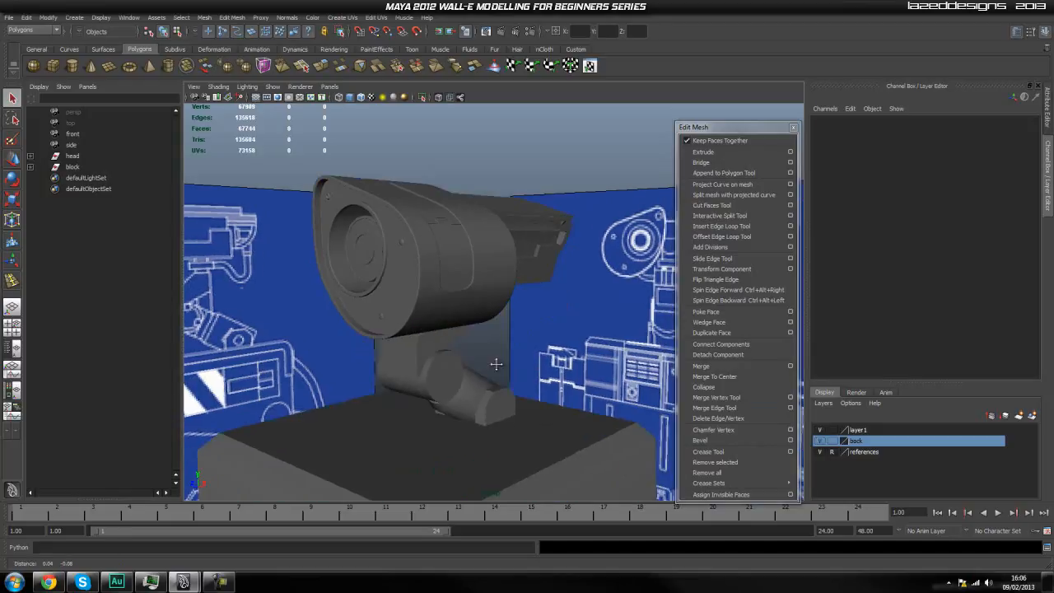
Hide the display layer containing the neck parts and the body block, leaving only the head and the blueprint references.
alt+middle_drag(514, 409, 444, 268)
click(440, 368)
click(544, 357)
click(470, 376)
click(468, 375)
alt+drag(474, 383, 514, 377)
alt+middle_drag(514, 377, 515, 378)
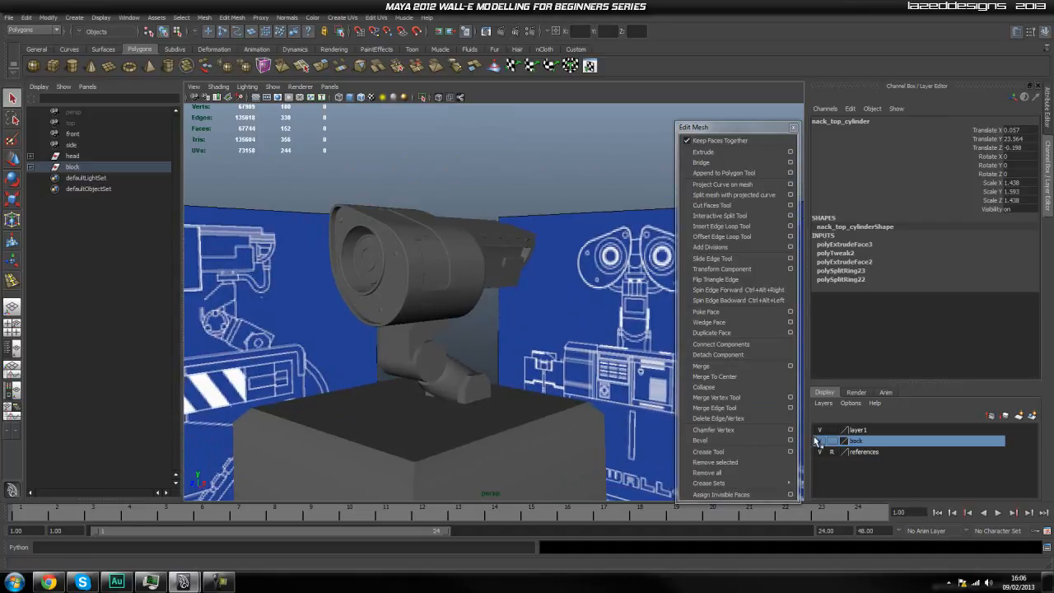
scroll(524, 348, up, 1)
scroll(524, 350, down, 3)
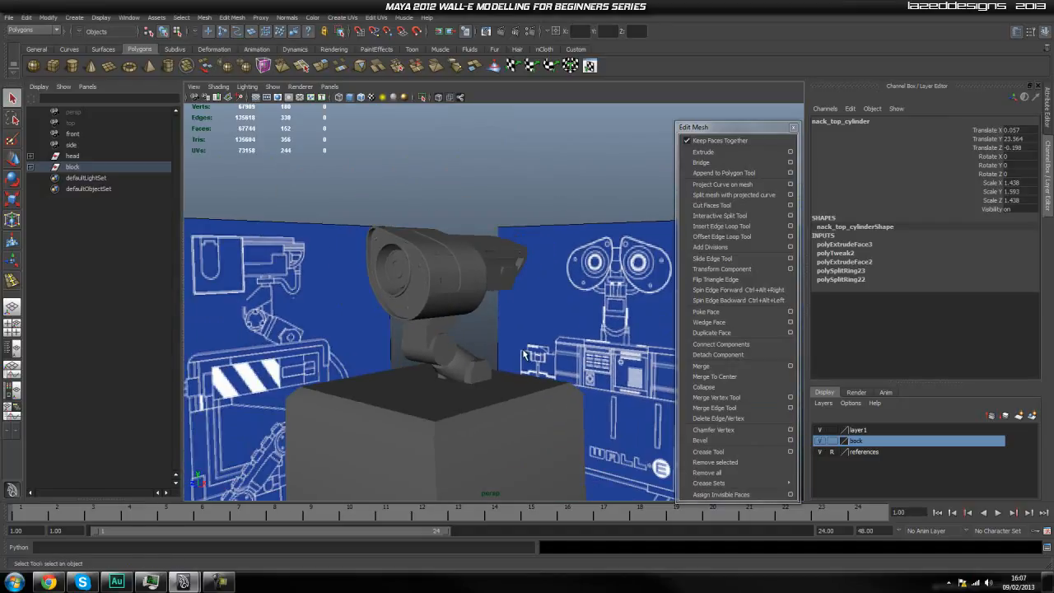
click(820, 442)
click(470, 375)
alt+middle_drag(459, 374, 484, 415)
Delete all construction history and all non-deformer history in the scene.
click(27, 17)
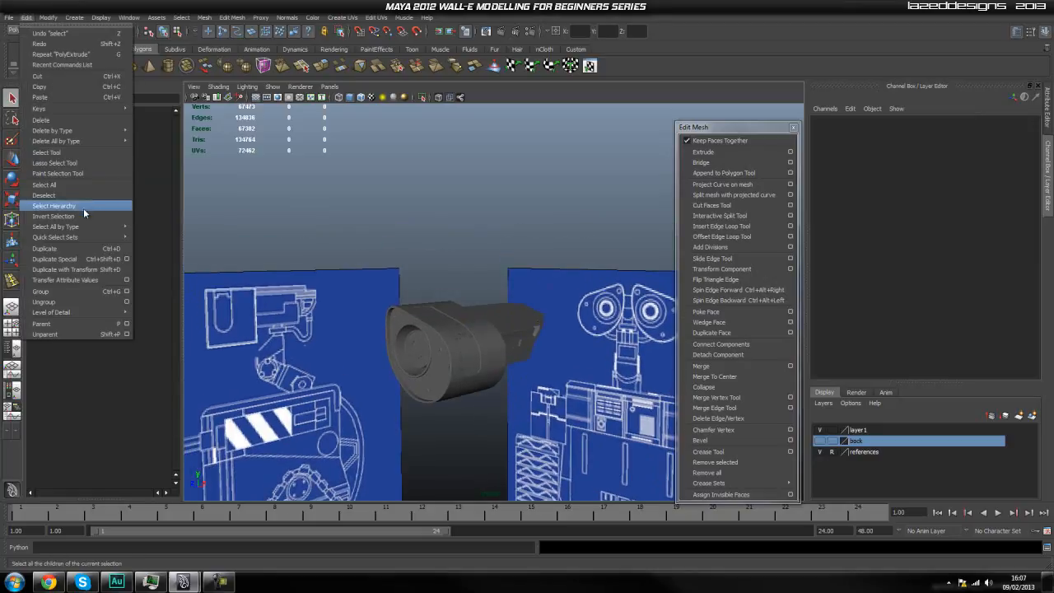
mouse_move(97, 145)
click(155, 146)
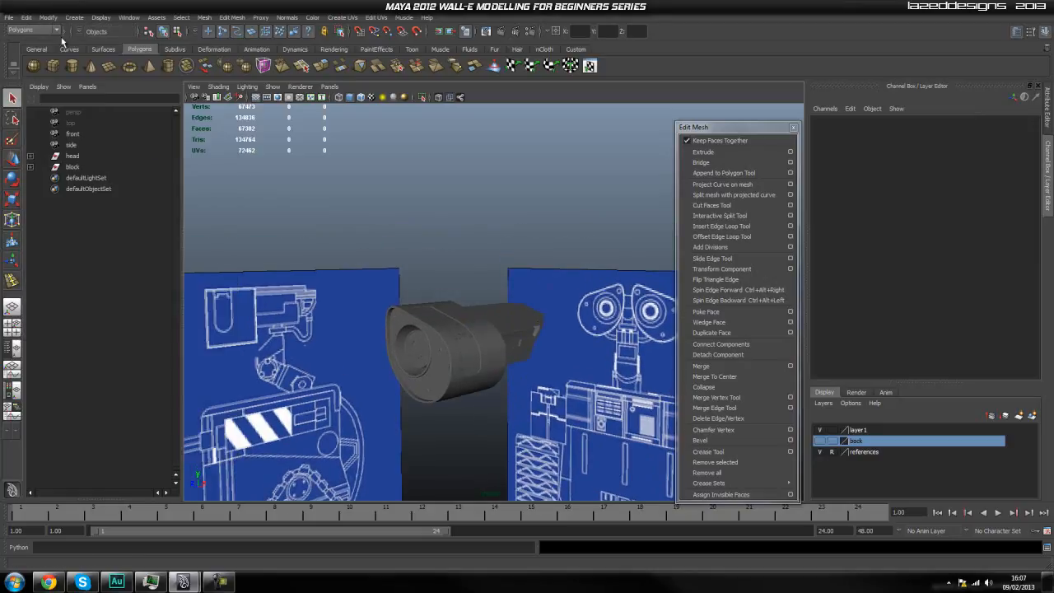
click(26, 18)
mouse_move(75, 131)
mouse_move(103, 142)
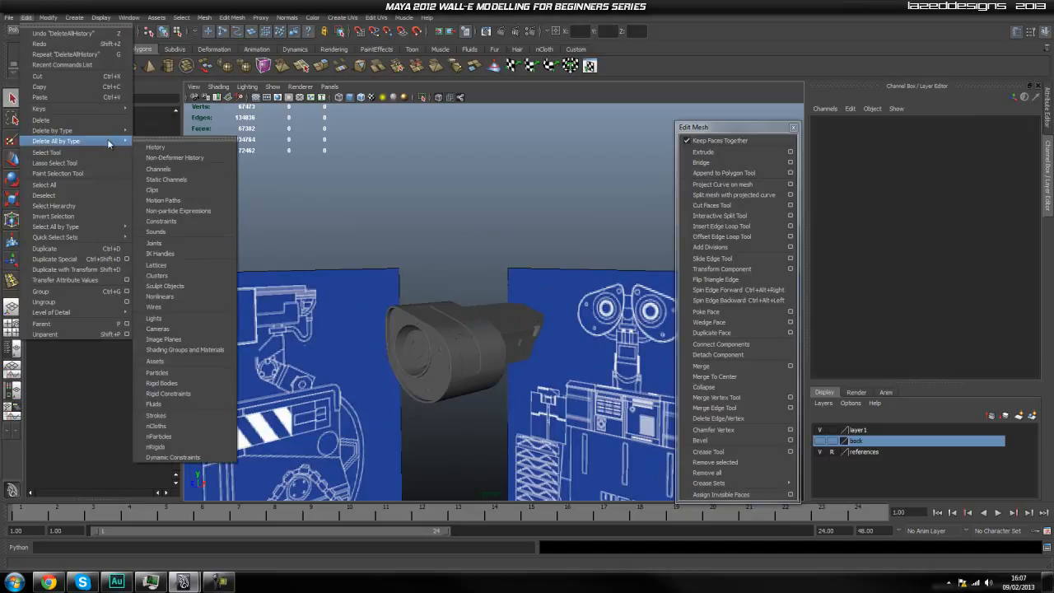
click(165, 157)
Make the arc-shaped bracket at the back of the head a live surface.
click(484, 326)
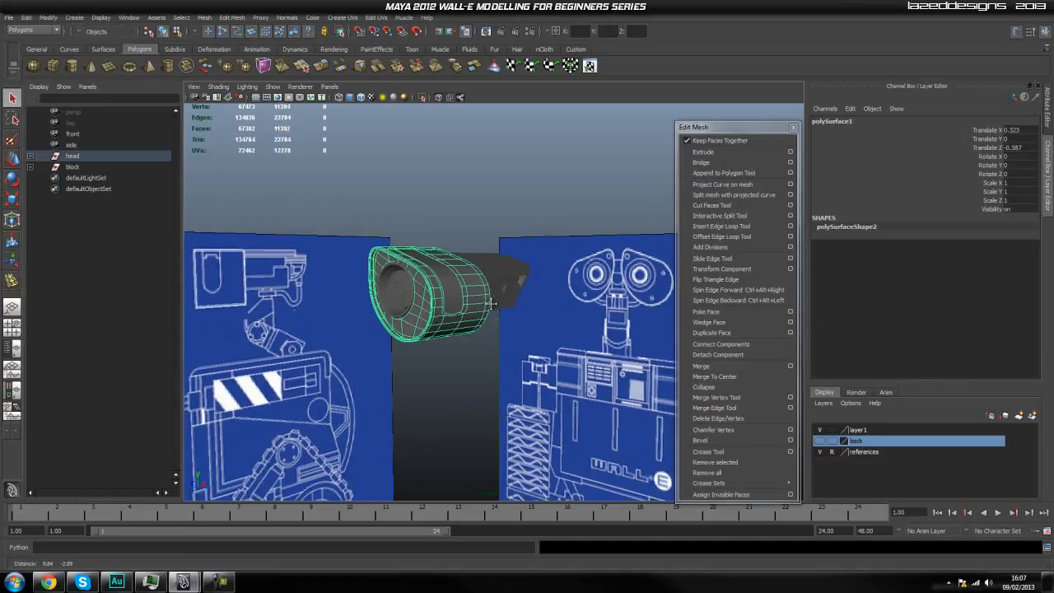
scroll(482, 321, up, 5)
click(526, 366)
alt+drag(527, 366, 381, 342)
click(420, 347)
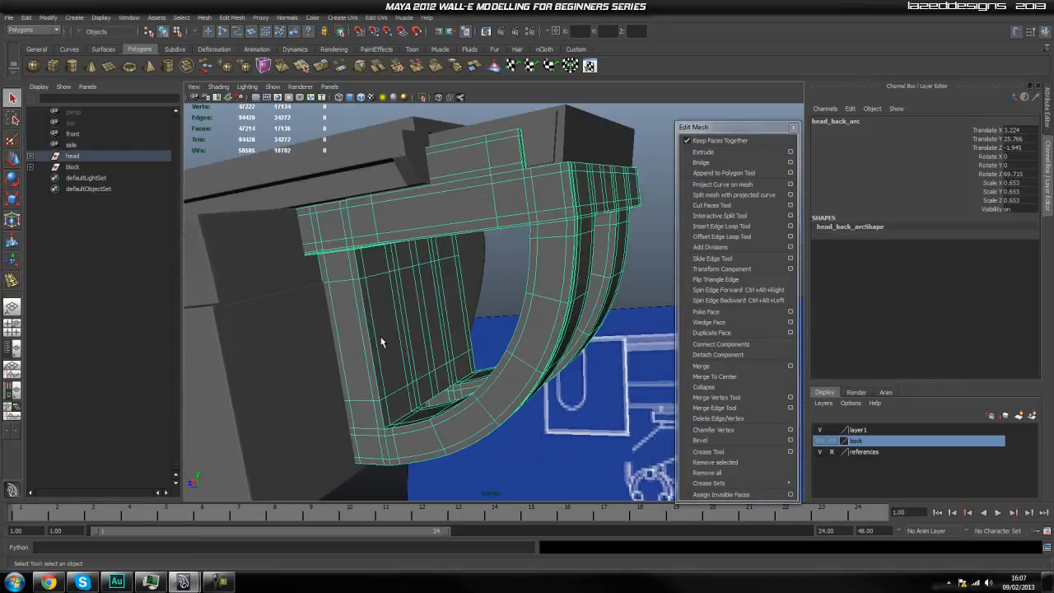
key(space)
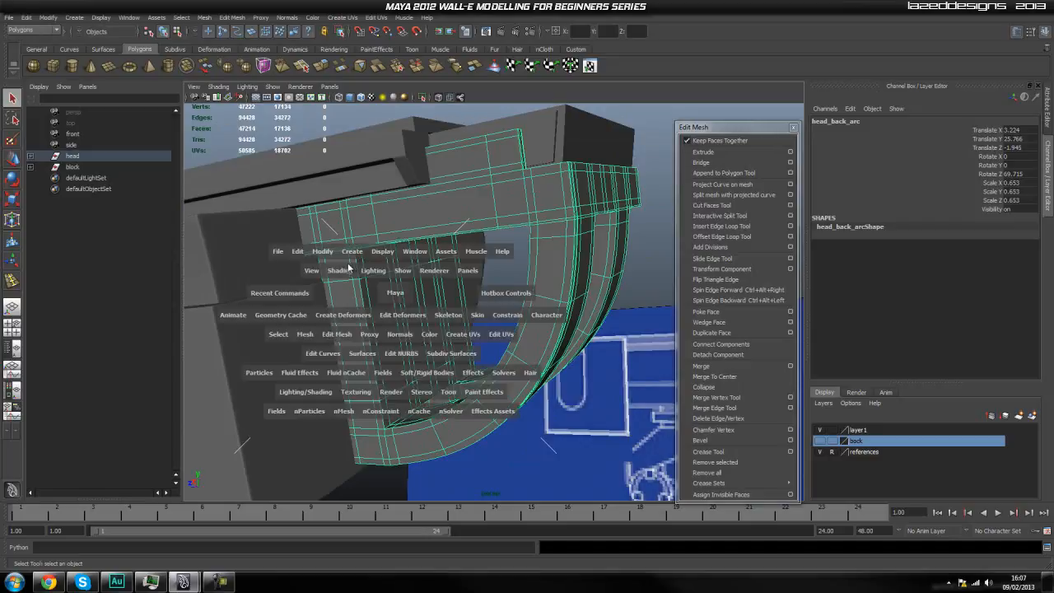
drag(322, 252, 357, 347)
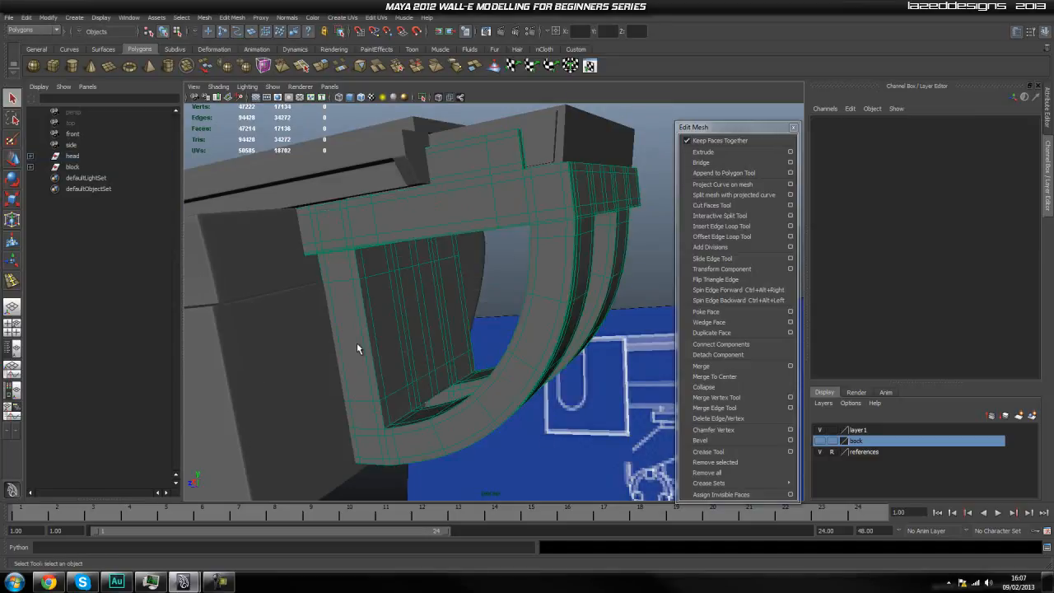
Draw a short polygon cylinder on the flat inner face of the live arc bracket.
mouse_move(448, 347)
alt+mouse_down()
mouse_move(428, 346)
mouse_move(440, 349)
alt+mouse_up()
scroll(425, 347, up, 2)
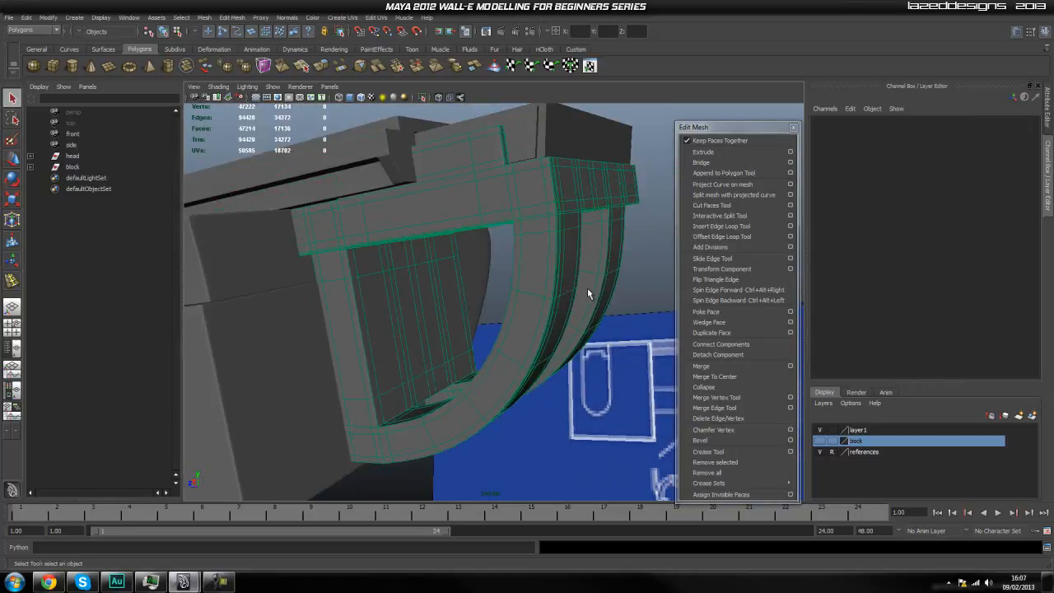
alt+drag(568, 180, 454, 351)
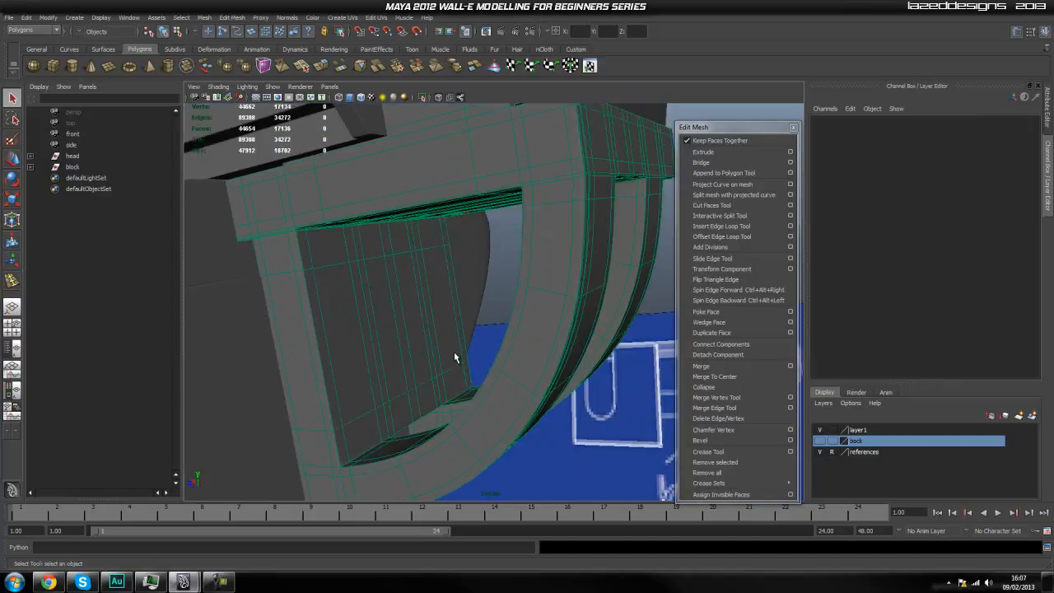
click(72, 67)
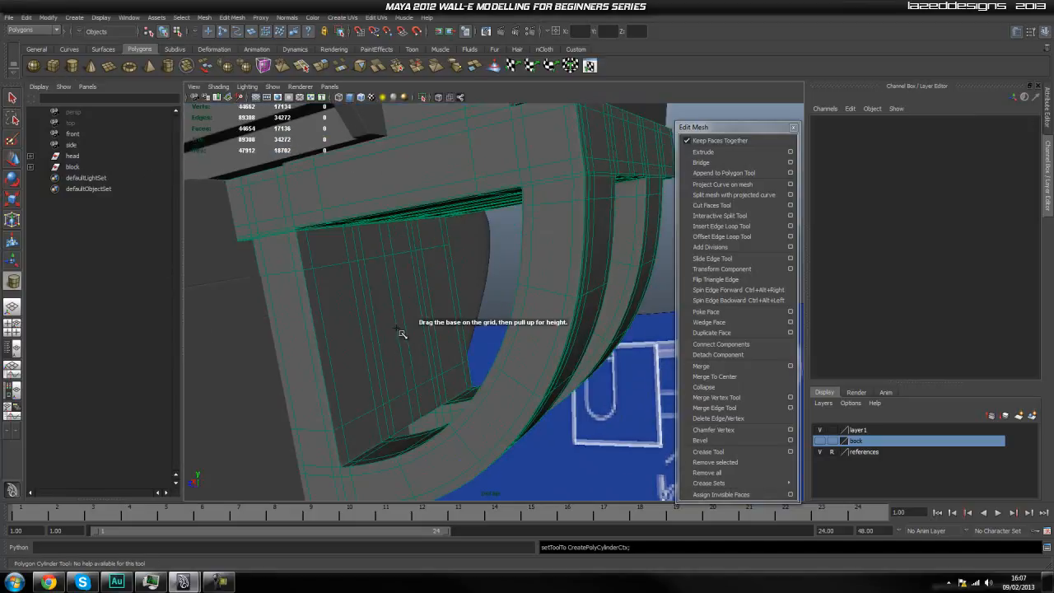
drag(402, 317, 417, 378)
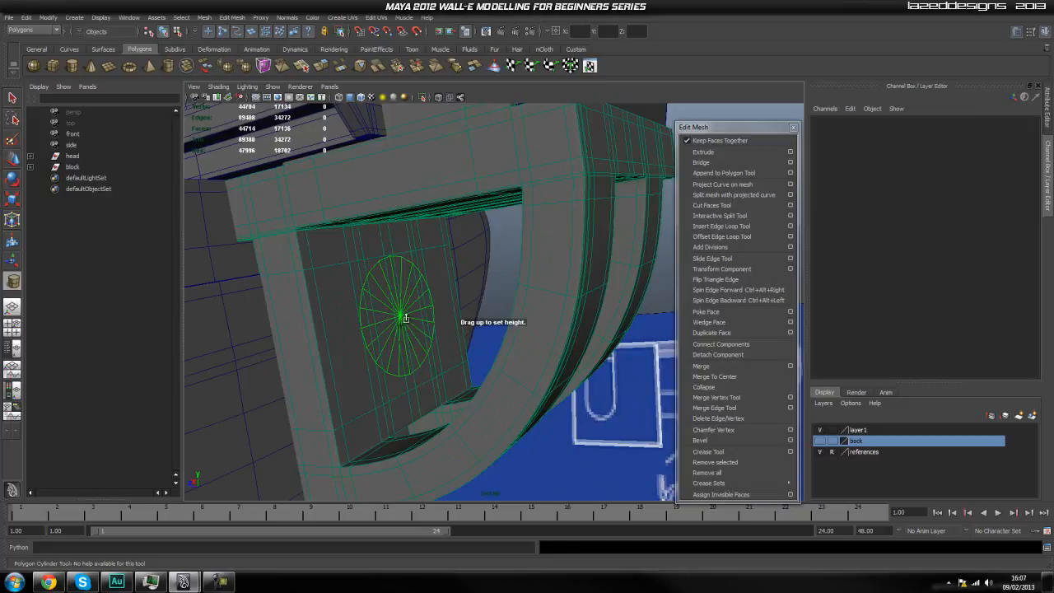
drag(405, 309, 415, 324)
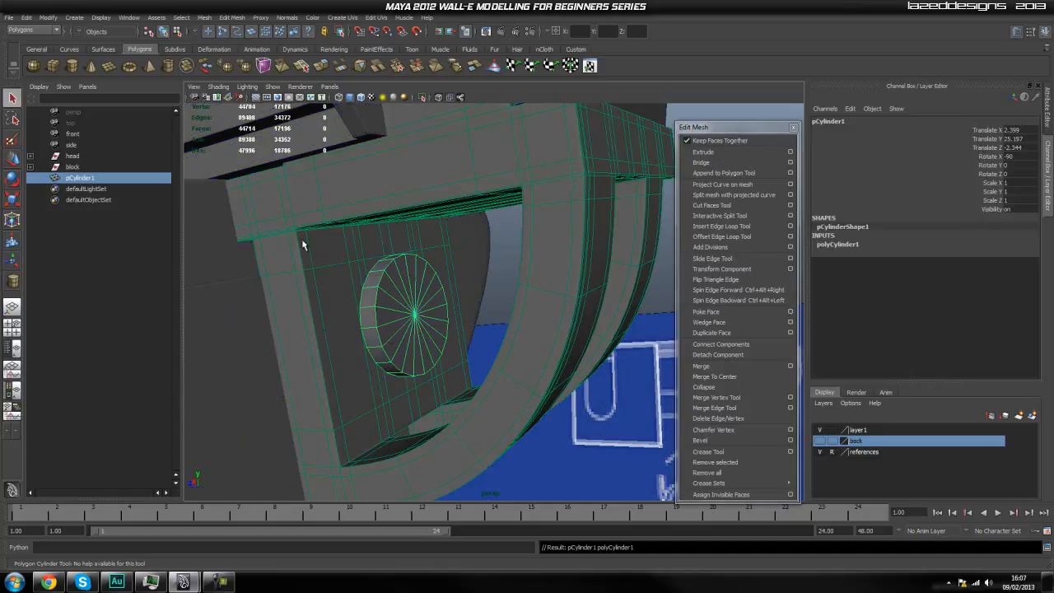
Turn off the live surface so that no object is live, and select the new cylinder.
key(space)
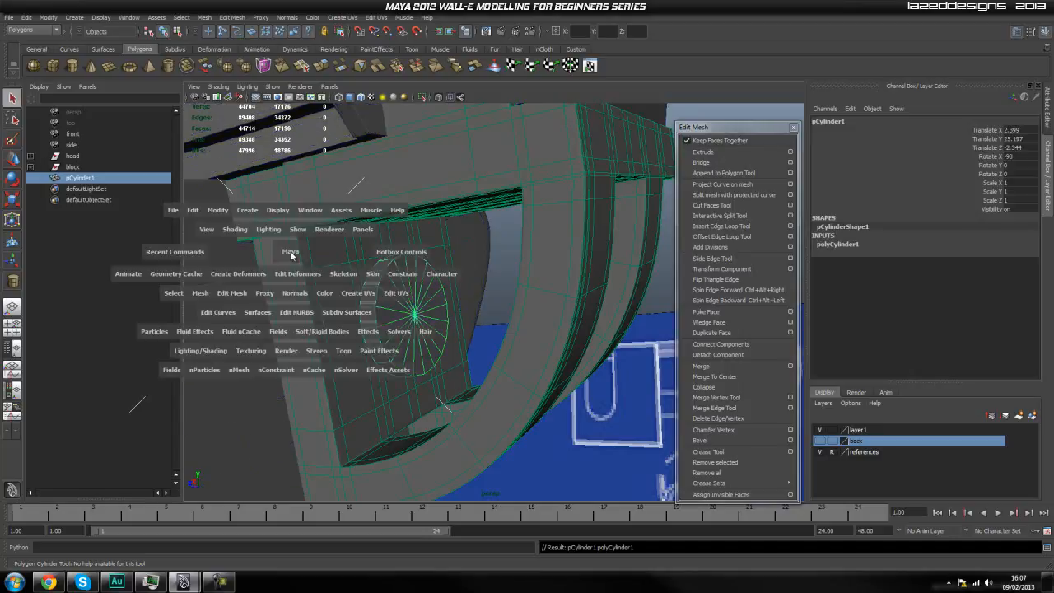
click(223, 212)
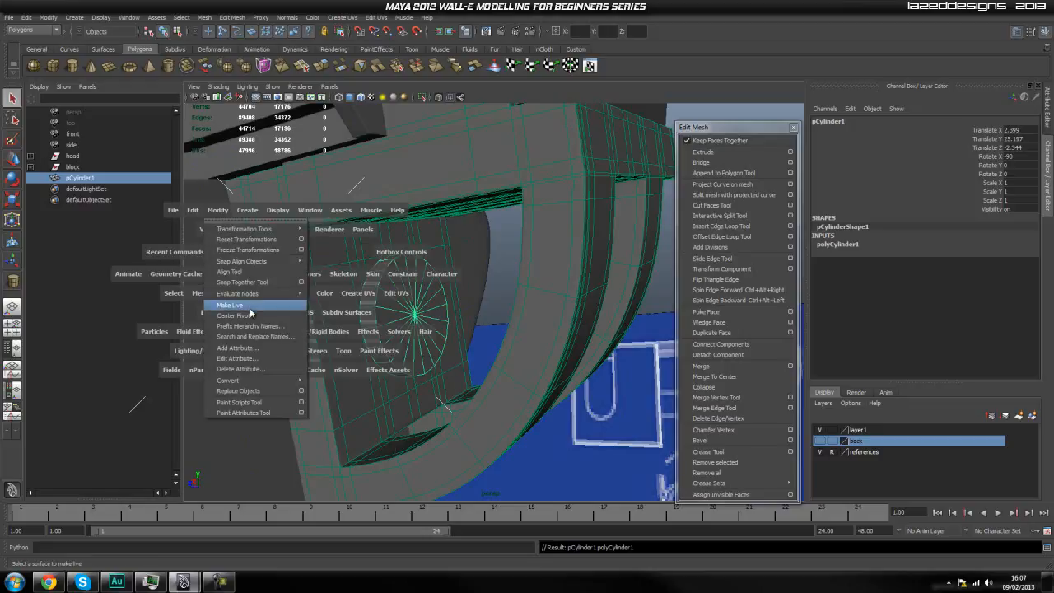
click(250, 309)
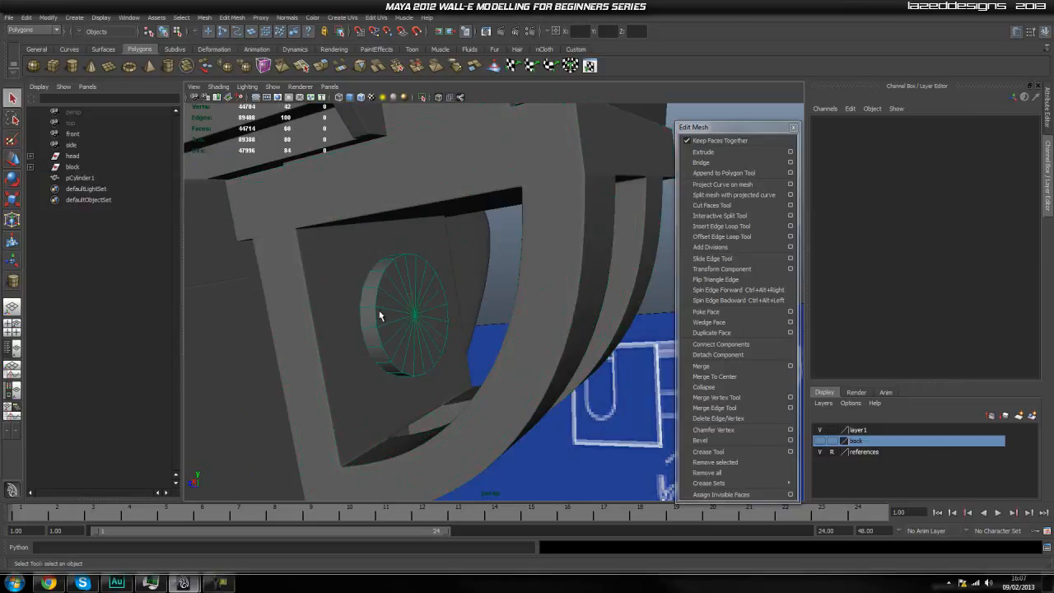
key(space)
mouse_move(316, 274)
mouse_down()
mouse_move(342, 398)
mouse_move(350, 372)
mouse_move(407, 383)
mouse_up()
click(409, 321)
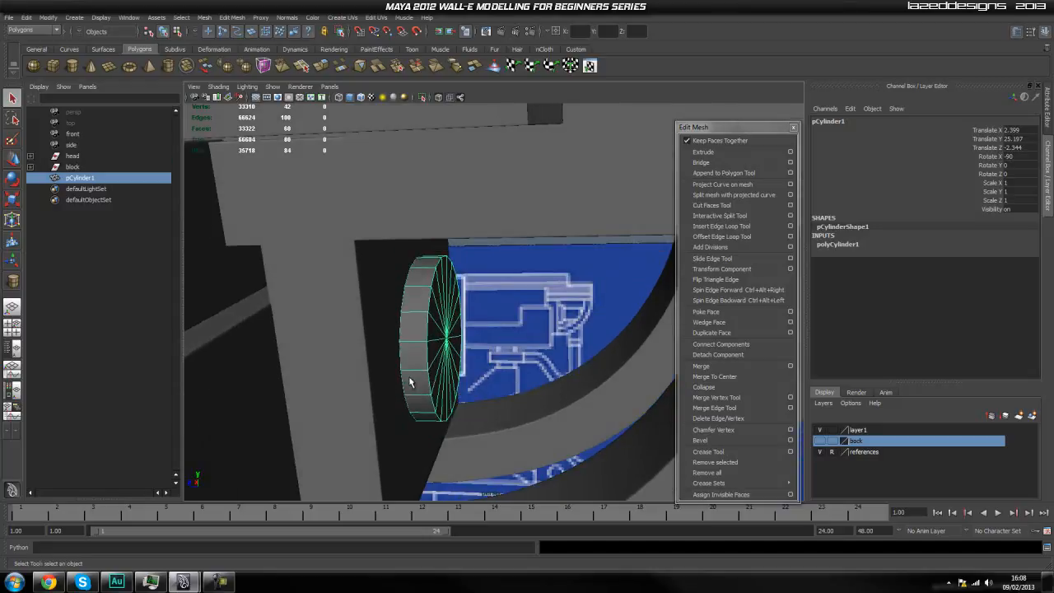
Try to move the cylinder outward along its axis.
scroll(412, 355, up, 2)
scroll(404, 372, up, 2)
scroll(439, 355, up, 2)
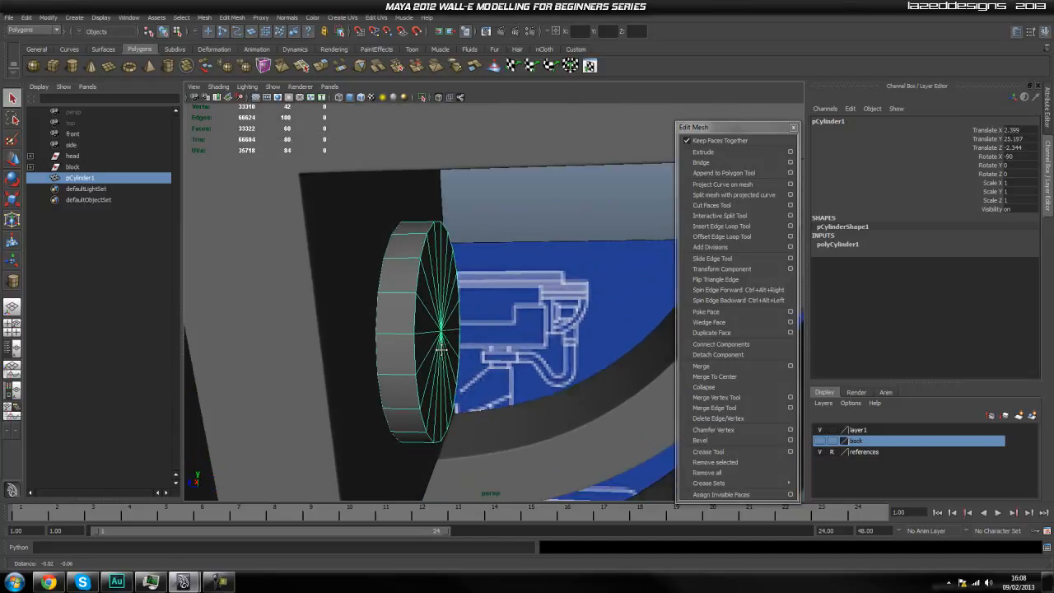
right_click(390, 327)
key(w)
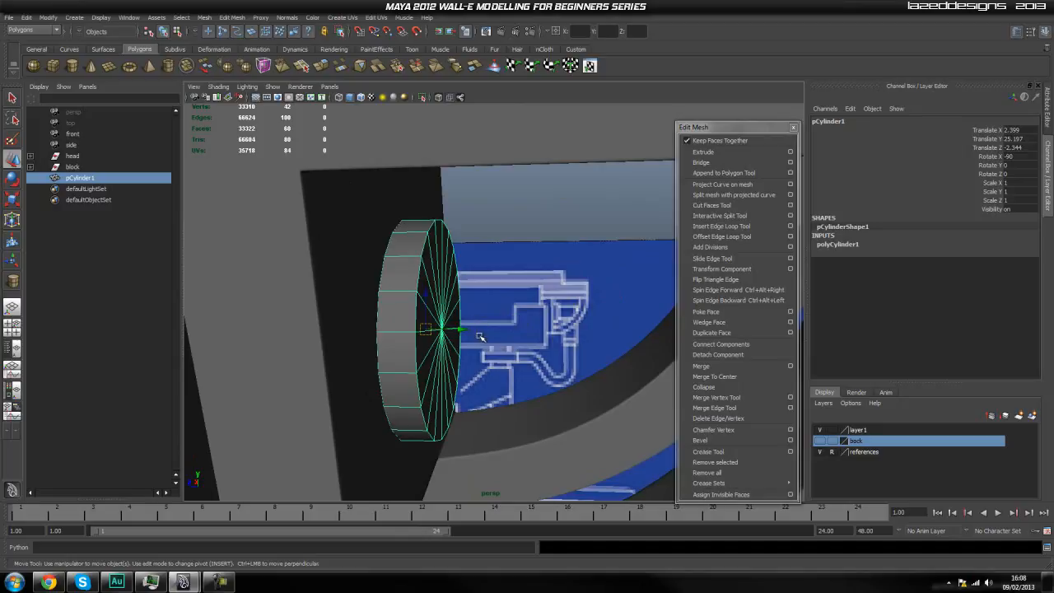
click(508, 305)
click(420, 320)
drag(464, 331, 492, 328)
key(ctrl+z)
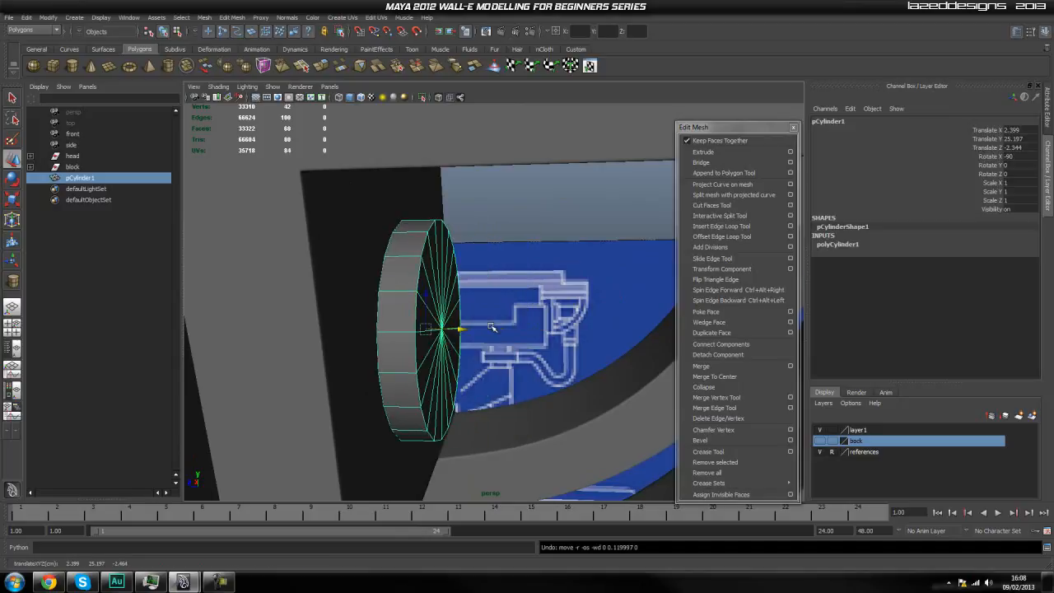
Isolate the selected cylinder in the viewport.
click(420, 98)
alt+drag(502, 283, 544, 285)
alt+middle_drag(544, 285, 470, 301)
right_drag(442, 315, 448, 338)
mouse_move(491, 347)
alt+mouse_down()
mouse_move(447, 336)
mouse_move(490, 326)
alt+mouse_up()
Select only the faces of one cylinder cap from the side view, extrude them and scale them slightly inward.
key(space)
scroll(408, 319, down, 5)
alt+middle_drag(576, 280, 491, 322)
scroll(561, 352, up, 4)
alt+middle_drag(553, 367, 339, 320)
scroll(384, 320, down, 4)
alt+middle_drag(431, 337, 447, 499)
scroll(363, 272, up, 4)
alt+middle_drag(362, 272, 434, 411)
alt+right_drag(367, 322, 637, 371)
alt+middle_drag(424, 364, 440, 261)
alt+right_drag(247, 338, 469, 373)
alt+middle_drag(384, 388, 439, 261)
drag(336, 214, 504, 477)
drag(498, 213, 417, 472)
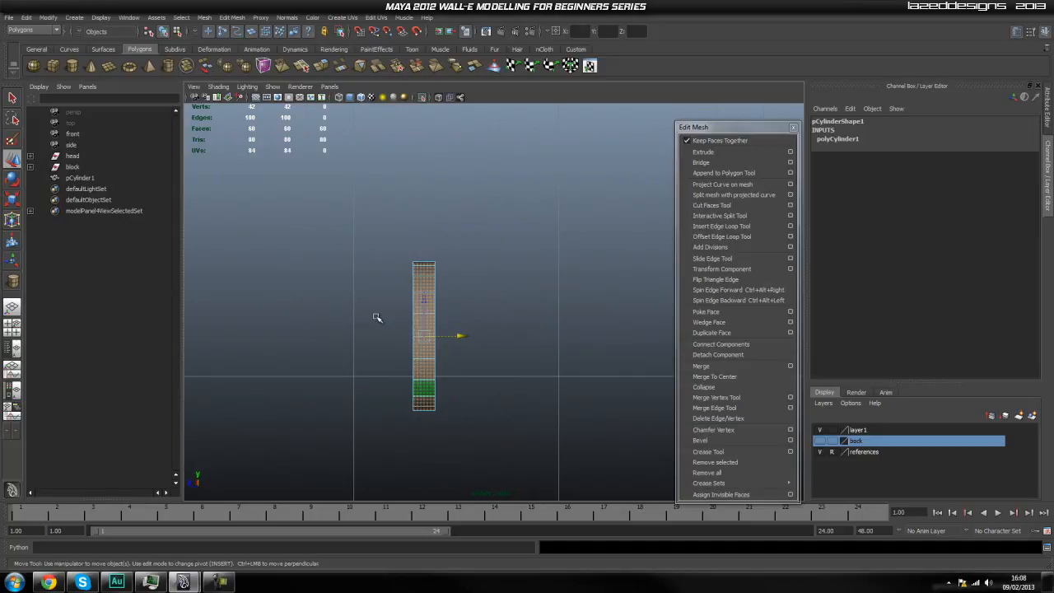
drag(486, 263, 422, 441)
click(703, 151)
key(space)
drag(451, 296, 451, 295)
alt+drag(527, 302, 530, 346)
key(r)
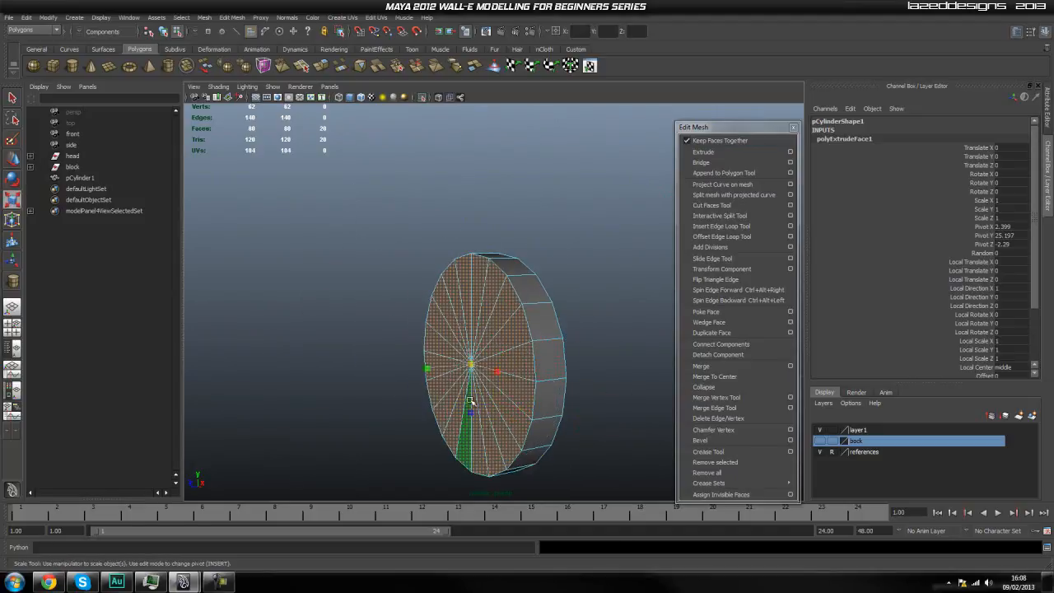
drag(468, 365, 465, 375)
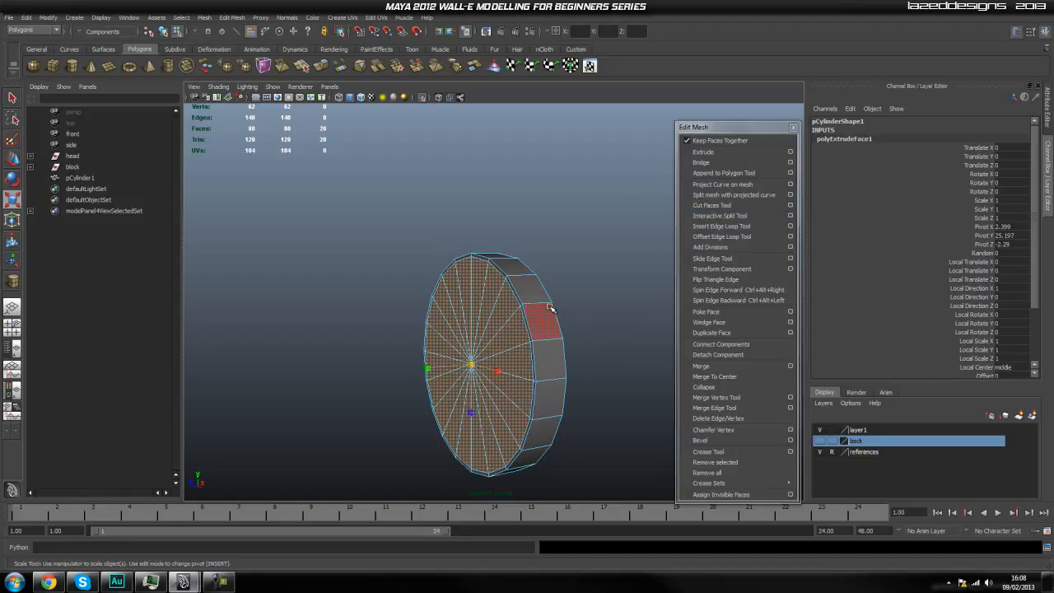
Try to extrude and scale the cylinder's faces again from a new box selection.
alt+drag(541, 305, 527, 306)
key(space)
drag(418, 335, 457, 328)
alt+middle_drag(451, 332, 450, 326)
click(494, 308)
right_drag(432, 280, 458, 233)
drag(414, 432, 418, 431)
drag(353, 202, 420, 466)
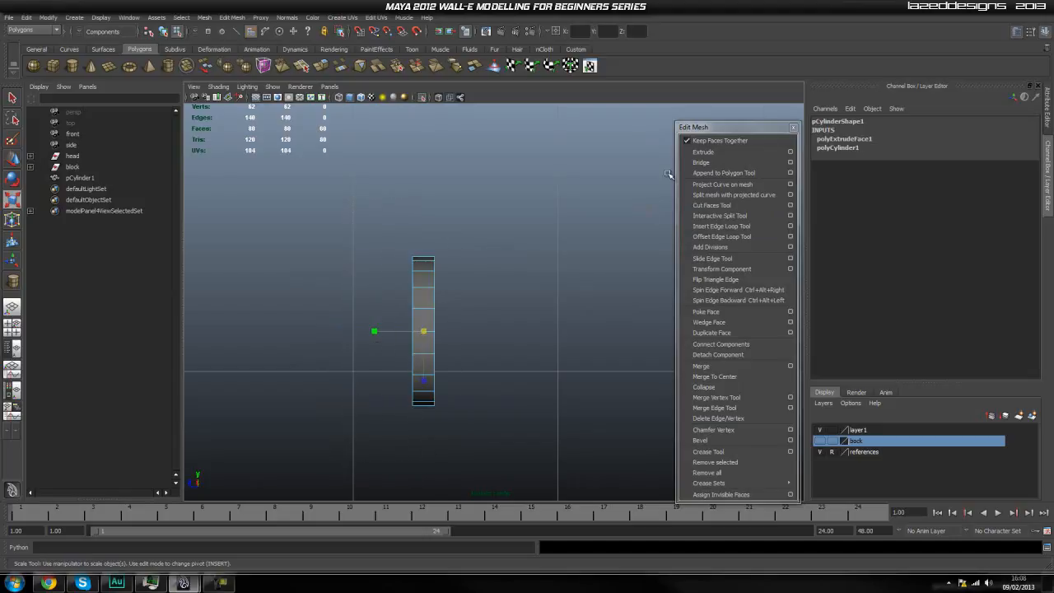
click(703, 152)
key(space)
drag(443, 322, 447, 278)
alt+drag(448, 284, 417, 289)
alt+middle_drag(417, 289, 468, 272)
key(r)
alt+drag(396, 370, 483, 373)
key(ctrl+z)
key(ctrl+z)
Select the opposite cap's faces from the side view, extrude them and scale them slightly inward.
key(space)
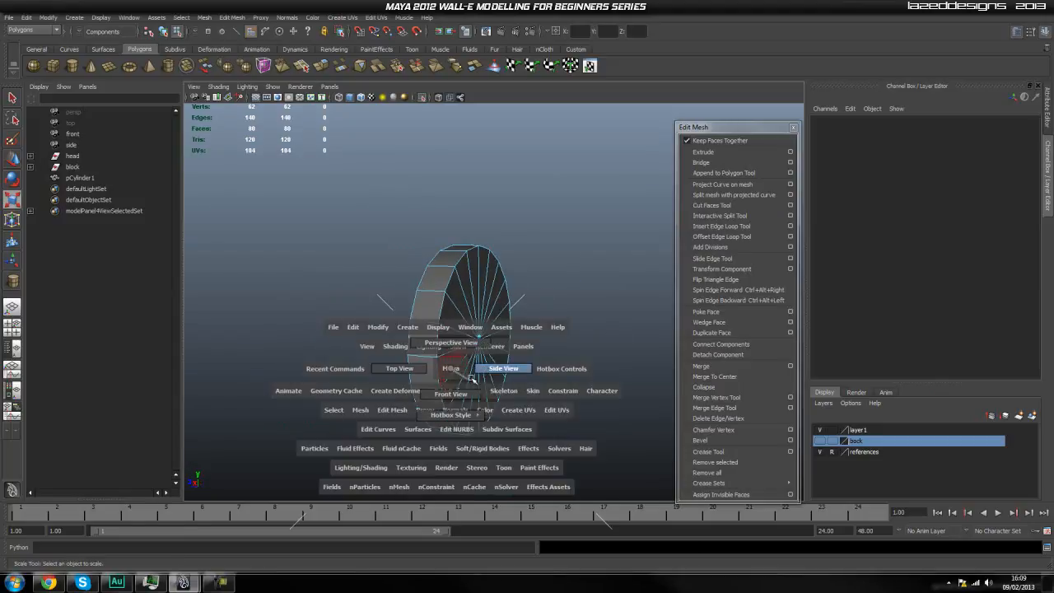
click(509, 363)
drag(463, 249, 331, 460)
drag(332, 198, 423, 475)
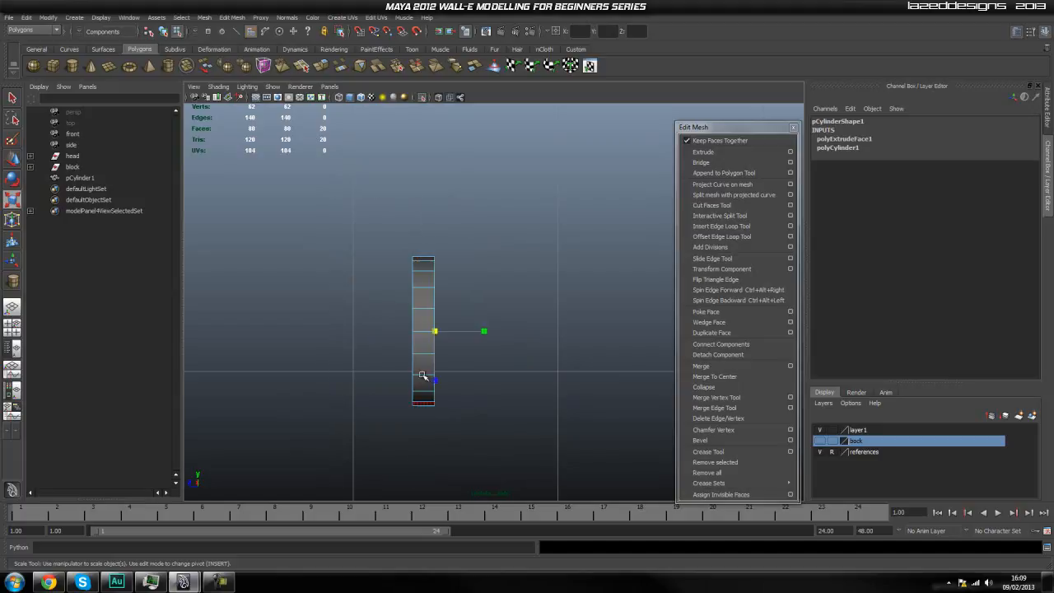
key(space)
click(423, 356)
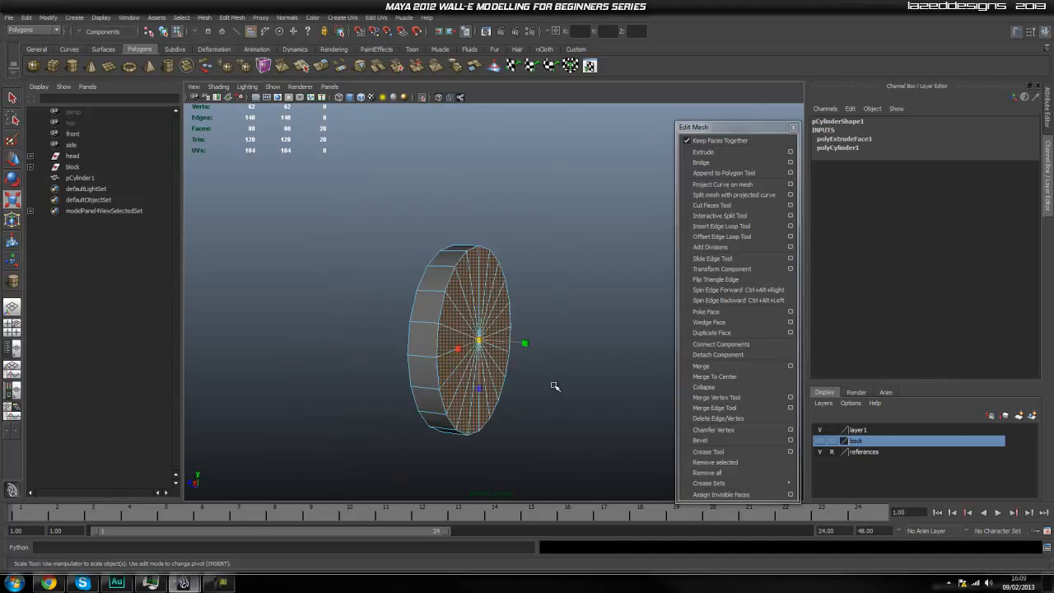
click(703, 152)
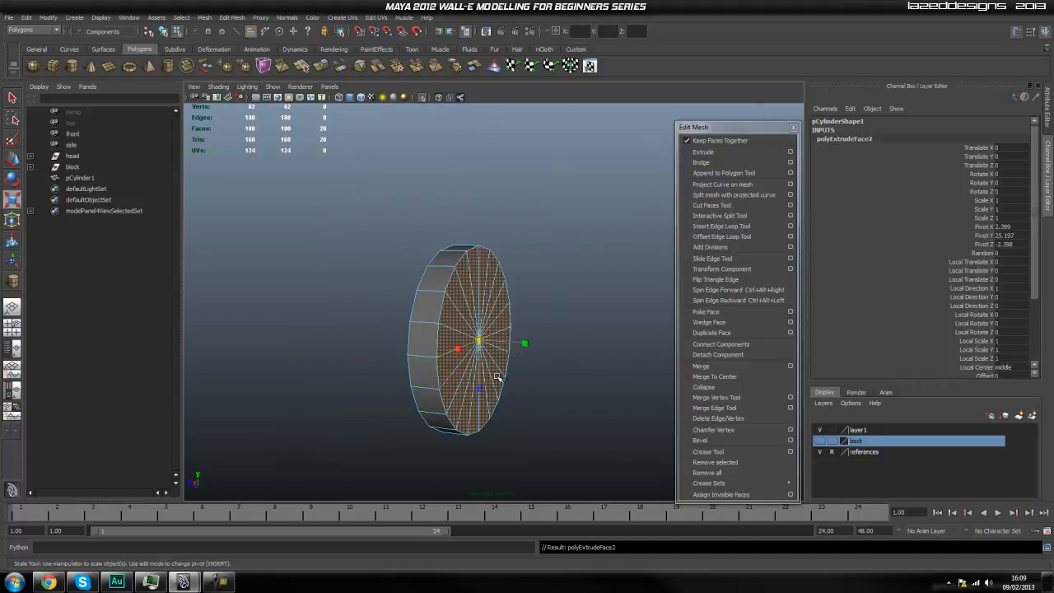
drag(480, 346, 461, 408)
Insert two supporting edge loops around the cylinder's outer wall, close to its cap edges.
key(q)
right_drag(421, 375, 444, 350)
alt+drag(423, 358, 548, 374)
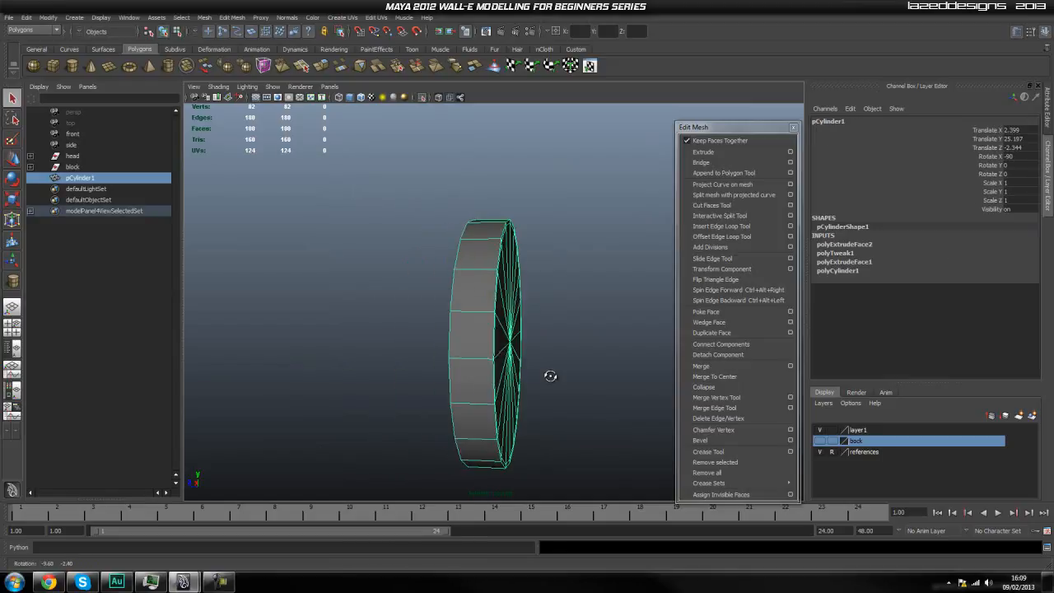
click(735, 226)
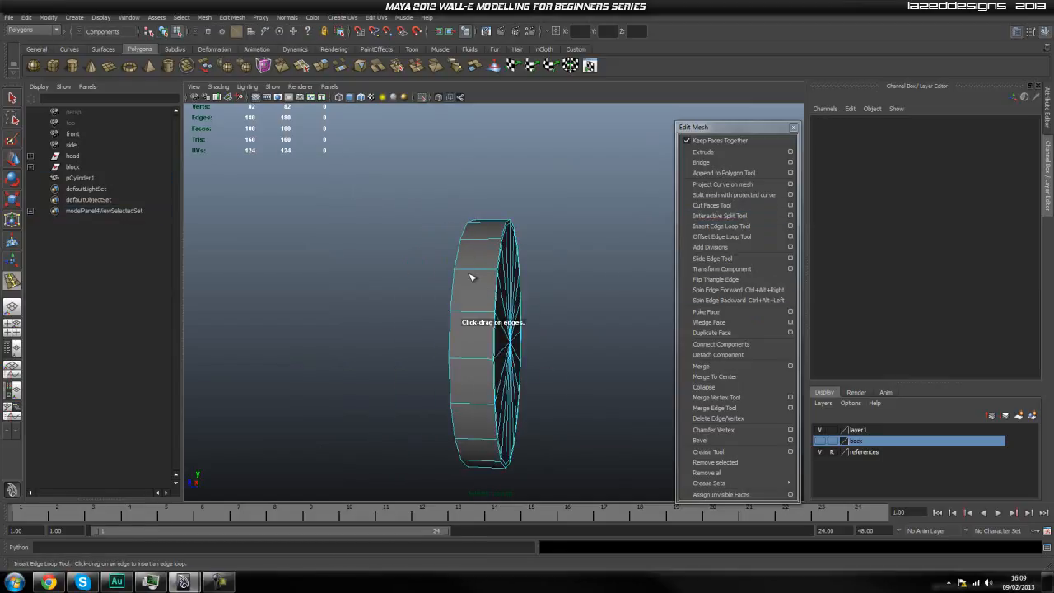
mouse_move(472, 274)
mouse_down()
mouse_move(458, 272)
mouse_move(489, 271)
mouse_up()
key(ctrl+z)
key(q)
right_drag(485, 270, 508, 255)
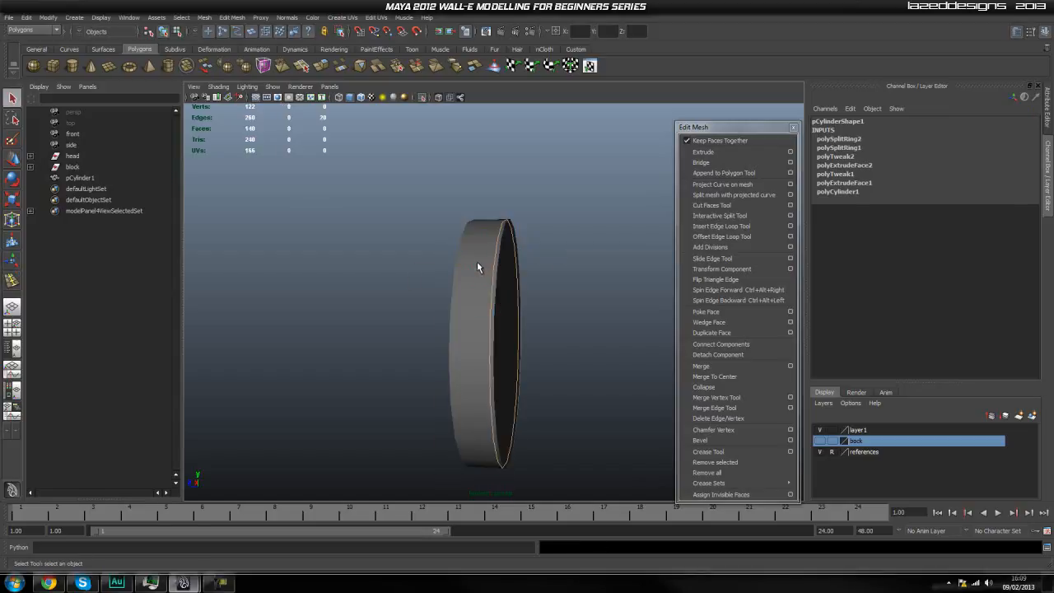
Preview the cylinder with smoothing and return it to the unsmoothed display.
click(478, 261)
key(3)
click(593, 321)
alt+drag(558, 360, 542, 367)
click(467, 367)
key(1)
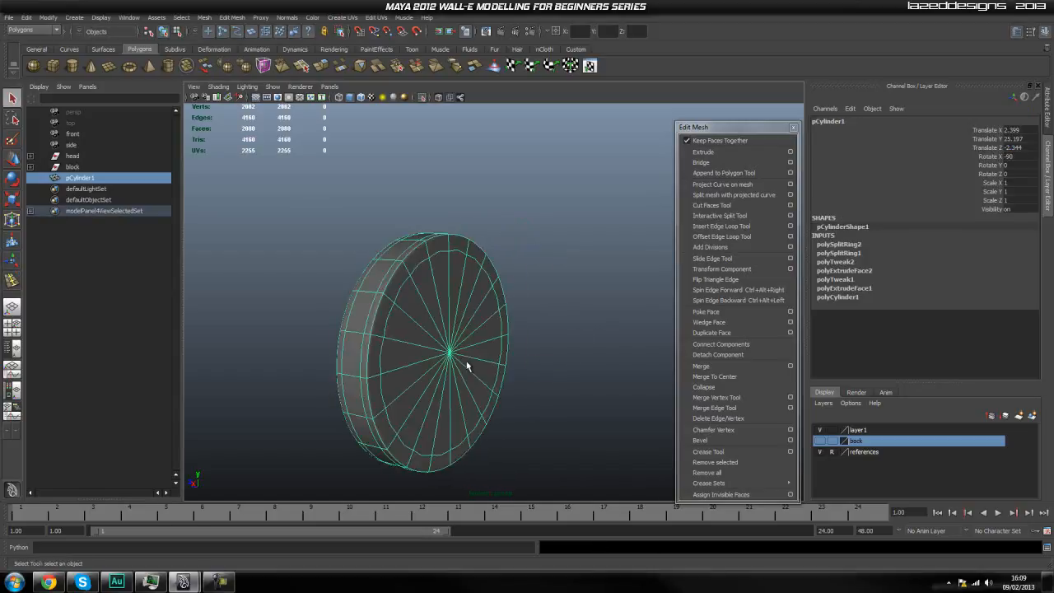
Select all the triangular faces of the cylinder's cap in face mode.
click(523, 192)
click(453, 306)
right_drag(433, 344, 417, 383)
alt+drag(434, 379, 468, 374)
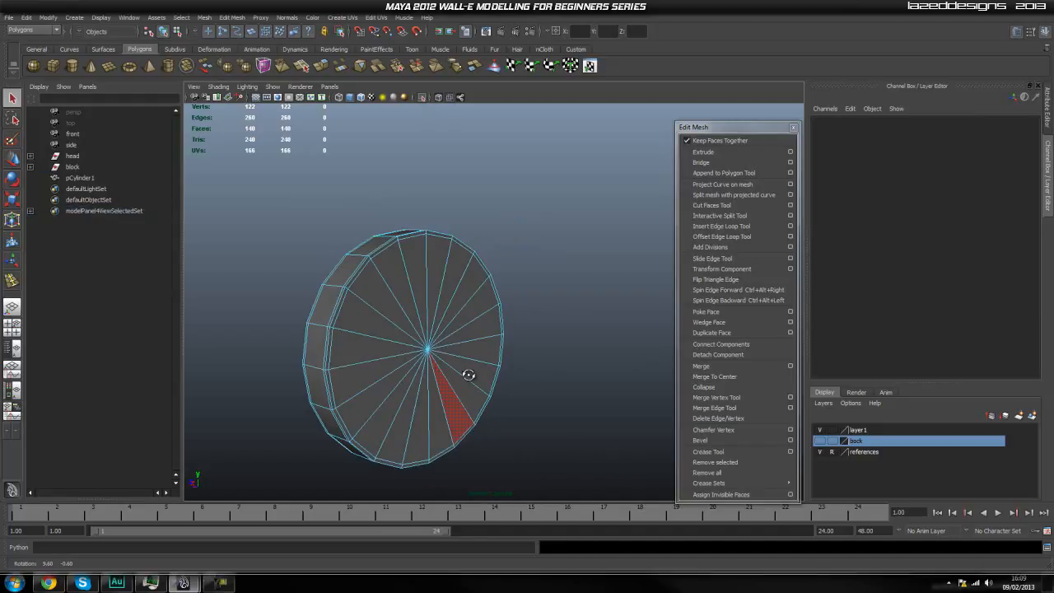
click(366, 368)
shift+click(365, 343)
shift+click(372, 319)
shift+click(388, 301)
shift+click(412, 284)
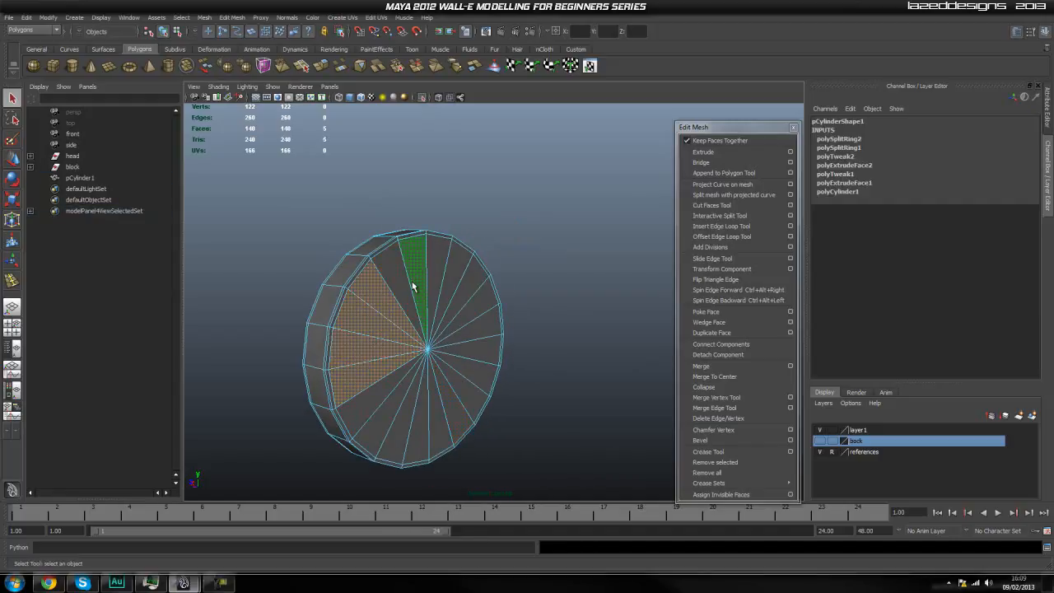
shift+click(401, 287)
shift+click(438, 280)
shift+click(454, 271)
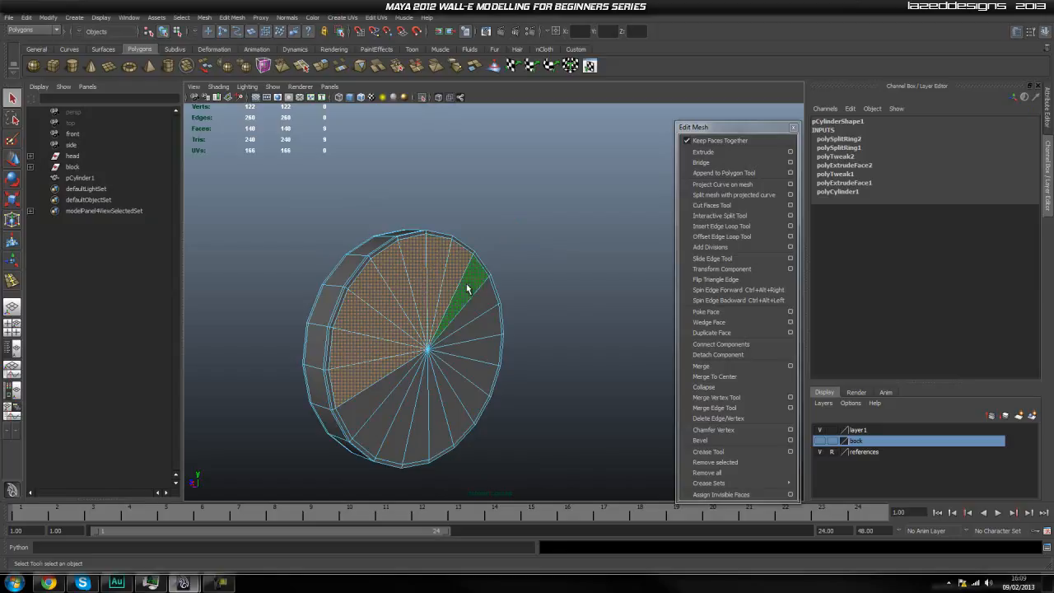
shift+click(465, 287)
shift+click(481, 355)
shift+click(475, 374)
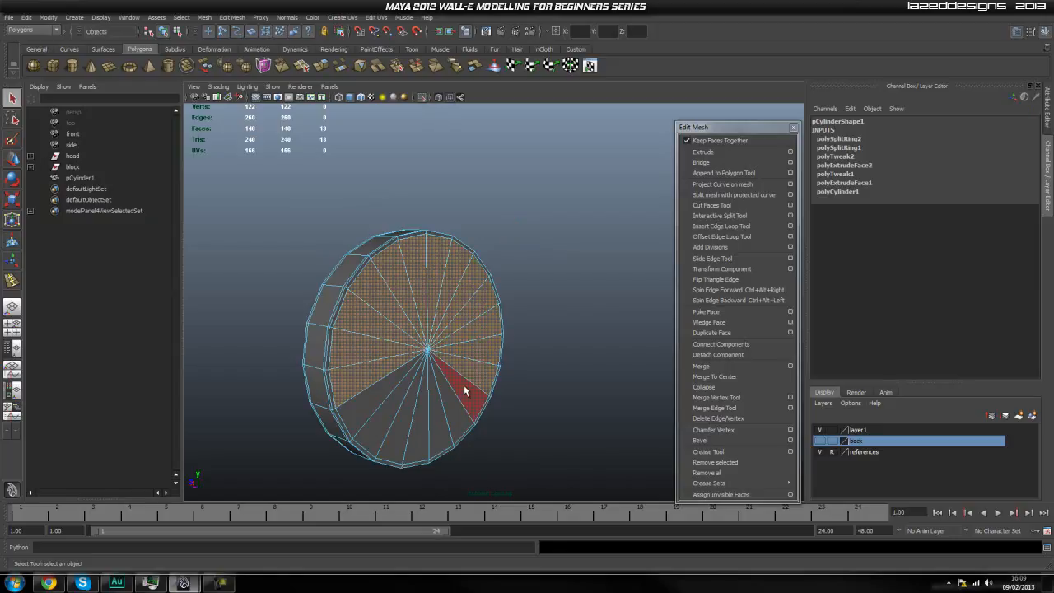
shift+click(446, 416)
shift+click(434, 421)
shift+click(404, 422)
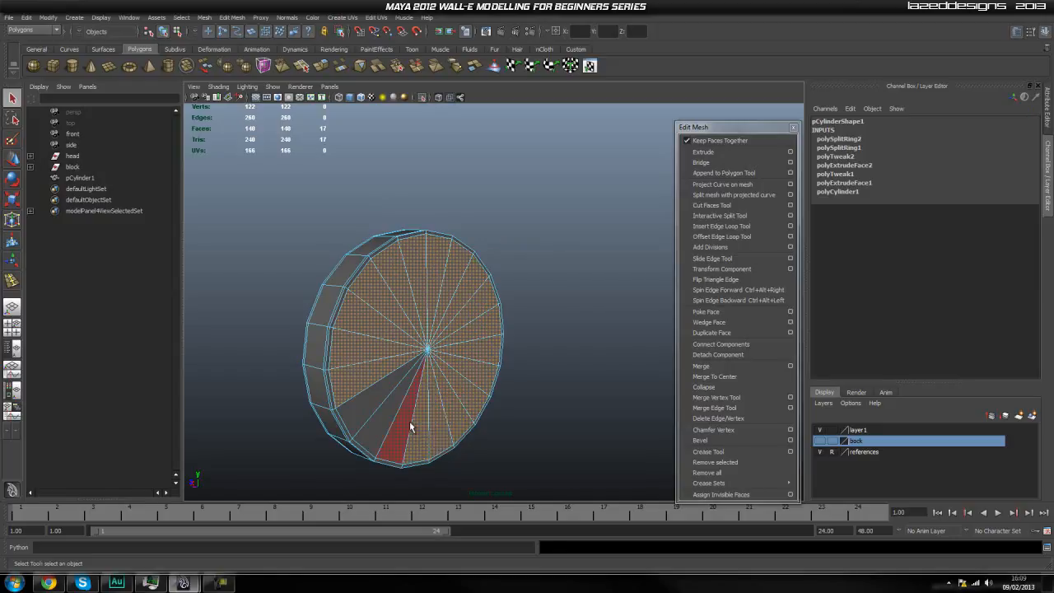
shift+click(384, 420)
shift+click(370, 410)
Extrude the selected cap faces with Keep Faces Together on and scale them inward to about 0.81.
alt+drag(484, 429, 529, 404)
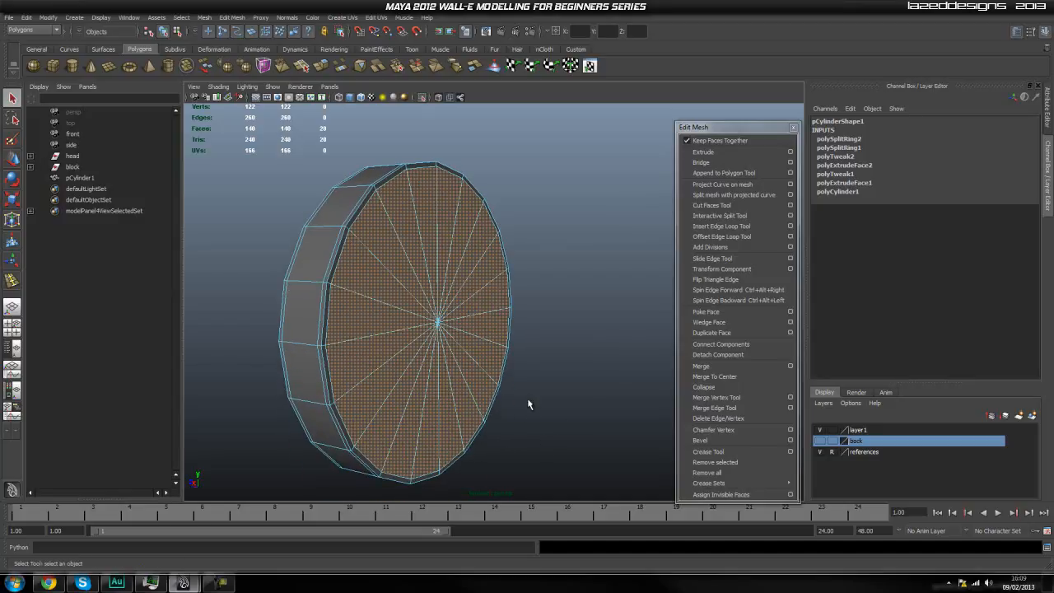
click(703, 152)
key(r)
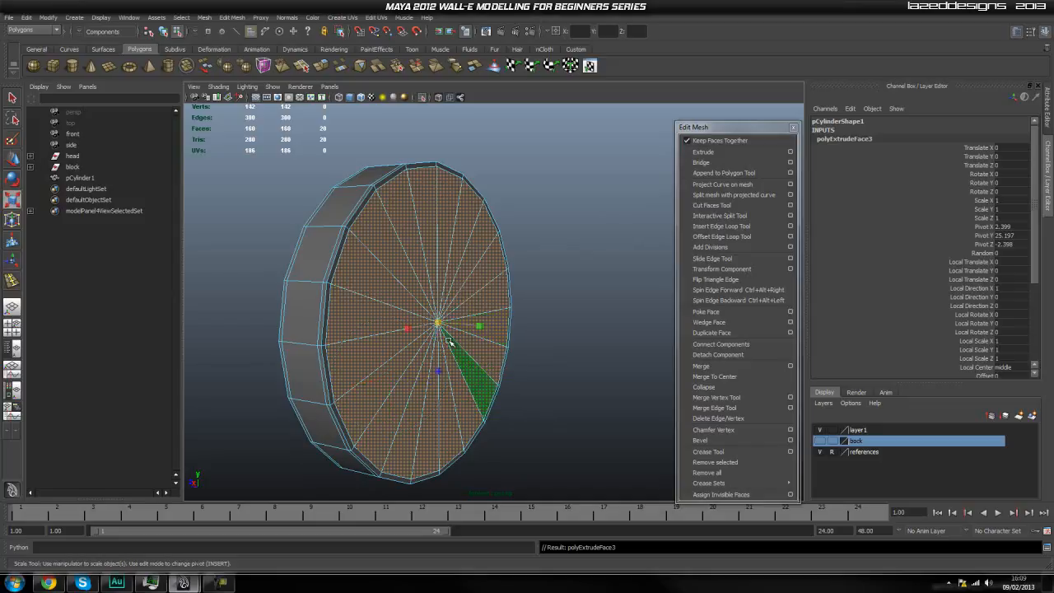
drag(442, 325, 401, 399)
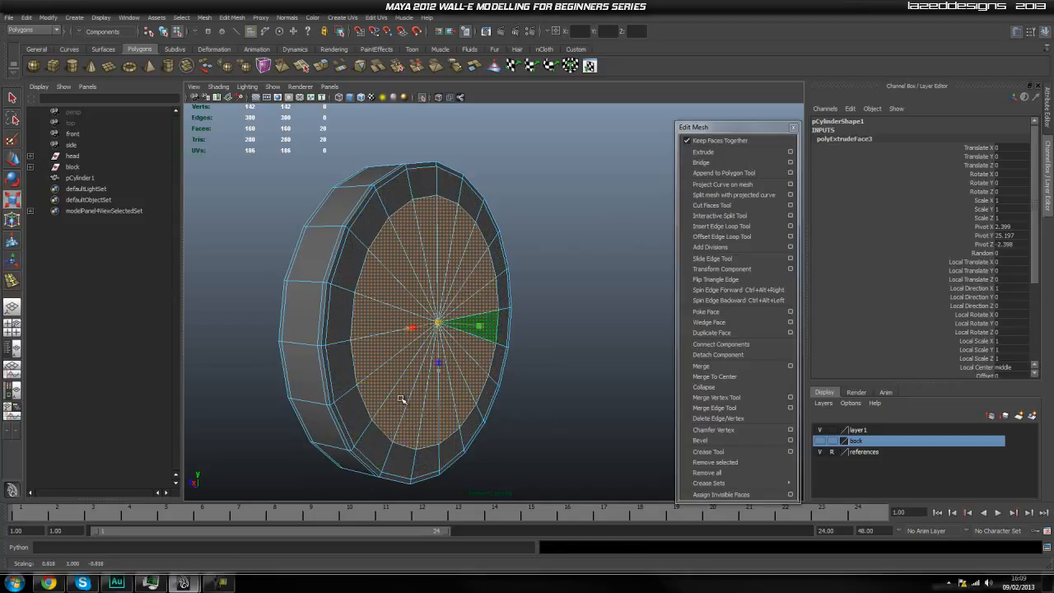
Extrude the inset cap faces twice more, scaling each extrusion very slightly inward to form two narrow support rings.
key(ctrl+e)
key(r)
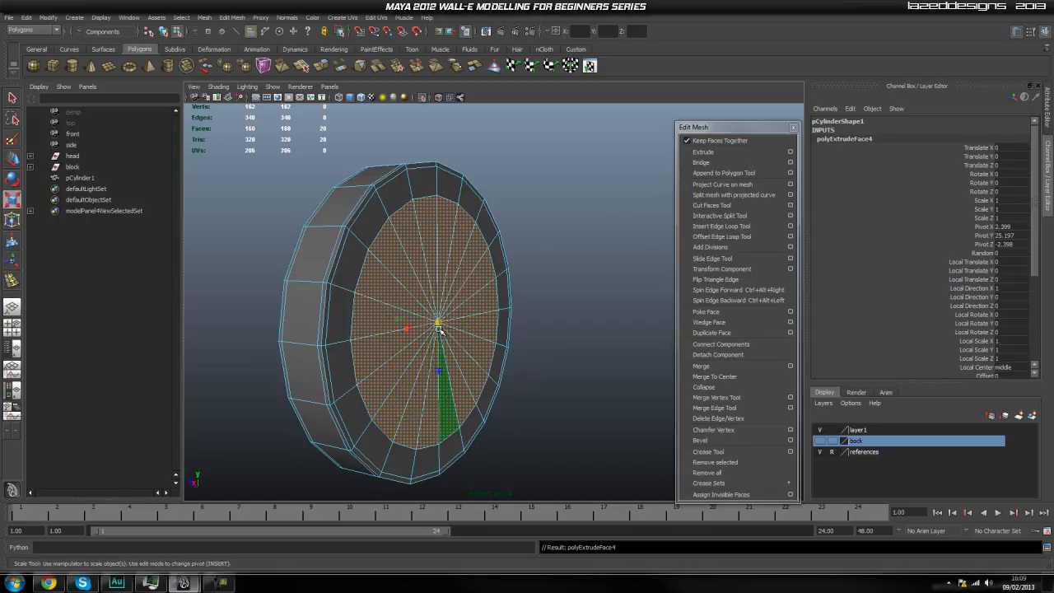
drag(441, 325, 436, 330)
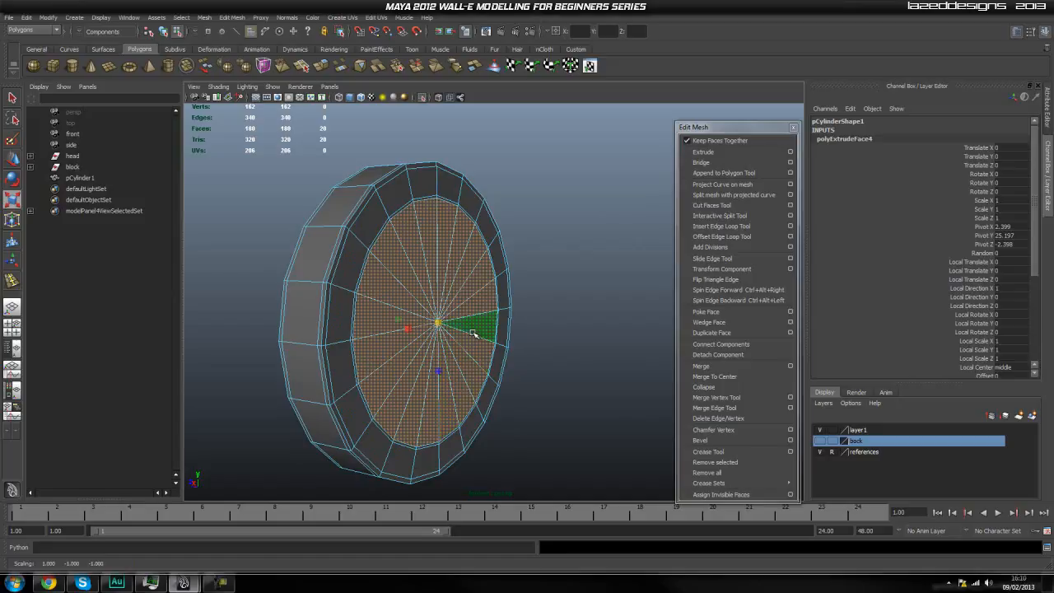
key(ctrl+e)
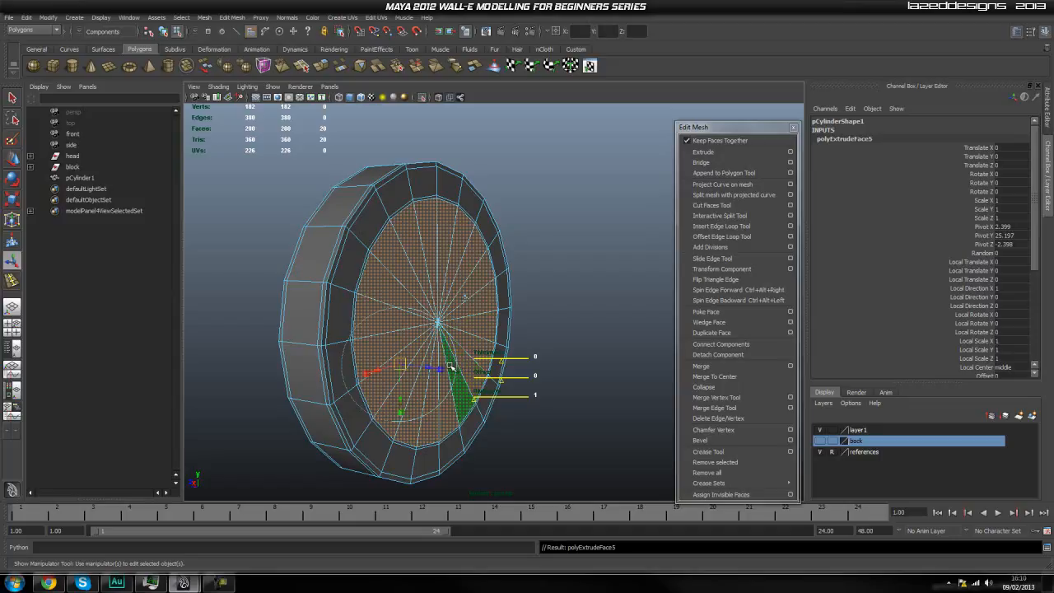
key(r)
drag(437, 321, 437, 328)
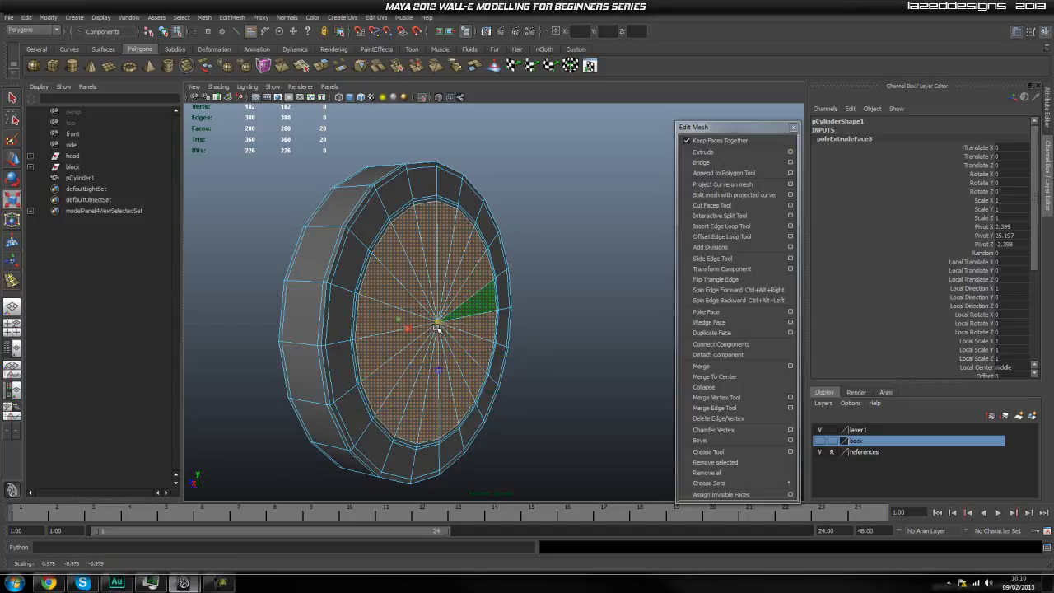
Extrude the inner cap faces slightly outward, and extrude them again into a long round stub.
key(ctrl+e)
drag(468, 327, 471, 332)
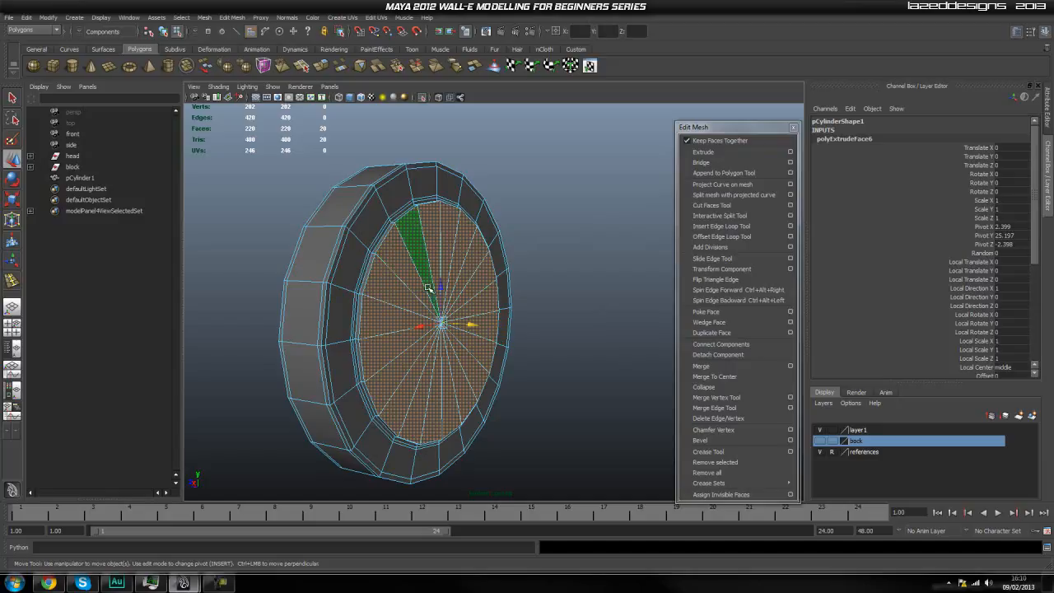
key(g)
alt+drag(472, 325, 533, 381)
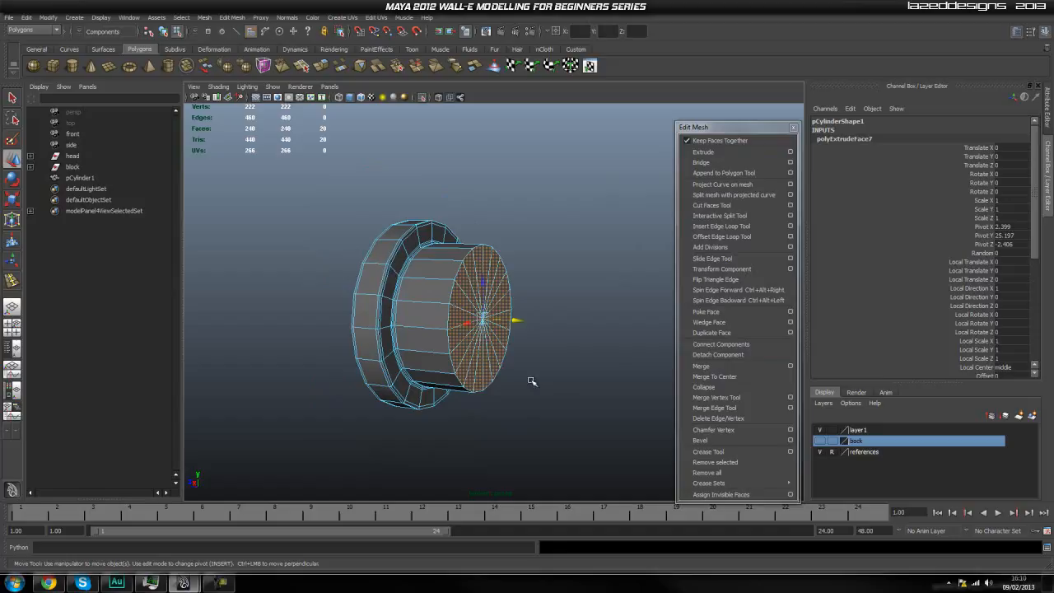
Turn off isolated display and move the stub's end faces back to shorten it against the surrounding head parts.
click(425, 97)
alt+drag(521, 289, 512, 338)
scroll(490, 321, up, 3)
scroll(511, 338, up, 2)
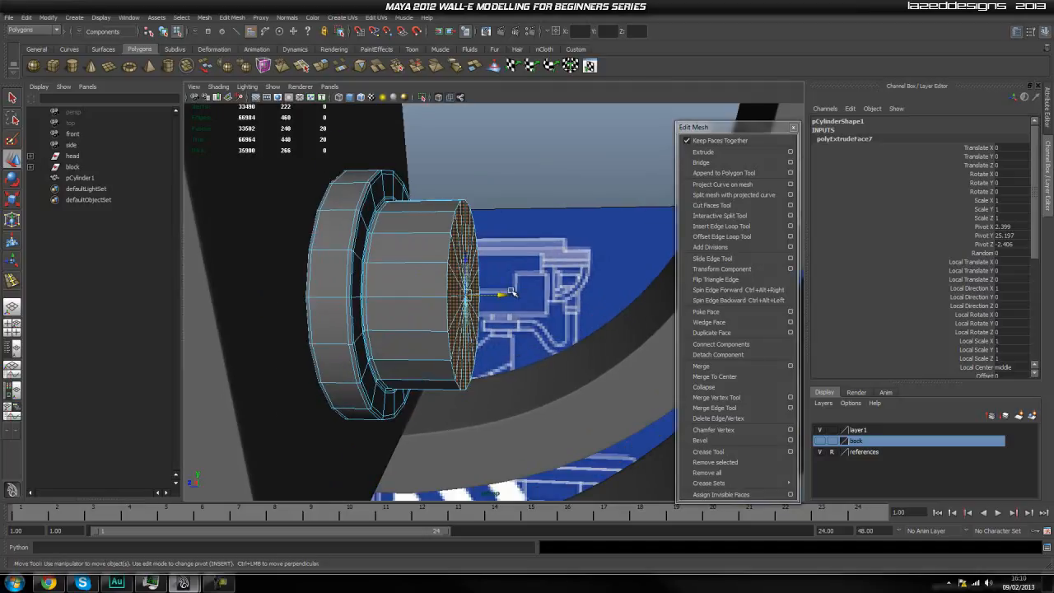
drag(502, 295, 474, 298)
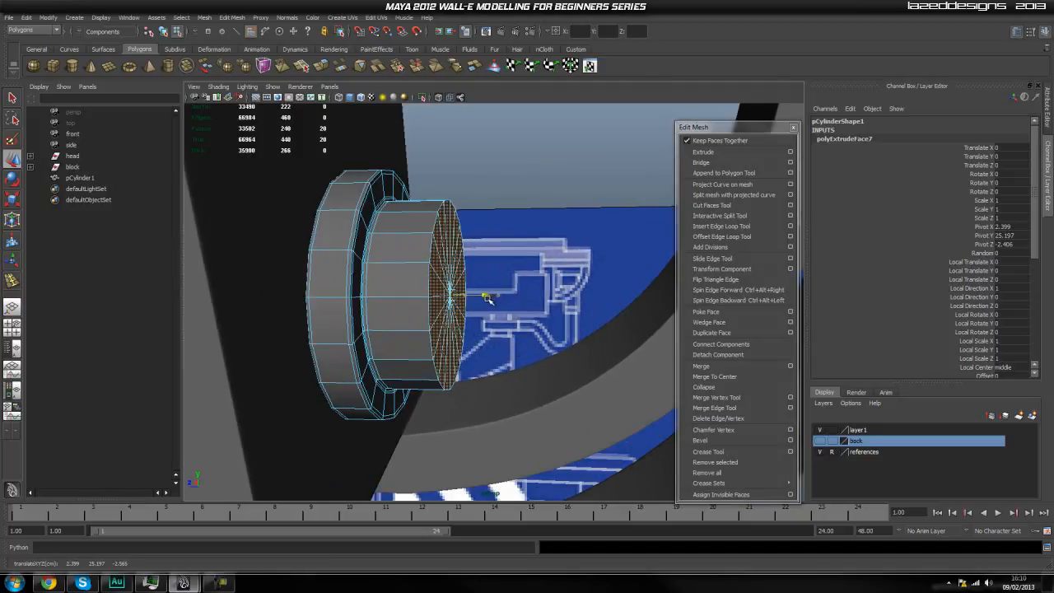
Try to taper the stub by scaling its end faces inward and extrude them slightly outward.
key(r)
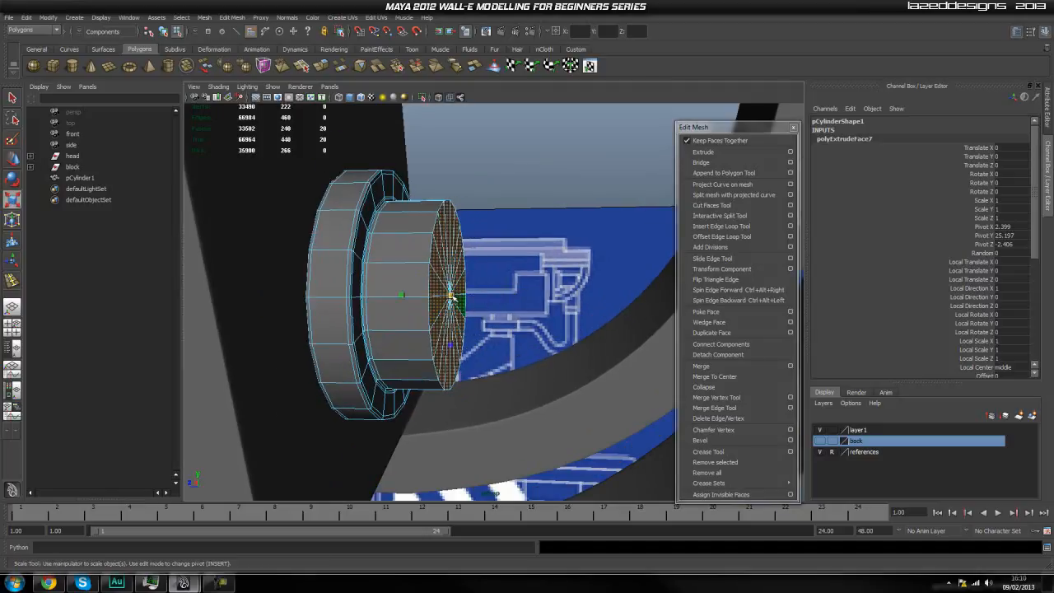
drag(450, 295, 442, 326)
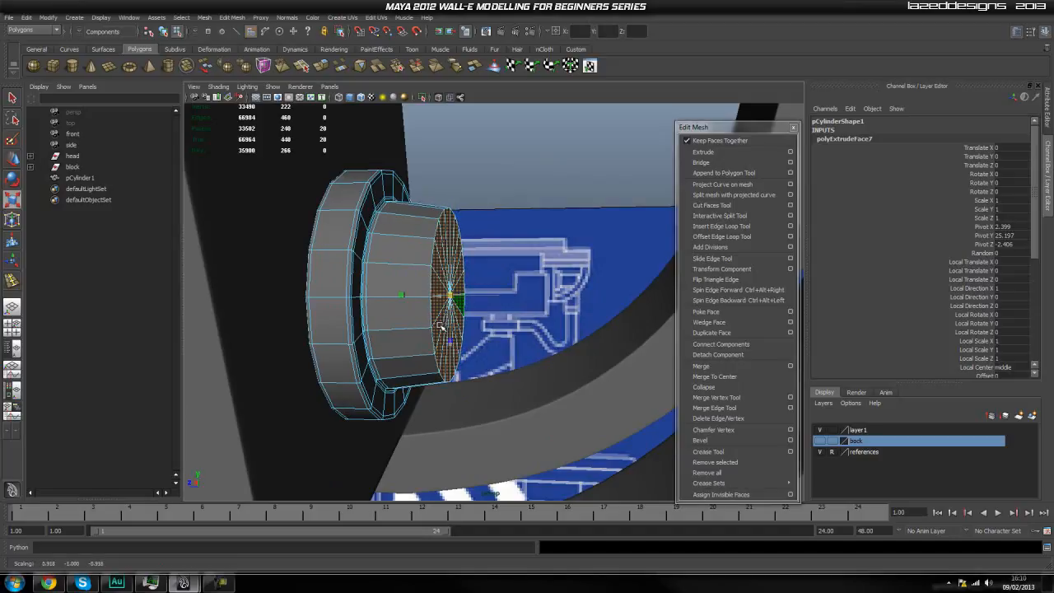
click(703, 152)
scroll(453, 280, up, 2)
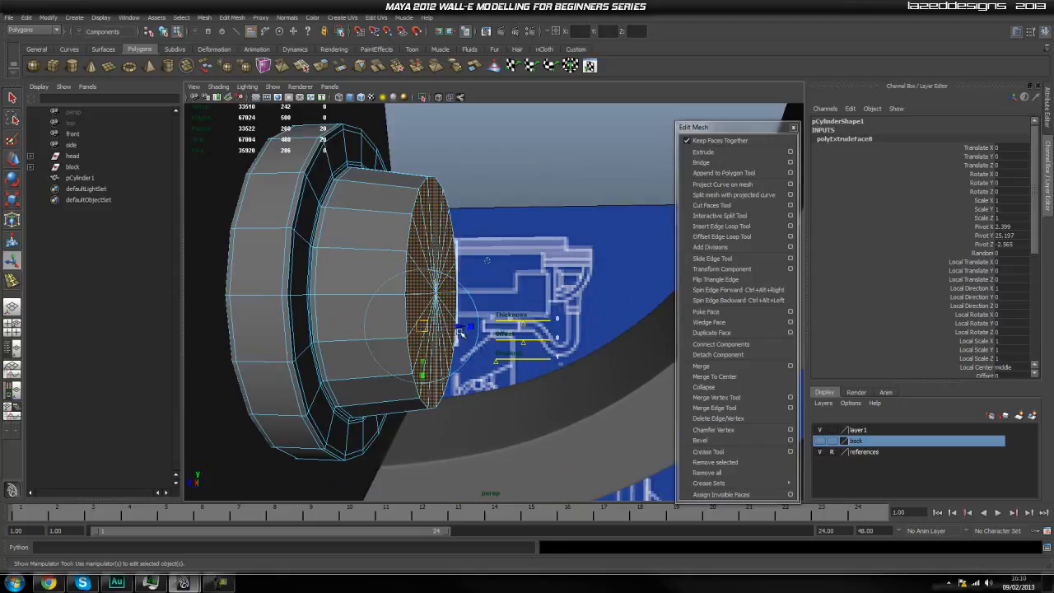
drag(459, 328, 463, 328)
key(ctrl+z)
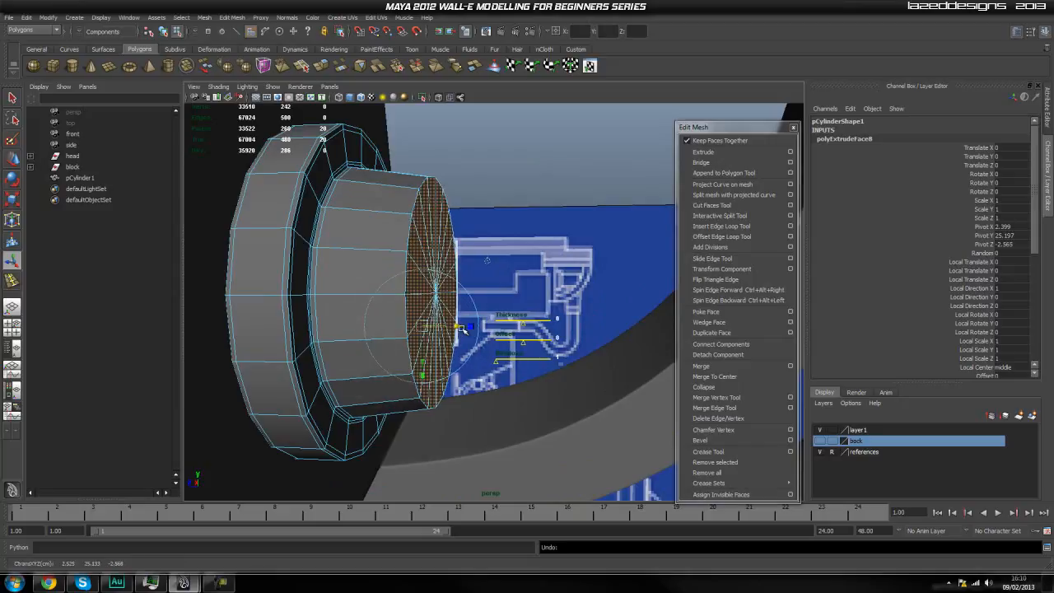
Try adjusting the new extrusion's Thickness, and undo back to the stub's untapered end.
scroll(944, 353, down, 3)
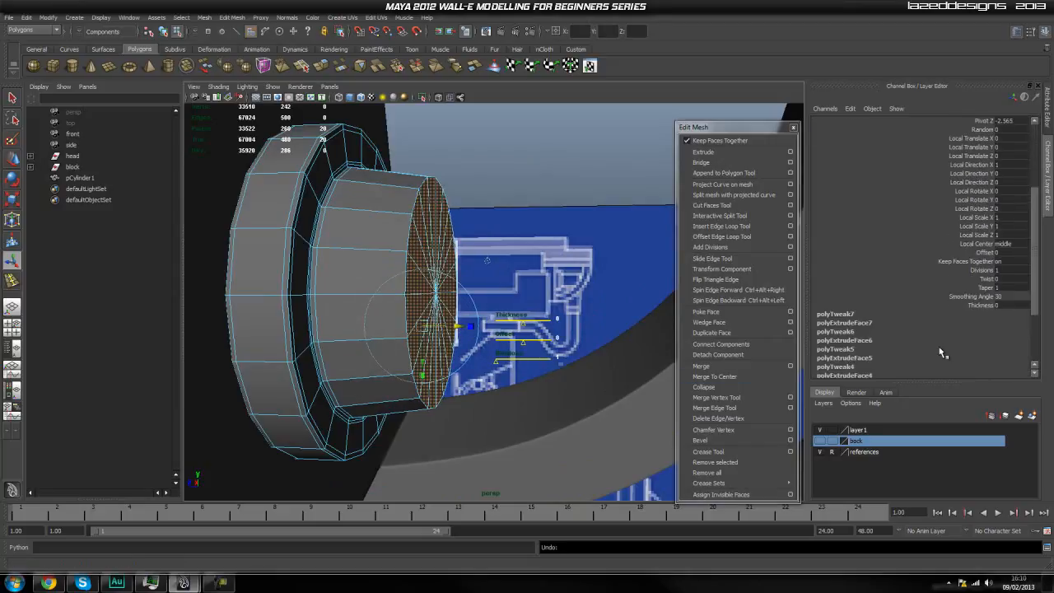
click(982, 305)
middle_drag(637, 294, 637, 295)
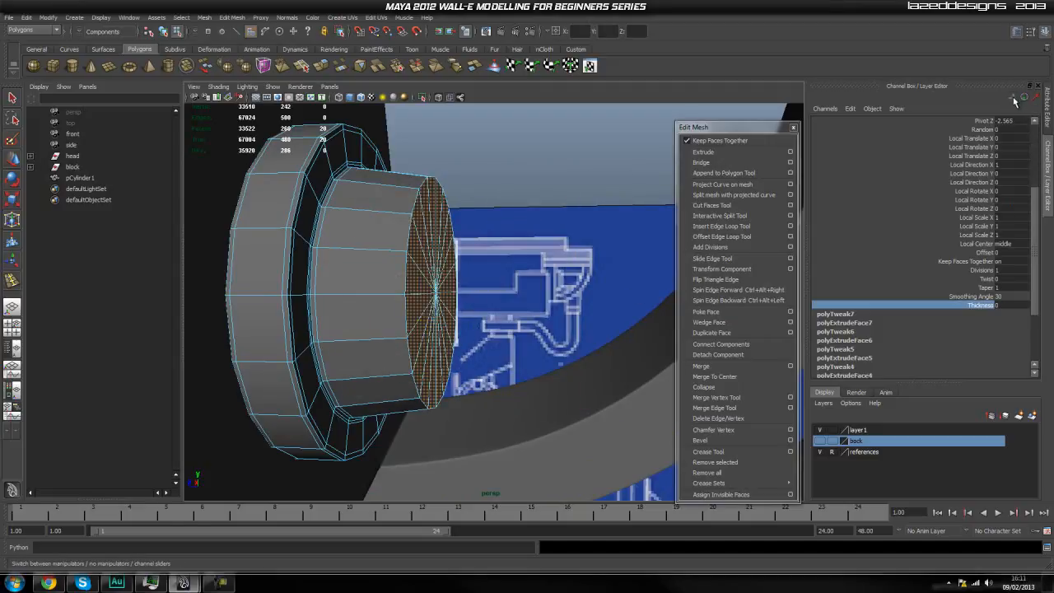
middle_drag(539, 308, 539, 307)
key(ctrl+z)
key(ctrl+z)
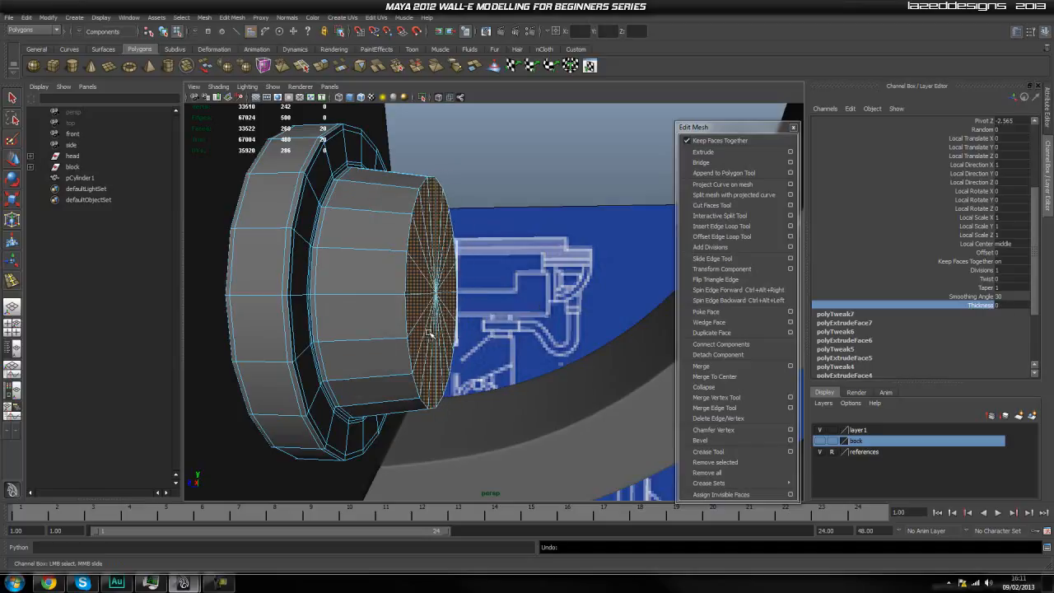
key(ctrl+z)
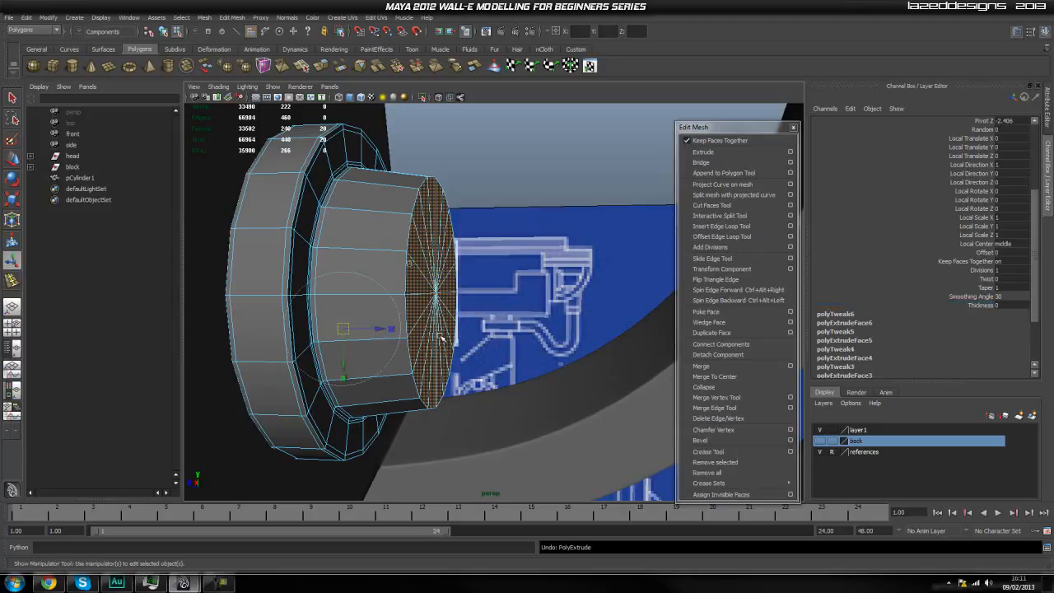
key(ctrl+z)
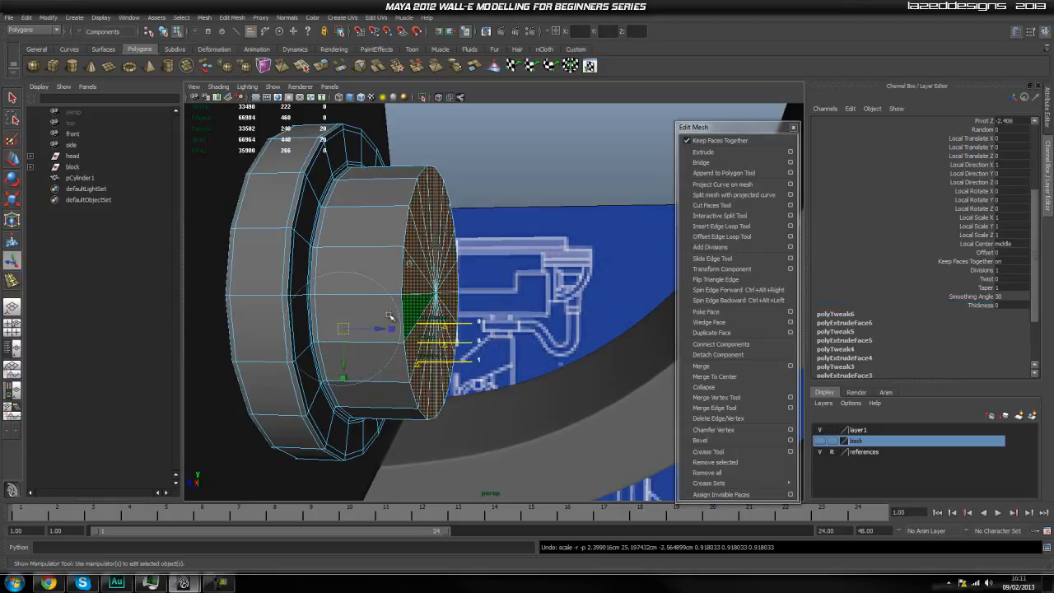
Scale the stub's end faces inward to about 0.93 to give it a slight taper.
key(r)
click(416, 280)
drag(434, 292, 422, 310)
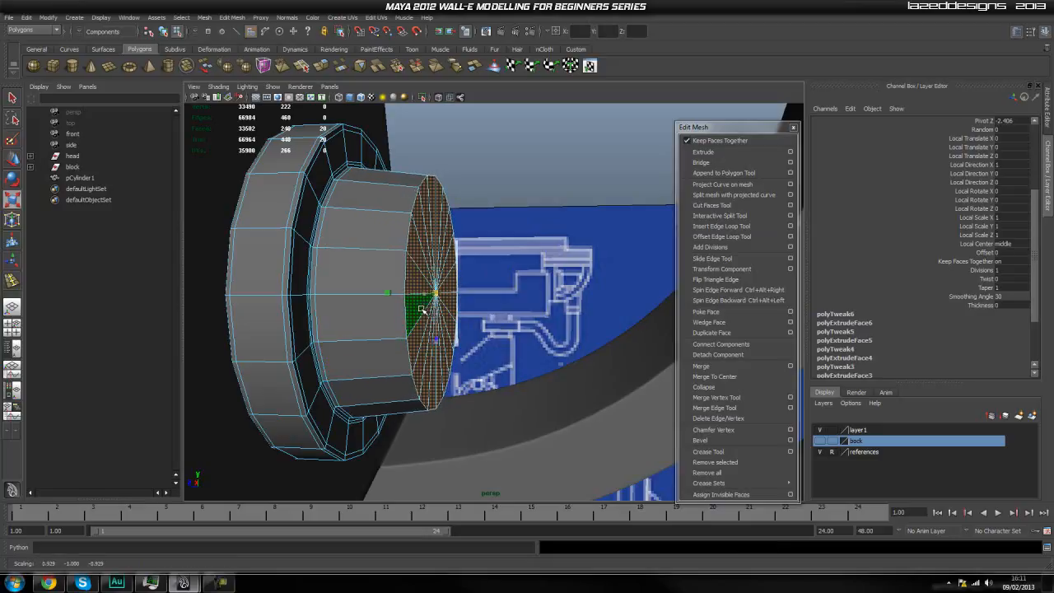
Extrude the stub's end faces with a Thickness of 0.01, and extrude them once more slightly outward.
click(703, 151)
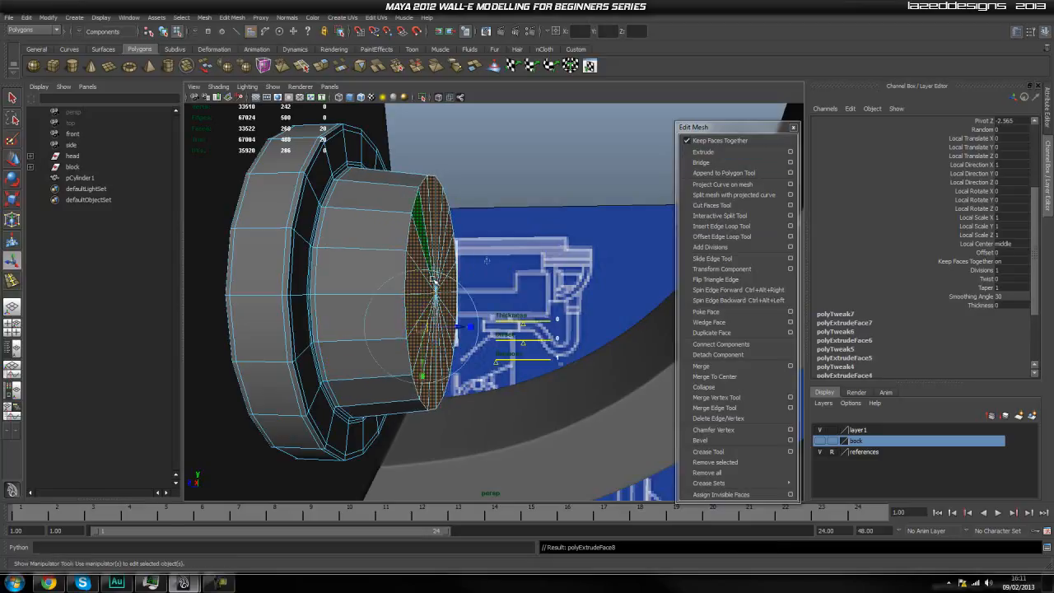
alt+right_drag(414, 283, 476, 294)
alt+middle_drag(475, 294, 478, 312)
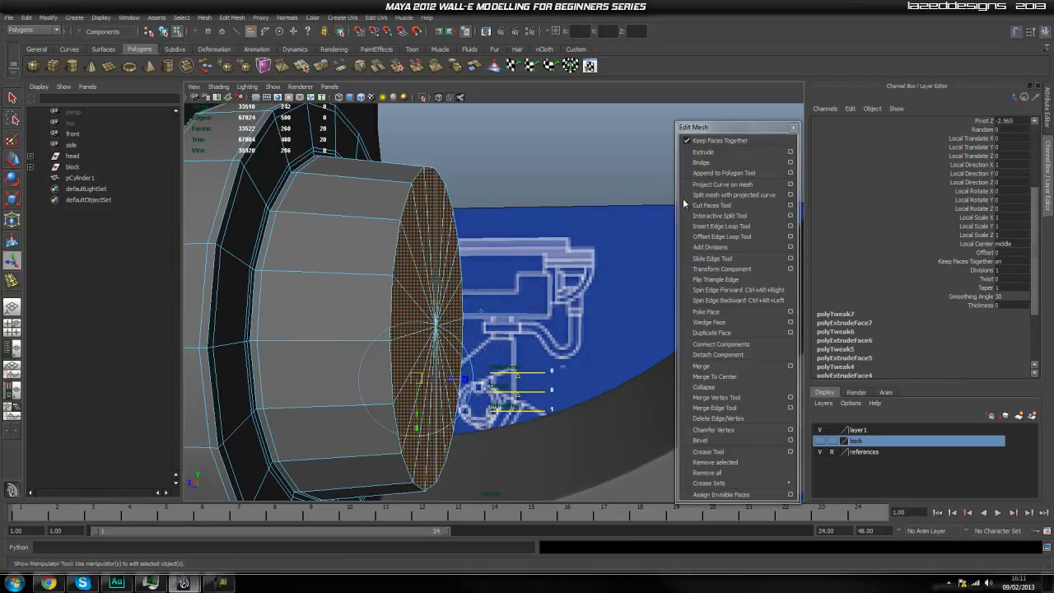
scroll(974, 267, down, 3)
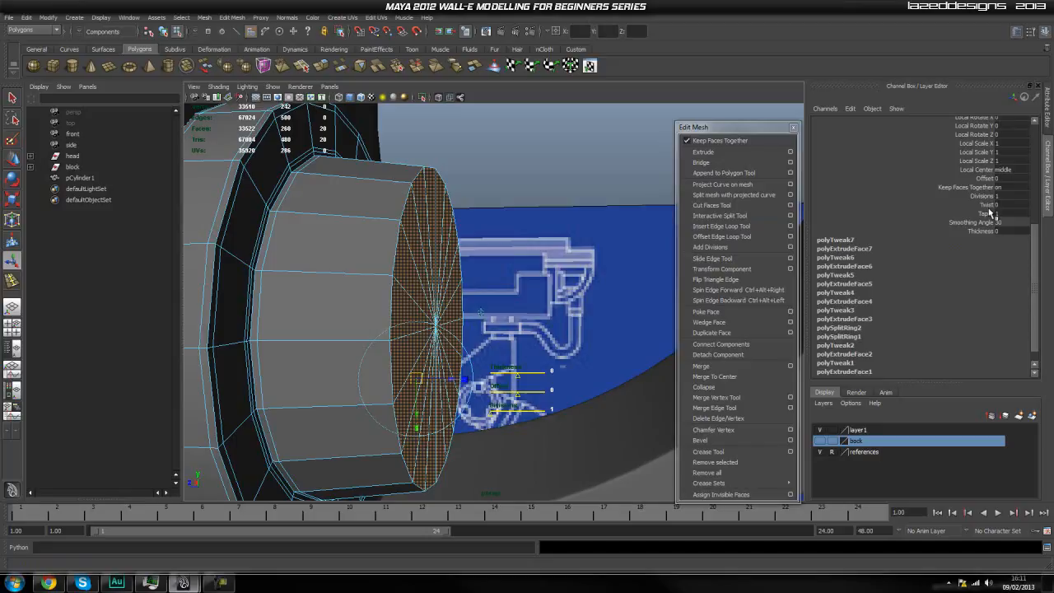
click(984, 232)
middle_drag(528, 257, 528, 258)
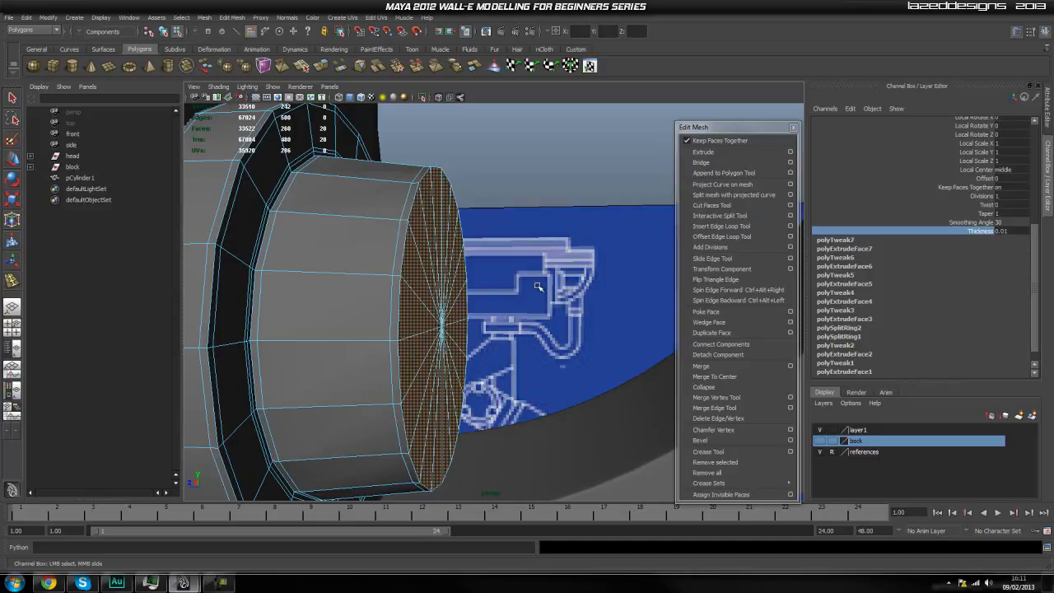
key(ctrl+e)
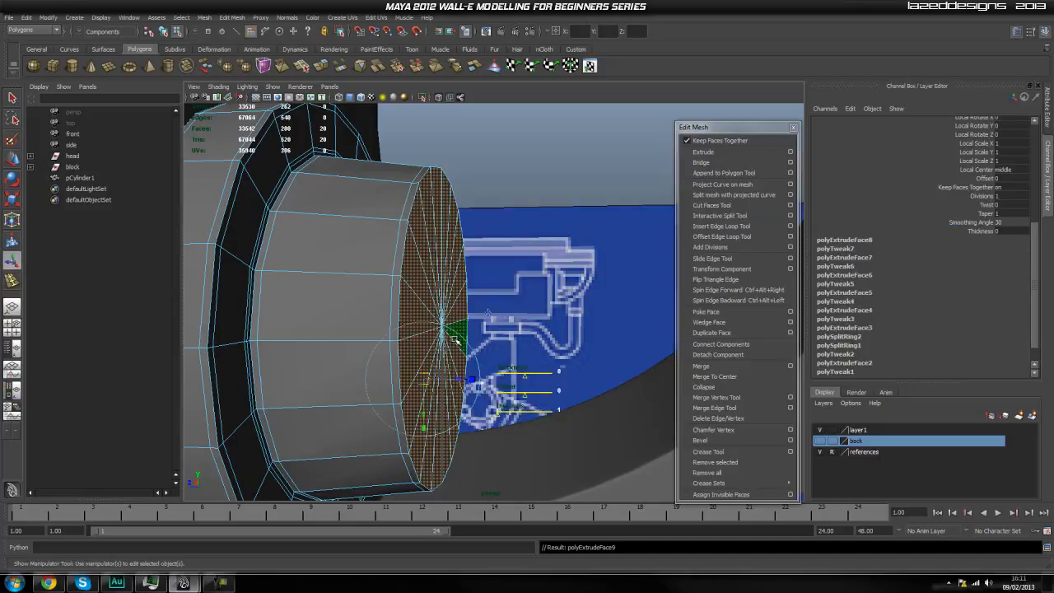
drag(459, 380, 465, 381)
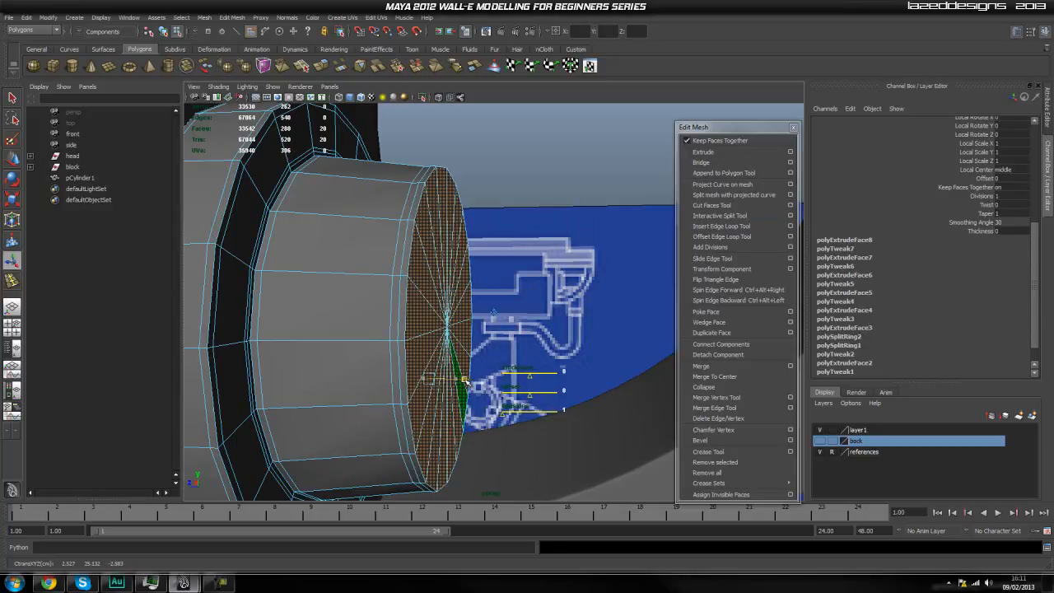
Extrude the stub's end faces again and scale them slightly inward to form a narrow rim.
key(ctrl+e)
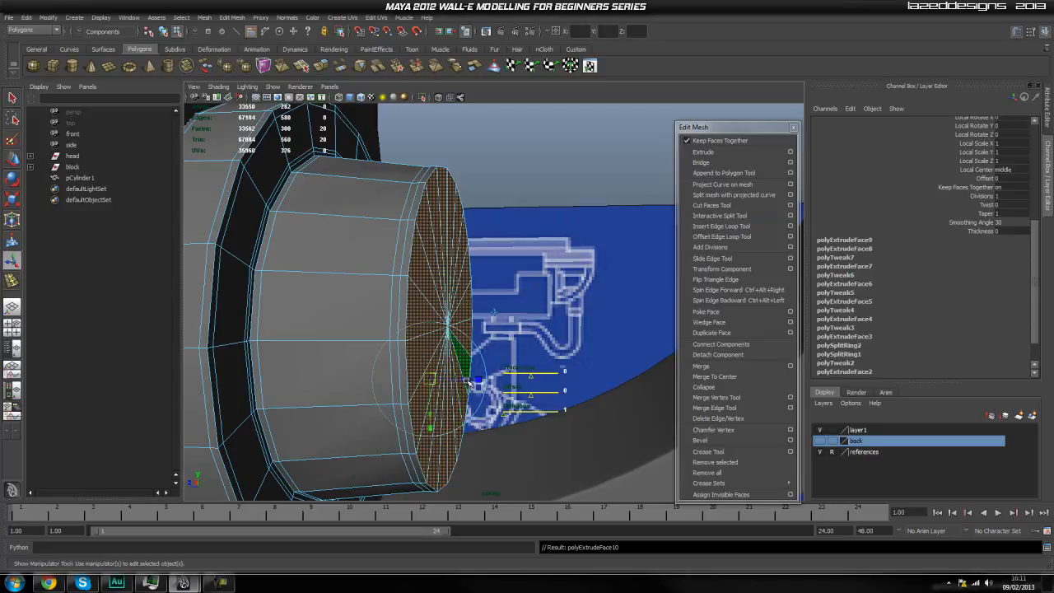
drag(468, 382, 619, 384)
alt+right_drag(618, 383, 545, 390)
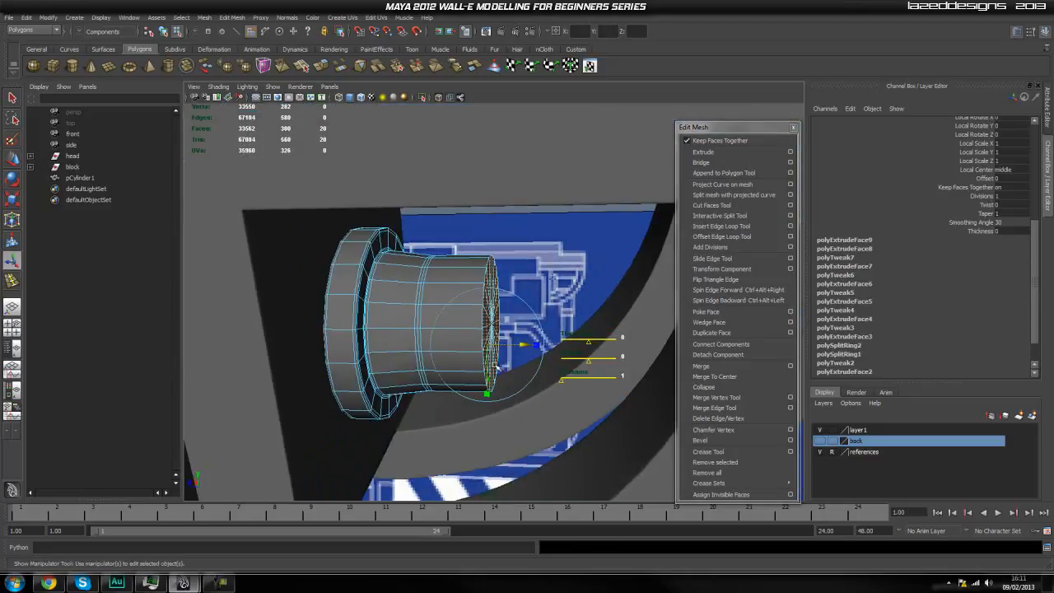
key(ctrl+z)
key(r)
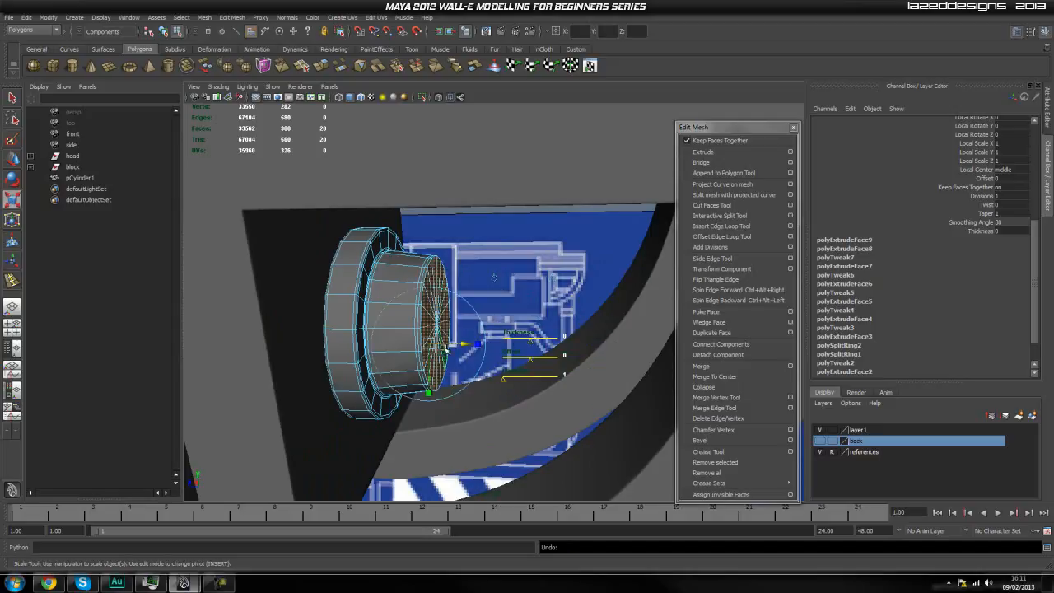
scroll(388, 346, up, 5)
drag(395, 339, 390, 356)
Extrude the stub's end faces once more and scale them inward to about 0.76.
key(g)
key(r)
drag(395, 338, 358, 445)
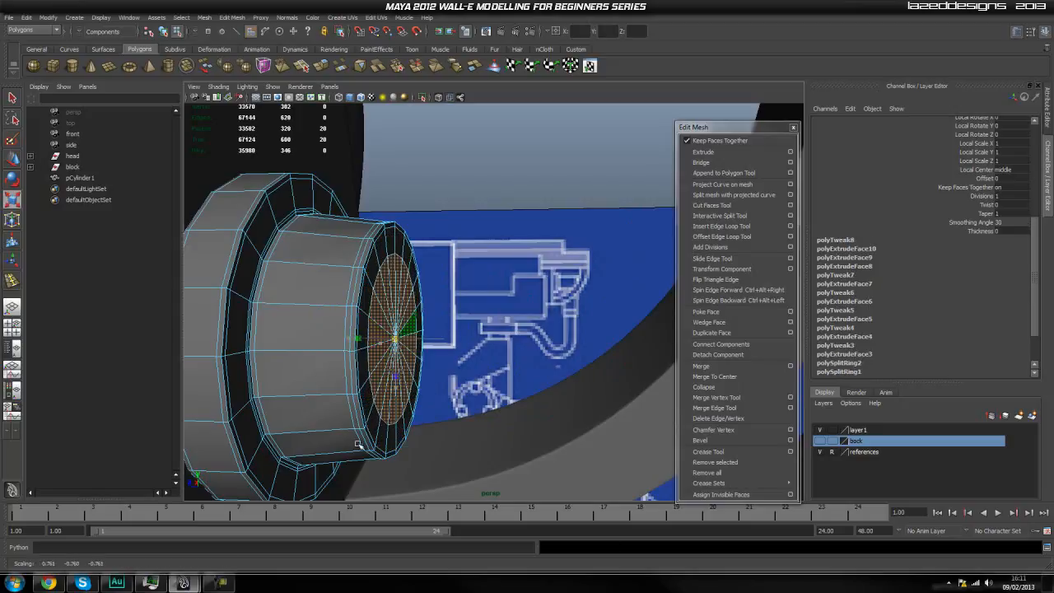
Extrude the stub's end faces and scale them inward to about 0.96, and extrude them again slightly outward as a supporting edge.
key(g)
key(r)
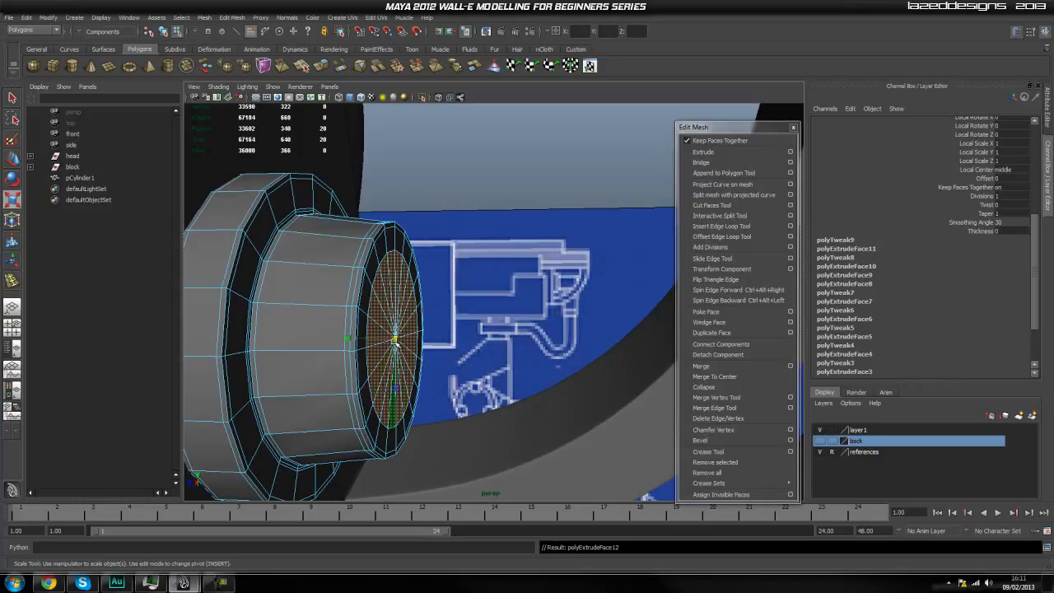
drag(395, 340, 393, 350)
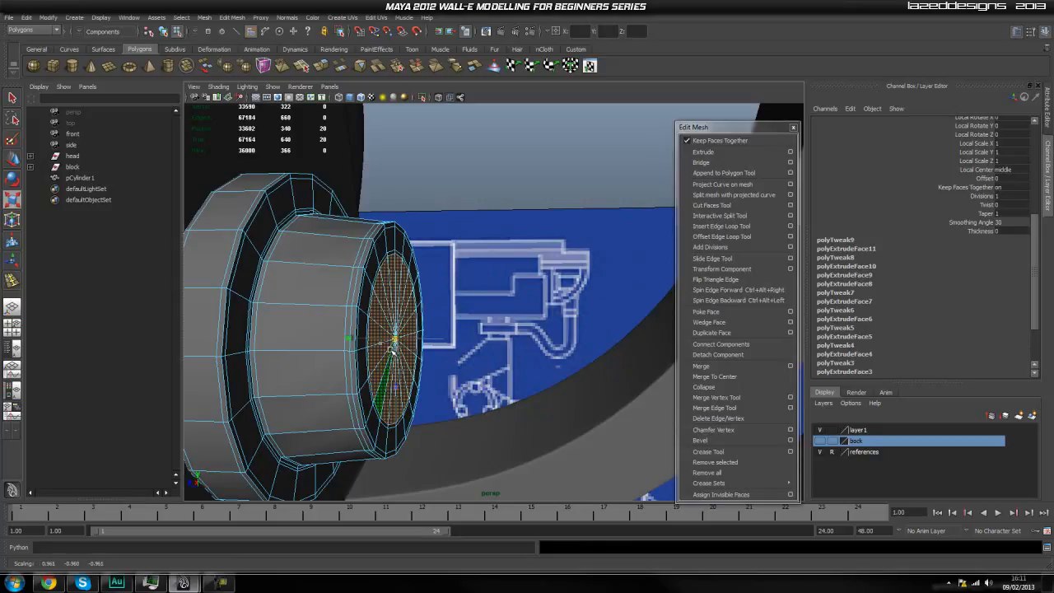
key(g)
key(r)
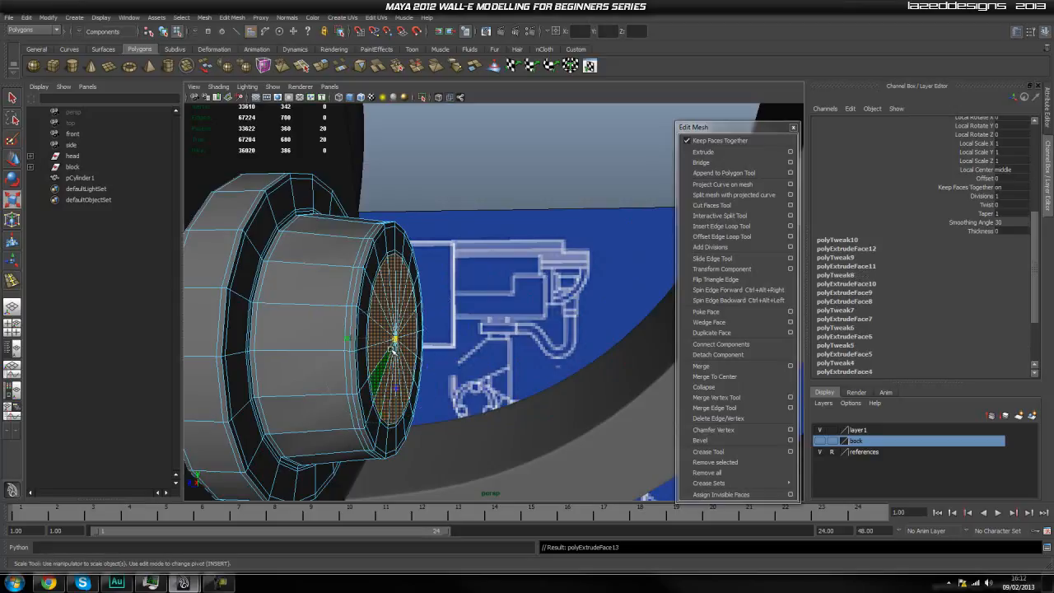
key(w)
drag(430, 340, 435, 339)
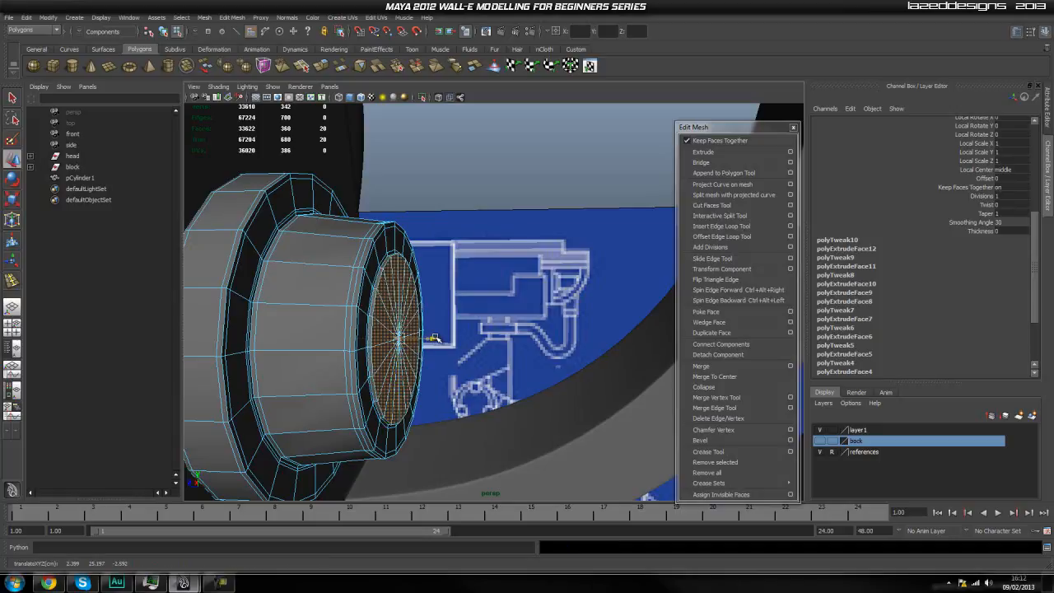
Extrude the stub's end faces far outward to form a long, narrower shaft reaching into the arc bracket's opening.
key(g)
key(w)
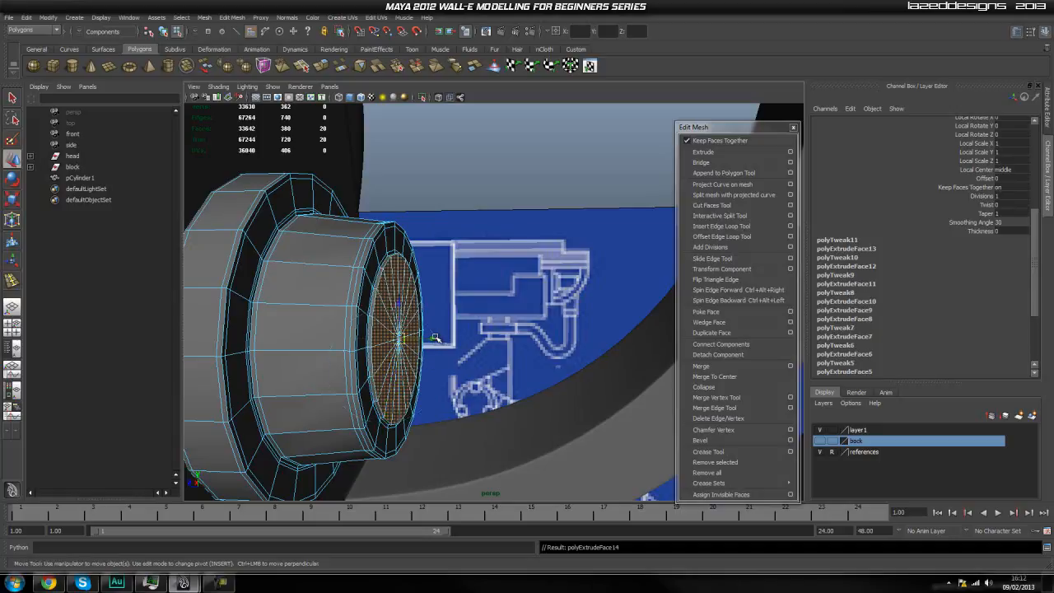
drag(431, 341, 581, 361)
scroll(598, 365, down, 5)
scroll(439, 356, up, 4)
key(q)
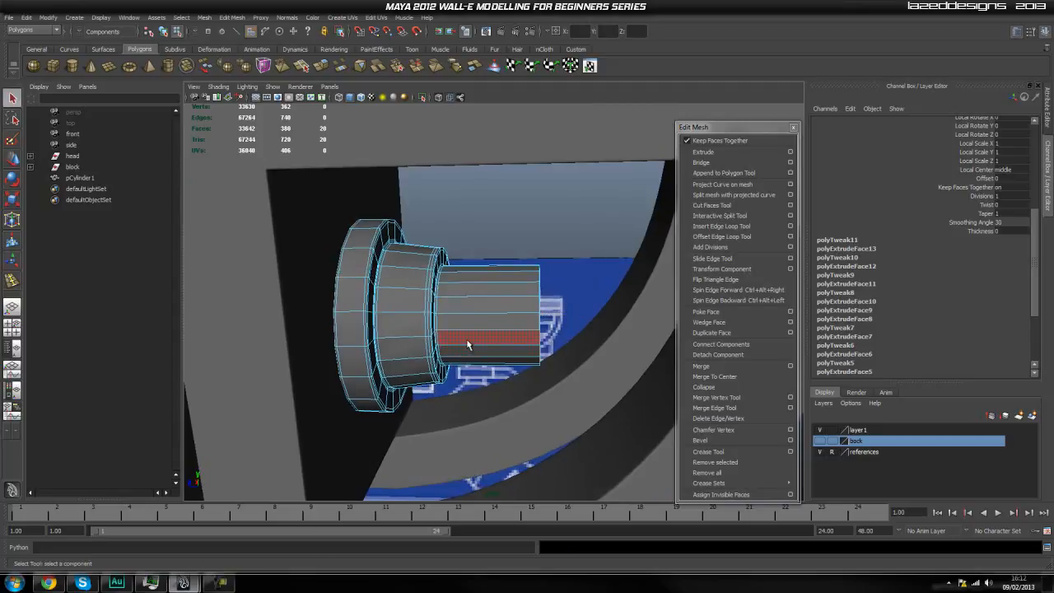
right_click(467, 342)
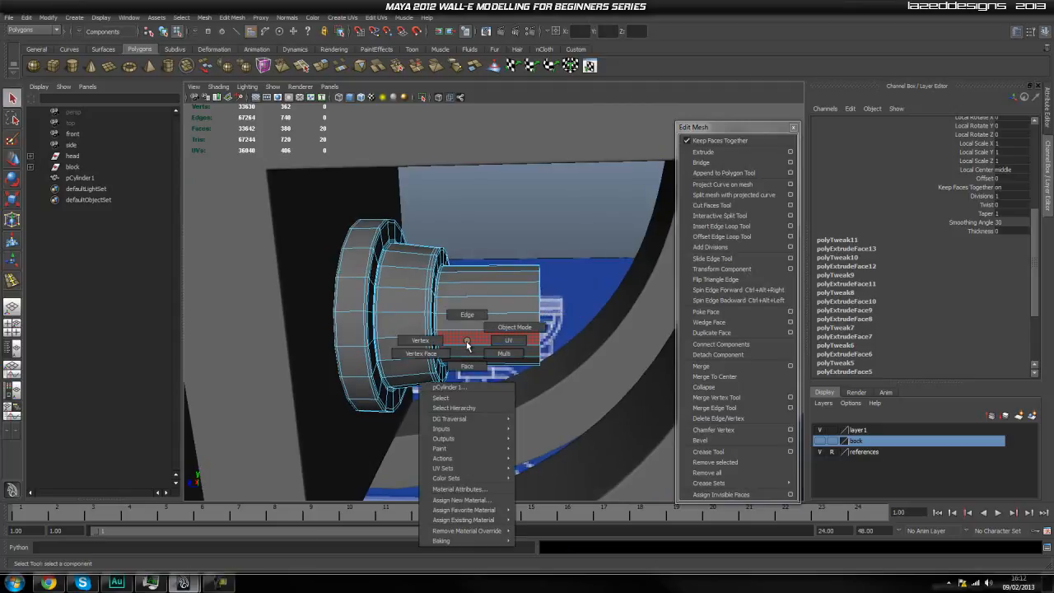
alt+drag(560, 345, 520, 358)
Extrude the shaft's end faces slightly outward as a supporting edge, and extrude them again scaled inward to about 0.97.
key(g)
key(w)
scroll(527, 332, up, 5)
scroll(541, 348, up, 2)
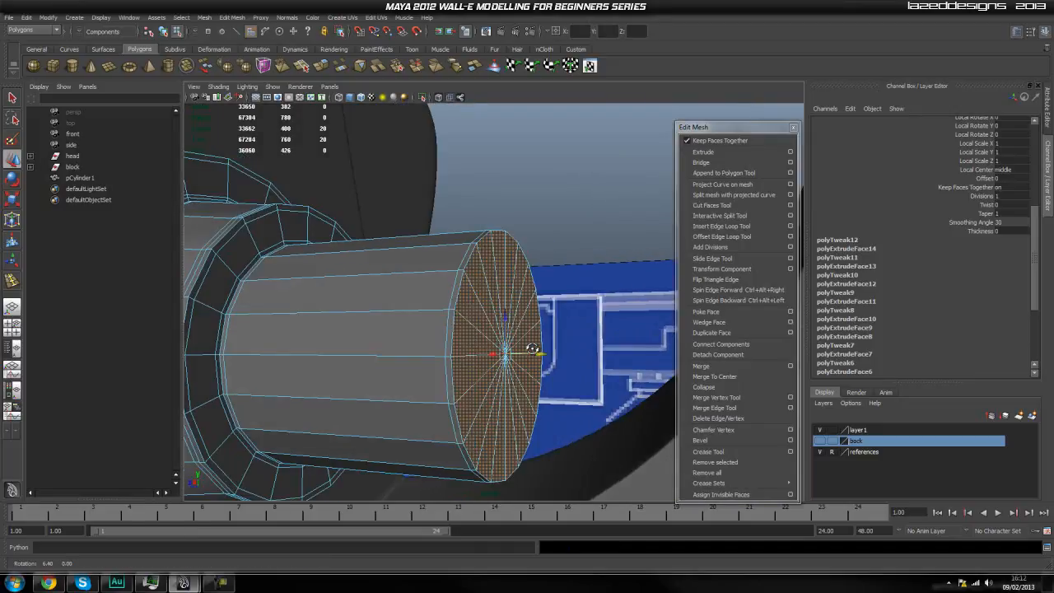
key(g)
key(r)
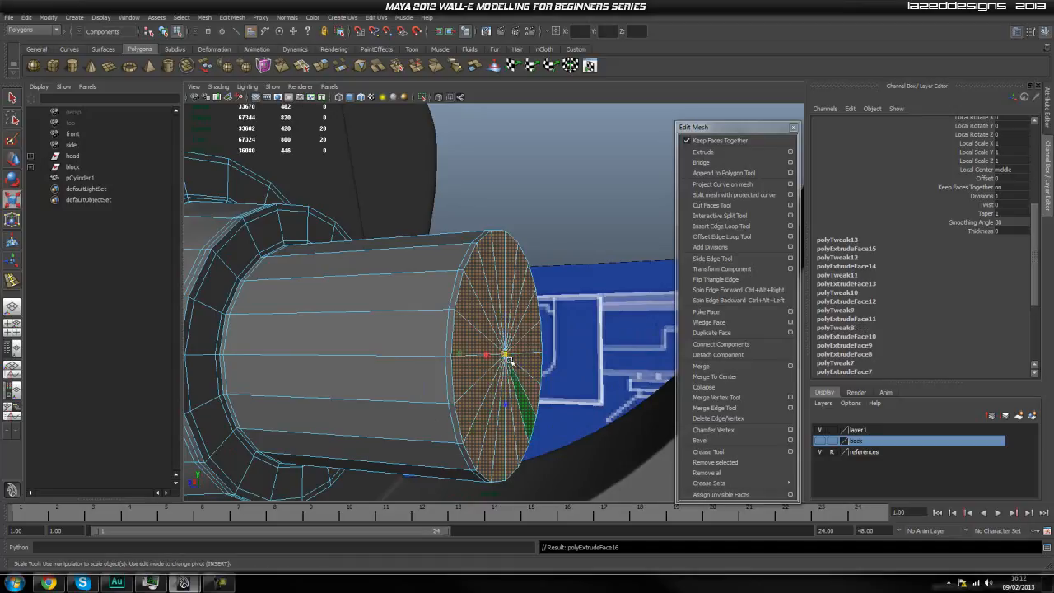
drag(506, 357, 500, 374)
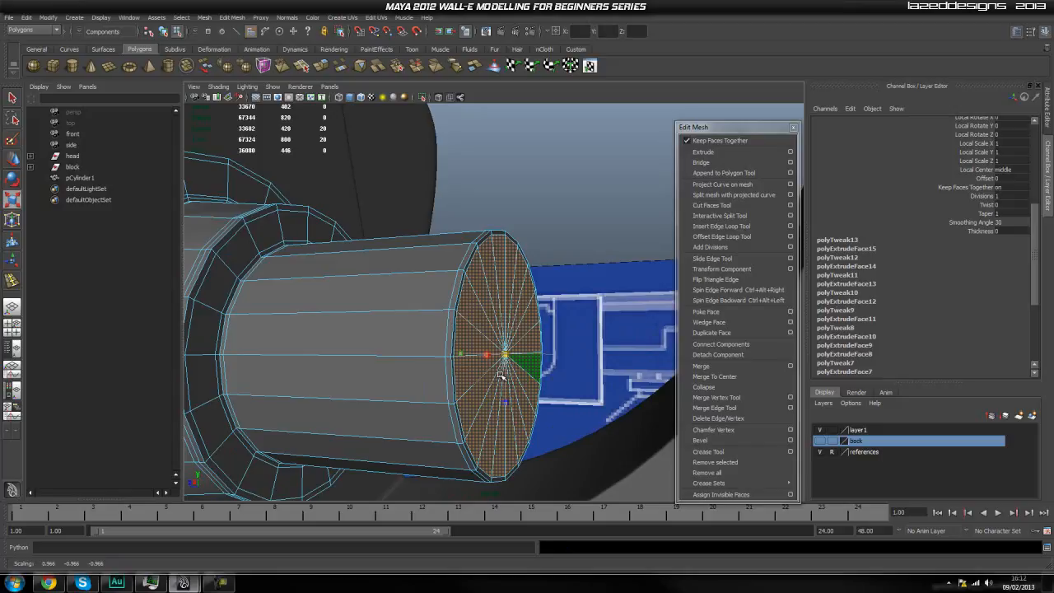
Extrude the shaft's end faces and scale them inward to form a wide rim, and add another slightly inset extrusion.
key(g)
drag(500, 376, 454, 443)
key(r)
key(g)
key(r)
mouse_move(506, 360)
mouse_down()
mouse_move(498, 365)
mouse_move(535, 355)
mouse_move(513, 369)
mouse_up()
Extrude the inset end faces slightly into the shaft, and extrude them again deeper to form a round recess.
key(g)
key(w)
scroll(534, 356, up, 3)
key(g)
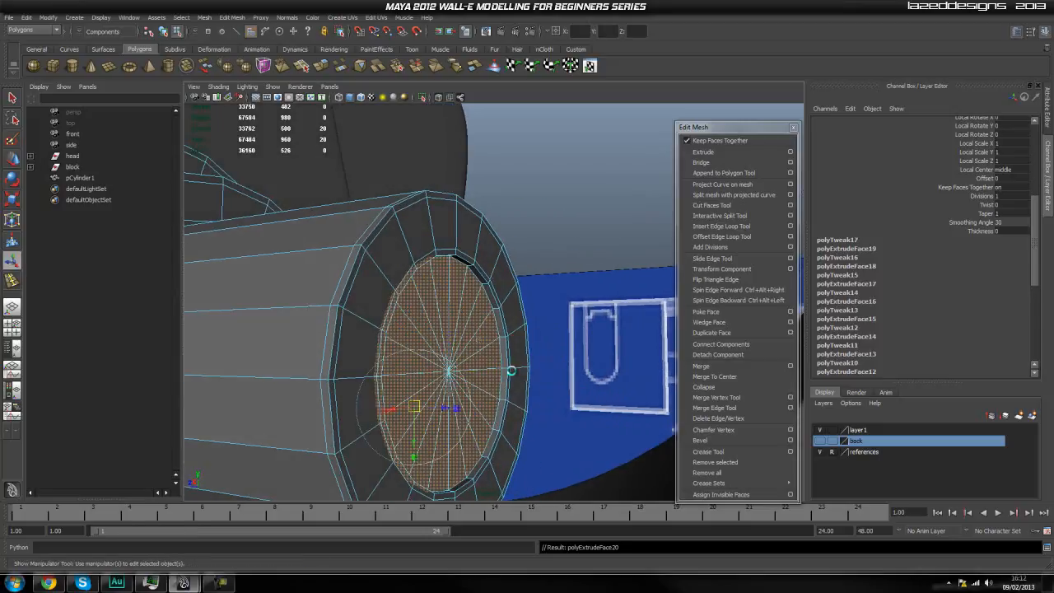
drag(443, 407, 409, 409)
Extrude the recess floor slightly deeper, and extrude it once more scaled inward to about 0.97.
key(ctrl+e)
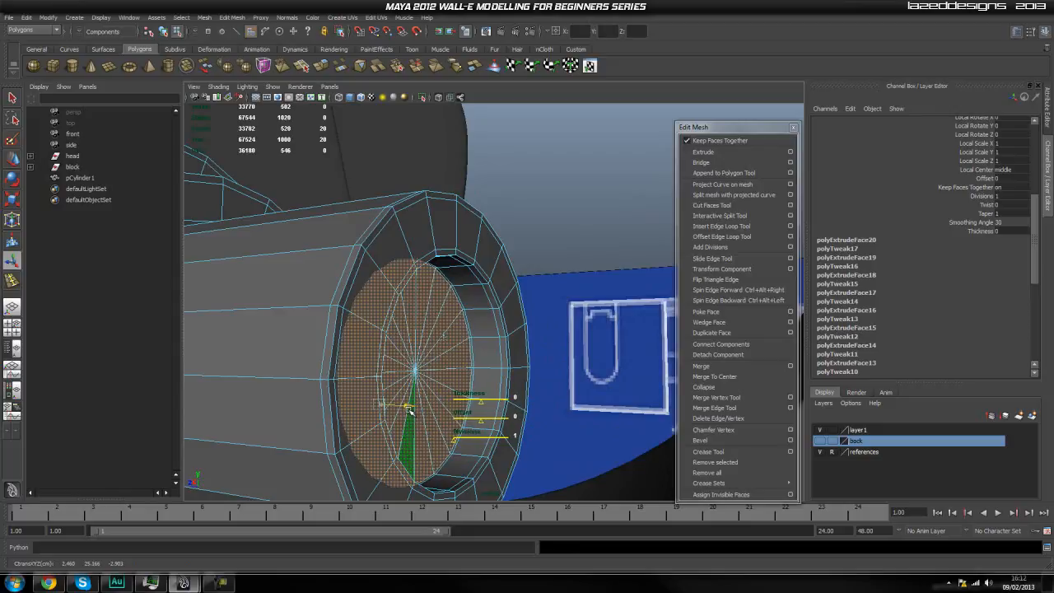
key(ctrl+e)
key(r)
drag(418, 372, 412, 382)
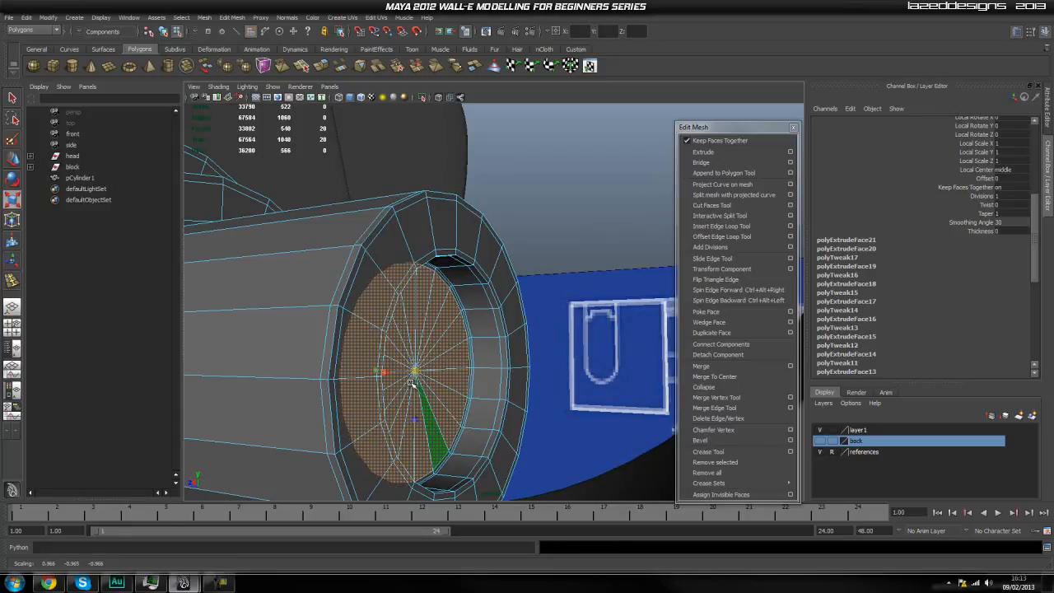
Return to object mode and display the stepped cylinder with smooth mesh preview.
key(q)
right_drag(426, 347, 461, 330)
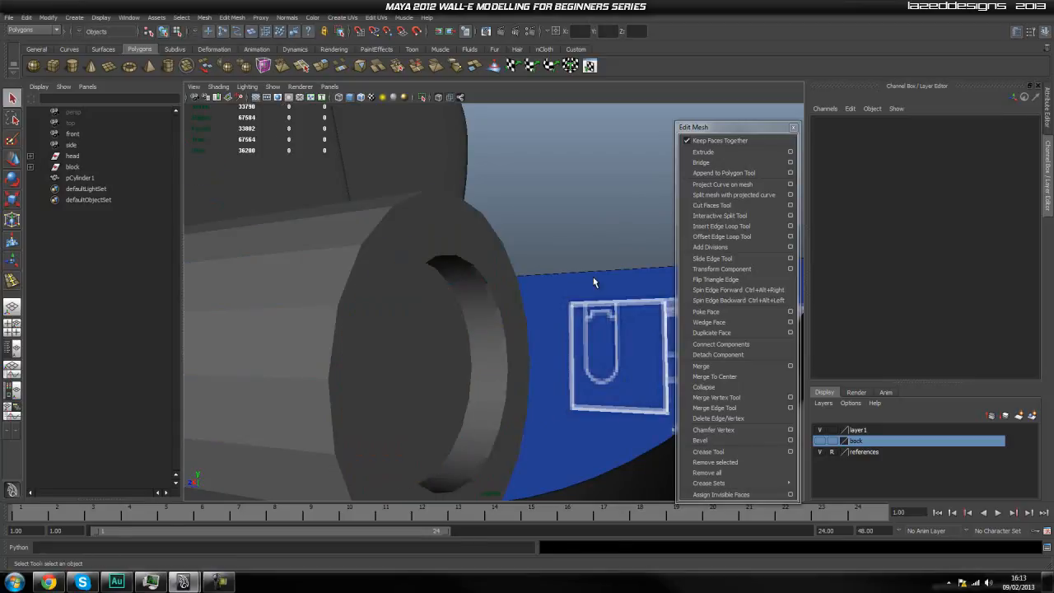
click(593, 282)
scroll(447, 342, down, 5)
click(447, 342)
key(3)
click(531, 251)
Examine the smoothed stepped cylinder from several angles and distances to judge its fit in the arc bracket.
scroll(531, 251, down, 6)
alt+drag(483, 356, 522, 384)
scroll(494, 366, down, 4)
scroll(519, 384, up, 5)
alt+drag(451, 381, 446, 376)
scroll(441, 377, up, 4)
scroll(443, 378, down, 5)
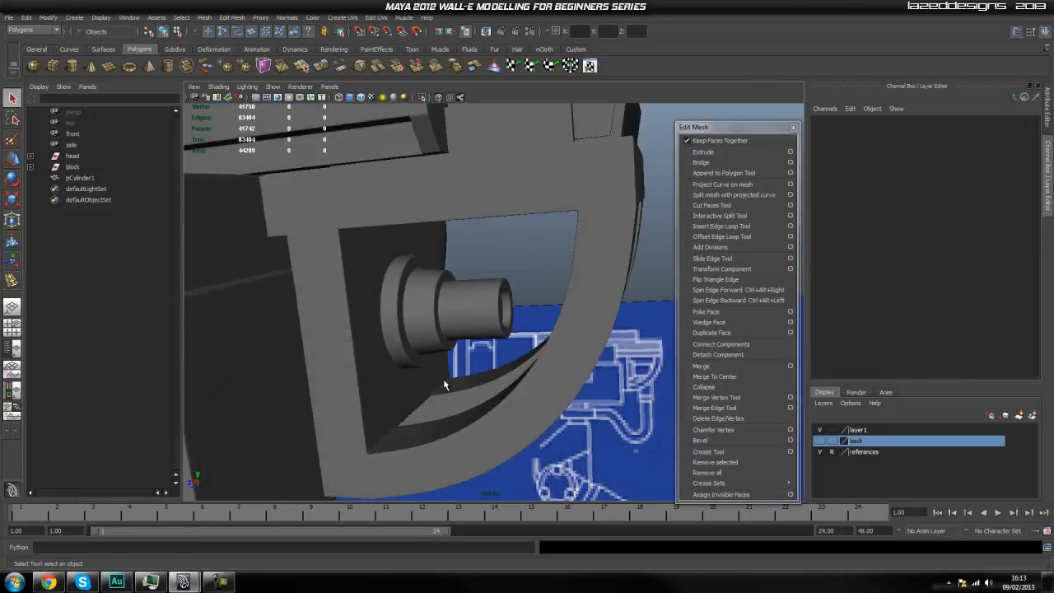
scroll(422, 346, up, 4)
click(425, 334)
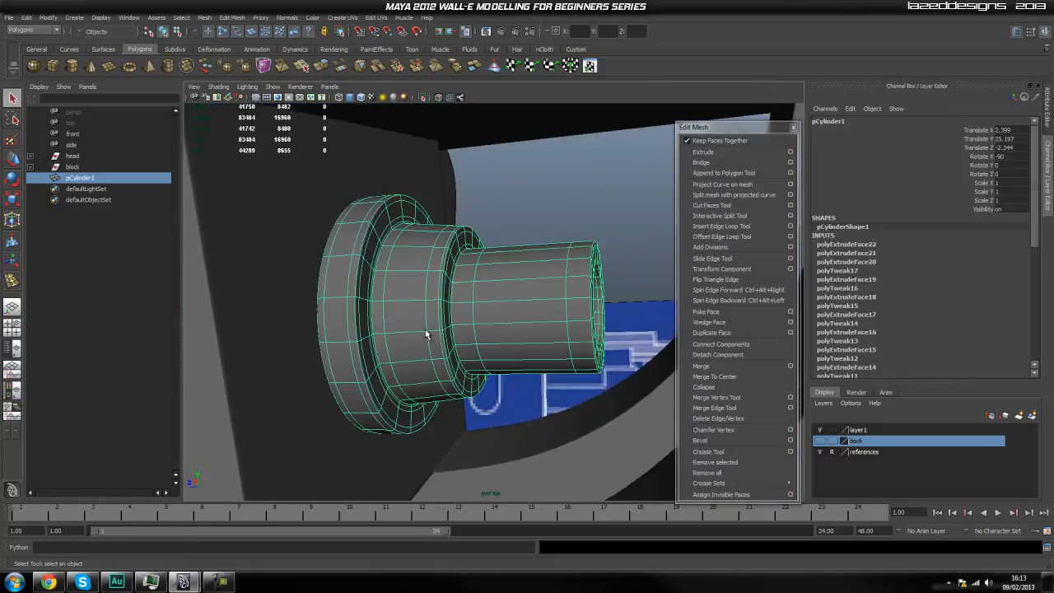
alt+drag(460, 341, 486, 346)
scroll(498, 359, down, 7)
click(581, 395)
alt+drag(582, 393, 546, 391)
scroll(532, 392, up, 4)
scroll(521, 395, down, 5)
scroll(529, 408, up, 8)
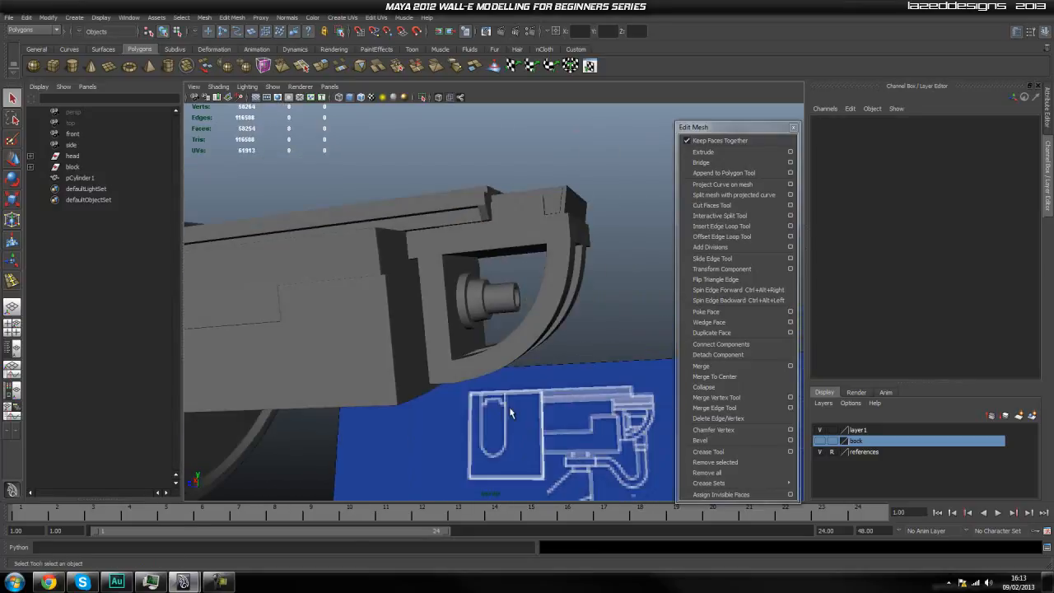
Move the stepped cylinder slightly toward the bracket's inner wall, to a Translate Z of -2.311.
alt+drag(456, 312, 444, 372)
scroll(475, 356, up, 4)
click(444, 375)
scroll(442, 375, down, 2)
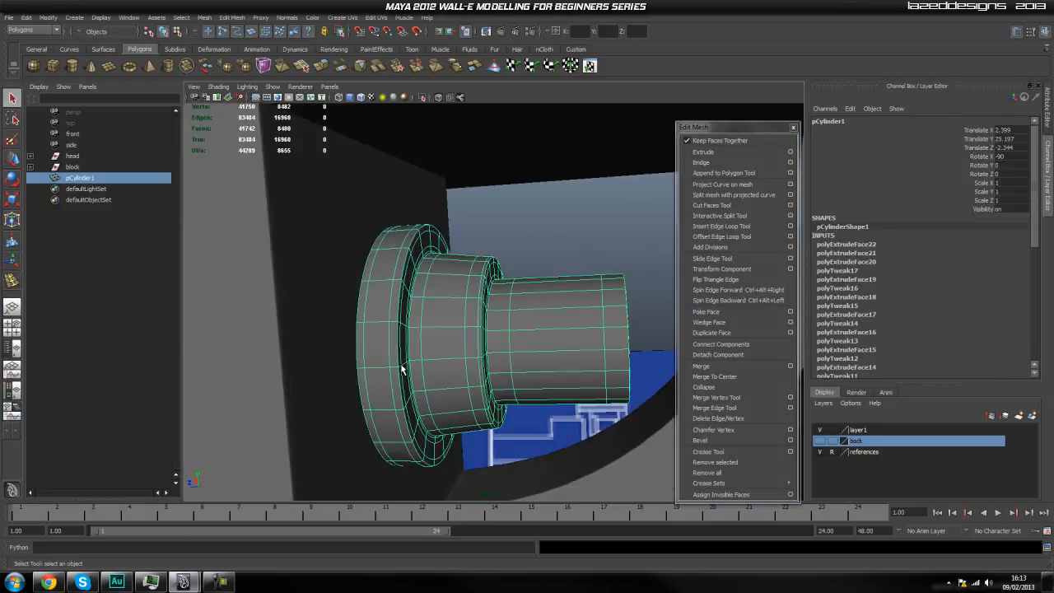
key(w)
scroll(546, 359, down, 2)
drag(475, 330, 464, 334)
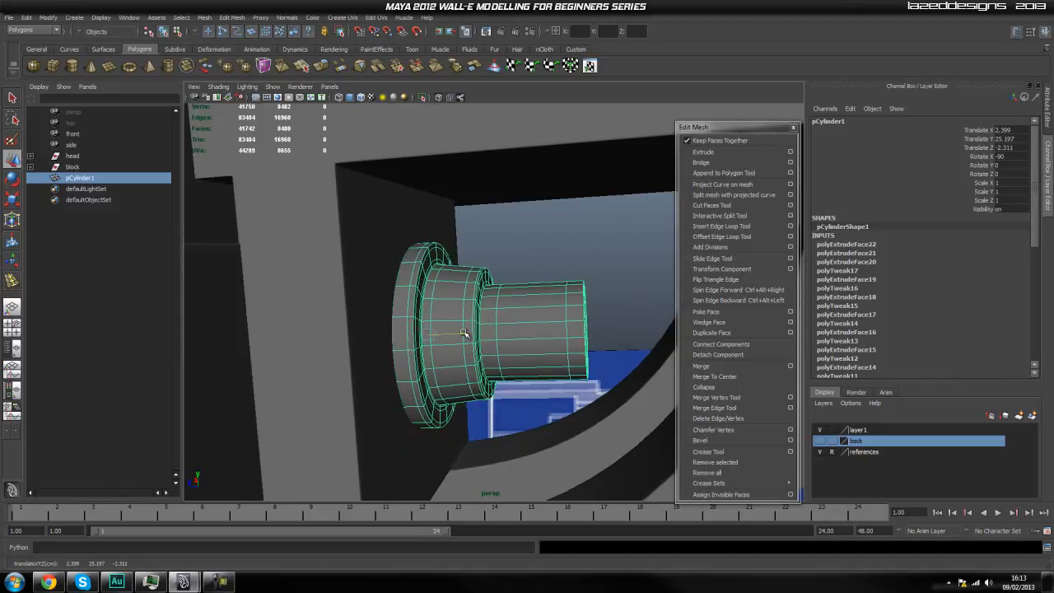
click(551, 226)
scroll(551, 259, down, 4)
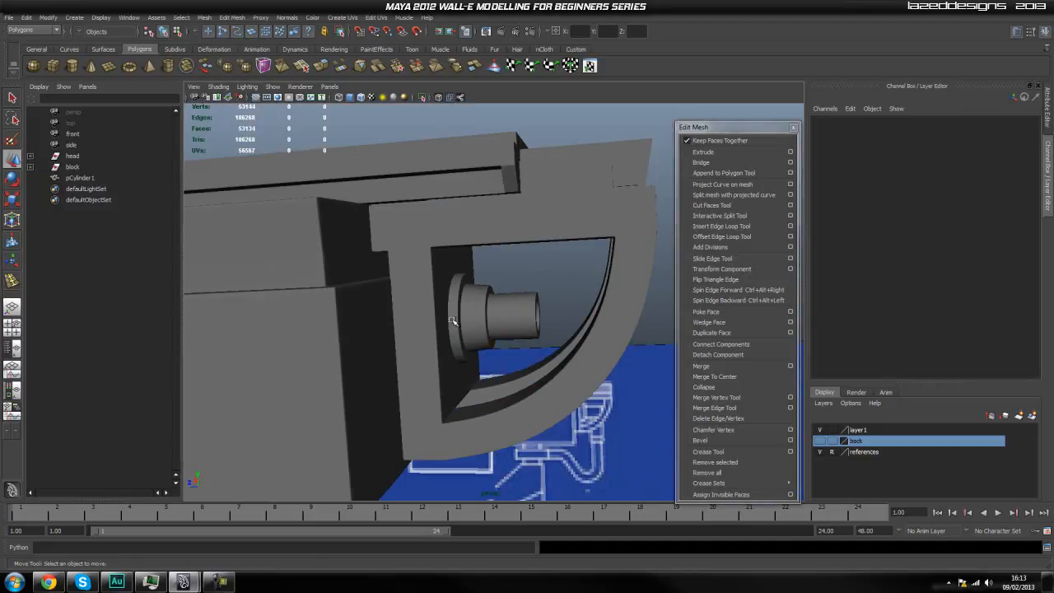
Turn off the stepped cylinder's smooth preview and switch it to face selection for work on the recess.
alt+drag(570, 336, 390, 329)
scroll(551, 349, up, 3)
click(380, 340)
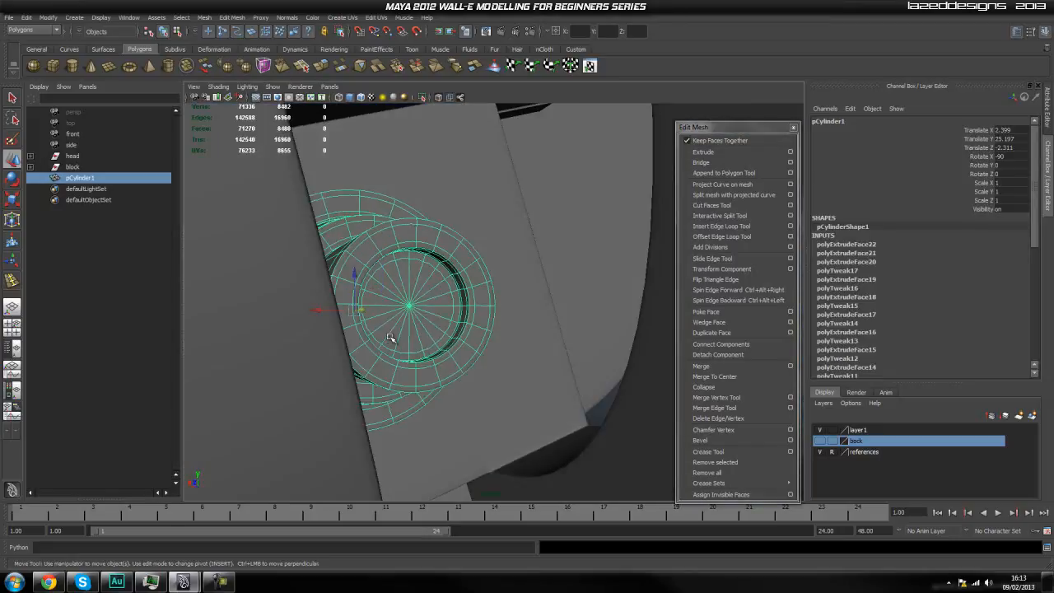
right_drag(402, 301, 400, 326)
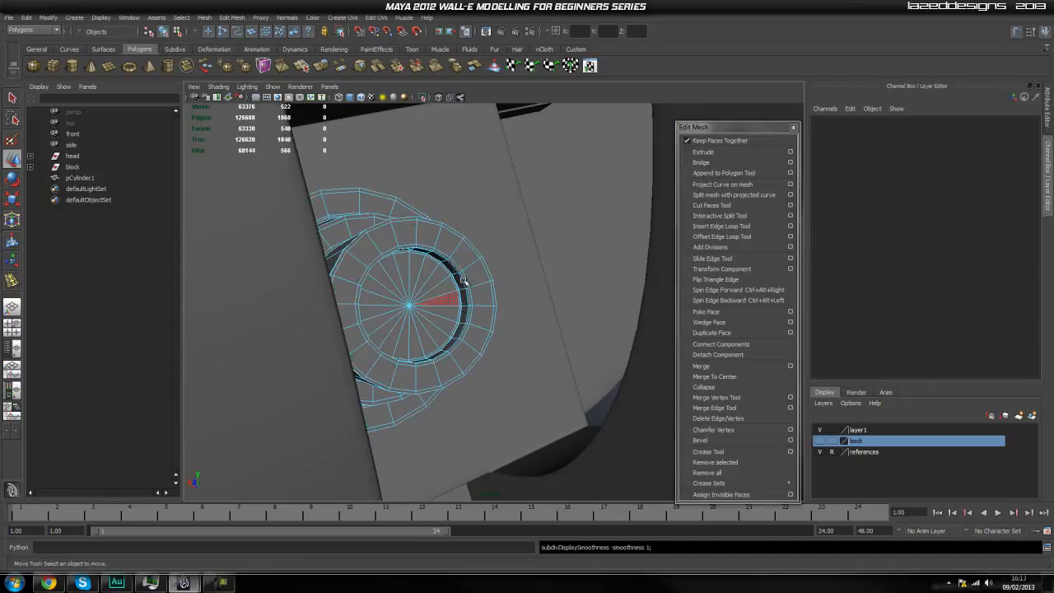
alt+drag(412, 284, 433, 305)
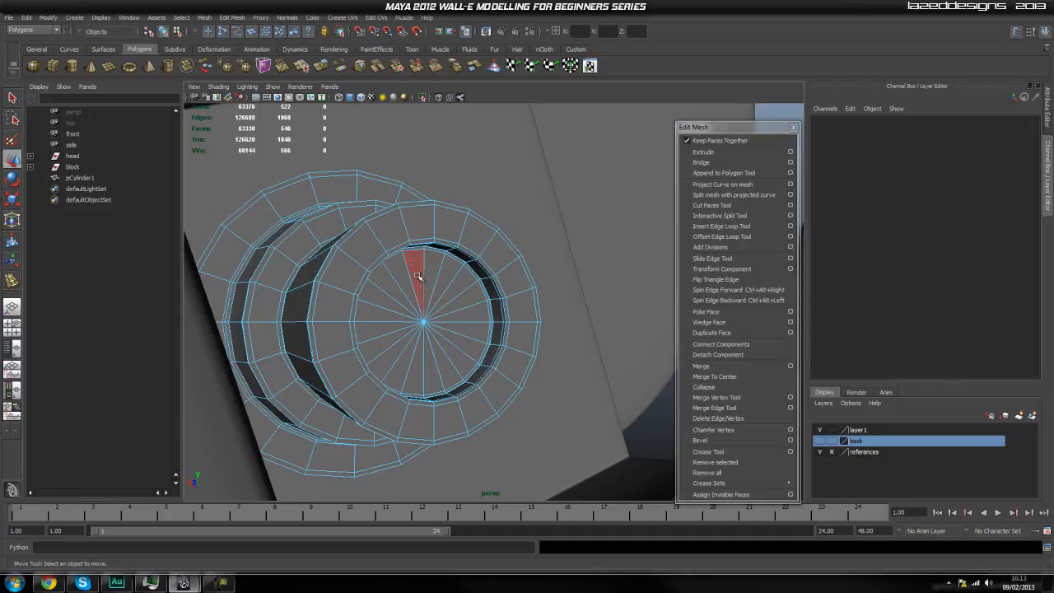
Select the full ring of triangular faces on the recess floor and extract them as a separate disc.
click(418, 277)
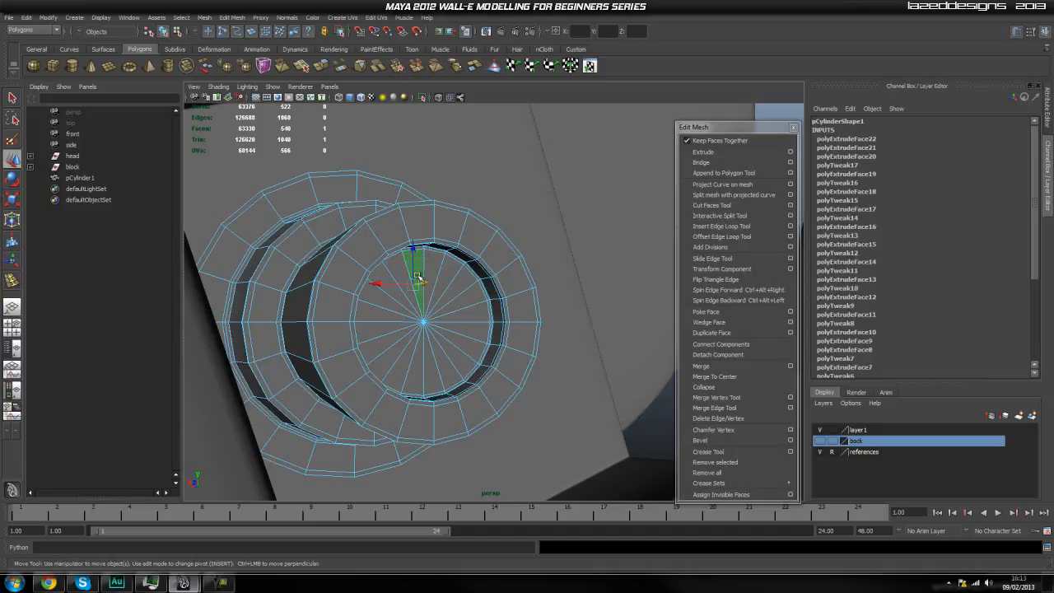
shift+click(458, 290)
shift+click(466, 304)
shift+click(469, 318)
shift+click(467, 332)
shift+click(462, 344)
shift+click(449, 356)
shift+click(437, 369)
shift+click(428, 375)
shift+click(415, 368)
shift+click(401, 365)
shift+click(389, 358)
shift+click(378, 347)
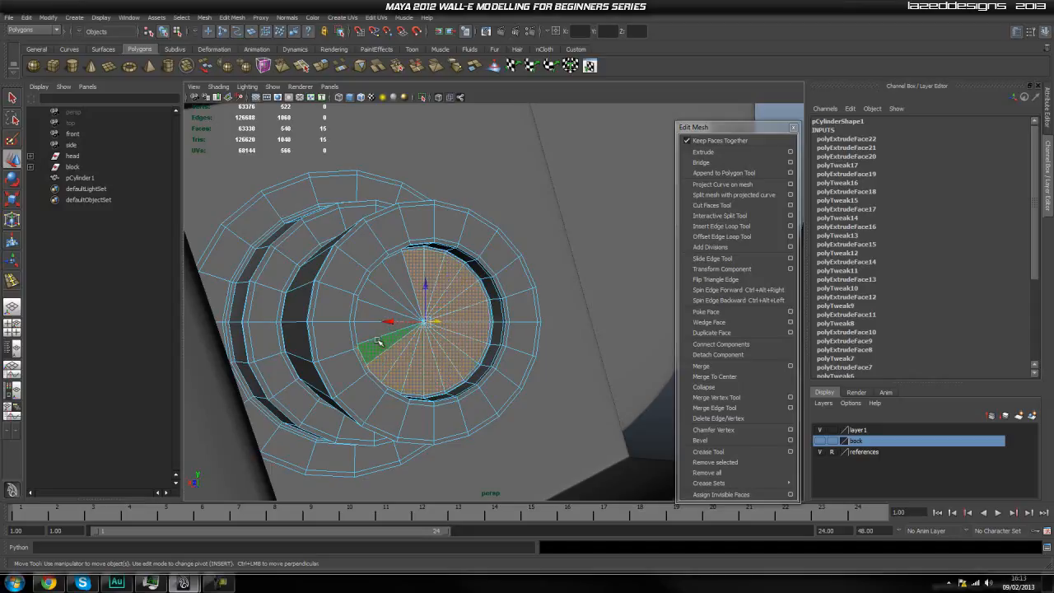
shift+click(371, 329)
shift+click(373, 311)
shift+click(381, 298)
shift+click(391, 287)
shift+click(402, 277)
click(204, 18)
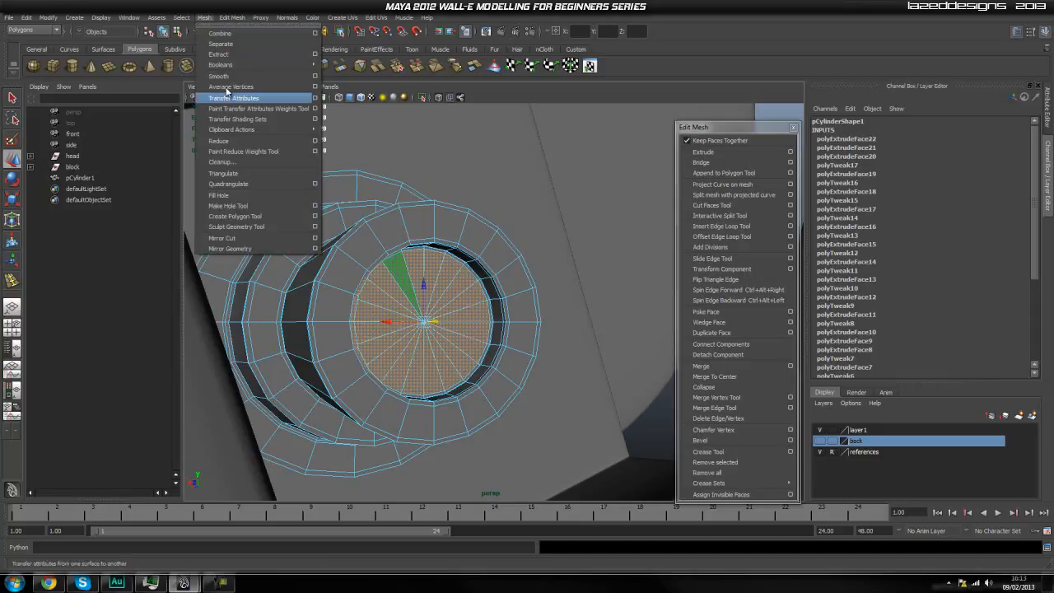
click(258, 55)
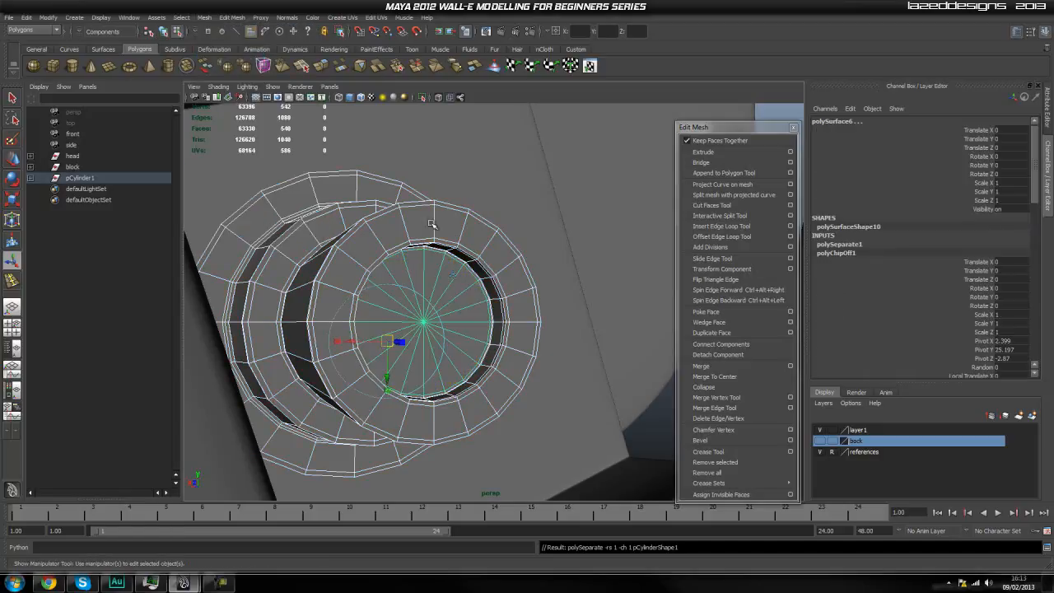
Unparent polySurface5 and polySurface6, the cylinder body and the extracted disc, from the pCylinder1 group.
click(31, 179)
click(96, 200)
click(102, 190)
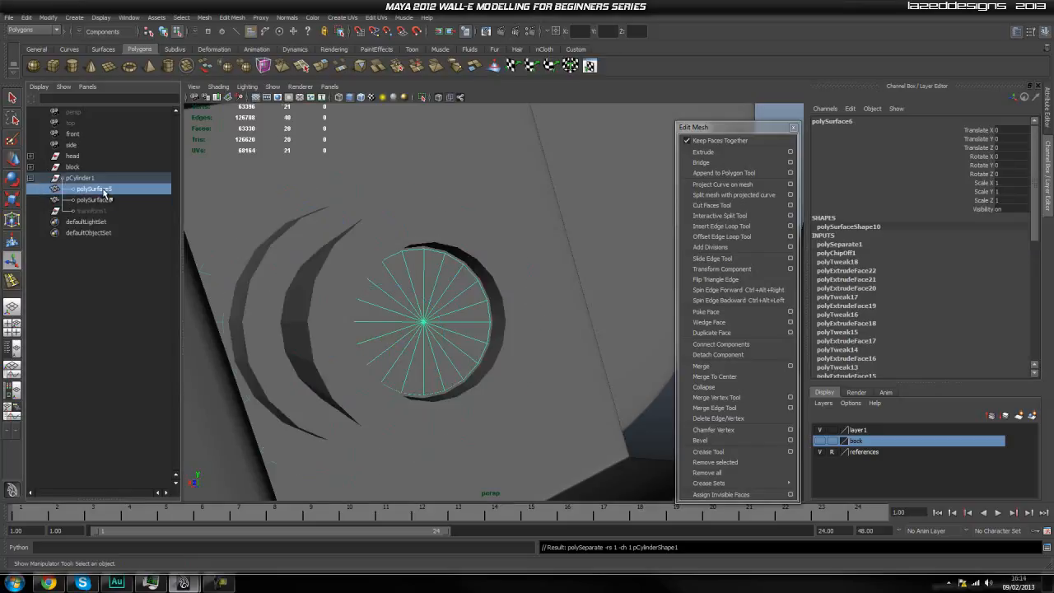
ctrl+click(102, 201)
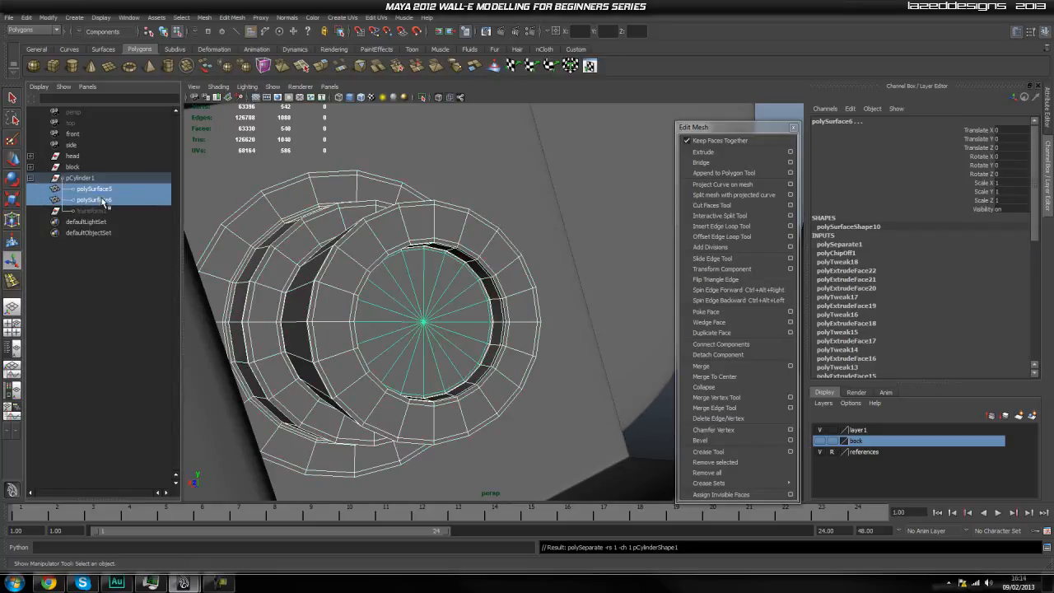
key(shift+p)
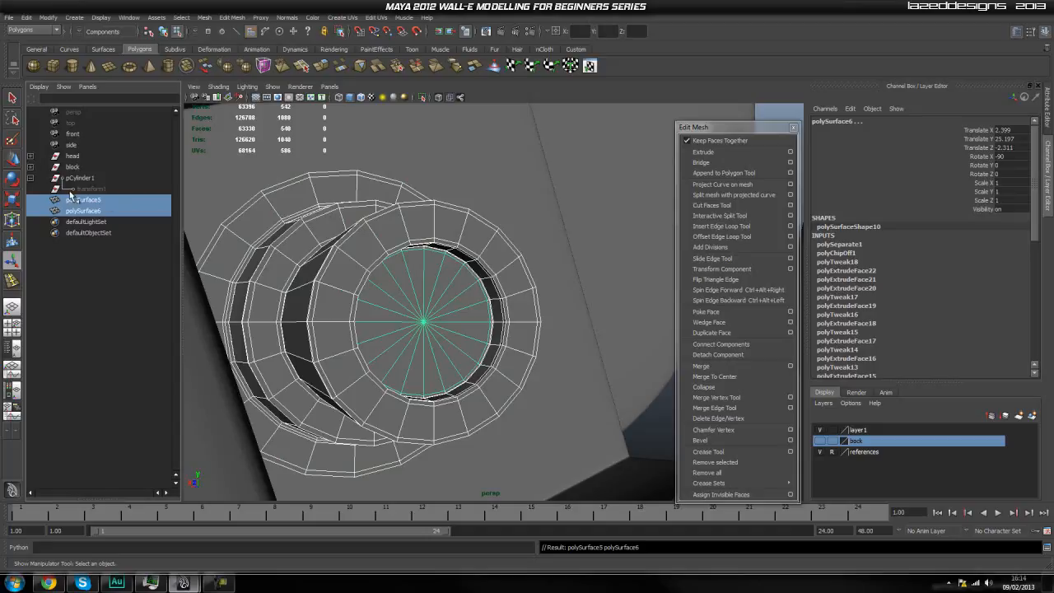
Delete the construction history of the cylinder body and the extracted disc.
click(23, 17)
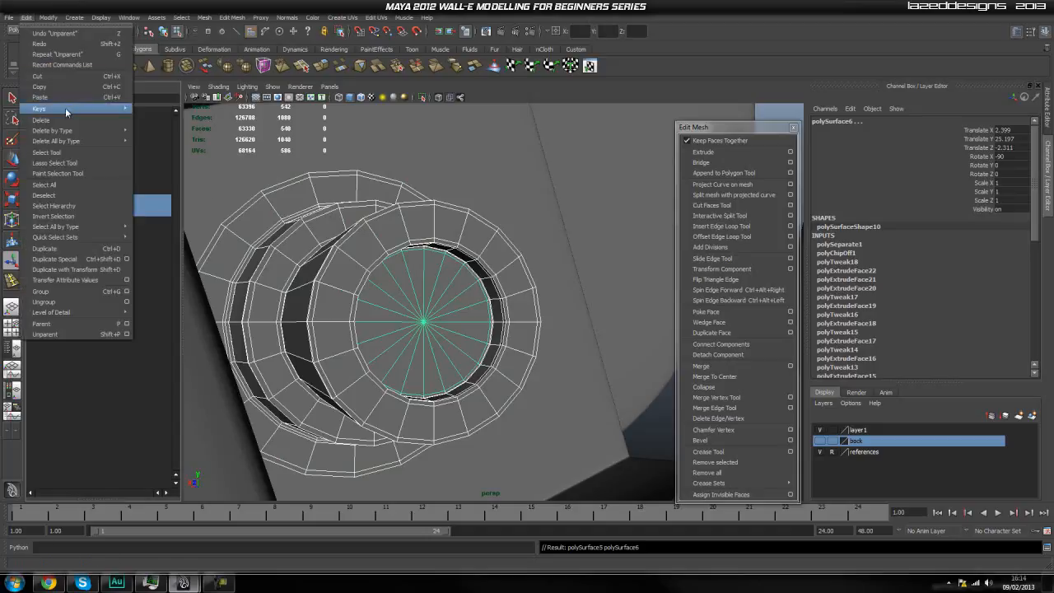
mouse_move(79, 132)
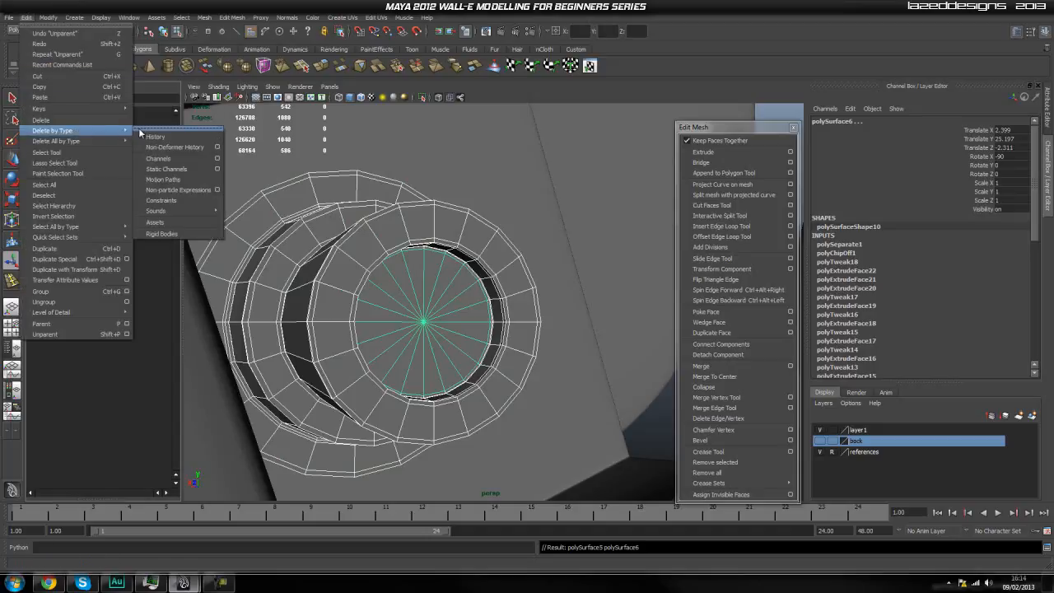
click(156, 137)
click(78, 223)
click(84, 189)
click(93, 179)
Extrude the faces of the extracted disc polySurface6 and move them slightly outward along Z.
click(92, 192)
alt+drag(397, 305, 401, 286)
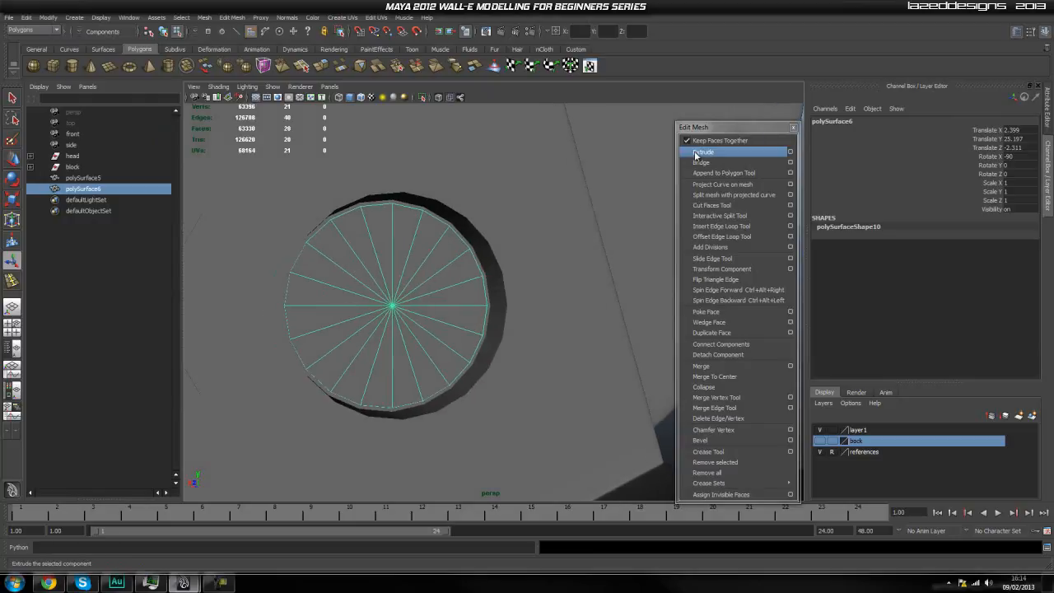
click(700, 153)
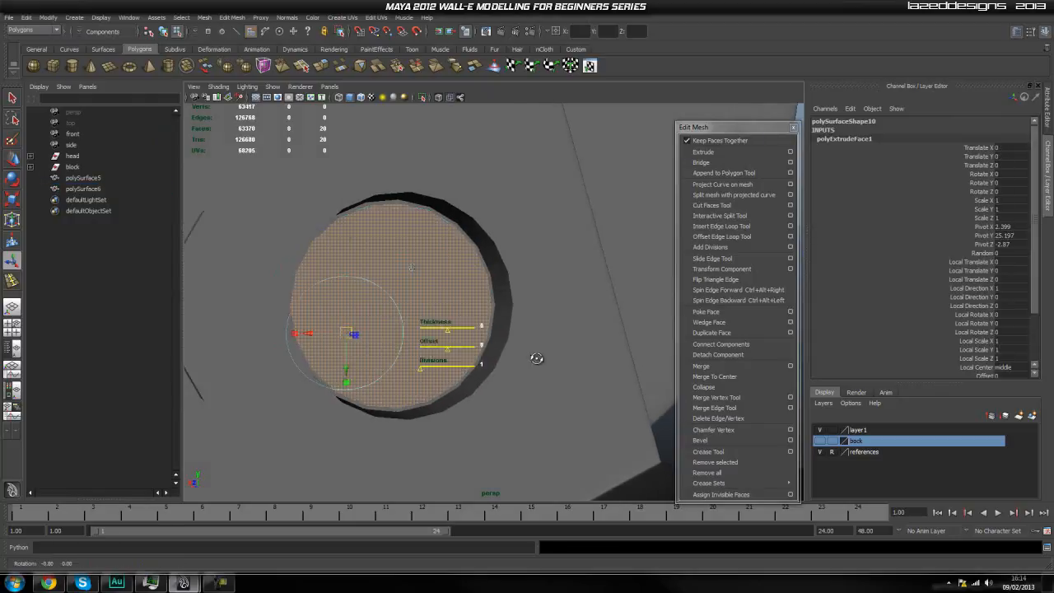
key(f)
key(w)
drag(486, 302, 493, 304)
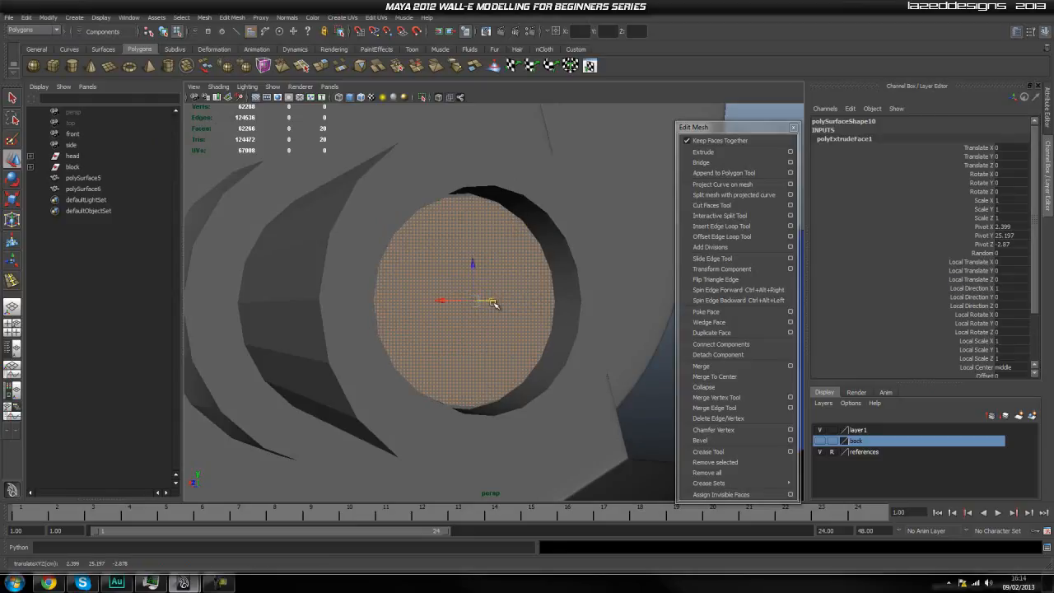
Extrude the disc faces slightly farther outward along Z, and extrude them again with the cap scaled to about 0.96.
key(ctrl+e)
key(w)
drag(492, 303, 503, 307)
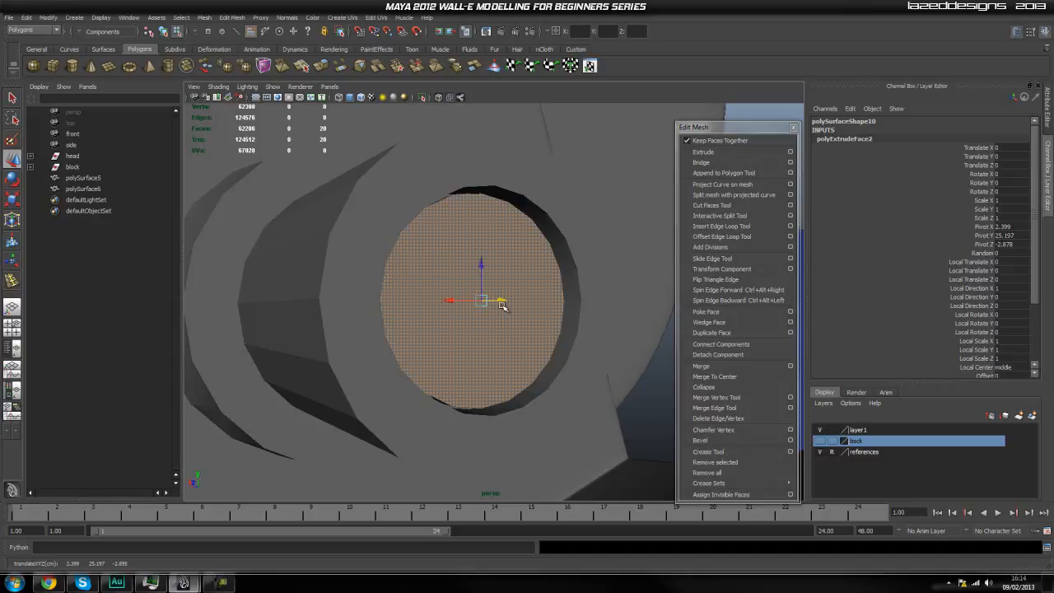
key(ctrl+e)
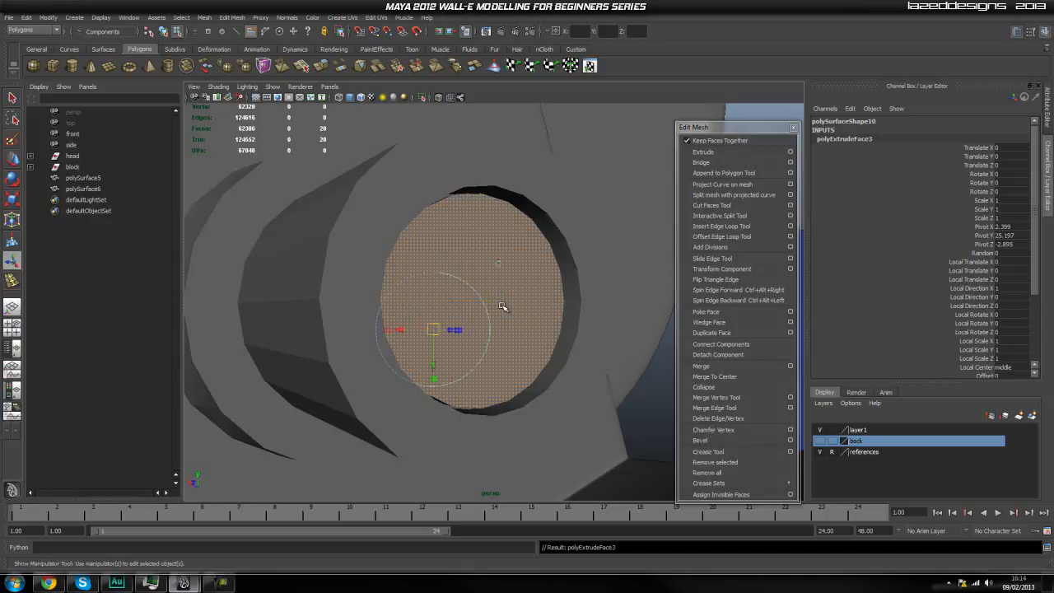
drag(484, 302, 477, 314)
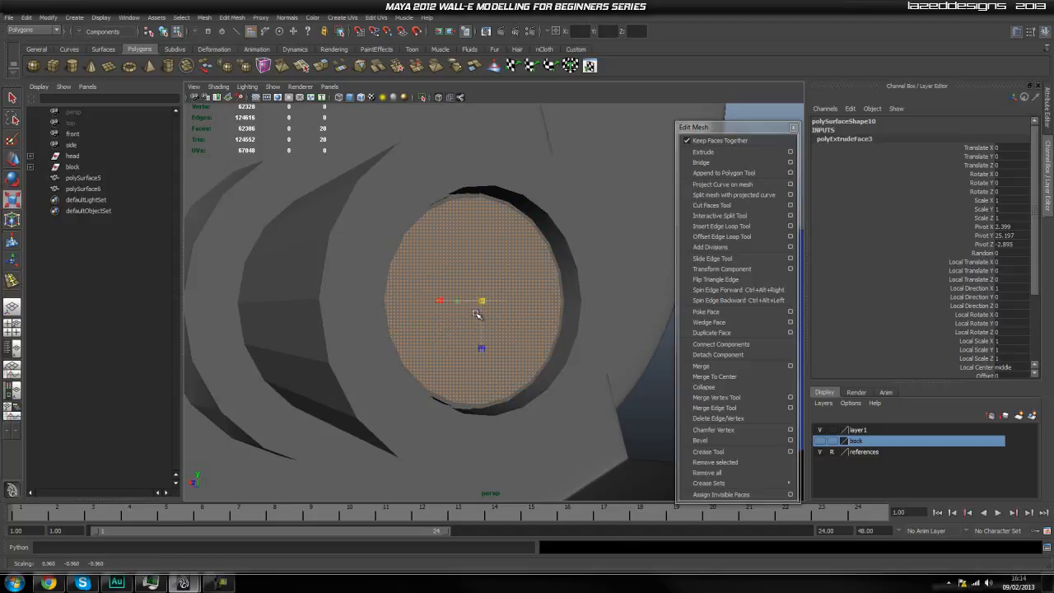
Select the complete ring of twenty triangular faces on the disc's front cap.
key(q)
right_drag(499, 295, 565, 282)
click(646, 199)
alt+drag(524, 282, 471, 295)
click(449, 293)
right_drag(471, 295, 454, 309)
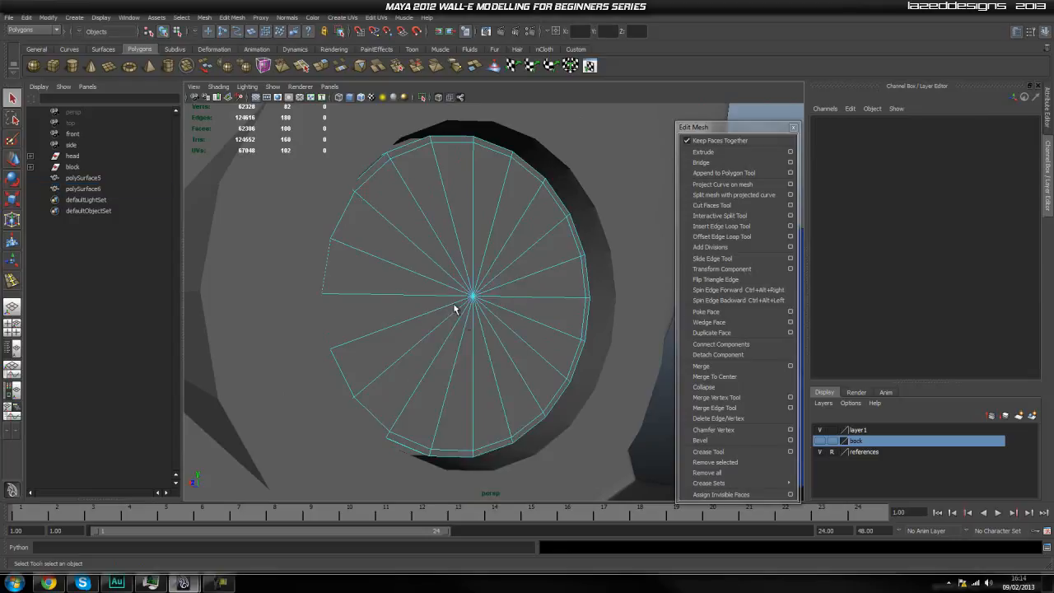
click(426, 245)
shift+click(449, 228)
shift+click(463, 220)
shift+click(479, 215)
shift+click(508, 221)
shift+click(529, 230)
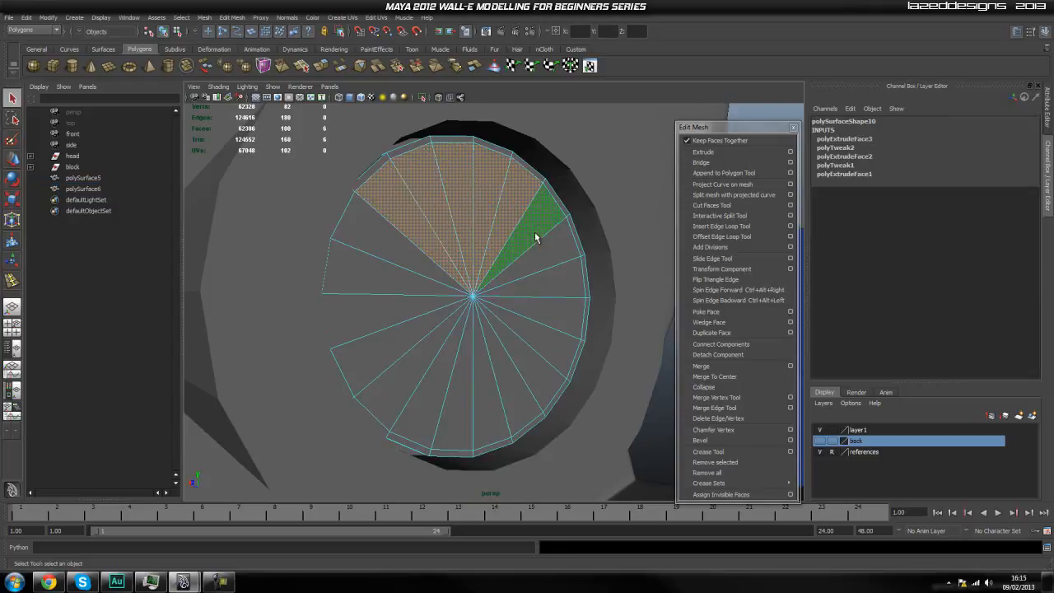
shift+click(549, 249)
shift+click(554, 285)
shift+click(545, 318)
shift+click(537, 334)
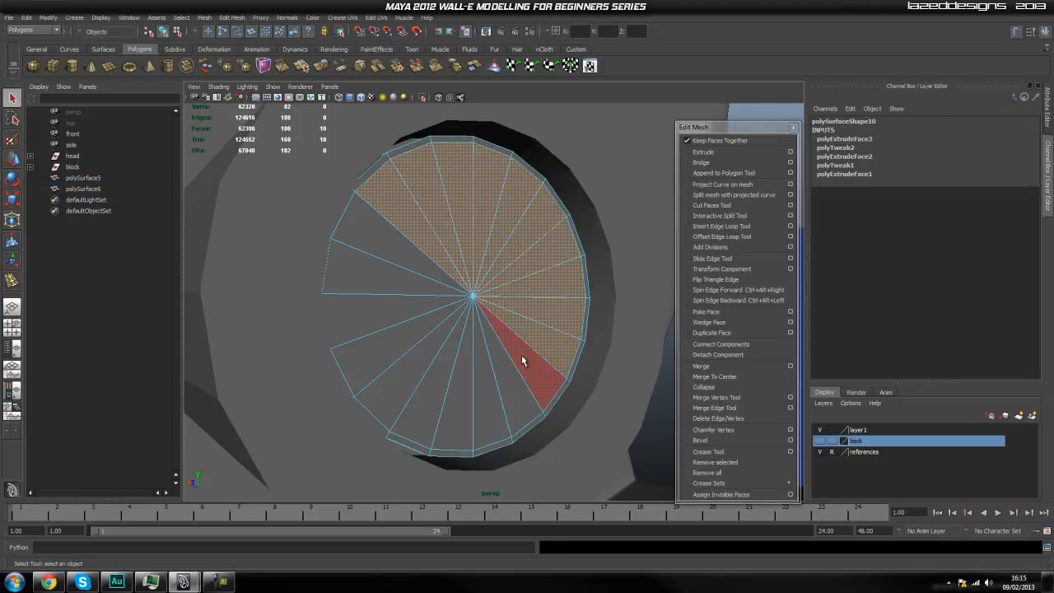
shift+click(524, 358)
shift+click(506, 373)
shift+click(487, 385)
shift+click(458, 387)
shift+click(438, 379)
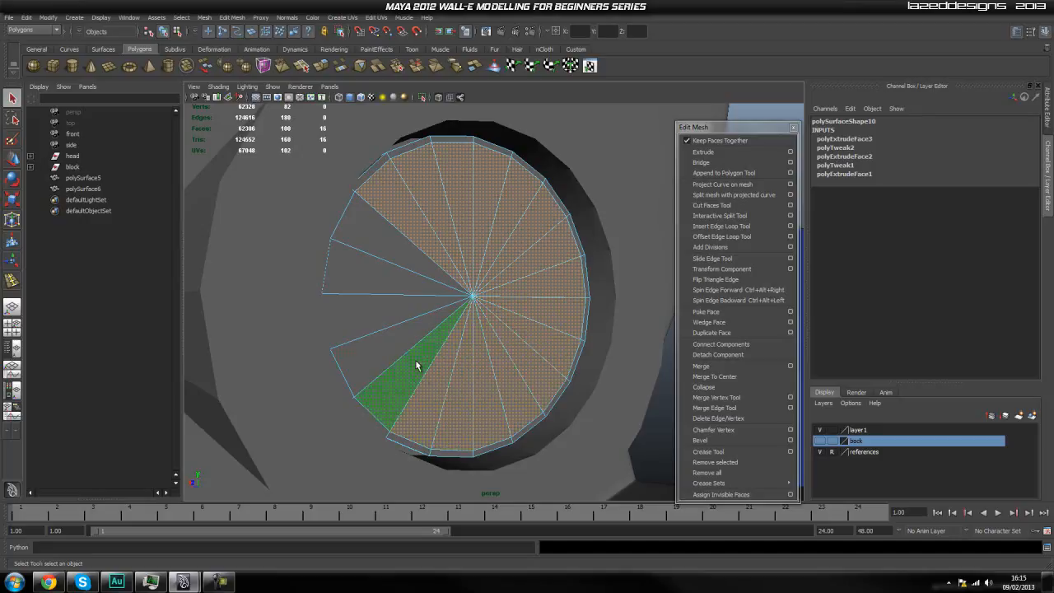
shift+click(420, 369)
shift+click(389, 340)
shift+click(387, 312)
shift+click(397, 279)
shift+click(394, 258)
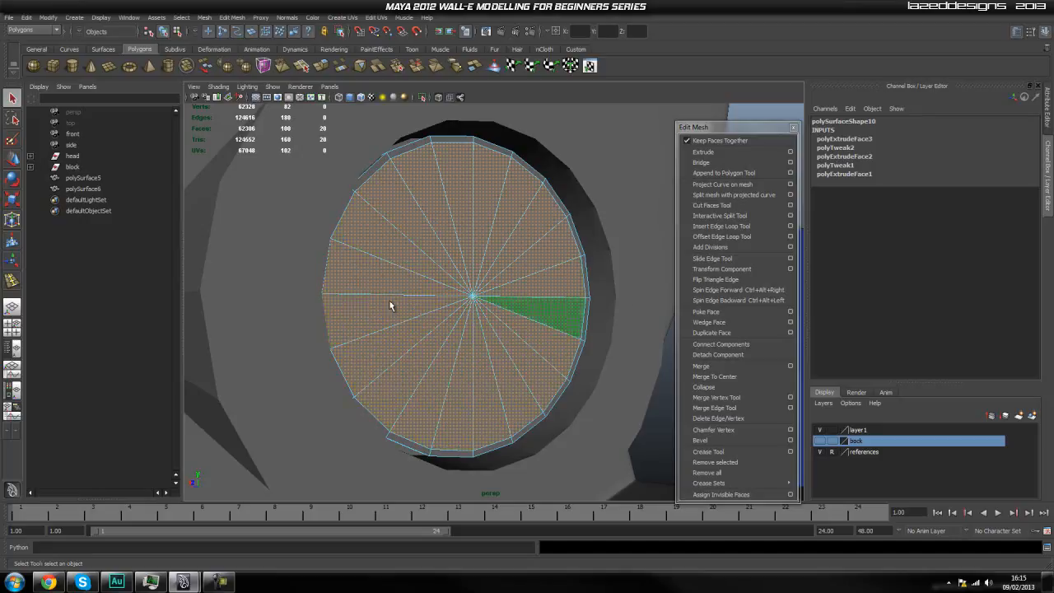
Extrude the selected cap faces and move them slightly outward along Z.
click(705, 157)
key(3)
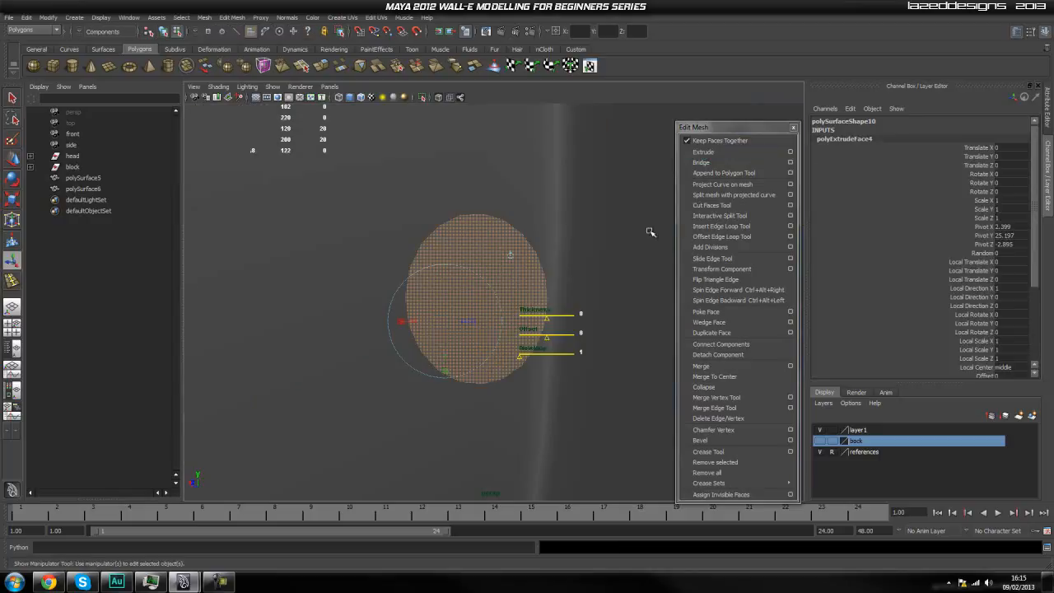
key(1)
alt+drag(615, 290, 577, 280)
alt+middle_drag(577, 280, 546, 290)
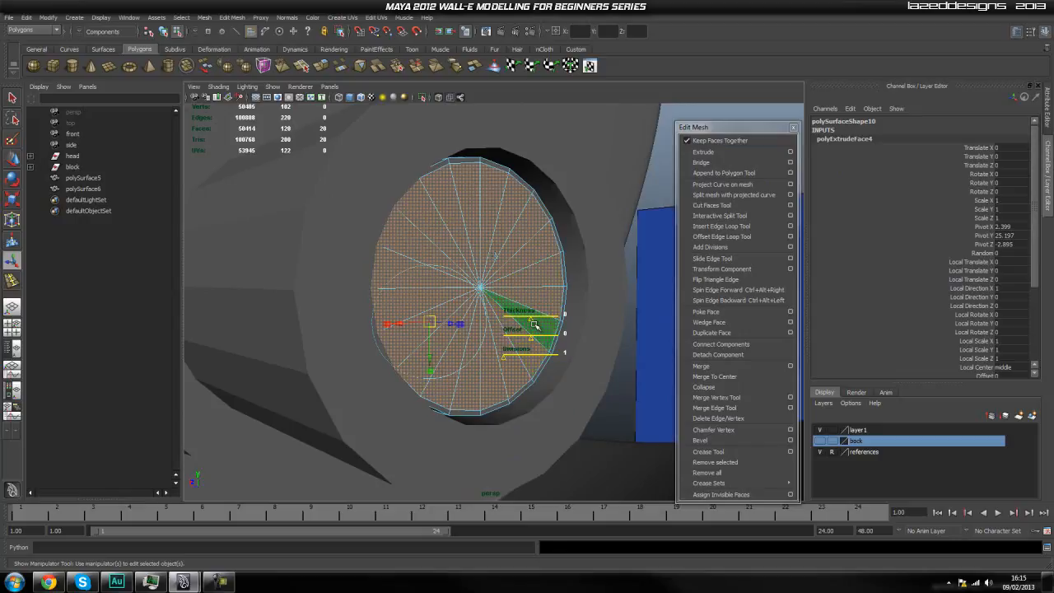
key(w)
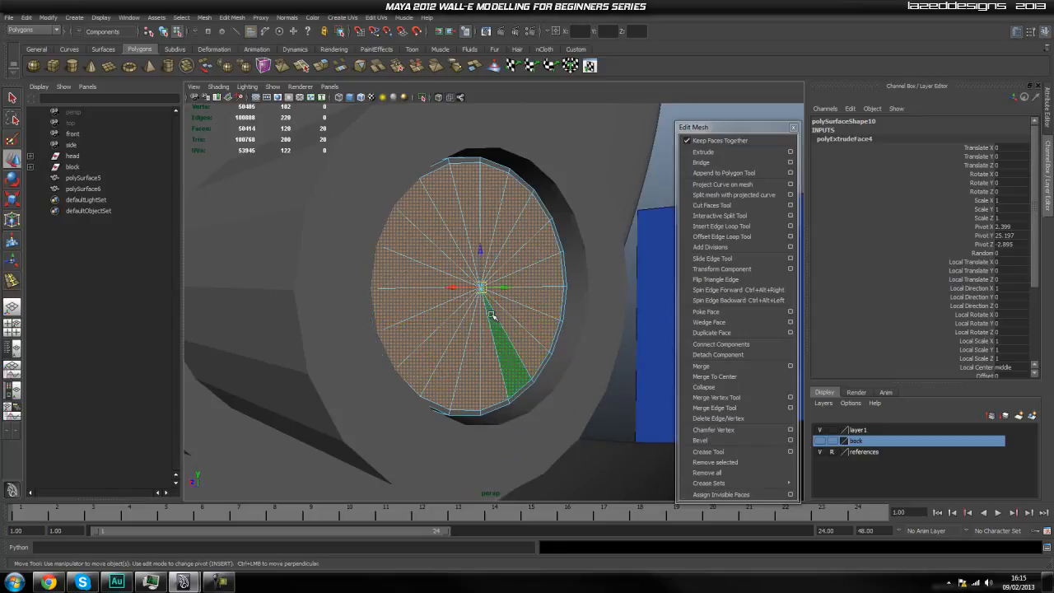
drag(505, 288, 517, 292)
Extrude the cap faces outward along Z in a short and a long section, scaling the end slightly inward to taper it.
key(ctrl+e)
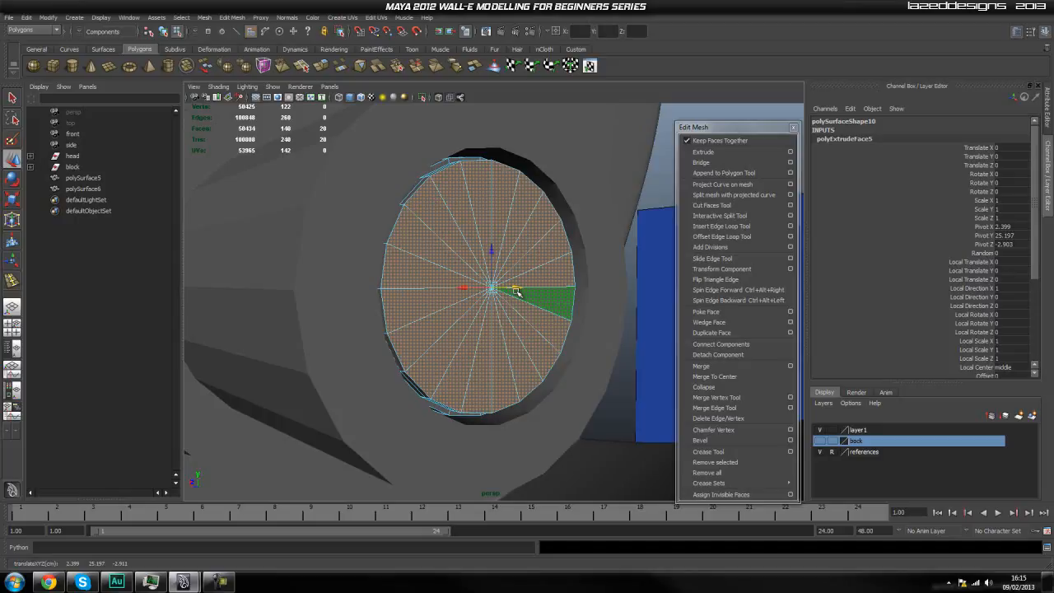
mouse_move(532, 305)
alt+mouse_down()
mouse_move(607, 327)
mouse_move(583, 334)
mouse_move(537, 316)
alt+mouse_up()
key(ctrl+e)
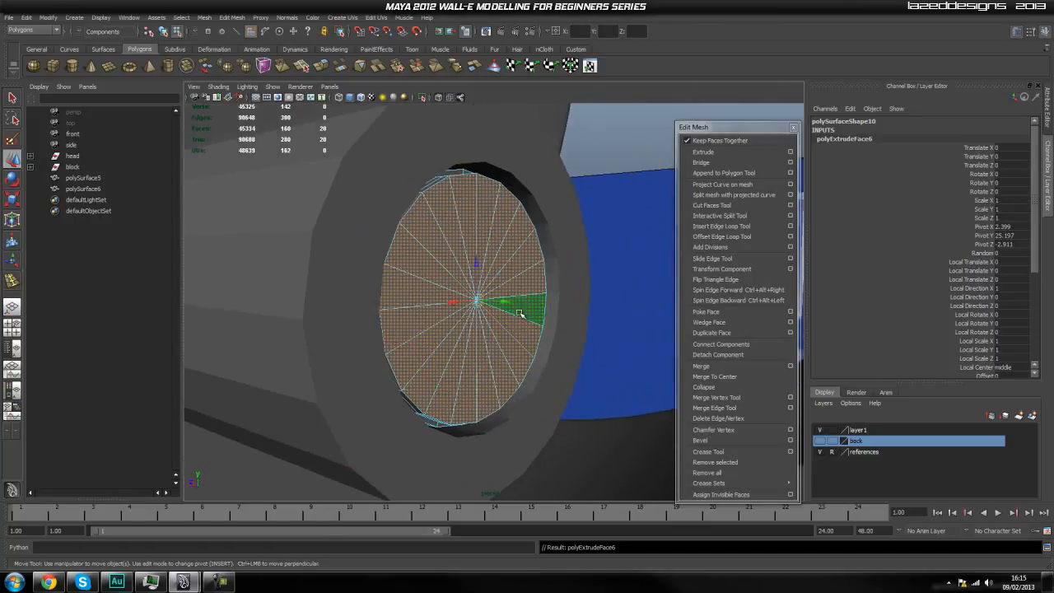
drag(505, 305, 565, 324)
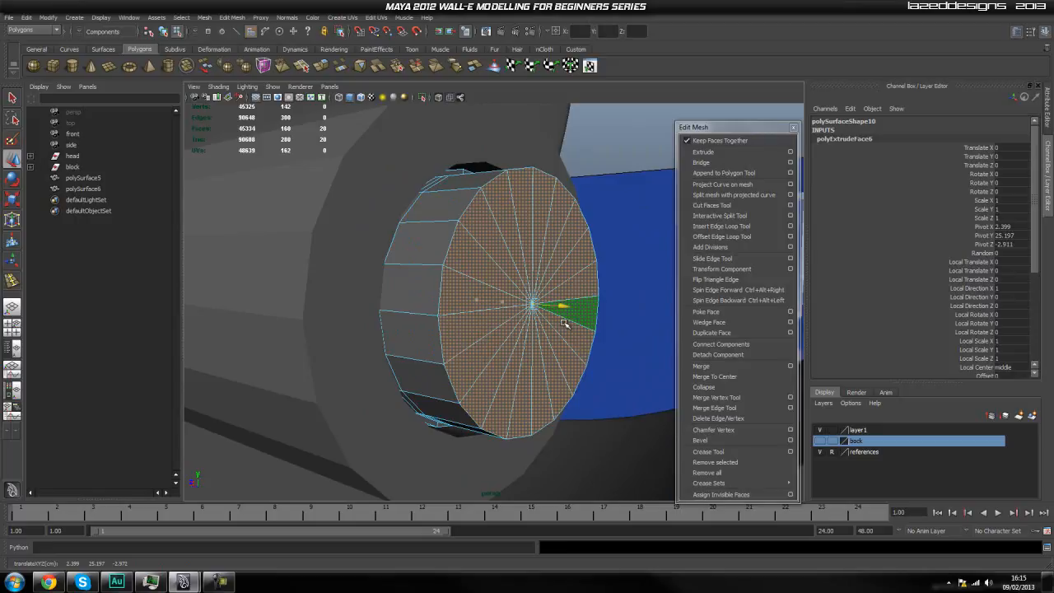
key(r)
drag(533, 308, 527, 346)
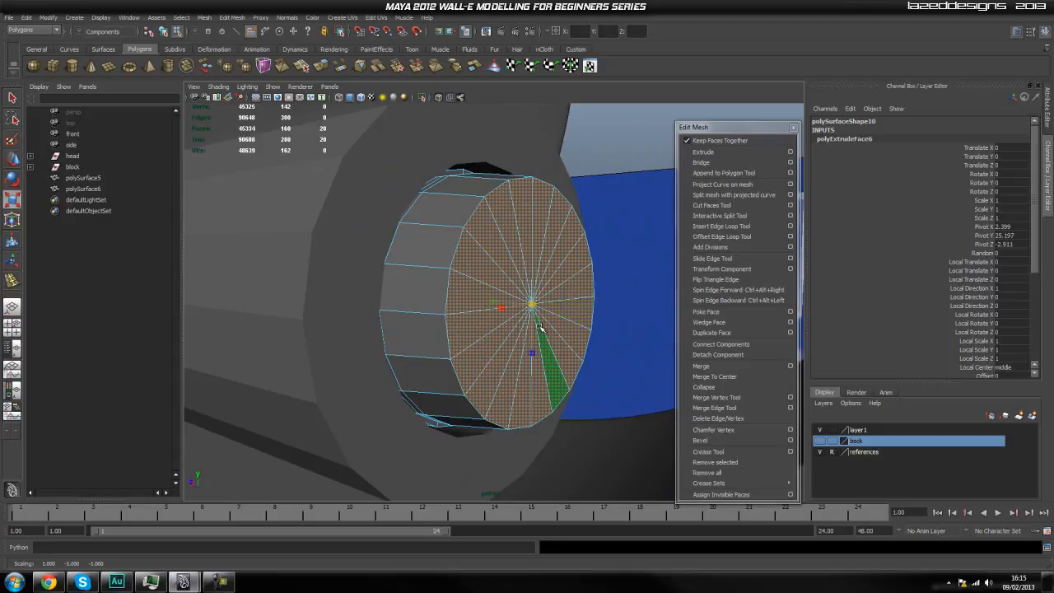
Extrude the end cap with a slight inward scale for a rim support edge, and extrude again scaled down to an inner circle.
key(g)
key(r)
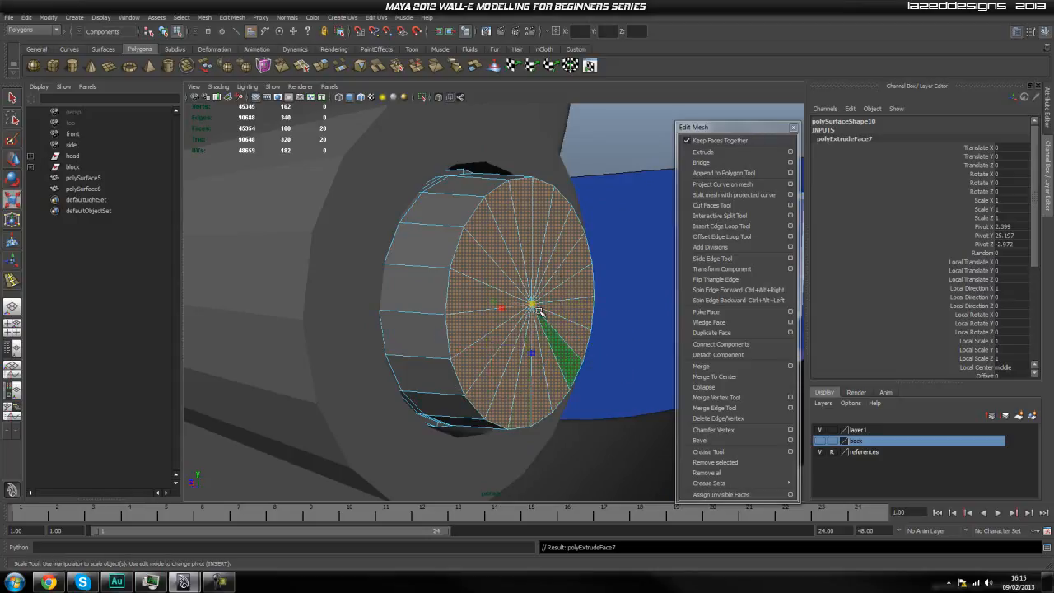
drag(535, 305, 527, 318)
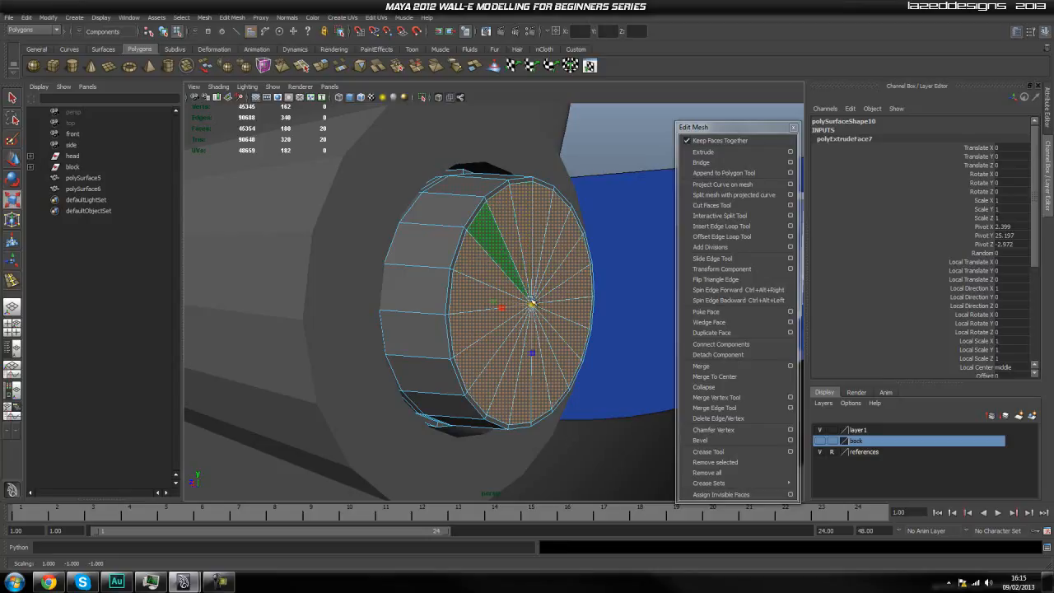
key(ctrl+e)
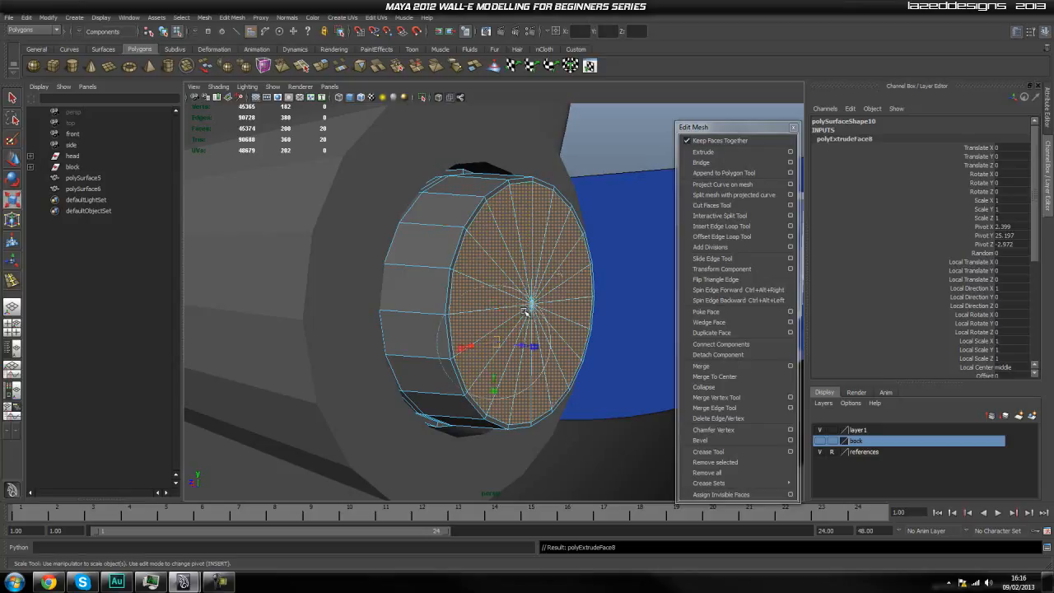
drag(529, 306, 456, 403)
Extrude the inner circle with tight supporting edges and push its faces deep inward along Z to form a round hole.
drag(450, 337, 488, 340)
key(g)
key(r)
key(g)
key(w)
key(g)
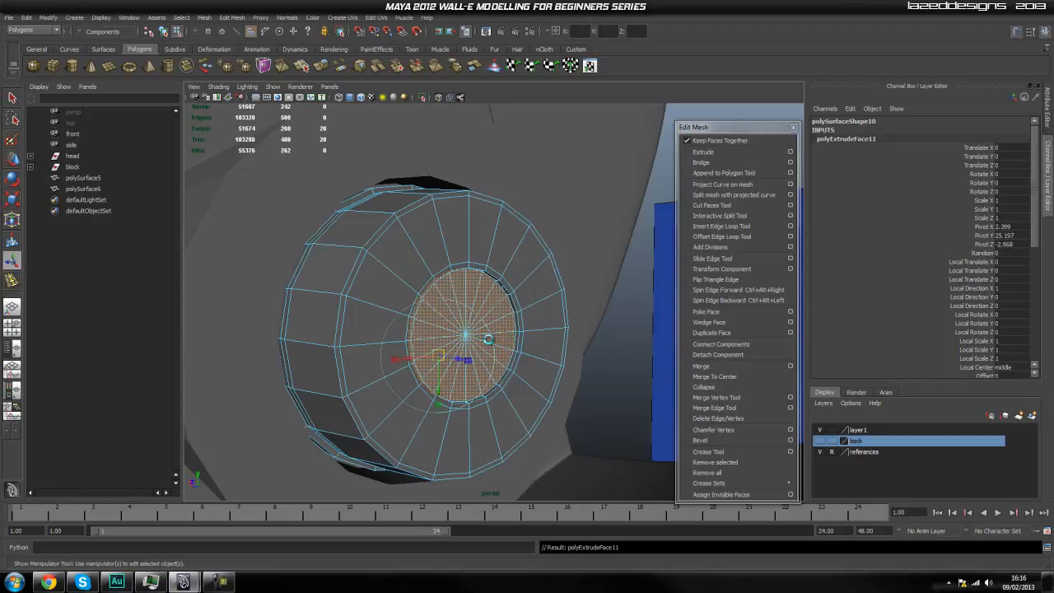
key(w)
drag(490, 342, 450, 347)
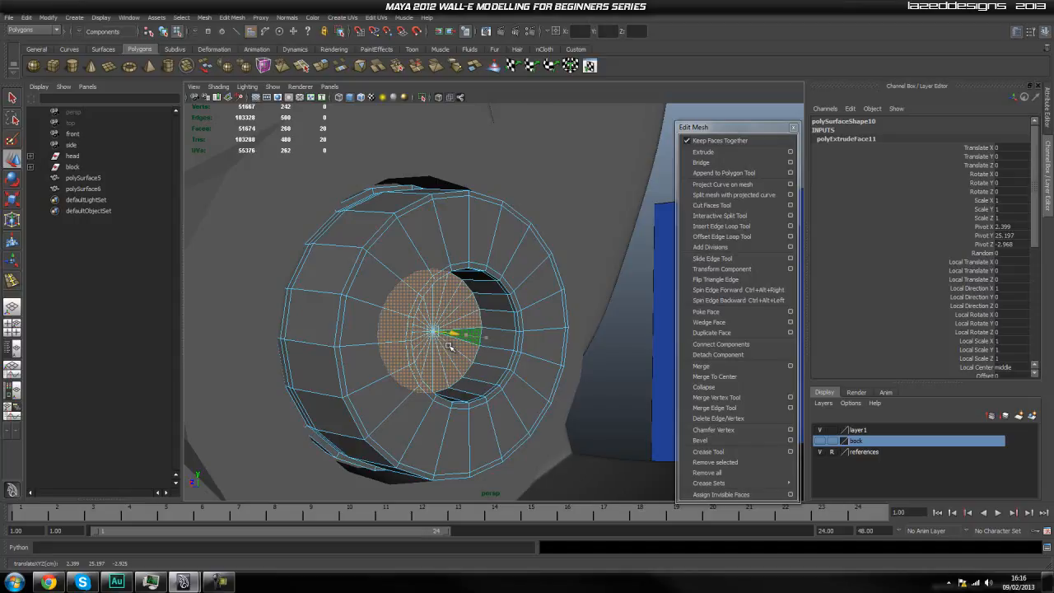
Extrude the hole's floor slightly deeper, and extrude it again scaled to about 0.96 to add supporting edges.
key(g)
key(w)
drag(455, 336, 431, 335)
key(g)
key(r)
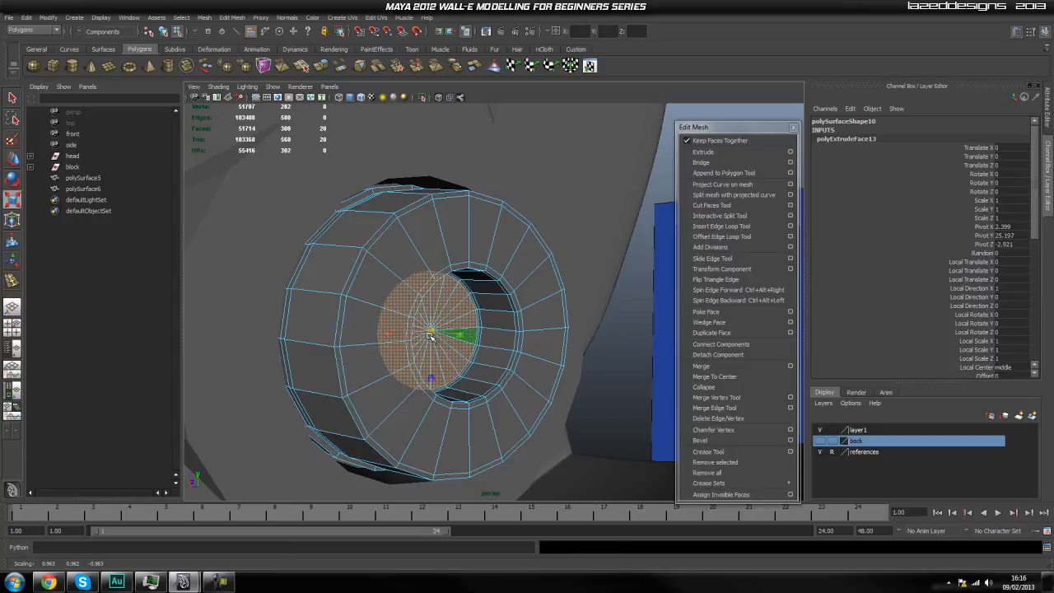
Return to object mode and isolate the ring piece polySurface6 in the viewport.
key(q)
right_drag(509, 329, 612, 275)
click(544, 346)
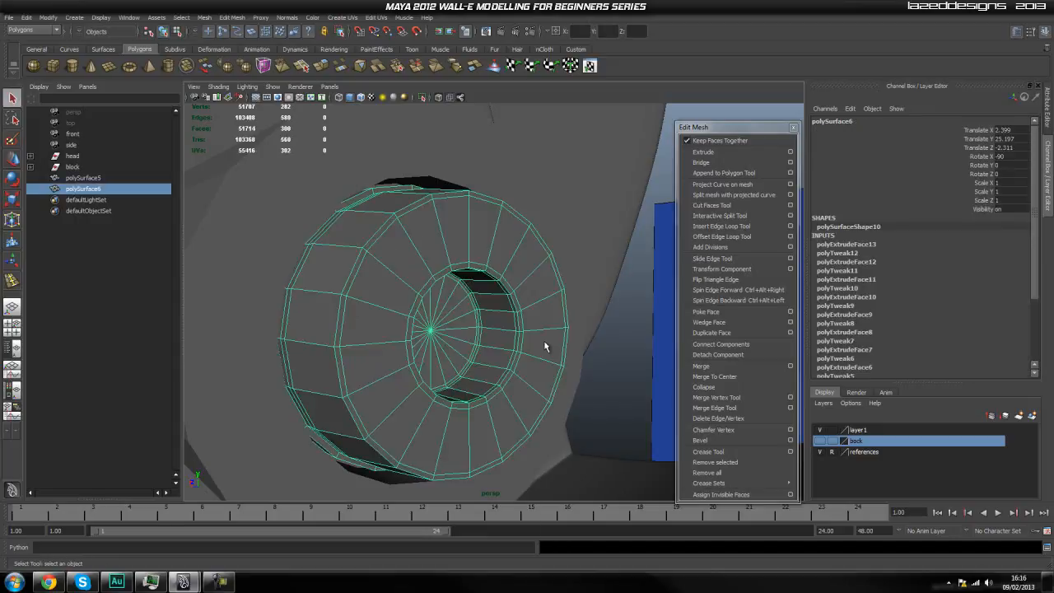
alt+drag(506, 365, 541, 360)
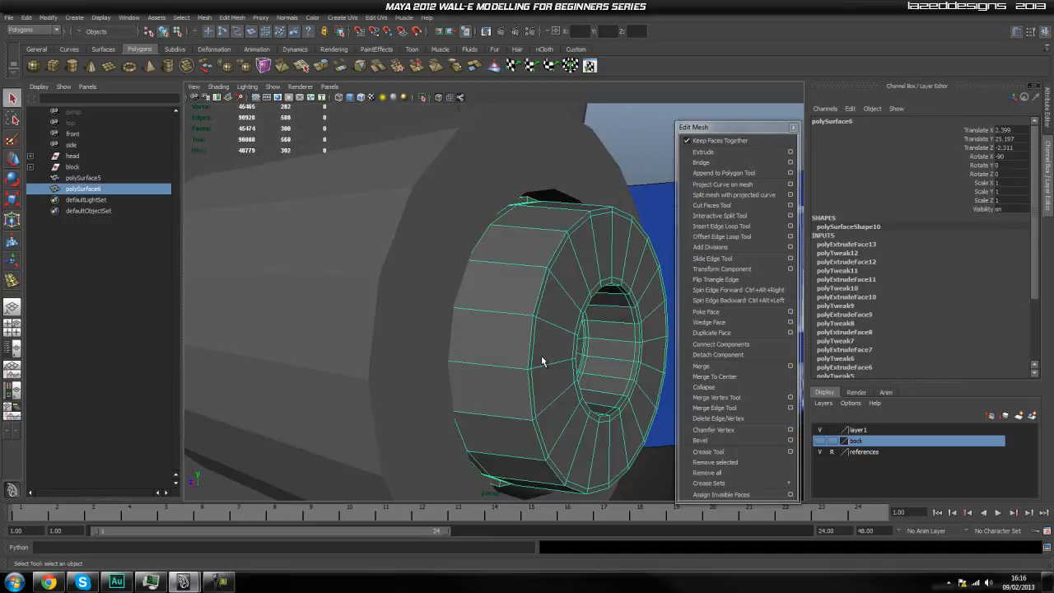
click(421, 98)
click(559, 155)
click(545, 295)
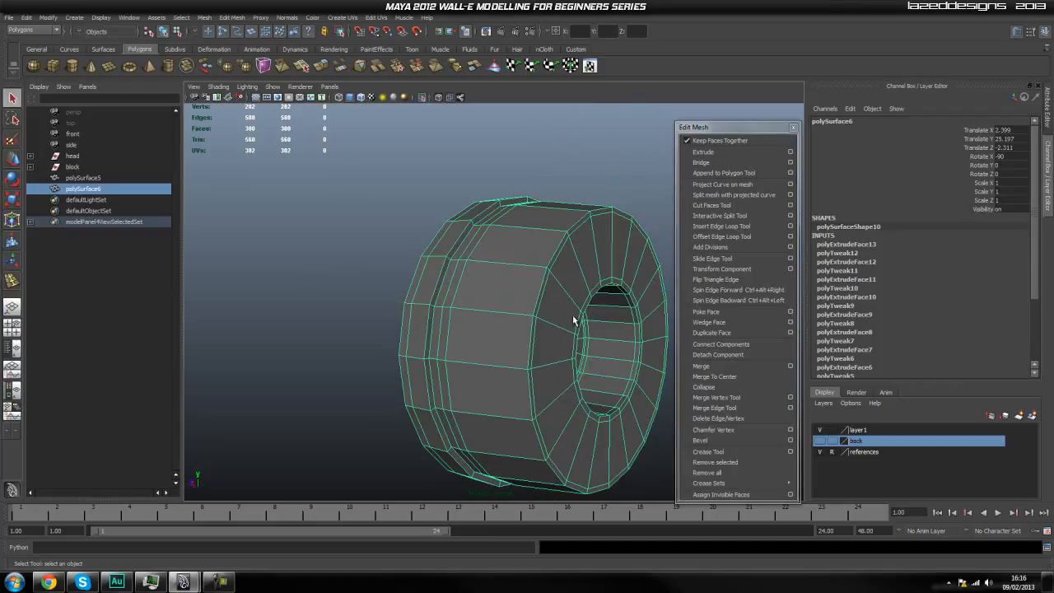
alt+drag(575, 319, 565, 320)
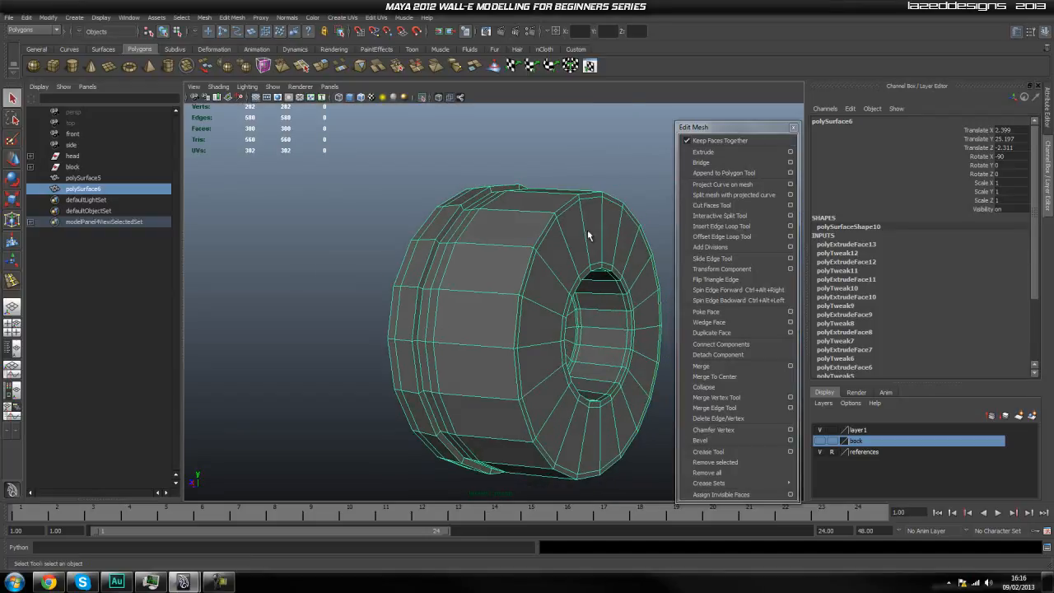
Insert an edge loop around the ring's outer wall just behind its front rim.
click(721, 226)
drag(517, 254, 534, 240)
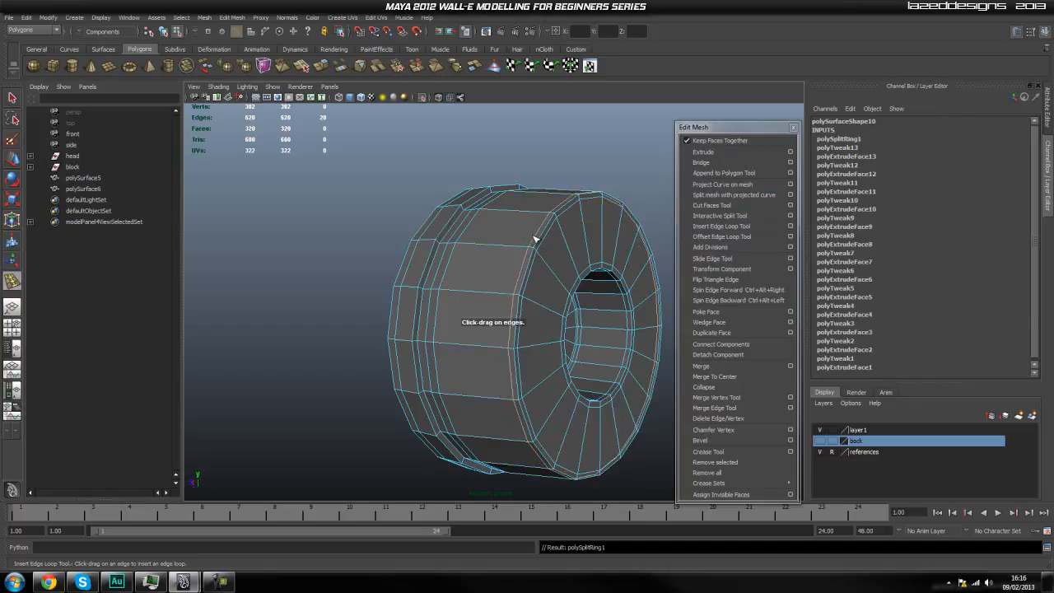
alt+middle_drag(503, 290, 438, 301)
right_drag(581, 273, 613, 261)
click(597, 262)
scroll(569, 281, up, 5)
key(ctrl+z)
key(a)
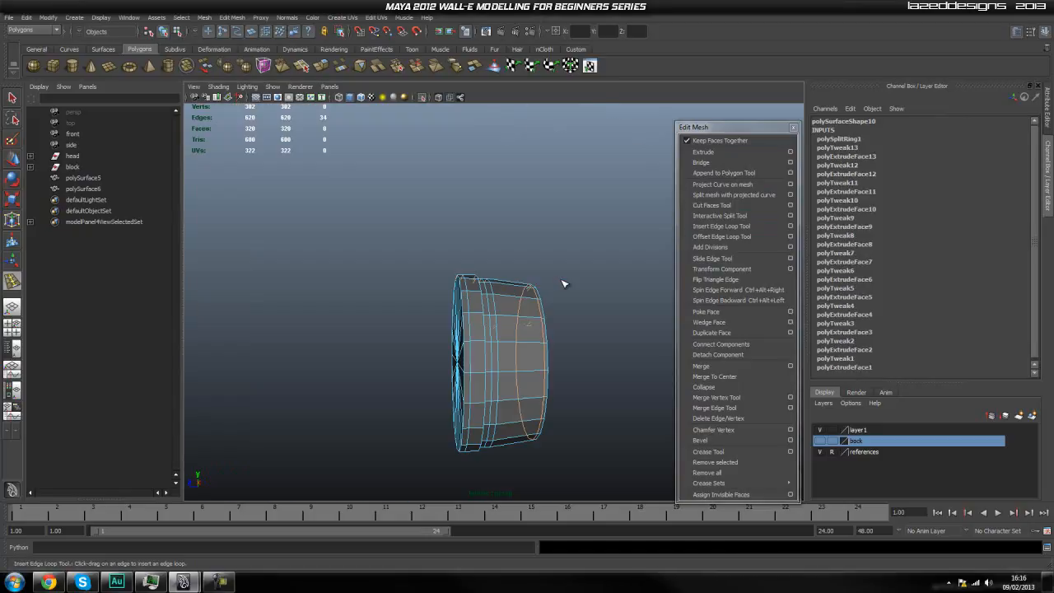
right_click(522, 328)
key(q)
right_drag(521, 330, 549, 314)
click(520, 334)
key(f)
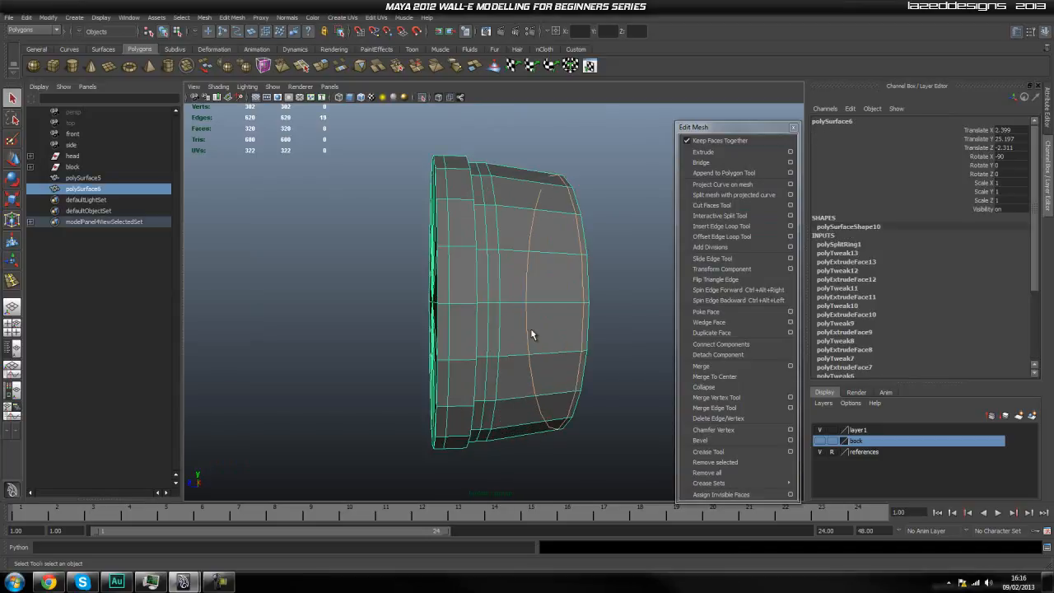
Try to add another supporting edge loop on the ring's side wall.
click(732, 216)
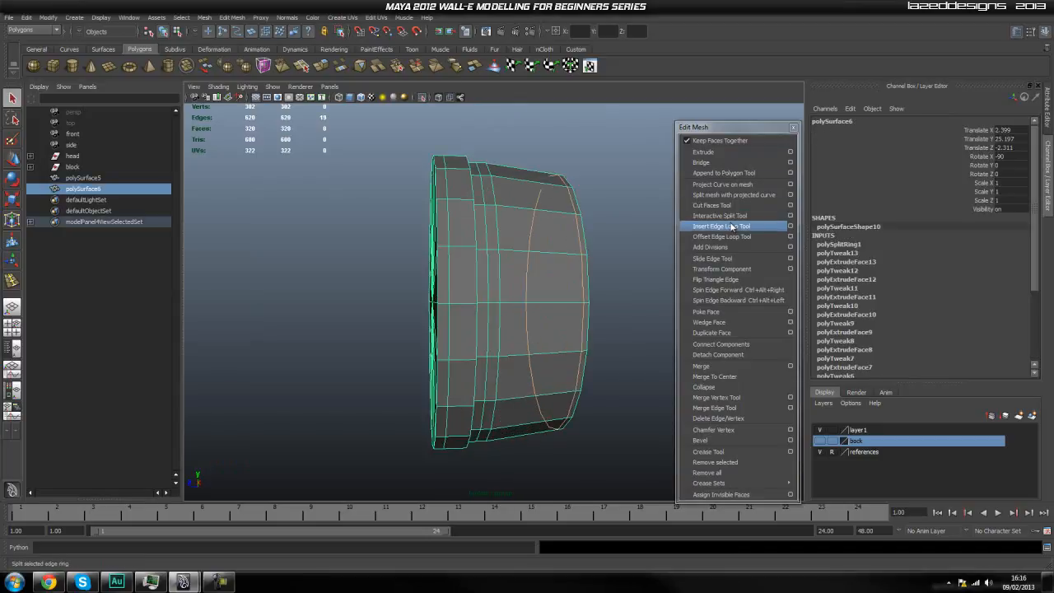
right_drag(594, 246, 607, 228)
click(609, 228)
click(534, 256)
right_drag(535, 248, 565, 231)
key(F8)
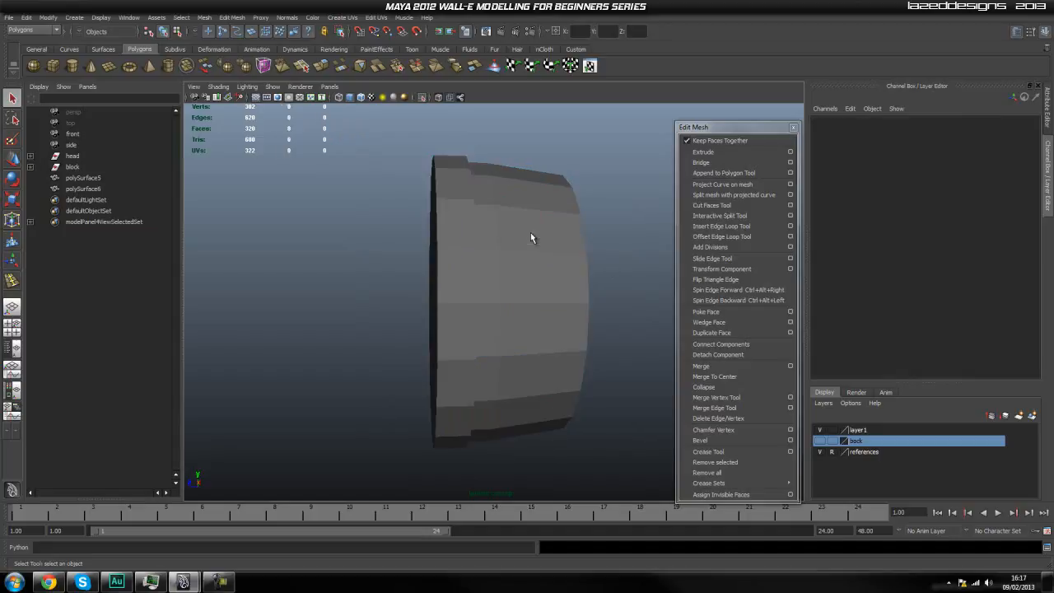
click(531, 243)
right_drag(501, 238, 532, 219)
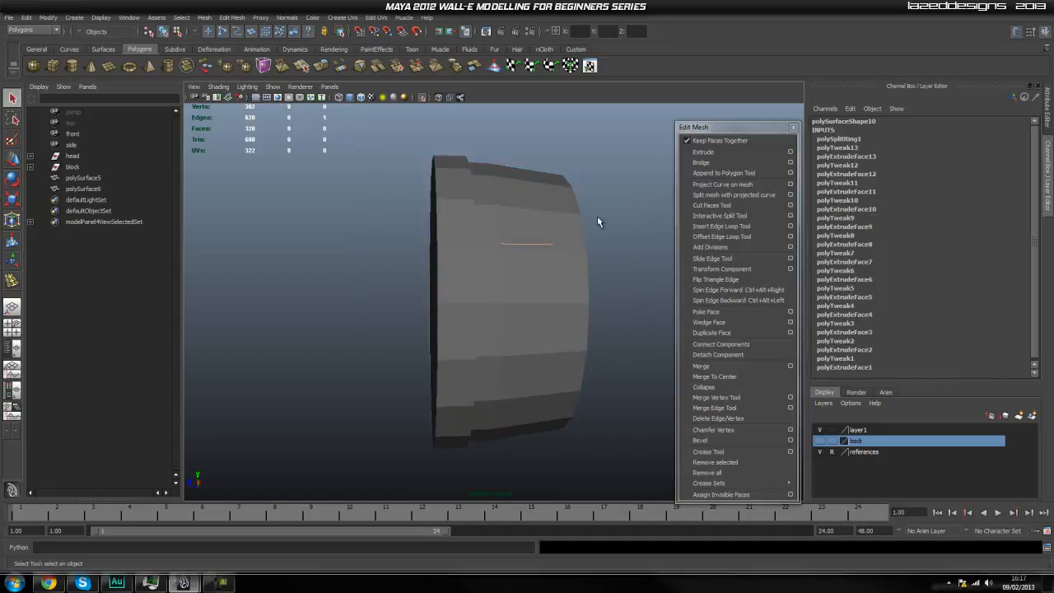
click(544, 250)
click(544, 249)
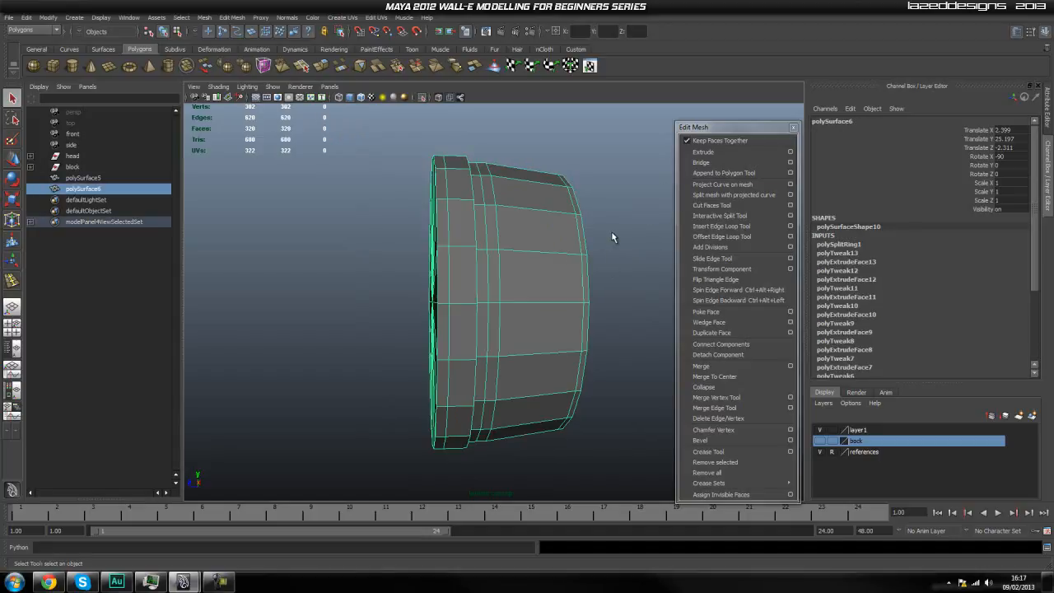
click(722, 216)
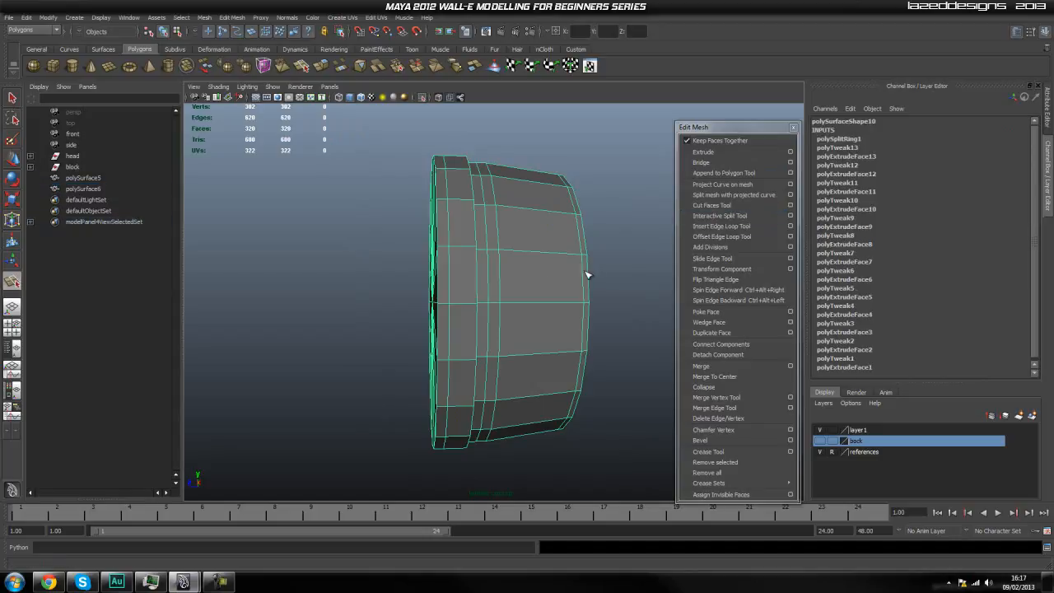
alt+drag(509, 304, 612, 266)
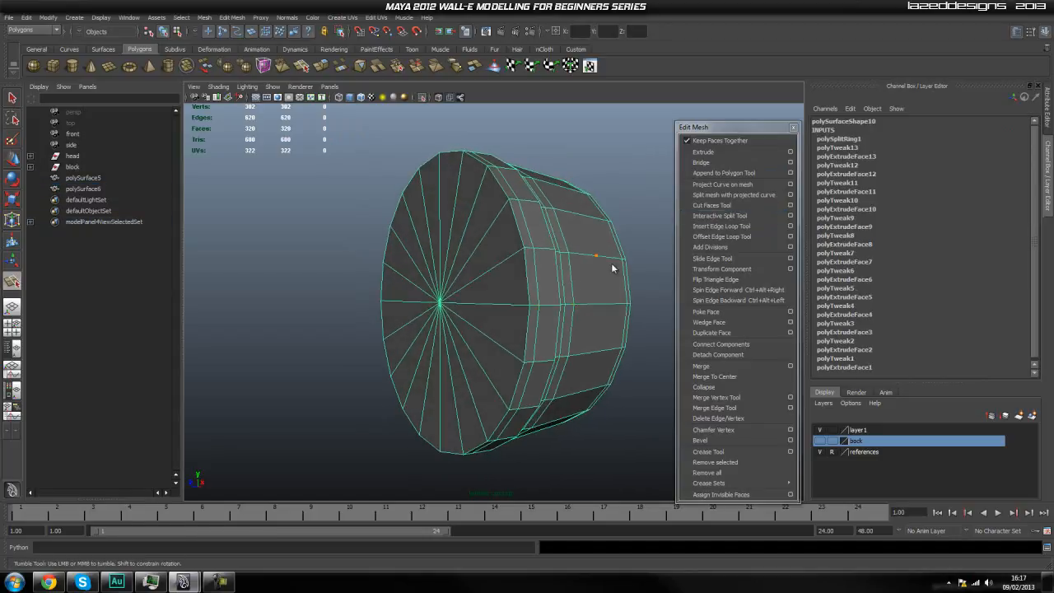
click(722, 236)
key(q)
Select all the faces of the ring's flat back cap, extrude them and scale the extrusion to about 0.97 to support the rim.
right_drag(454, 305, 449, 332)
key(space)
drag(432, 296, 462, 294)
scroll(514, 331, up, 8)
alt+middle_drag(553, 346, 371, 204)
drag(594, 465, 595, 465)
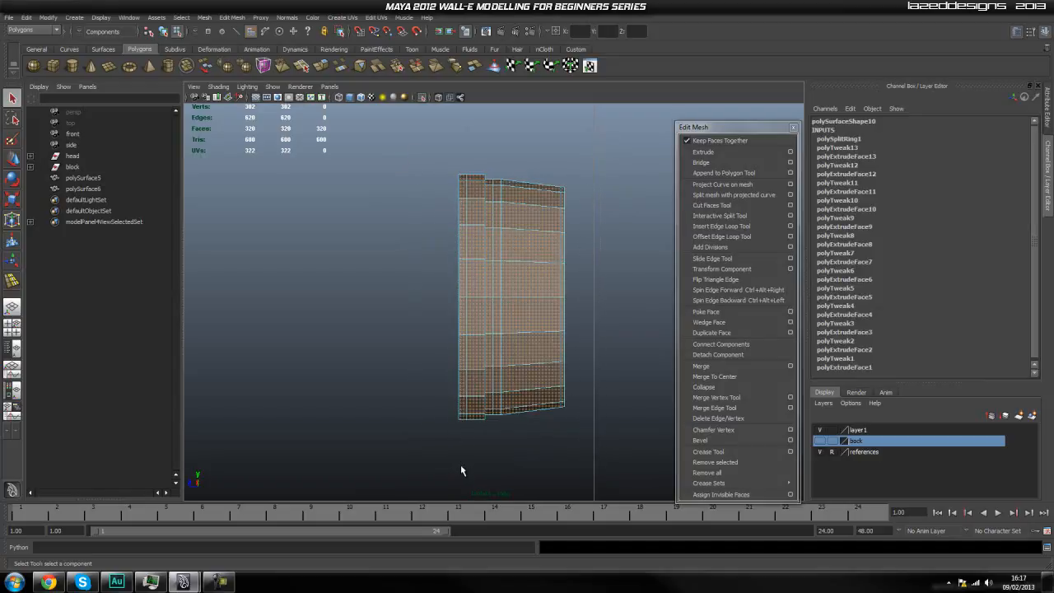
ctrl+drag(461, 467, 461, 467)
key(space)
drag(476, 373, 469, 340)
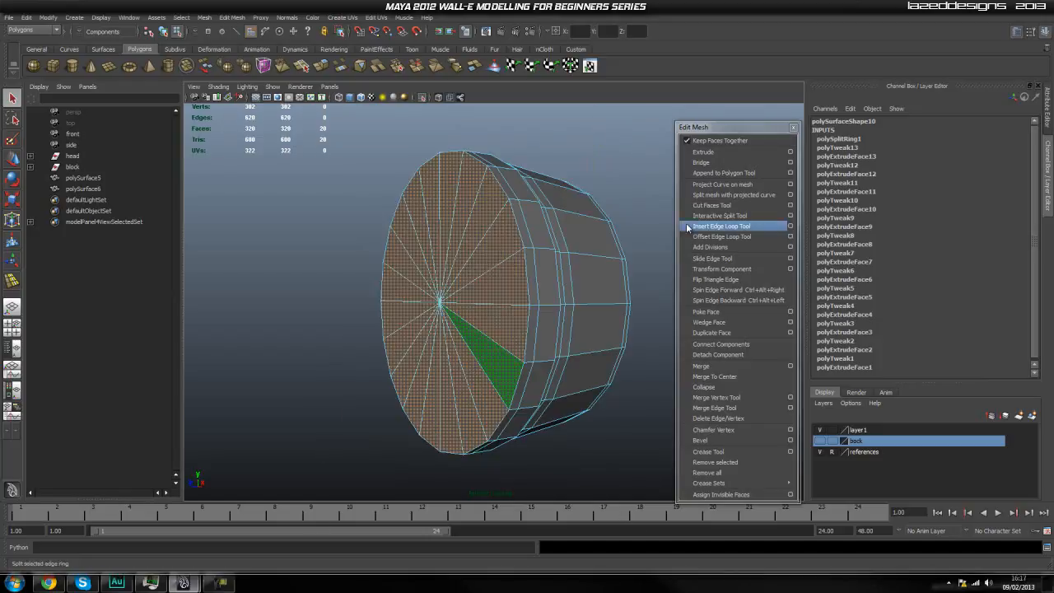
click(737, 152)
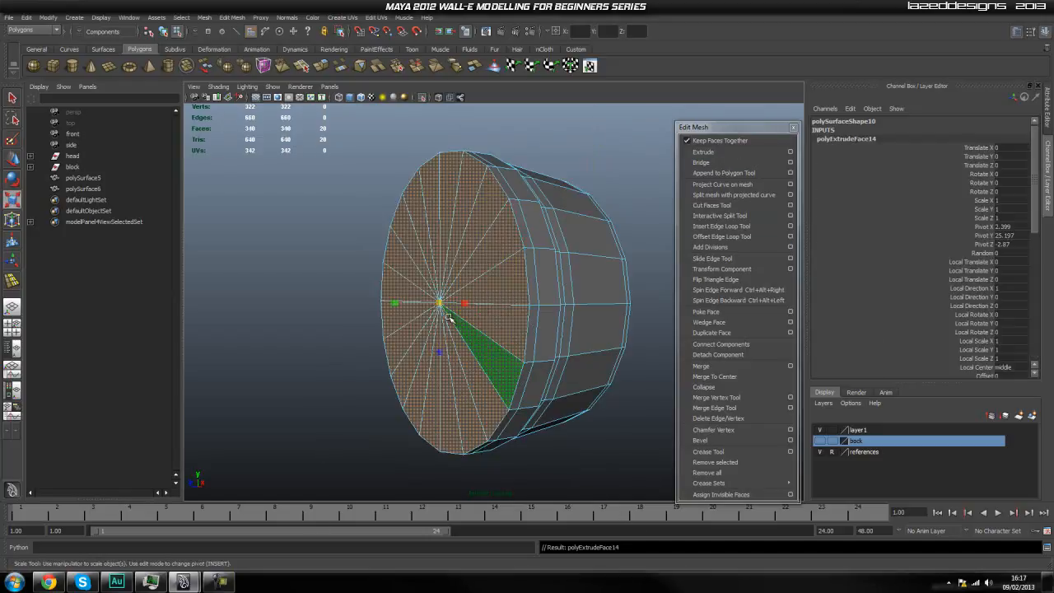
drag(438, 307, 431, 319)
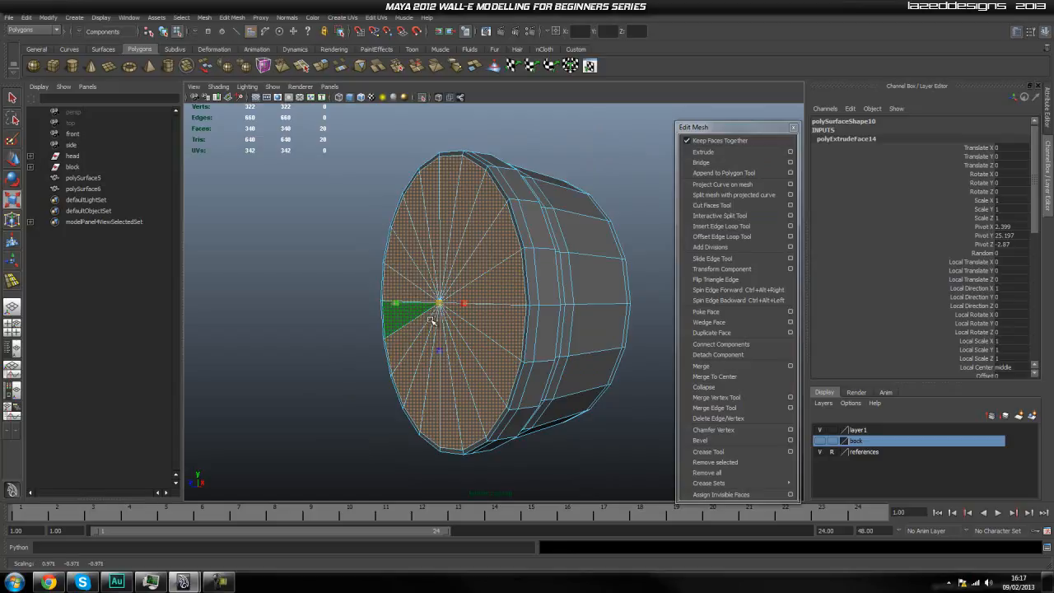
key(q)
Return to object mode and check the ring in smooth preview, ending in unsmoothed display.
right_drag(474, 300, 505, 280)
click(607, 180)
click(566, 238)
key(3)
key(1)
Insert supporting edge loops around the ring's side wall on both sides of the small step.
alt+drag(543, 297, 467, 289)
scroll(398, 285, up, 5)
scroll(400, 283, down, 5)
scroll(384, 282, up, 6)
scroll(388, 287, down, 1)
alt+right_drag(384, 287, 361, 289)
alt+middle_drag(361, 289, 369, 293)
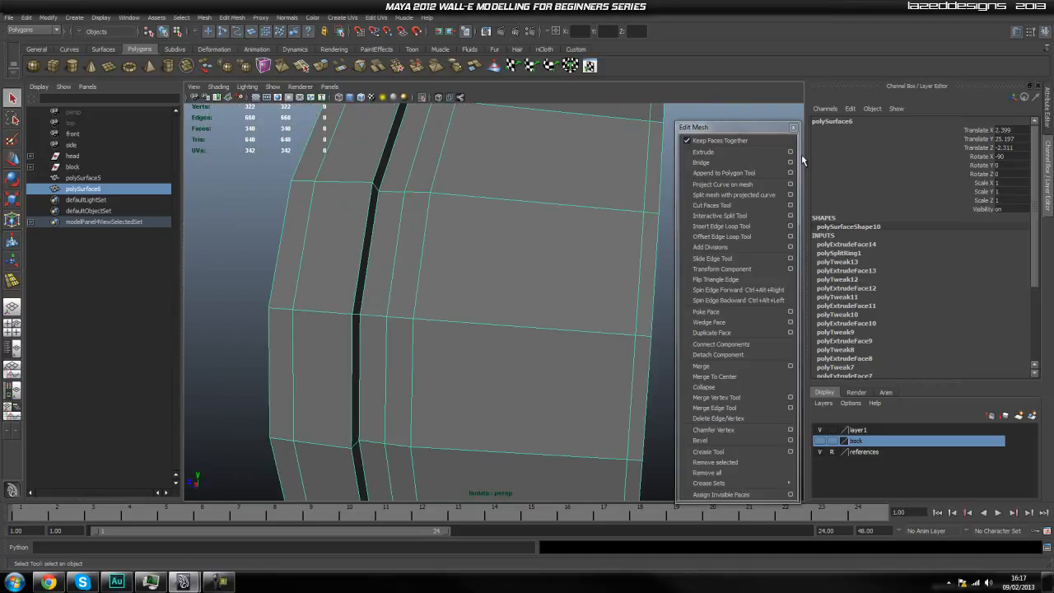
click(722, 226)
mouse_move(347, 314)
mouse_down()
mouse_move(362, 306)
mouse_move(350, 307)
mouse_up()
scroll(354, 314, down, 5)
mouse_move(405, 297)
shift+right_down()
mouse_move(356, 292)
mouse_move(416, 295)
shift+right_up()
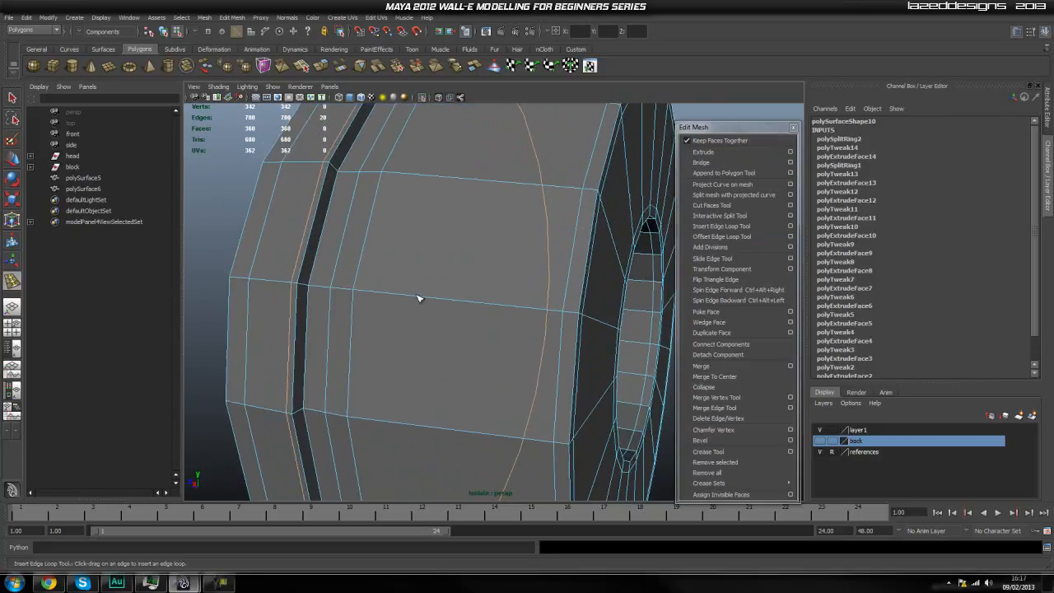
drag(305, 287, 315, 290)
scroll(436, 300, down, 5)
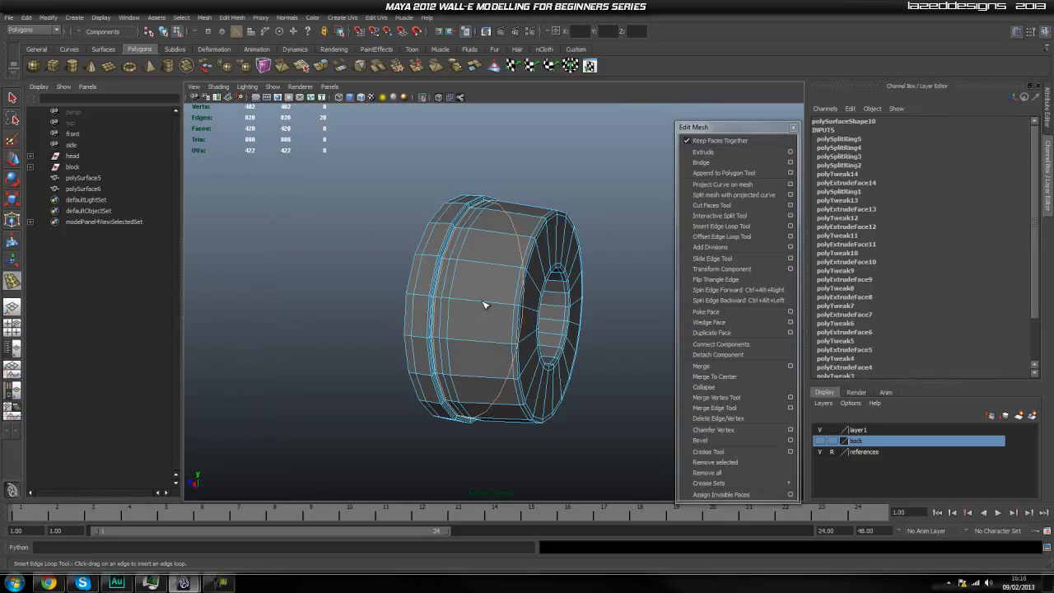
Return to object mode, display the ring smoothed and turn off isolation to show the whole model.
key(q)
key(F8)
click(514, 280)
key(3)
click(588, 212)
alt+drag(588, 212, 514, 304)
click(421, 97)
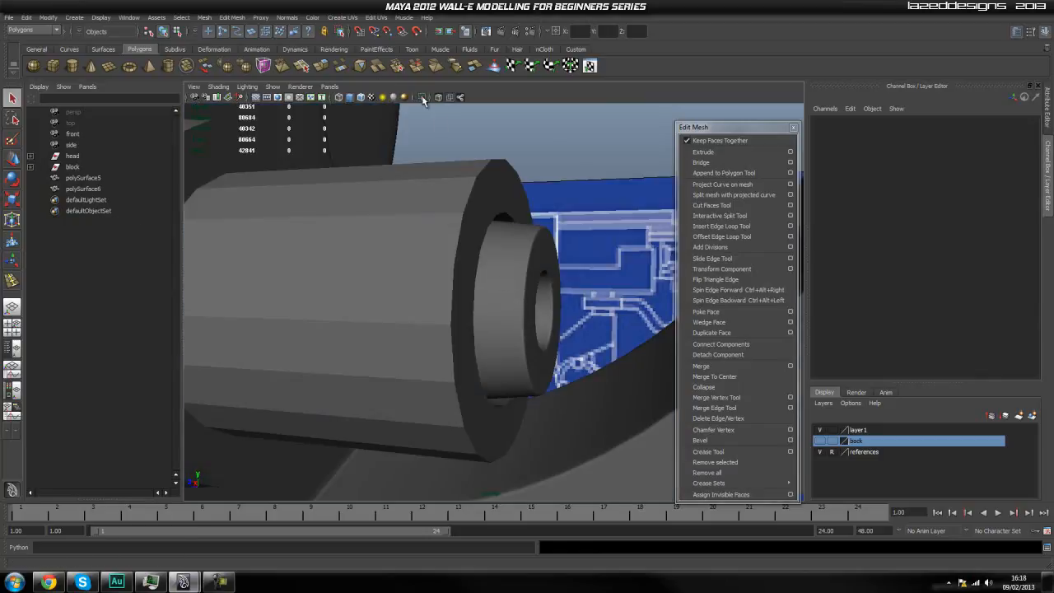
Examine the stepped cylinder polySurface5 in smooth preview together with the ring, ending in unsmoothed display.
click(502, 216)
key(3)
click(560, 194)
scroll(560, 194, down, 5)
alt+drag(570, 254, 554, 302)
scroll(566, 294, up, 4)
scroll(417, 319, down, 4)
scroll(420, 318, up, 4)
alt+middle_drag(429, 316, 440, 316)
click(441, 317)
key(1)
click(518, 215)
click(495, 249)
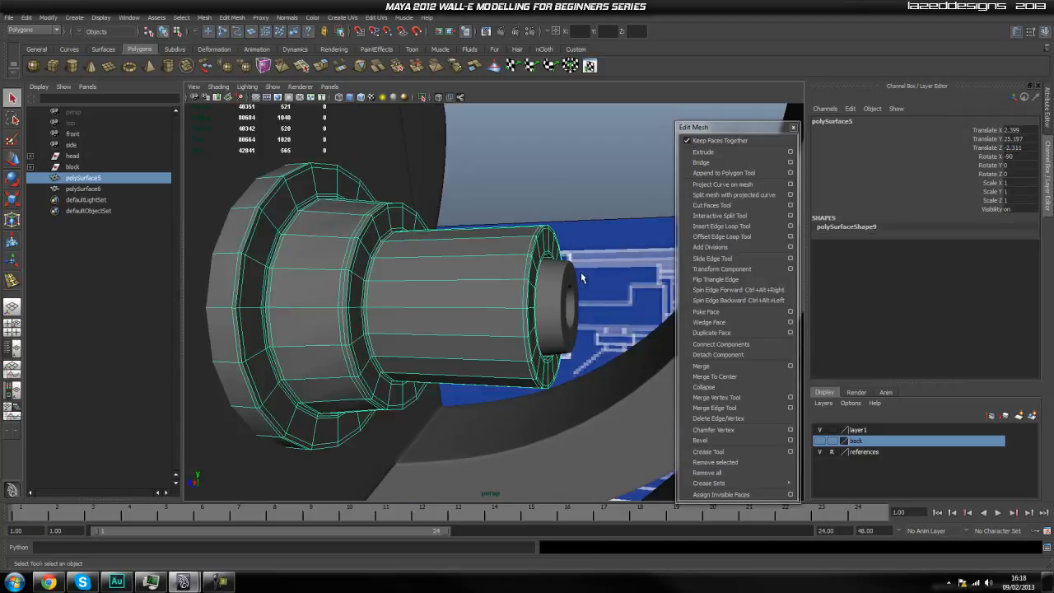
key(3)
click(532, 184)
scroll(538, 223, down, 3)
alt+drag(527, 316, 498, 321)
click(498, 322)
key(1)
Insert two close pairs of edge loops around the narrow front section of polySurface5 to outline a central band.
alt+right_drag(461, 286, 489, 291)
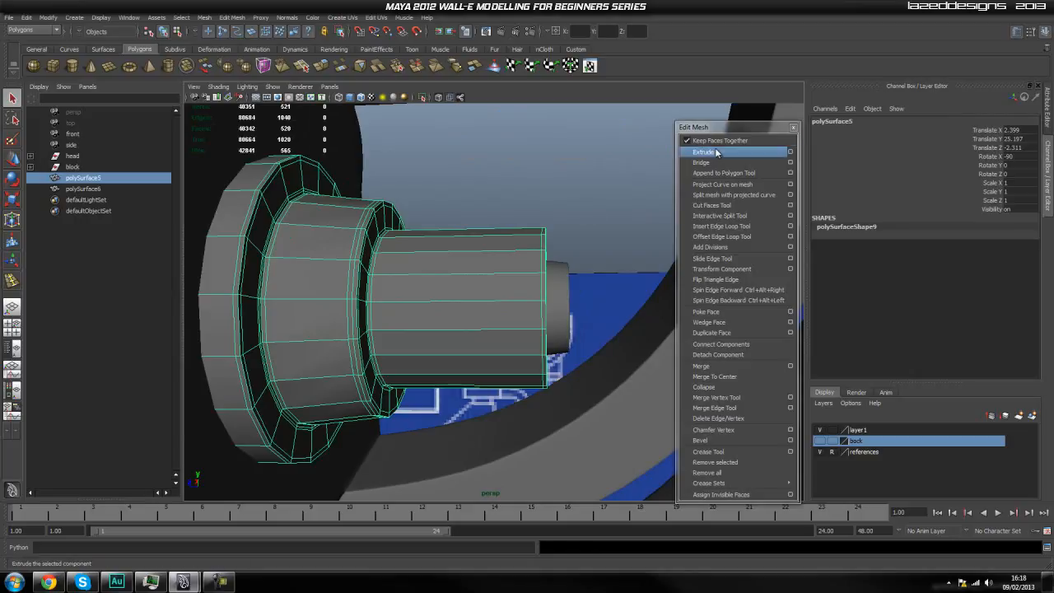
click(722, 229)
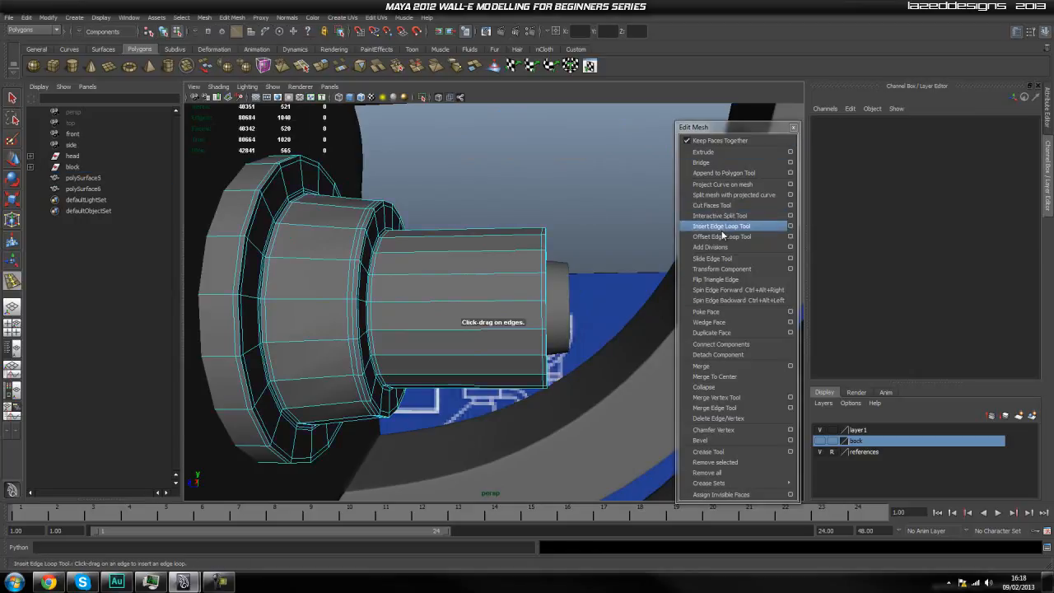
drag(500, 256, 499, 252)
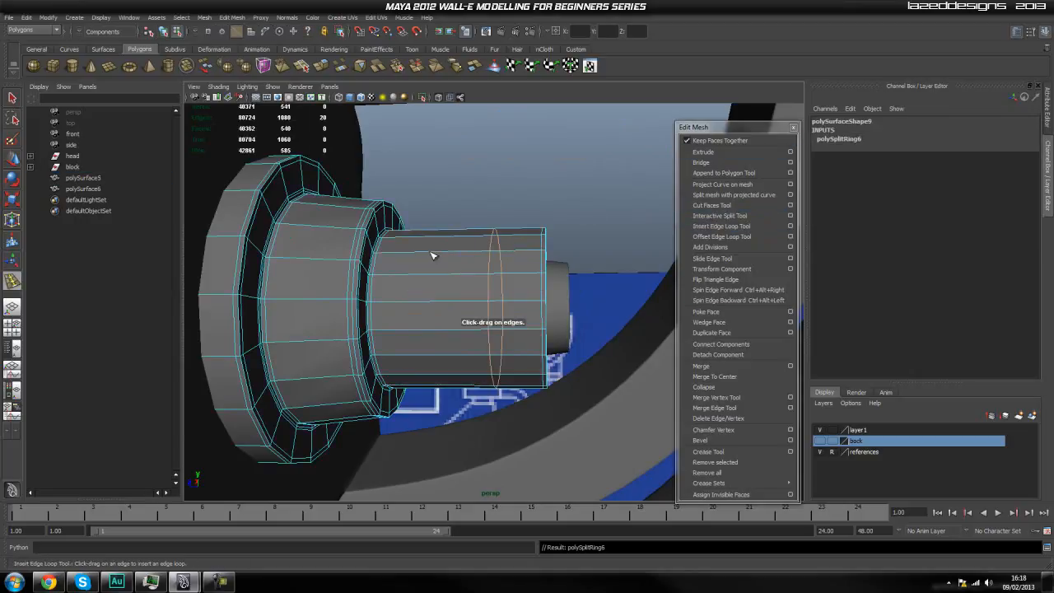
drag(434, 256, 414, 269)
scroll(464, 291, up, 2)
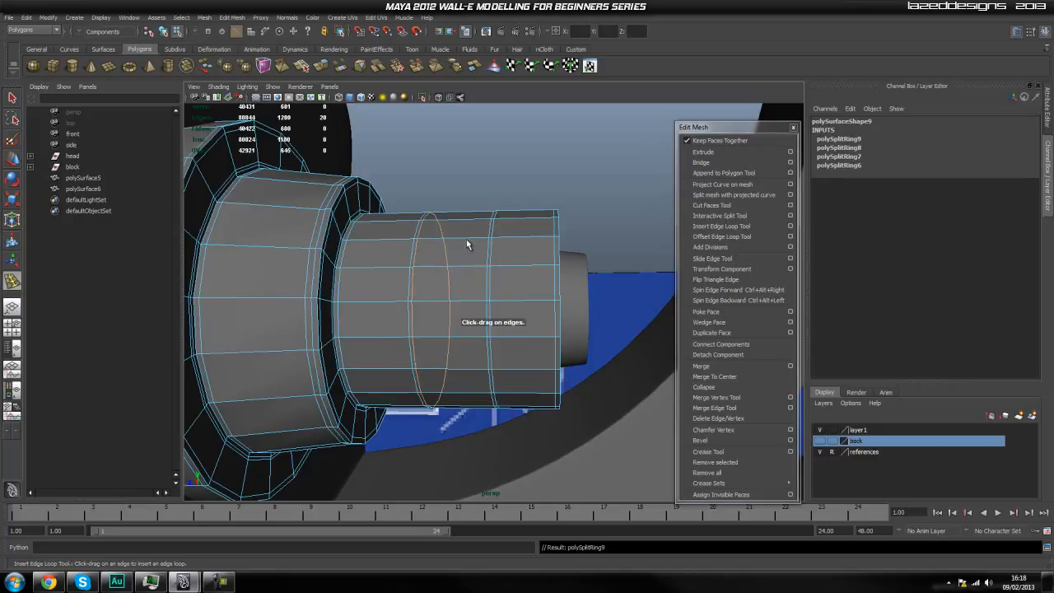
Select every other face of the central band around the narrow cylinder section.
key(q)
right_drag(452, 301, 451, 335)
click(452, 311)
shift+click(462, 252)
shift+click(475, 216)
shift+click(471, 383)
alt+drag(471, 383, 480, 324)
shift+click(472, 388)
shift+click(476, 328)
shift+click(443, 288)
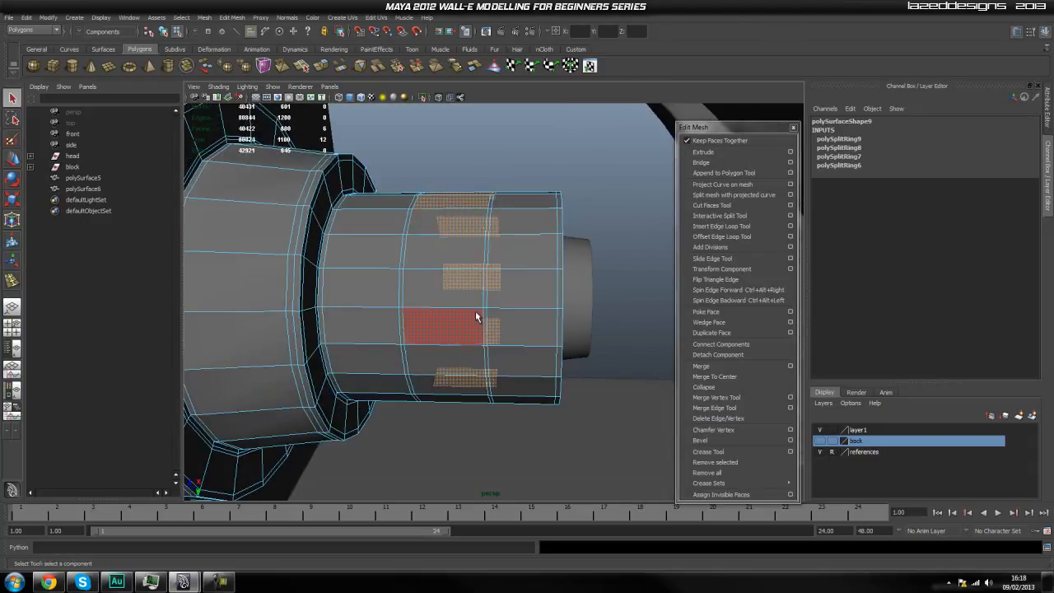
alt+drag(443, 288, 453, 321)
shift+click(458, 274)
Isolate the selected band faces to look for gaps, add the missed alternate face and restore the full view.
key(ctrl+1)
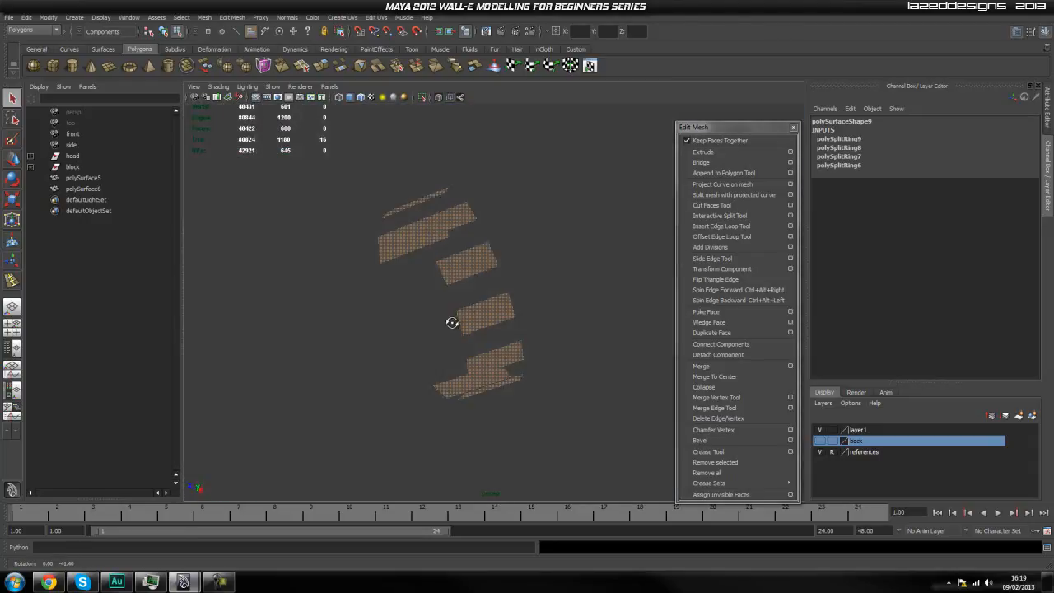
key(ctrl+1)
shift+click(449, 326)
key(ctrl+1)
alt+drag(469, 384, 560, 421)
key(ctrl+1)
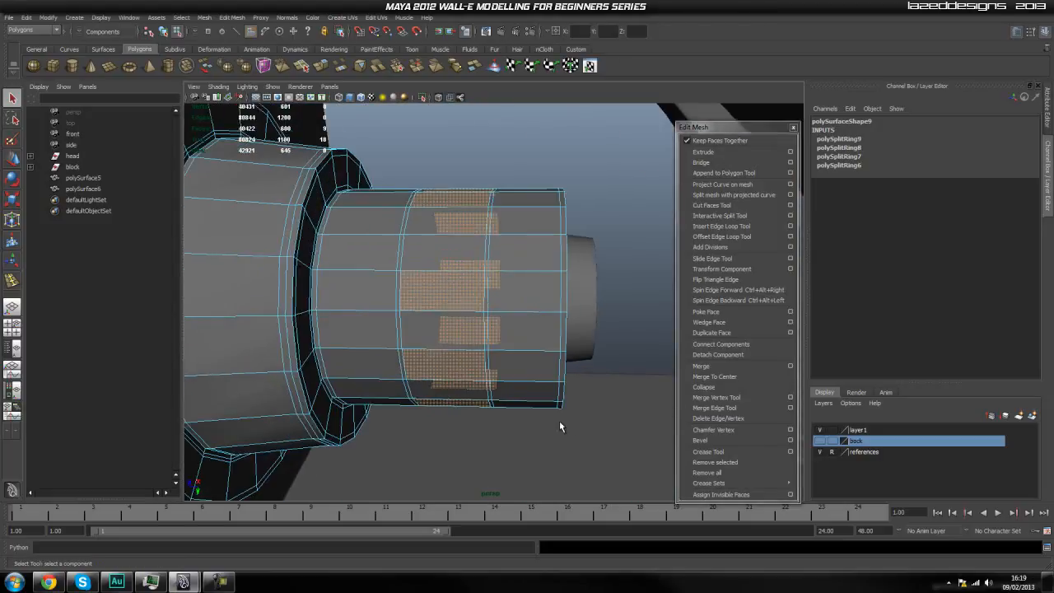
Extrude the selected band faces and scale them uniformly inward to about 0.93 to form recessed windows.
click(704, 153)
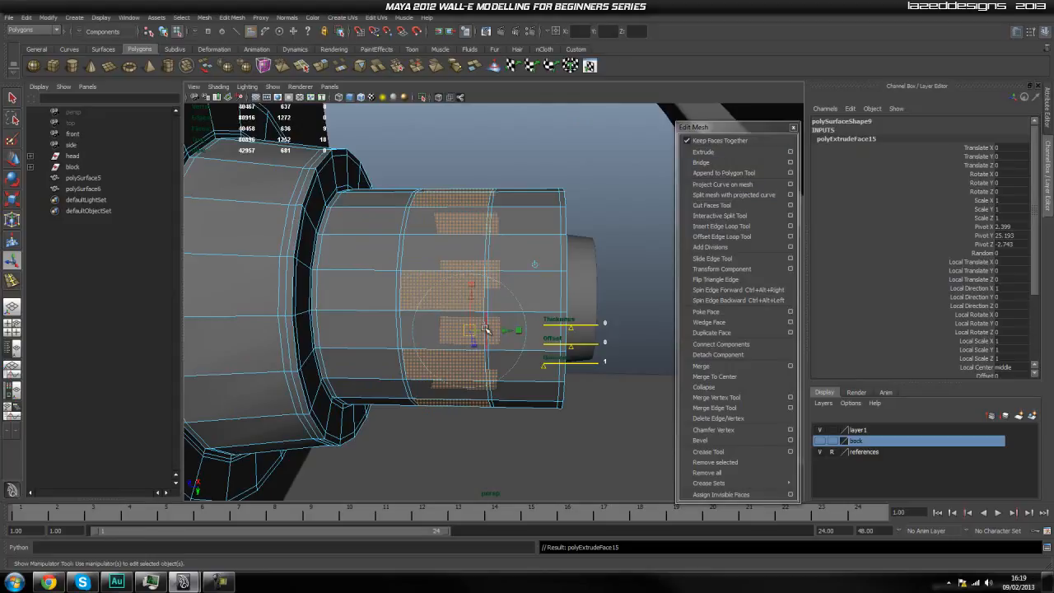
drag(472, 300, 475, 294)
key(ctrl+z)
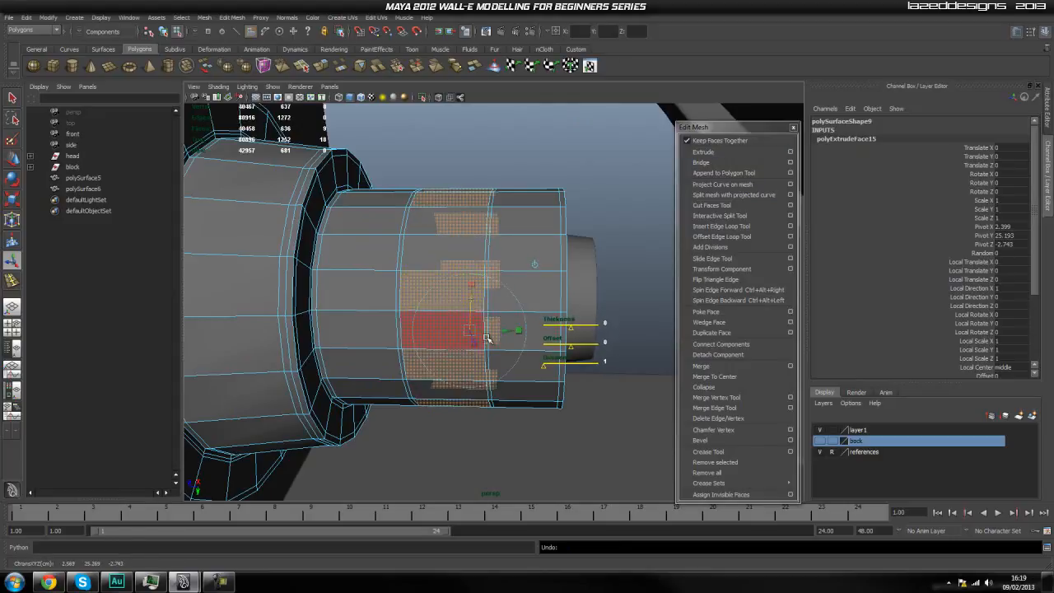
alt+drag(627, 355, 605, 353)
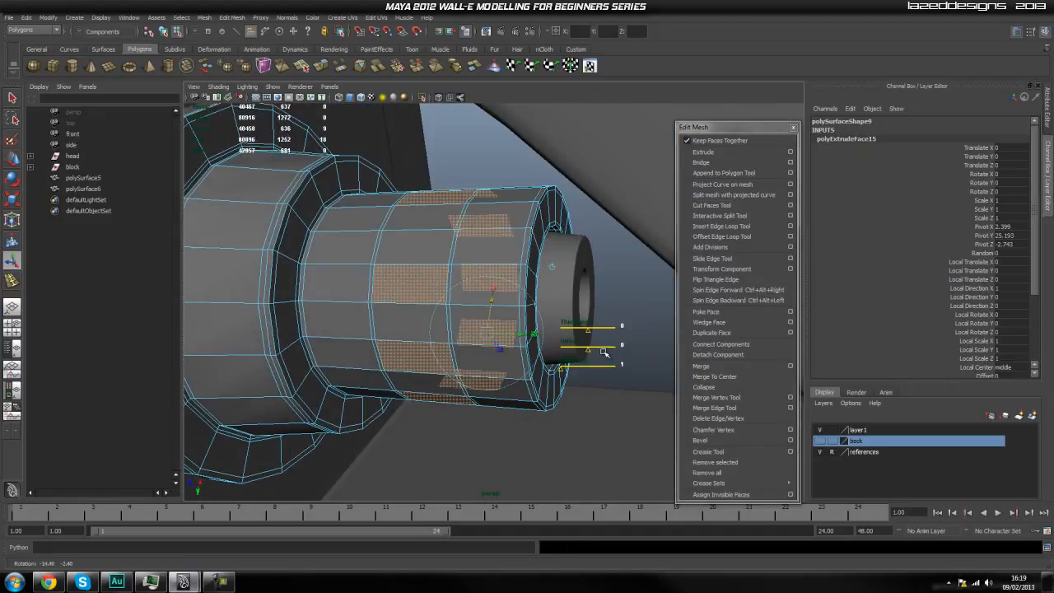
click(555, 269)
drag(457, 323, 459, 334)
key(ctrl+z)
key(r)
drag(455, 296, 452, 337)
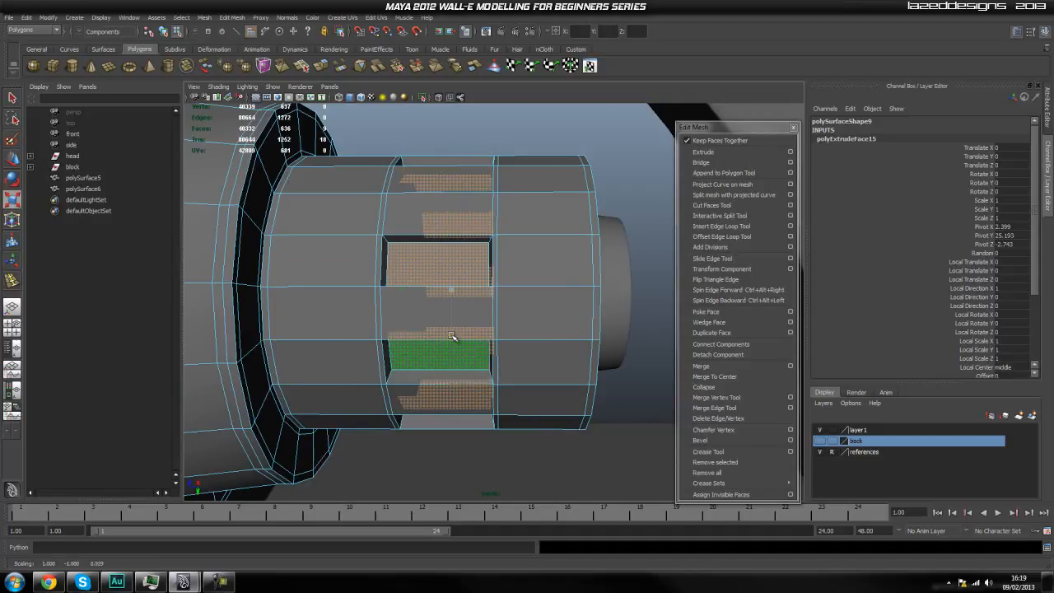
key(ctrl+z)
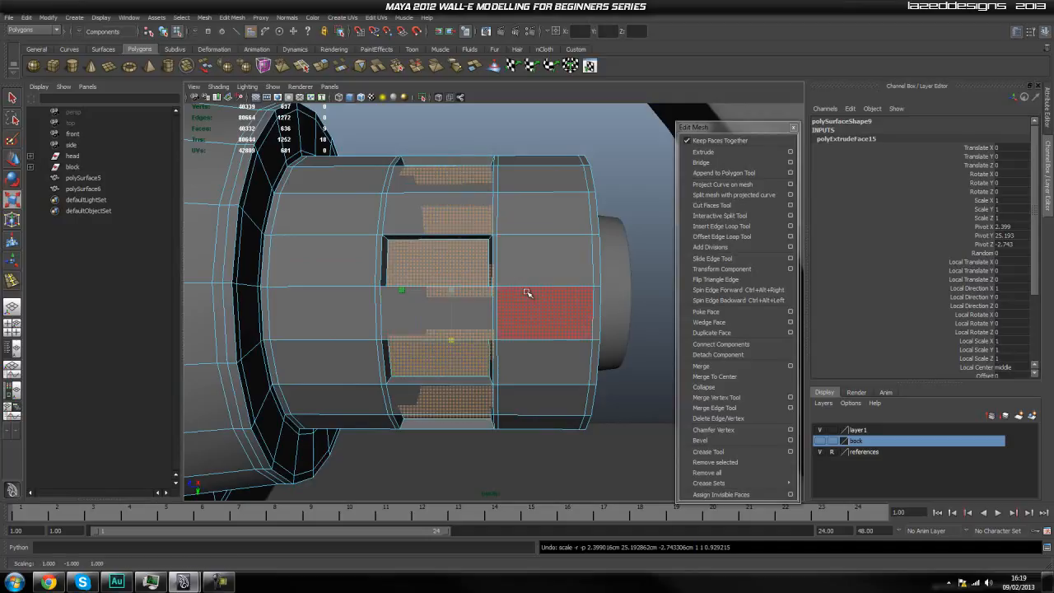
Return to object mode and examine the recessed windows around the cylinder up close.
right_drag(505, 278, 618, 190)
click(619, 190)
scroll(621, 208, down, 3)
alt+drag(621, 208, 445, 317)
scroll(432, 315, up, 4)
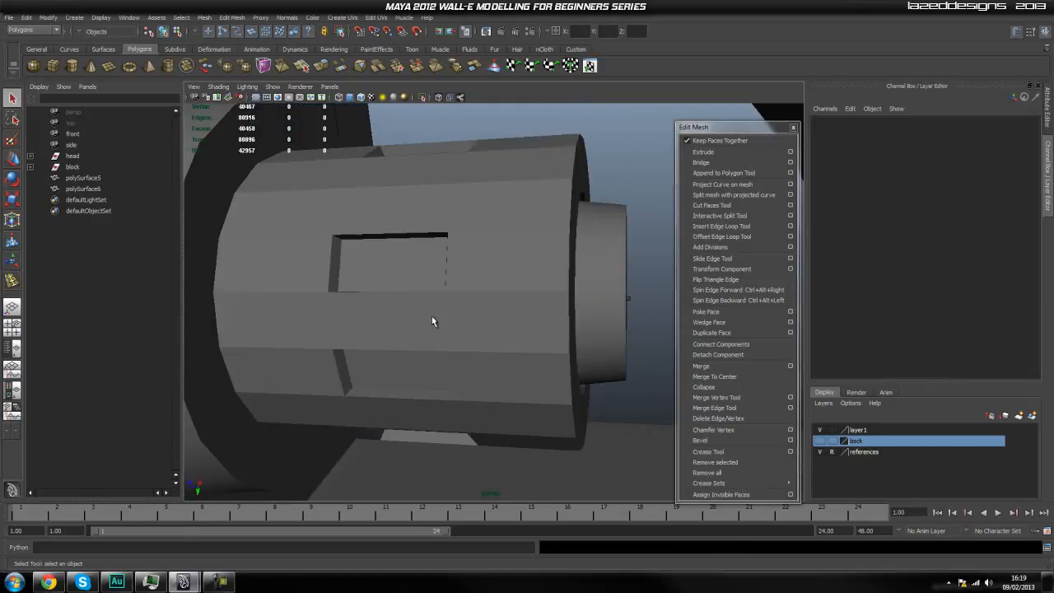
alt+middle_drag(432, 316, 468, 326)
click(458, 287)
scroll(456, 297, up, 4)
scroll(457, 299, down, 4)
scroll(459, 303, up, 4)
scroll(460, 306, down, 4)
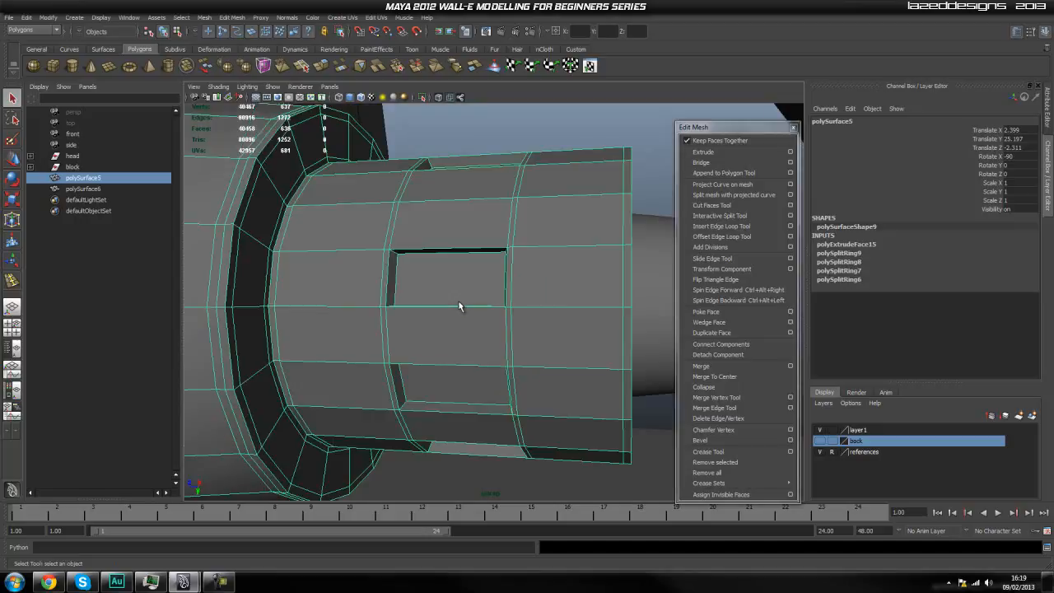
scroll(450, 307, up, 4)
Undo back to the band face selection, including the inward scaling of the extruded faces.
key(ctrl+z)
key(ctrl+z)
key(ctrl+z)
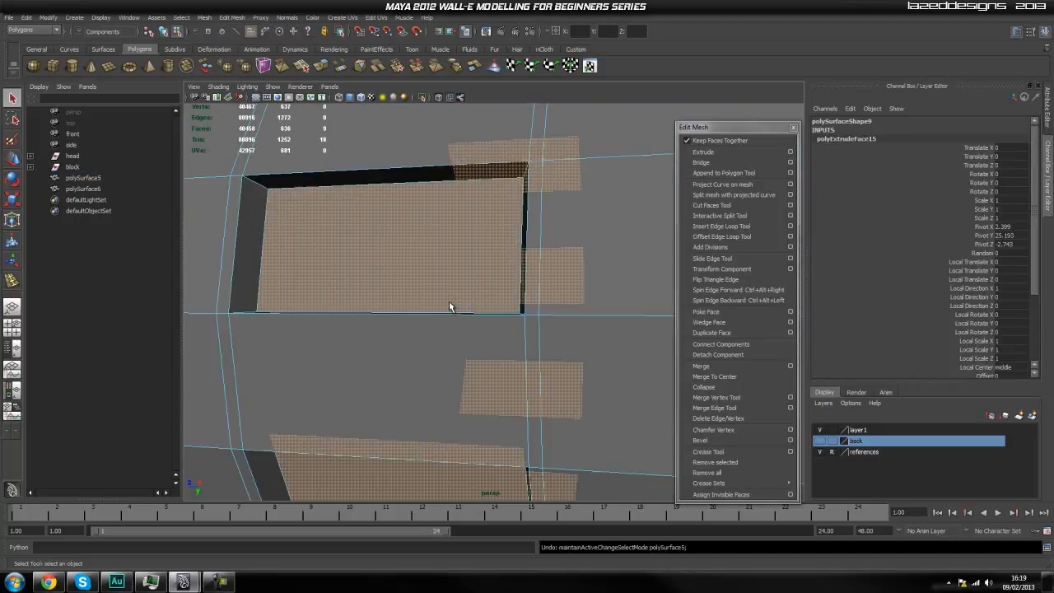
key(ctrl+z)
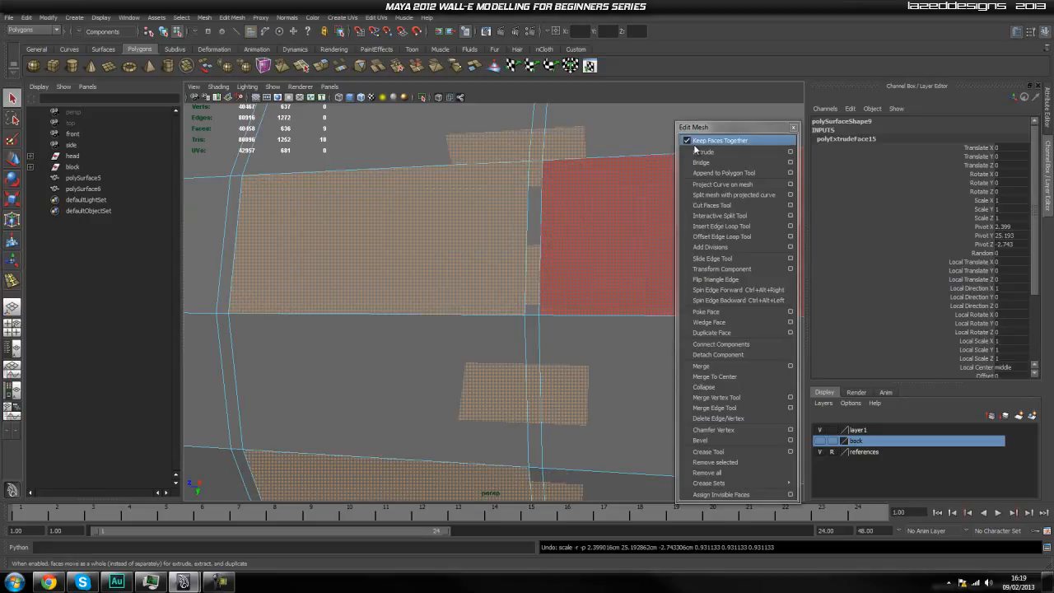
Extrude the selected band faces and scale them to about 0.992 to create a supporting edge at the recess rim.
click(700, 152)
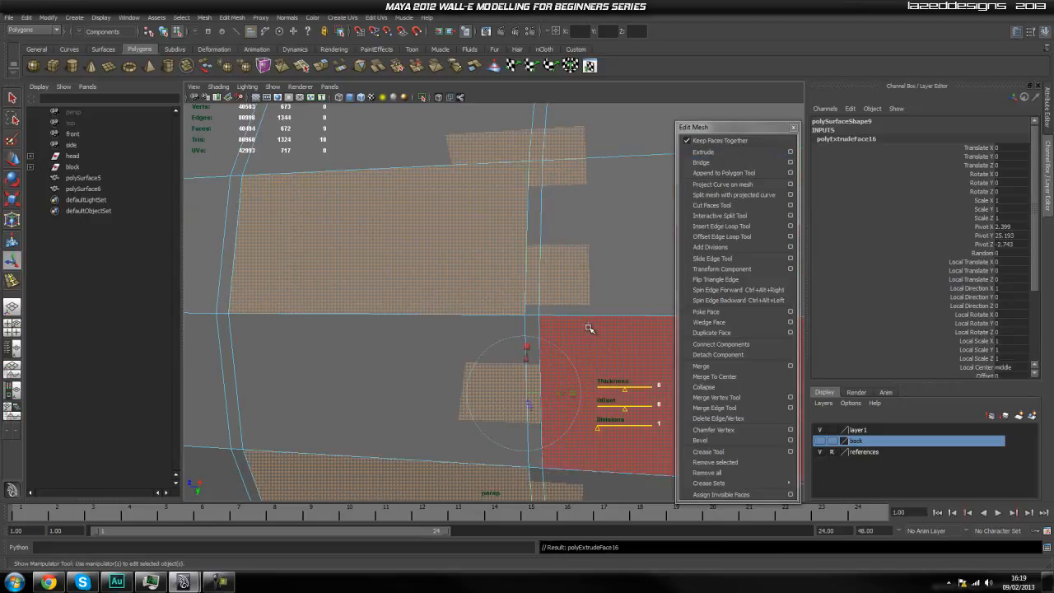
click(482, 290)
key(r)
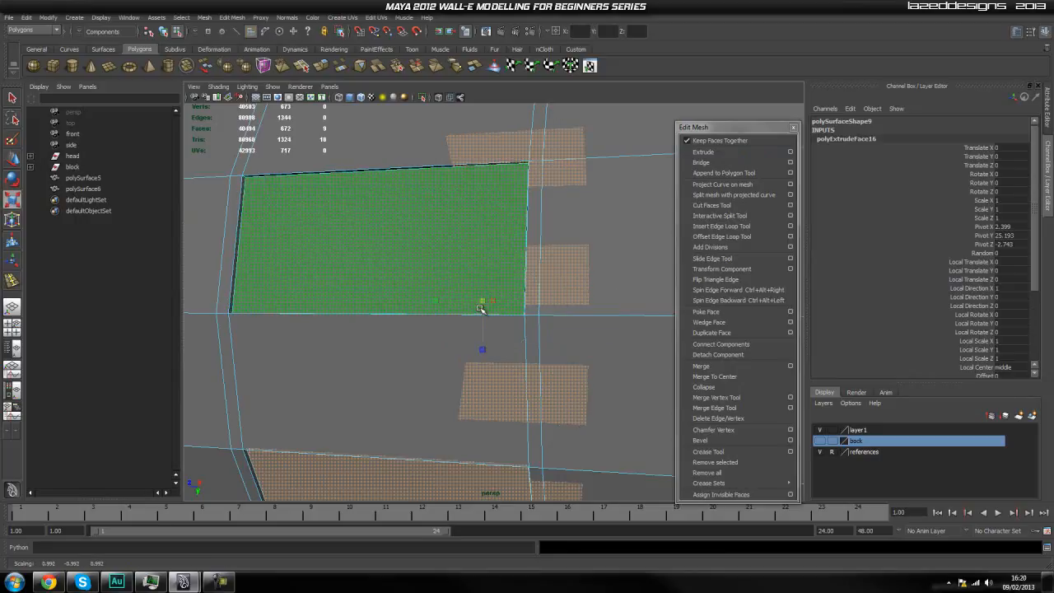
Extrude the recess floors deeper inward, and extrude them once more scaled to about 0.994 as a supporting edge.
key(g)
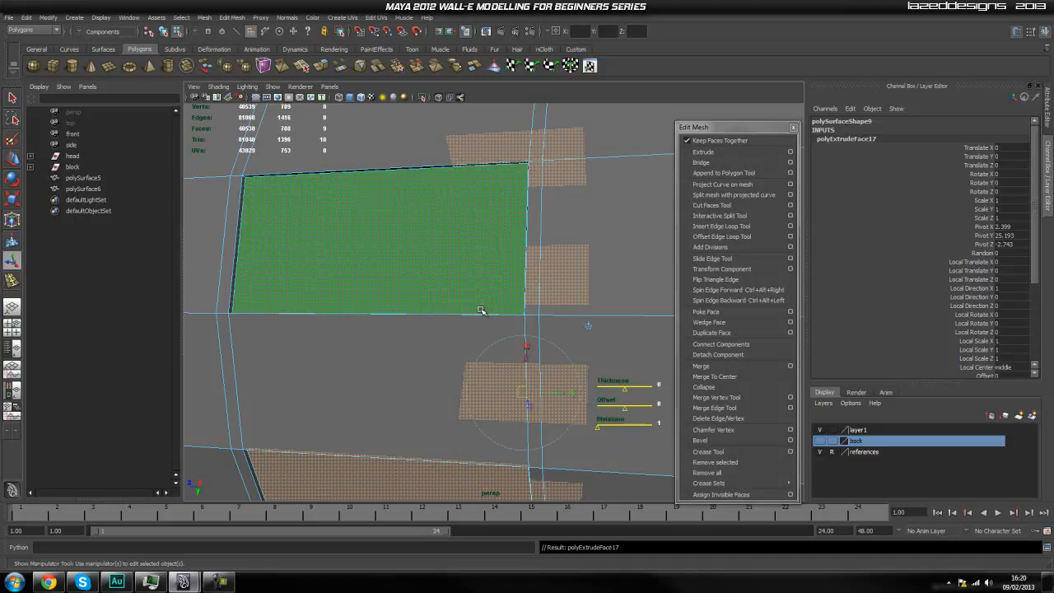
click(588, 327)
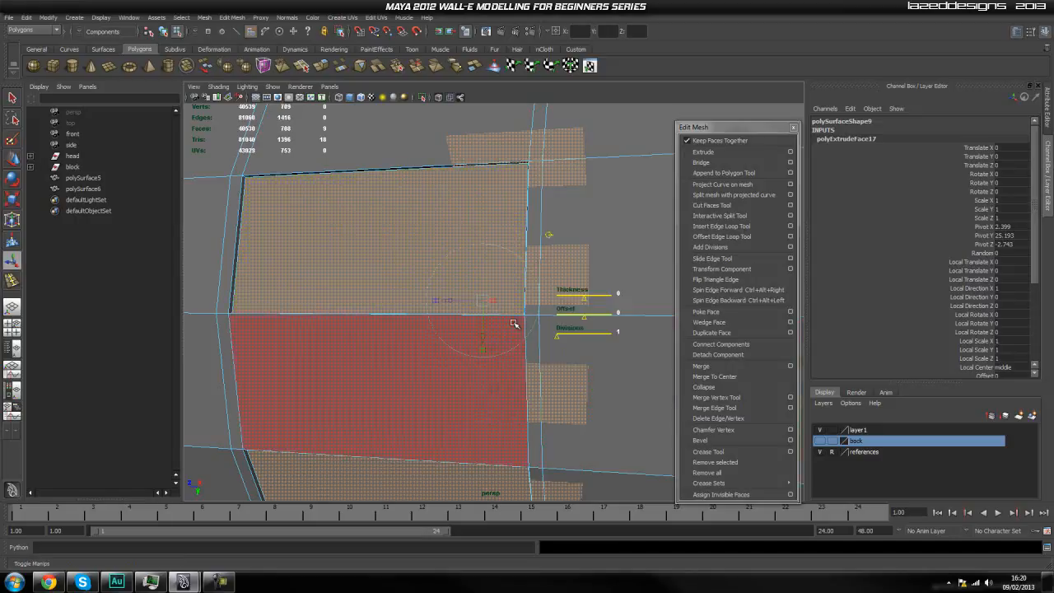
key(r)
drag(484, 302, 471, 337)
key(g)
key(r)
drag(483, 301, 481, 307)
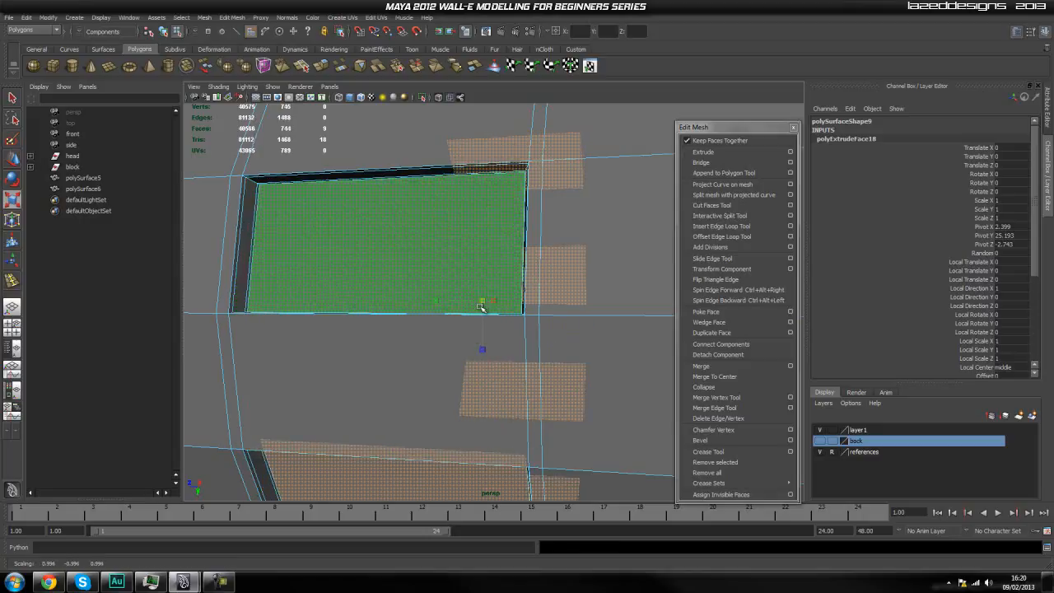
Return to object mode and inspect the recessed cylinder, ending in unsmoothed display.
right_drag(438, 261, 486, 245)
scroll(496, 286, down, 5)
right_drag(532, 275, 600, 244)
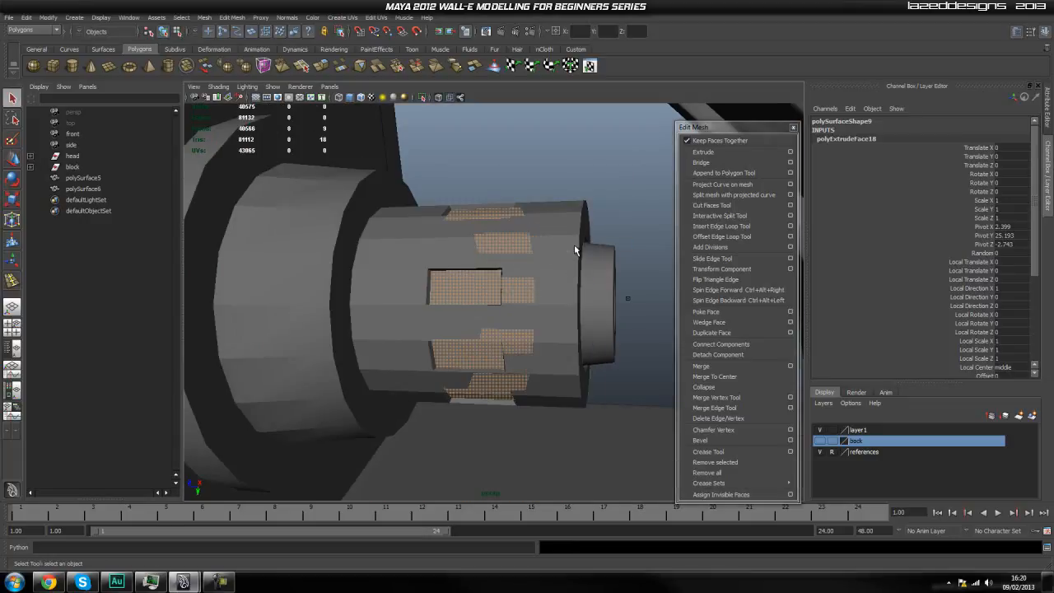
click(607, 187)
alt+drag(546, 319, 556, 300)
click(549, 304)
key(1)
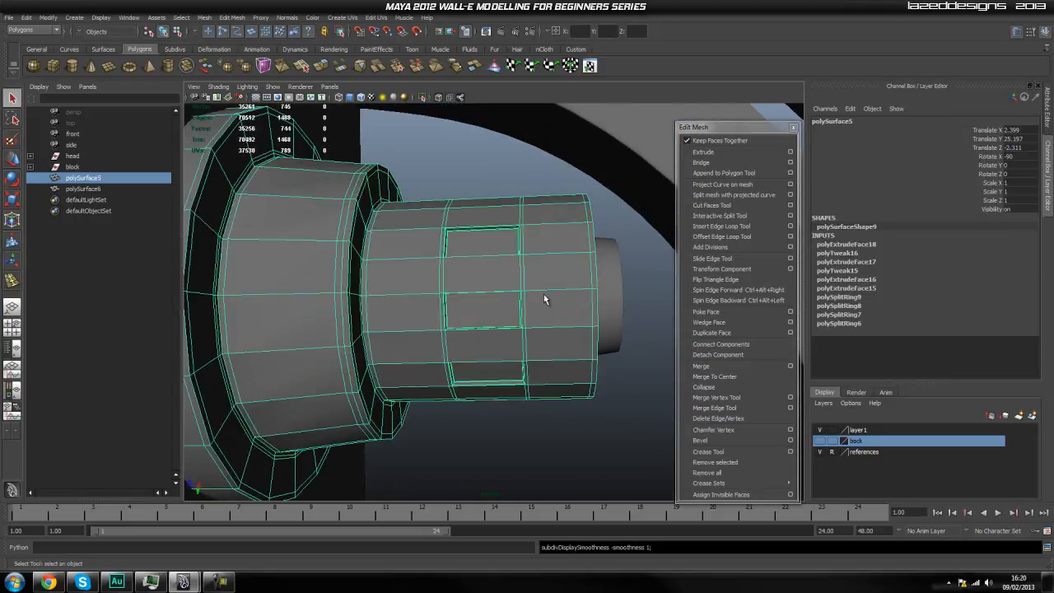
Insert lengthwise supporting edge loops just above and just below the middle recessed window on the cylinder.
scroll(524, 279, up, 2)
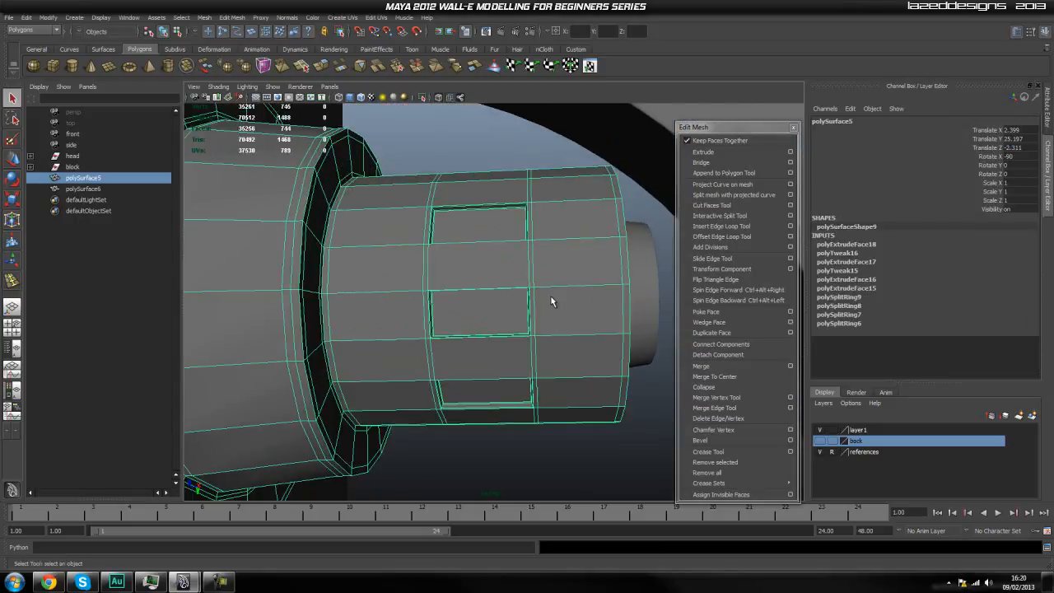
scroll(544, 299, up, 4)
mouse_move(532, 304)
alt+mouse_down()
mouse_move(532, 282)
mouse_move(546, 291)
alt+mouse_up()
scroll(473, 246, up, 4)
scroll(472, 246, down, 4)
alt+drag(494, 262, 478, 277)
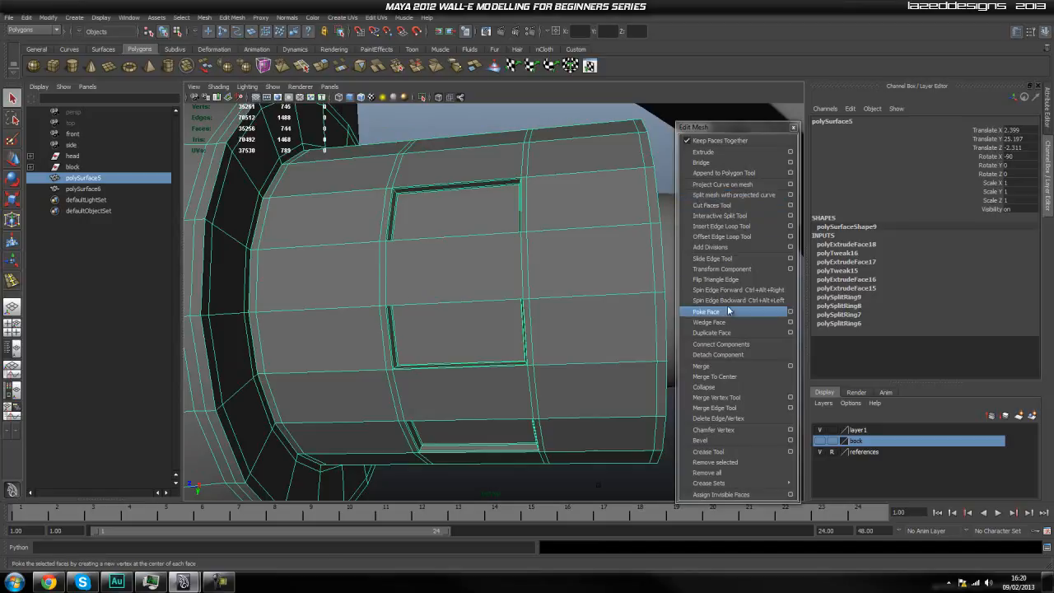
click(725, 226)
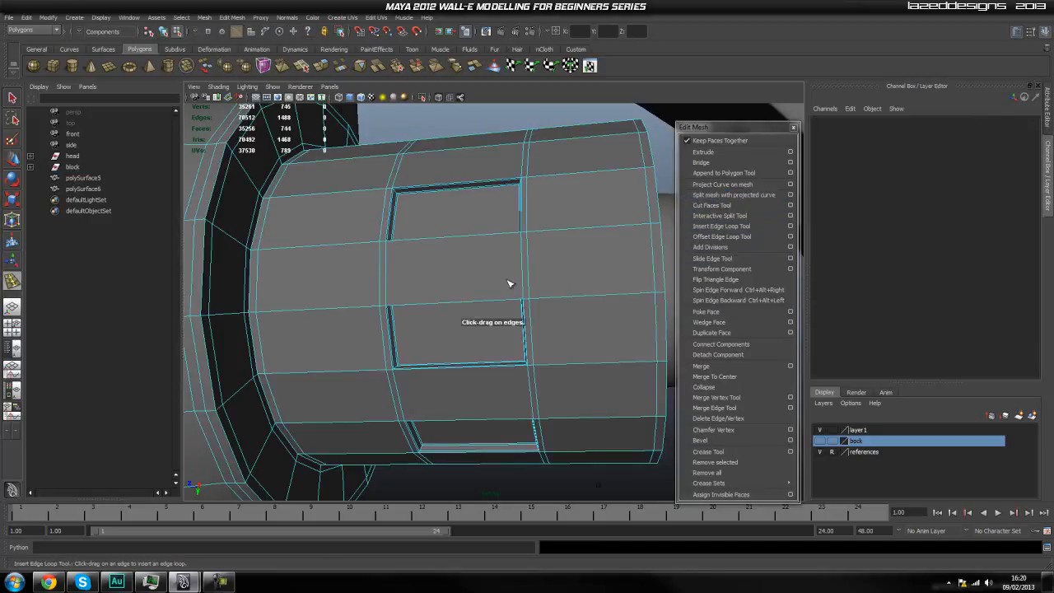
drag(524, 283, 525, 295)
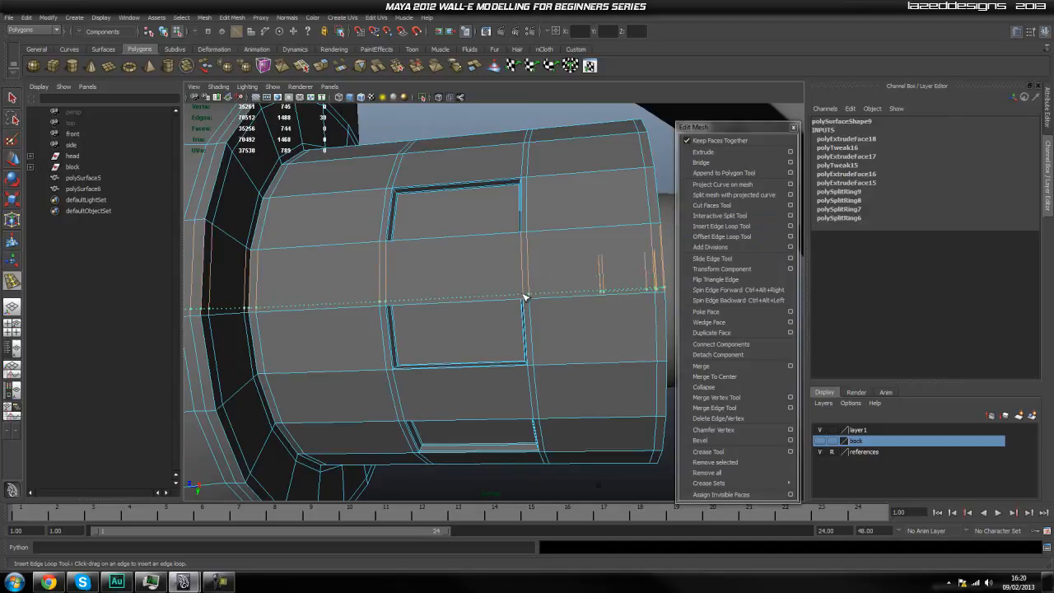
drag(525, 297, 521, 294)
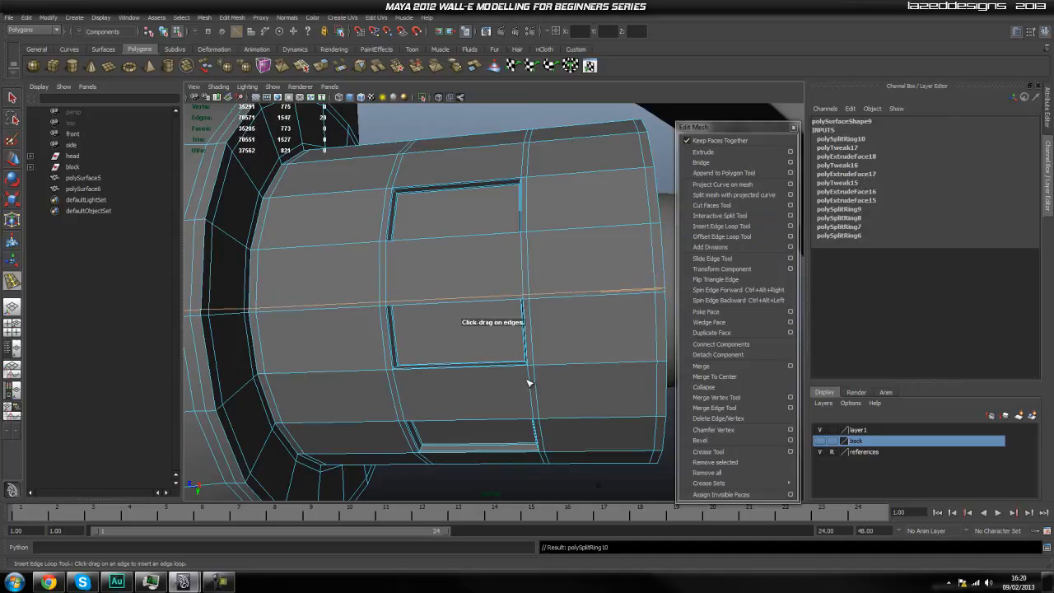
drag(532, 382, 531, 377)
Insert lengthwise supporting edge loops along both long borders of the next recessed window around the cylinder.
scroll(521, 397, up, 3)
scroll(530, 389, up, 4)
scroll(531, 389, down, 5)
scroll(547, 384, up, 2)
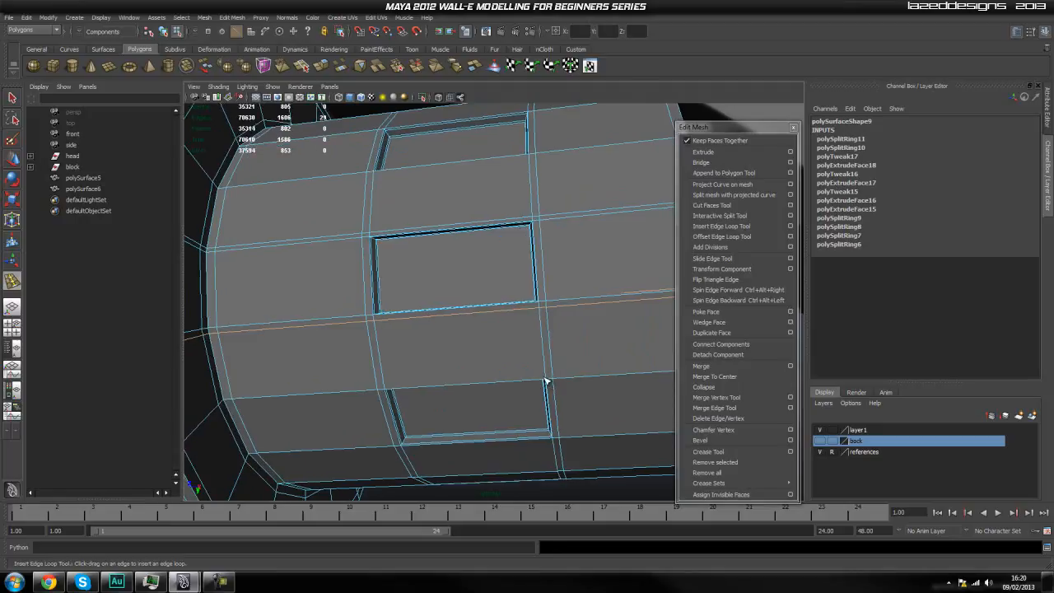
drag(547, 378, 546, 380)
alt+drag(555, 451, 553, 433)
drag(557, 386, 558, 379)
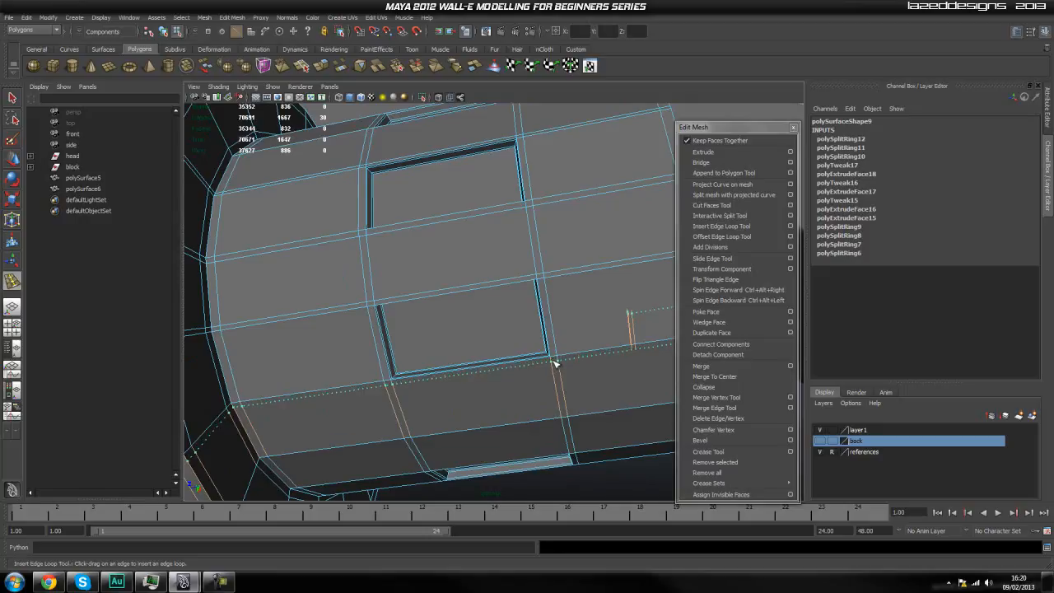
drag(554, 362, 554, 363)
mouse_move(562, 402)
mouse_down()
mouse_move(563, 413)
mouse_move(556, 407)
mouse_up()
alt+drag(577, 364, 578, 362)
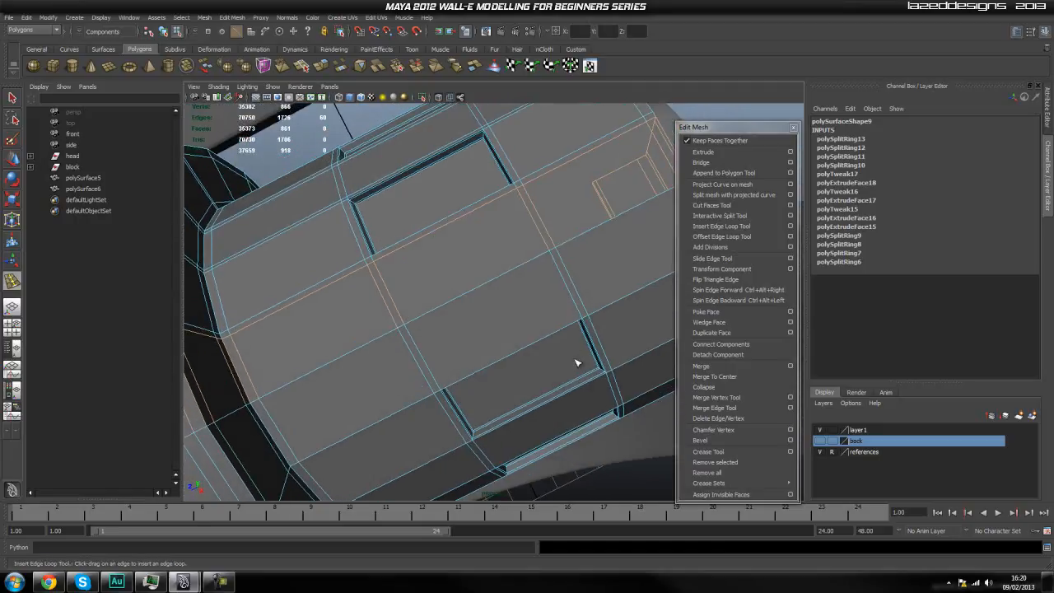
Continue around the cylinder, inserting lengthwise supporting edge loops beside the borders of the remaining recessed windows.
click(581, 314)
alt+drag(600, 354, 551, 358)
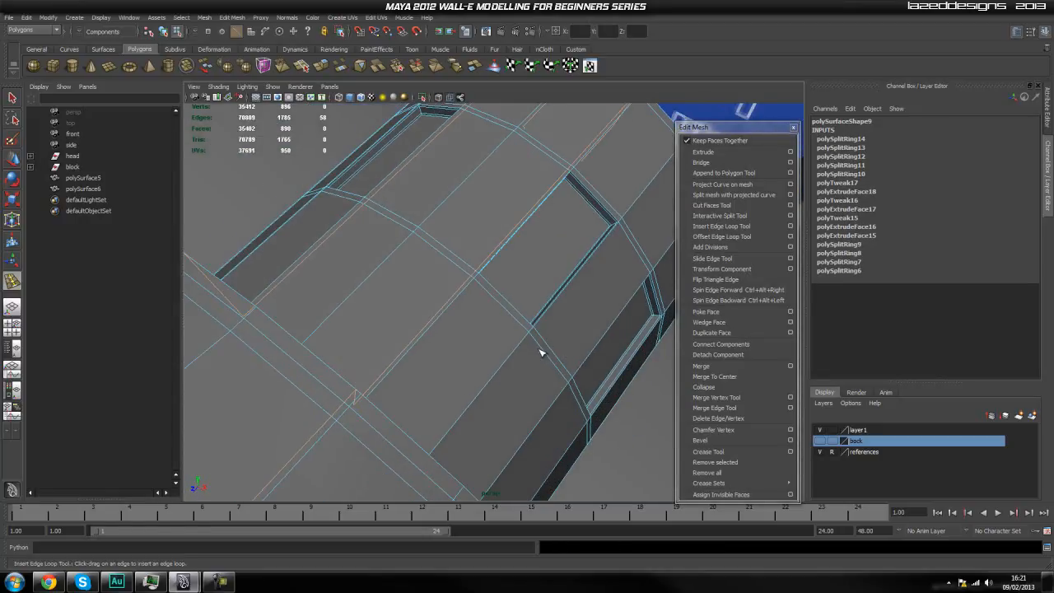
click(535, 346)
drag(530, 344, 534, 348)
alt+drag(587, 385, 481, 312)
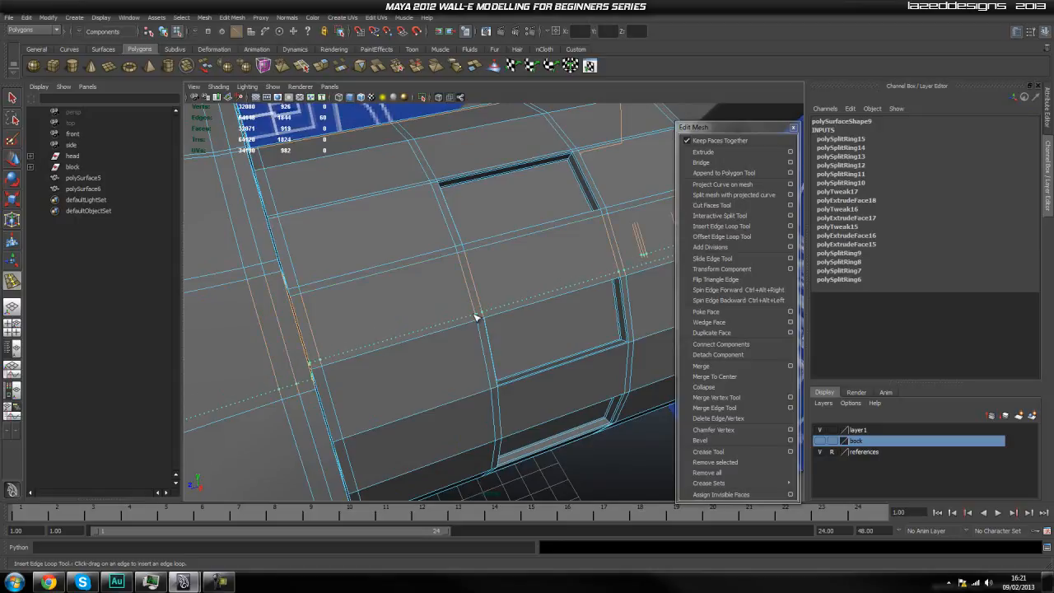
click(476, 319)
alt+drag(513, 422, 477, 364)
click(473, 336)
alt+drag(473, 322, 439, 315)
click(449, 330)
right_drag(439, 315, 567, 273)
alt+drag(567, 273, 543, 294)
Return to object mode and preview the cylinder smoothed to check the window shapes.
click(542, 291)
key(3)
click(576, 173)
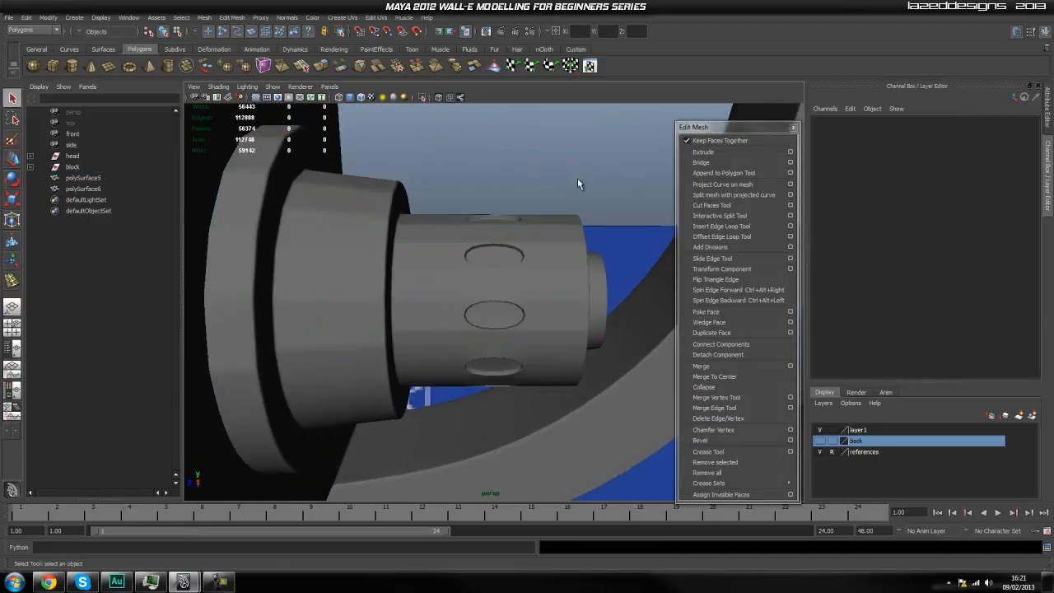
alt+drag(579, 211, 533, 308)
click(532, 304)
scroll(525, 280, up, 4)
Show the cylinder unsmoothed and examine the edge loops around the window recesses up close.
key(1)
alt+drag(522, 255, 527, 308)
scroll(555, 266, up, 5)
scroll(553, 283, down, 4)
alt+right_drag(414, 287, 452, 295)
alt+middle_drag(469, 269, 454, 280)
alt+drag(546, 290, 568, 271)
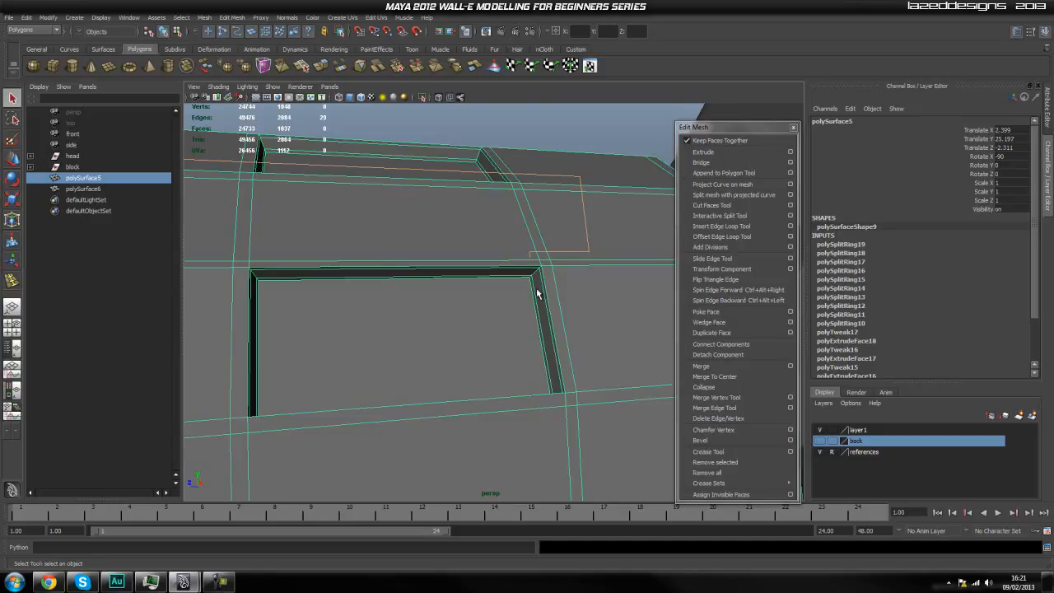
alt+drag(537, 293, 547, 284)
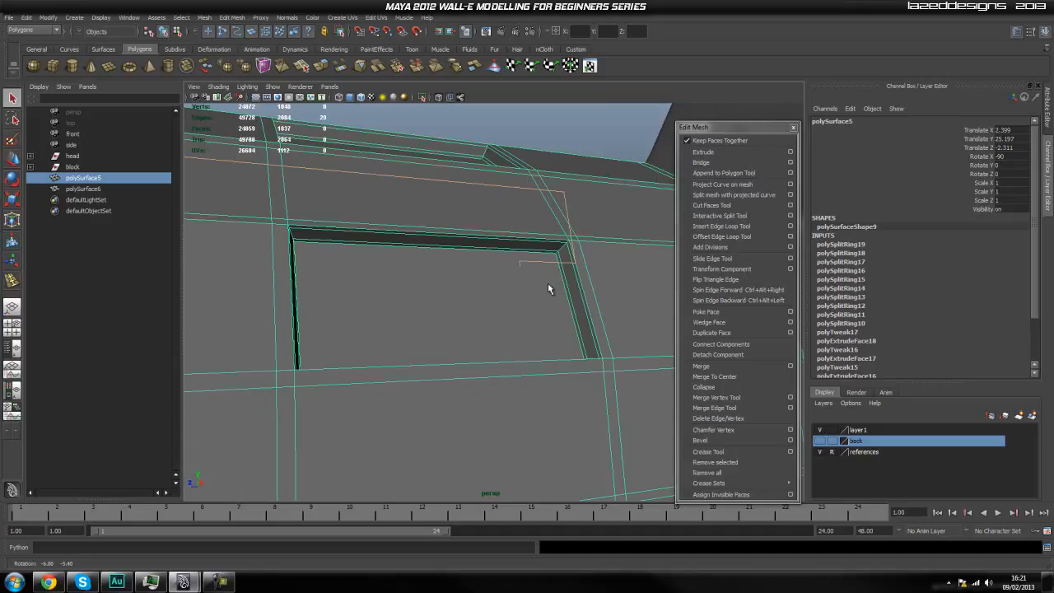
scroll(548, 283, down, 5)
scroll(525, 361, down, 4)
alt+drag(528, 361, 487, 368)
scroll(502, 369, up, 2)
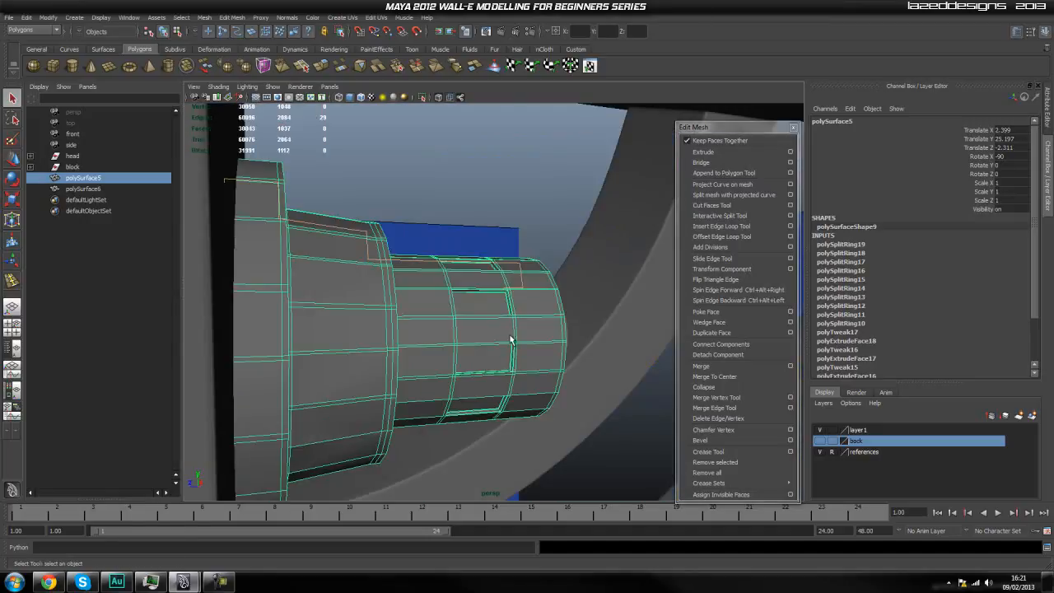
Compare the smoothed oval windows with the surrounding steps, then return the cylinder to unsmoothed display.
click(523, 237)
click(535, 287)
key(3)
click(541, 188)
scroll(563, 319, down, 3)
alt+drag(564, 328, 519, 340)
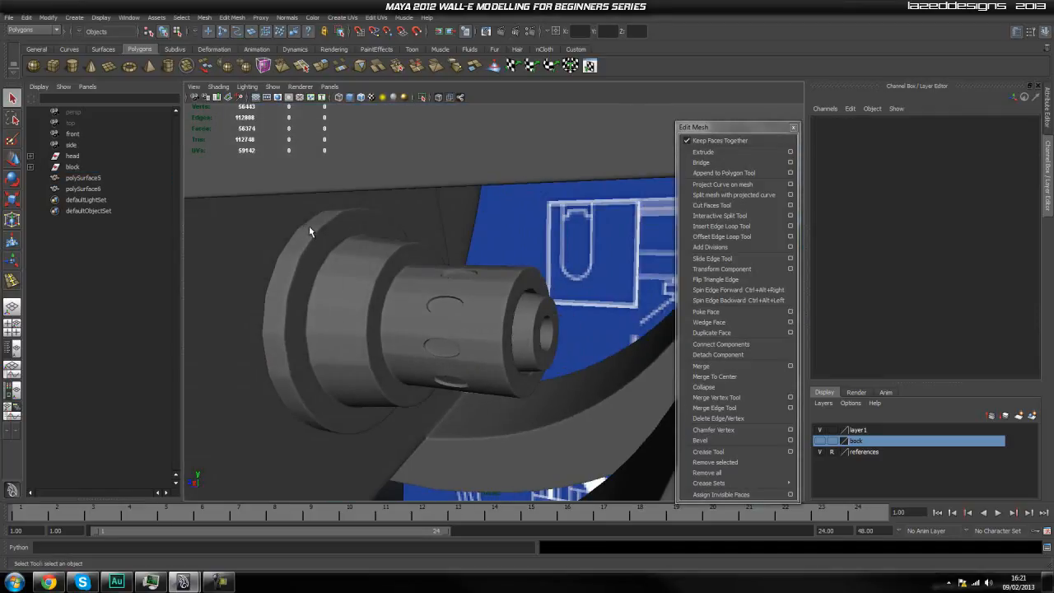
alt+drag(298, 396, 501, 352)
click(502, 353)
key(1)
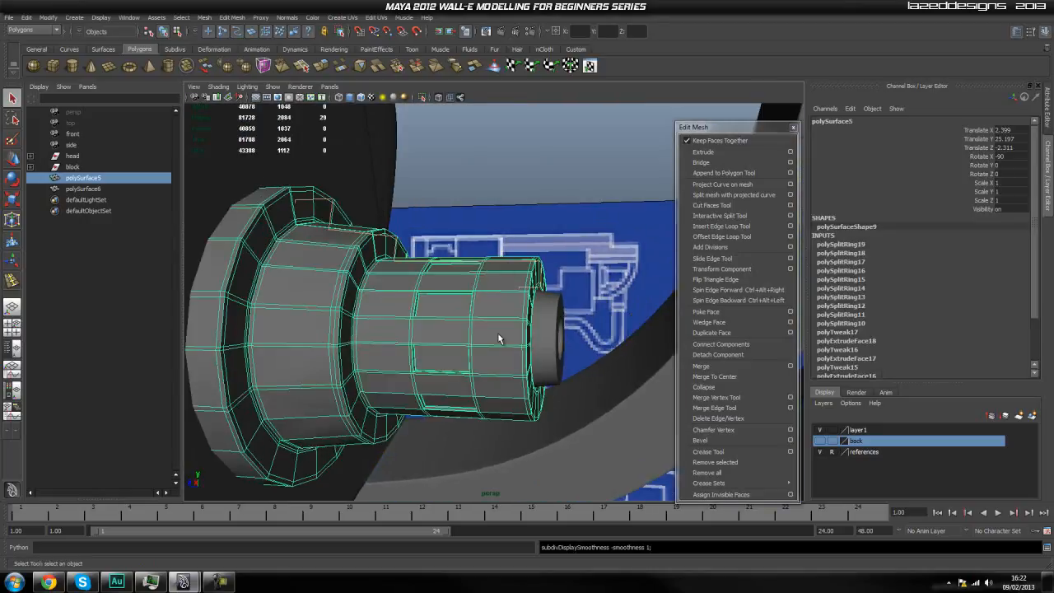
click(534, 197)
click(506, 308)
scroll(495, 311, up, 2)
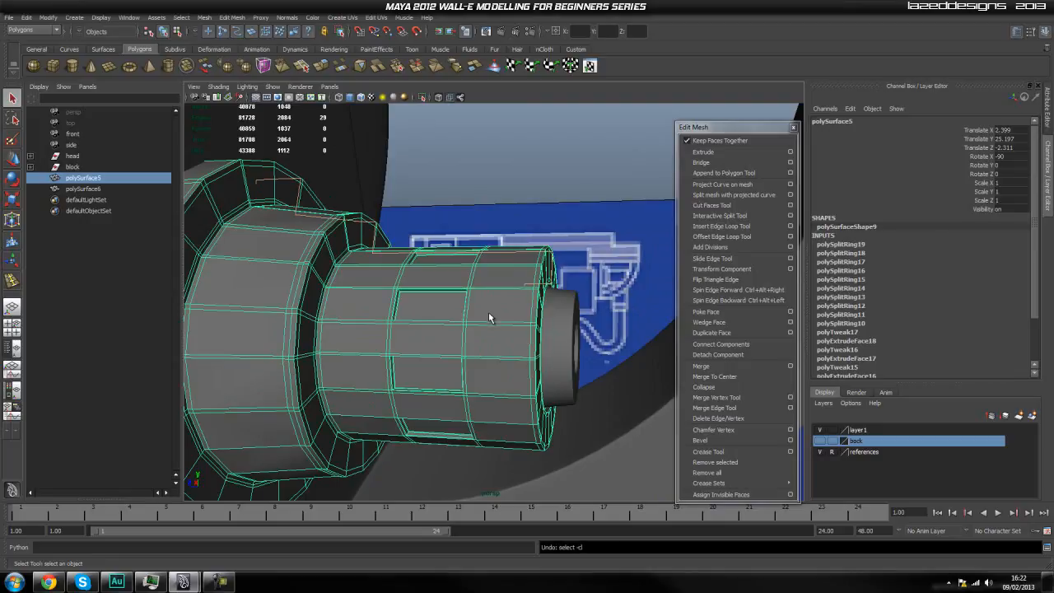
Undo all the lengthwise edge loops inserted beside the recessed windows.
key(ctrl+z)
key(ctrl+z)
key(ctrl+z)
key(ctrl+z)
key(ctrl+z)
key(ctrl+z)
key(ctrl+z)
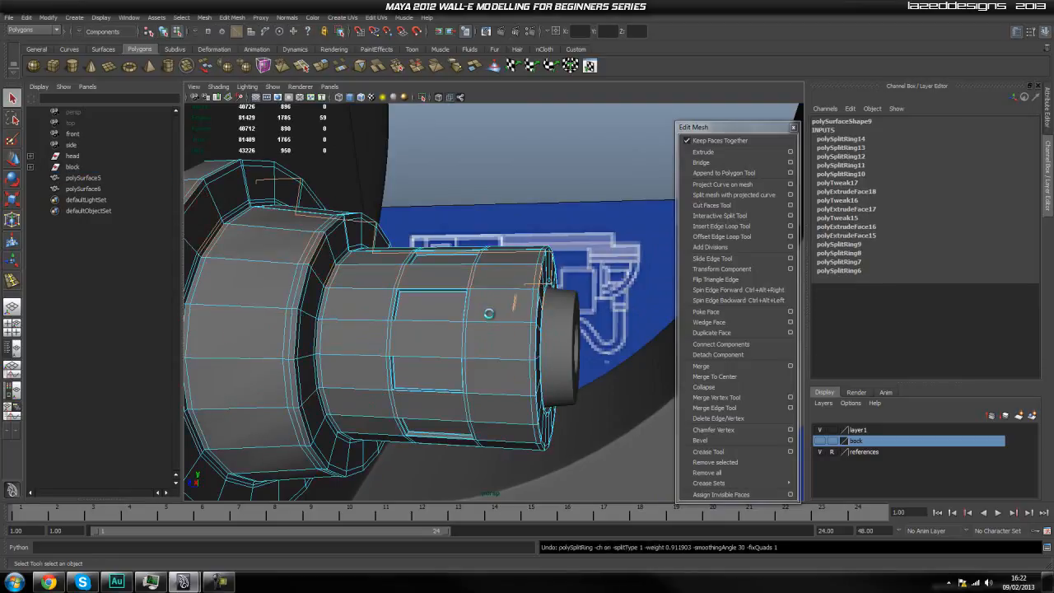
key(ctrl+z)
key(ctrl+z)
key(ctrl+z)
key(ctrl+z)
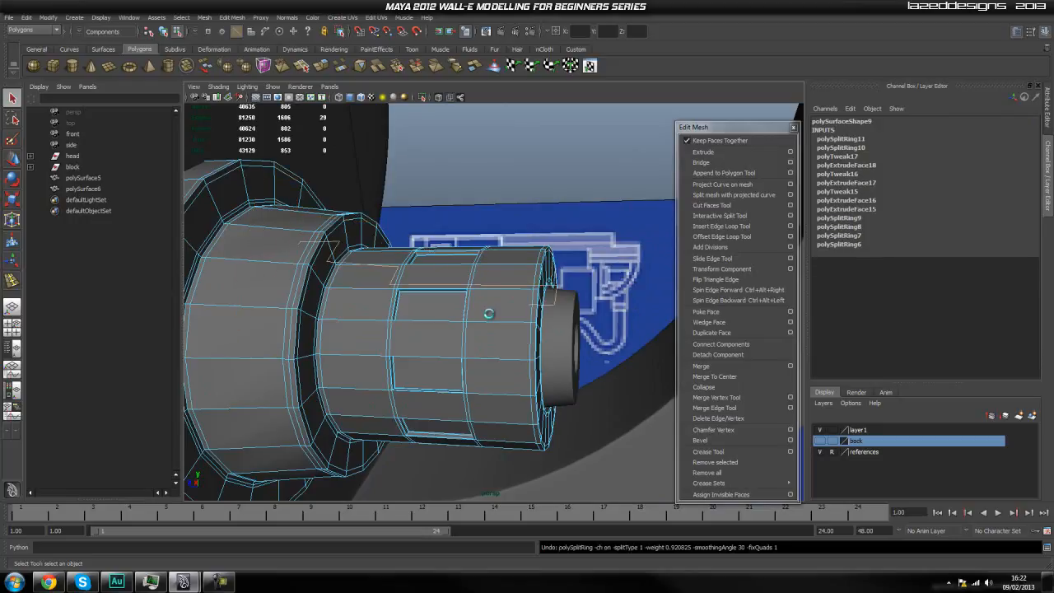
alt+drag(583, 224, 557, 261)
scroll(536, 280, up, 3)
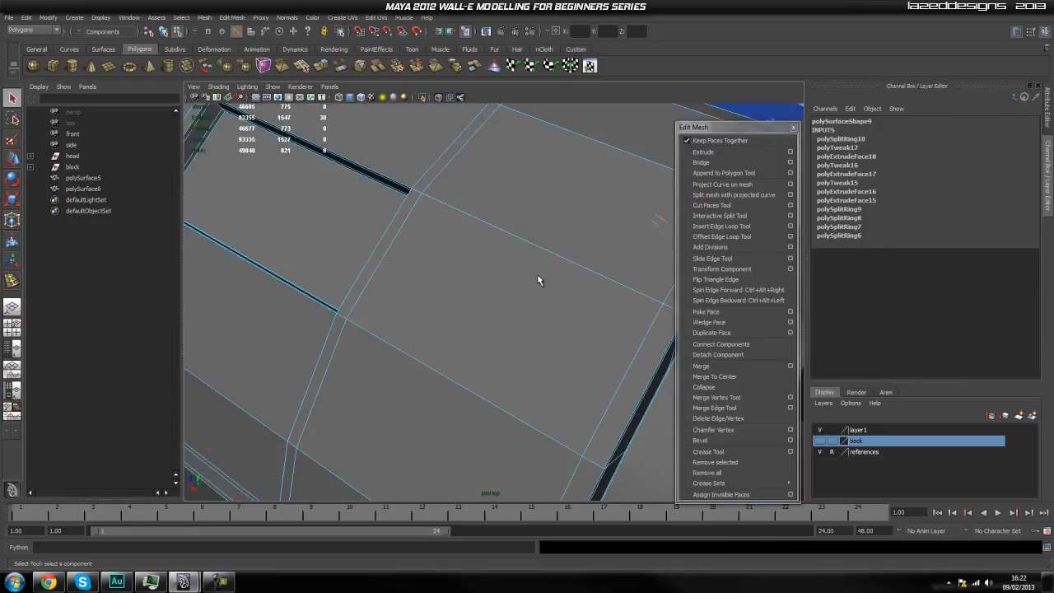
scroll(550, 264, down, 3)
scroll(541, 283, down, 3)
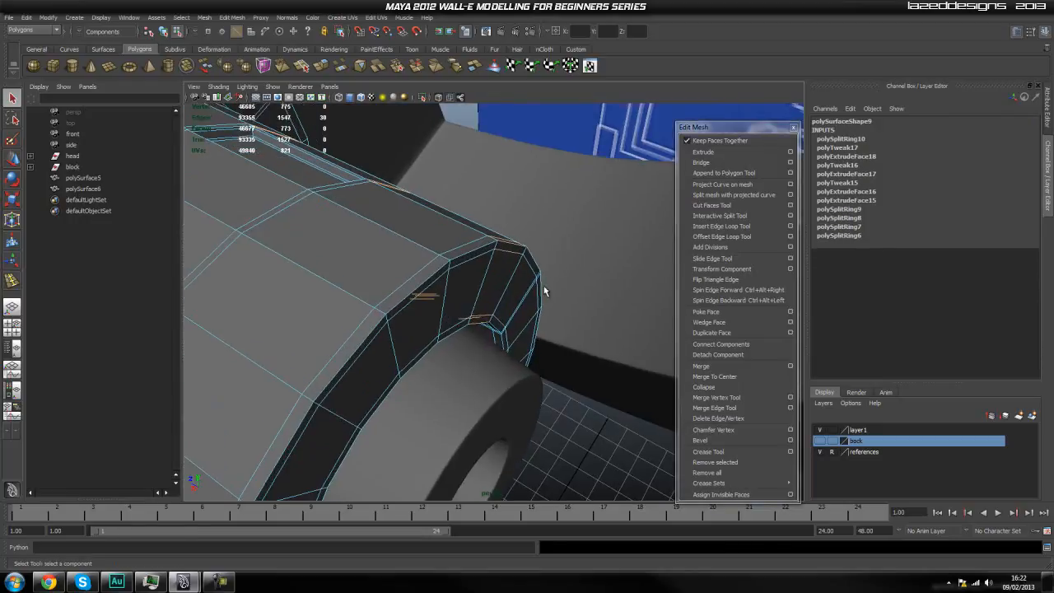
key(ctrl+z)
key(ctrl+z)
key(ctrl+z)
alt+drag(440, 304, 541, 269)
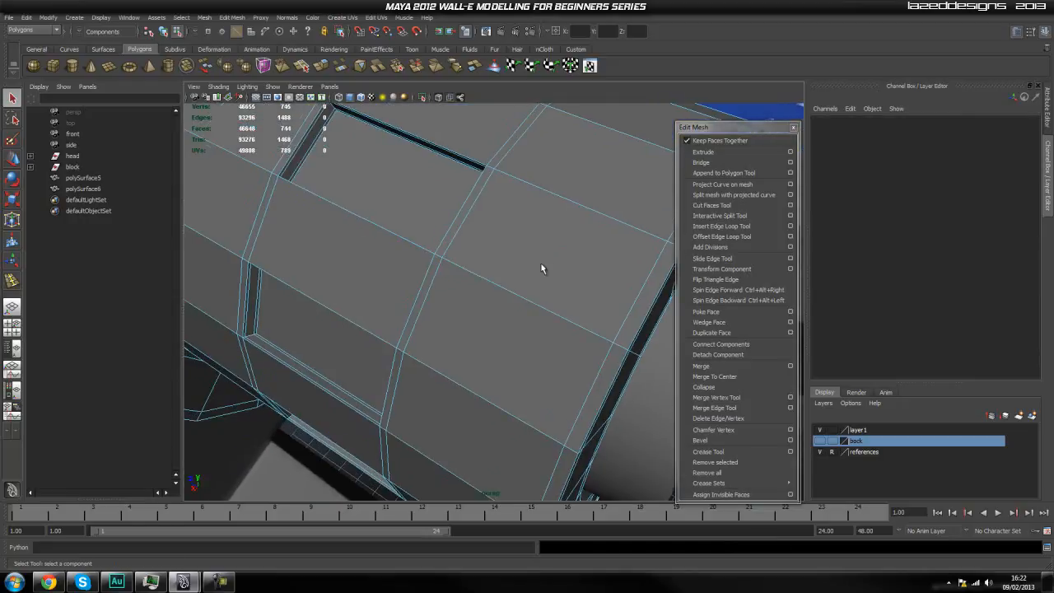
Return to object mode and display the cylinder in smooth preview.
alt+drag(469, 296, 508, 261)
scroll(508, 261, down, 3)
right_drag(494, 295, 519, 279)
click(520, 279)
key(3)
click(567, 239)
Examine the smoothed cylinder's rounded recesses and stepped profile from several angles.
scroll(567, 238, down, 2)
alt+drag(567, 239, 692, 381)
alt+drag(532, 391, 521, 305)
scroll(421, 328, up, 5)
click(419, 336)
scroll(478, 306, down, 5)
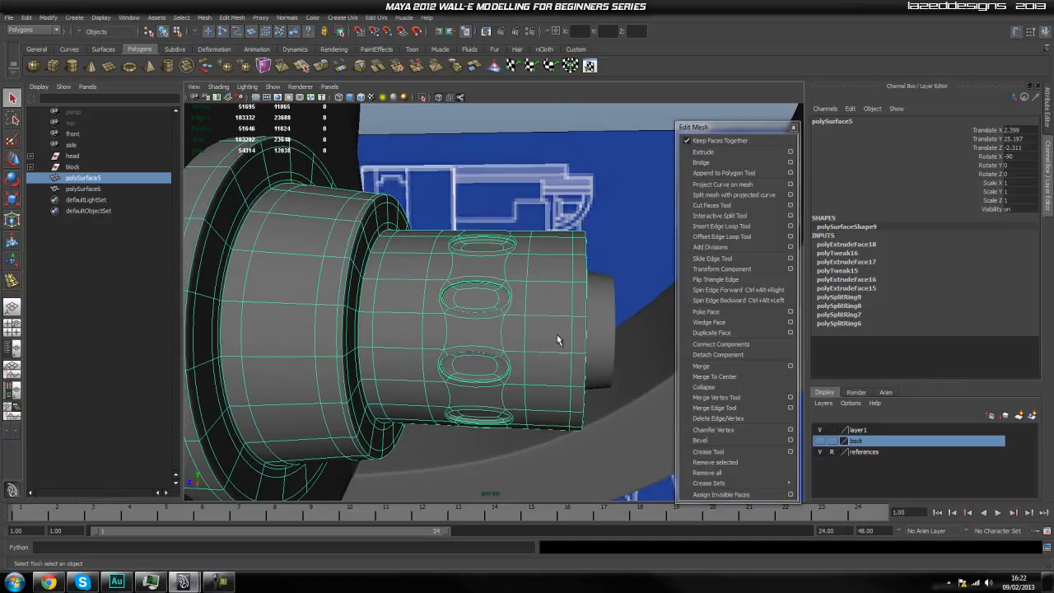
mouse_move(492, 297)
alt+mouse_down()
mouse_move(546, 290)
mouse_move(501, 299)
mouse_move(505, 281)
alt+mouse_up()
click(538, 156)
click(523, 277)
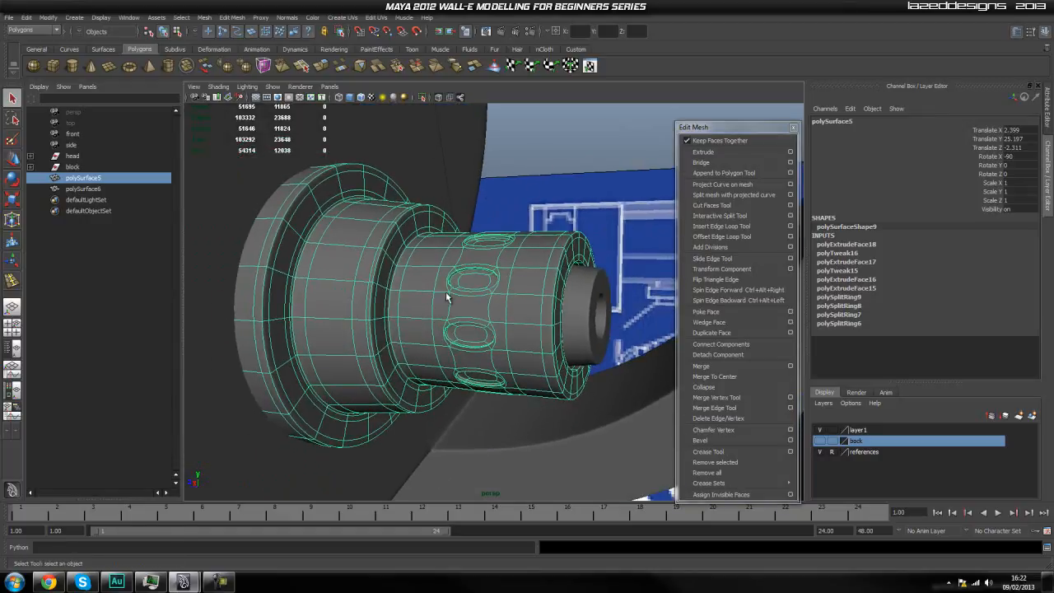
click(555, 152)
click(542, 277)
Examine the reworked cylinder's raised strips, the blocks inside its end rim and the inner holed ring.
key(alt+Tab)
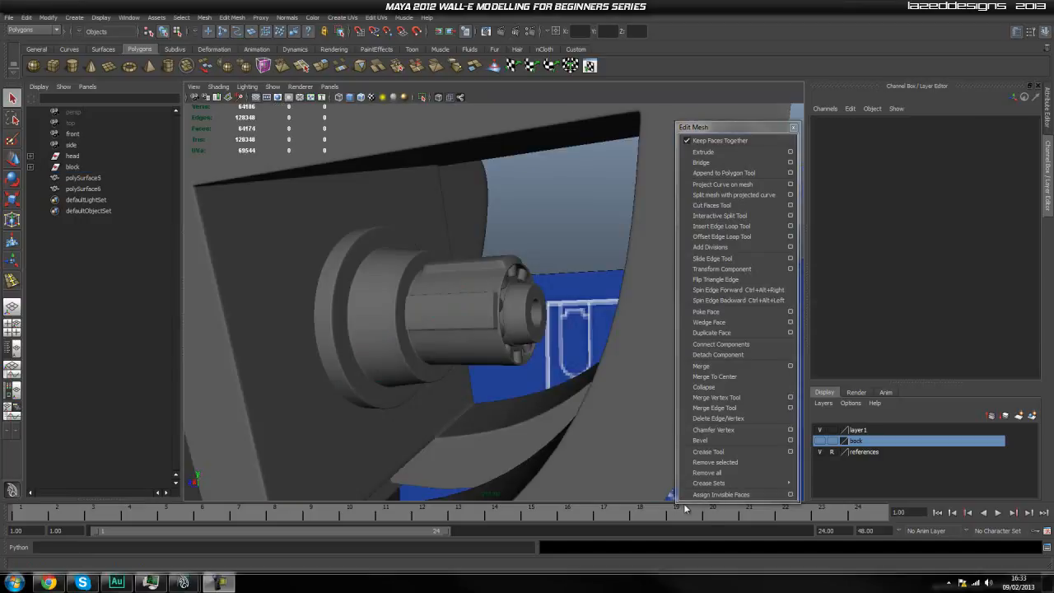
click(453, 408)
scroll(453, 406, up, 4)
alt+drag(520, 400, 404, 397)
alt+middle_drag(404, 398, 421, 374)
mouse_move(468, 407)
alt+mouse_down()
mouse_move(426, 401)
mouse_move(484, 409)
alt+mouse_up()
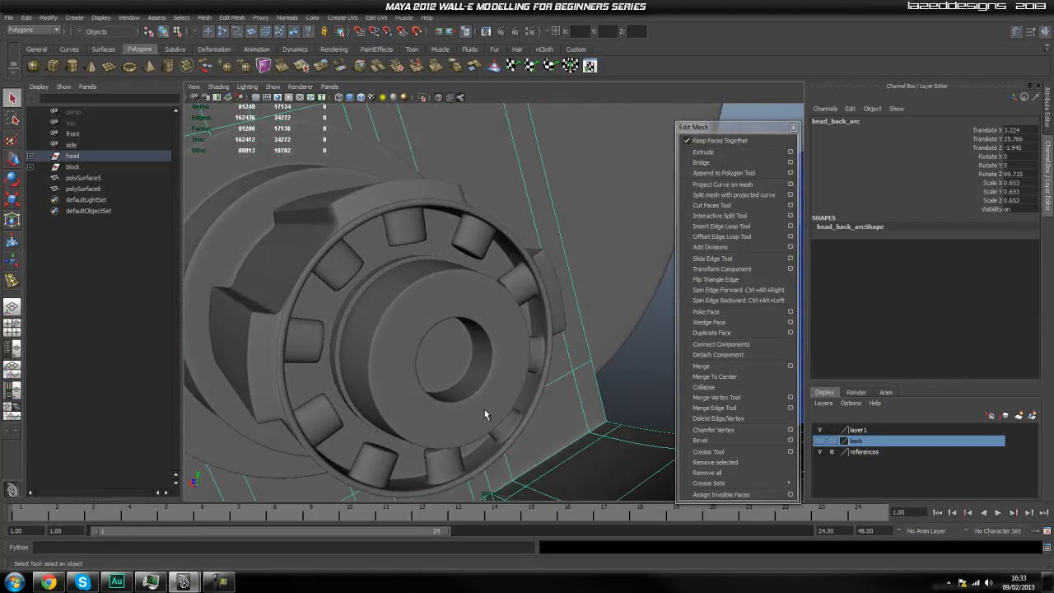
scroll(556, 344, up, 4)
scroll(556, 346, down, 3)
alt+drag(556, 348, 542, 374)
scroll(556, 355, up, 4)
scroll(542, 373, down, 3)
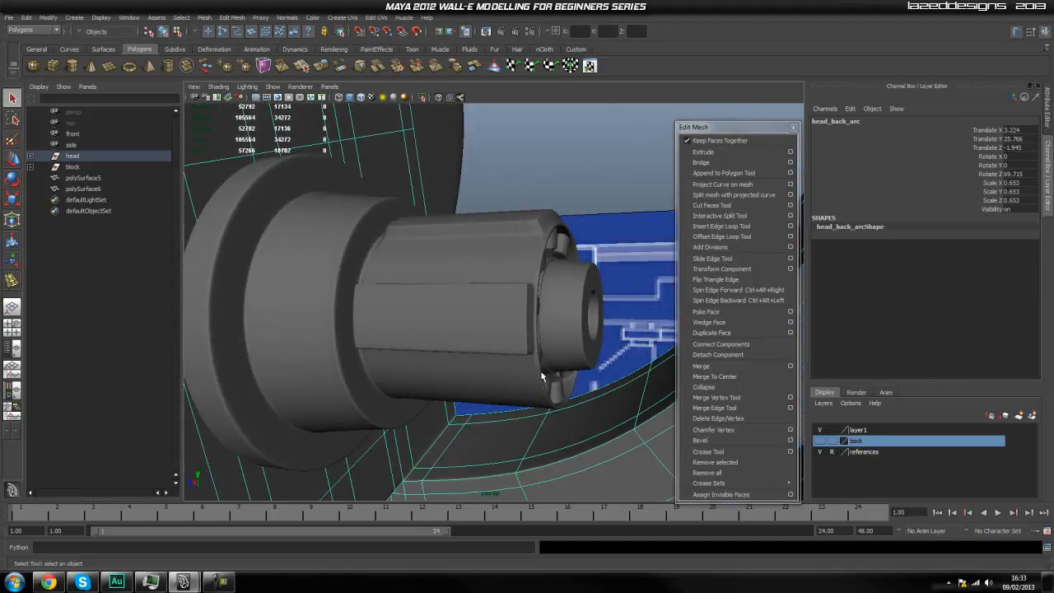
scroll(528, 367, up, 2)
alt+middle_drag(524, 368, 521, 373)
alt+drag(520, 372, 495, 351)
Select the reworked cylinder, show it unsmoothed and check its side faces in face mode before returning to object mode.
click(494, 351)
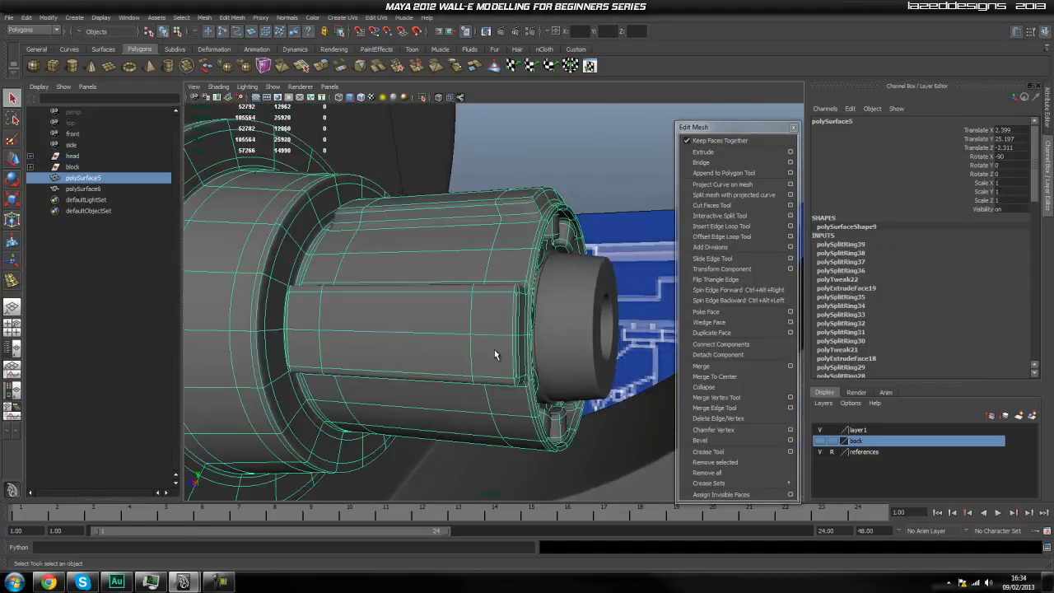
right_drag(458, 336, 503, 313)
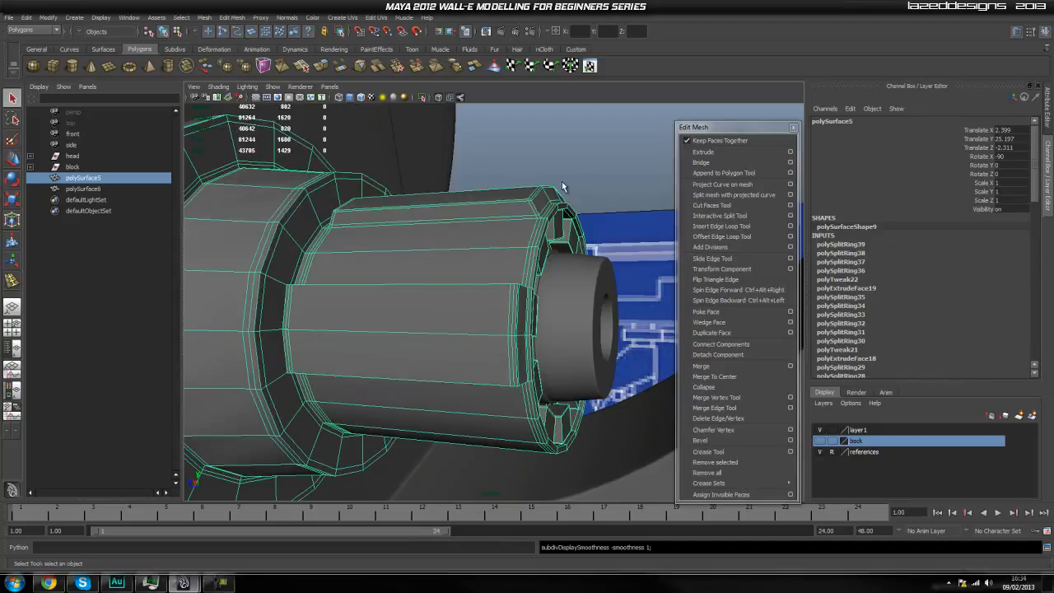
click(557, 169)
click(478, 307)
alt+drag(478, 370, 382, 365)
right_drag(381, 365, 397, 387)
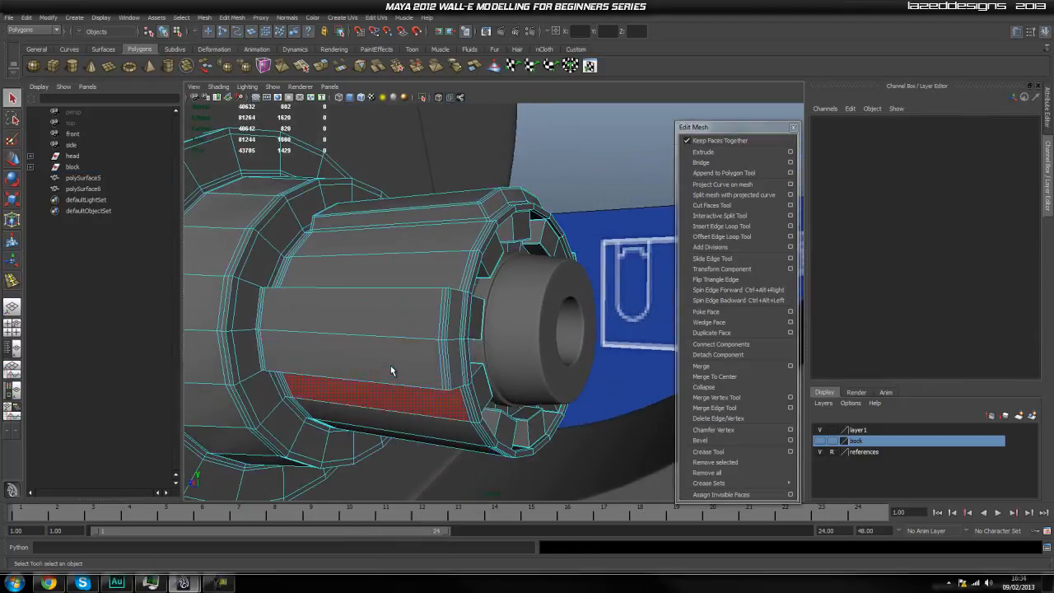
click(404, 305)
Isolate the reworked cylinder in the viewport so only that mesh is shown.
alt+drag(536, 212, 440, 305)
right_drag(389, 290, 424, 278)
click(423, 99)
click(564, 220)
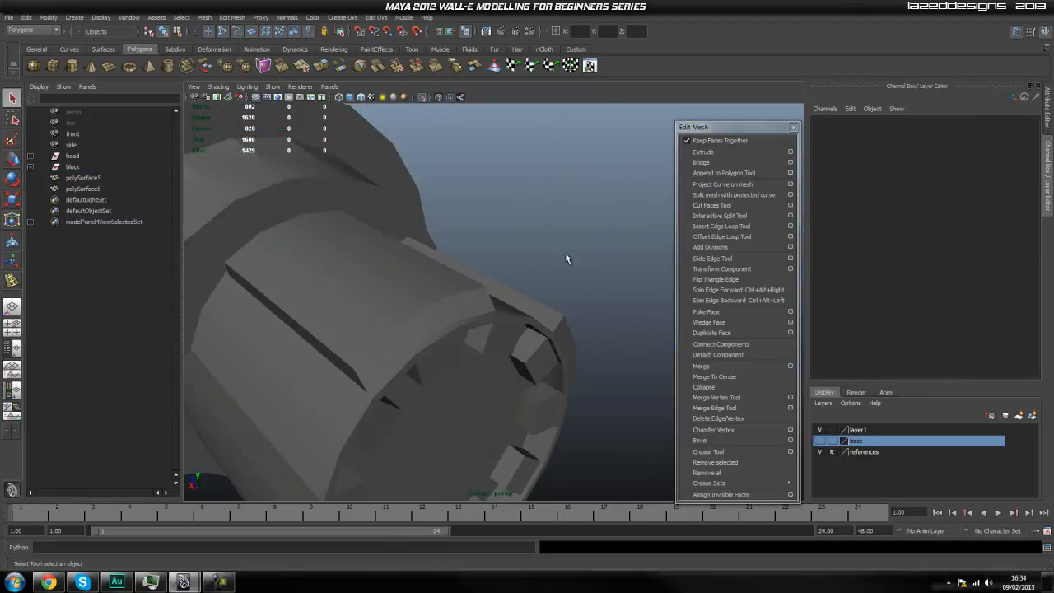
Select the isolated cylinder and examine the supporting edges around its raised strips and end blocks.
scroll(494, 333, down, 3)
alt+drag(483, 351, 502, 333)
click(417, 365)
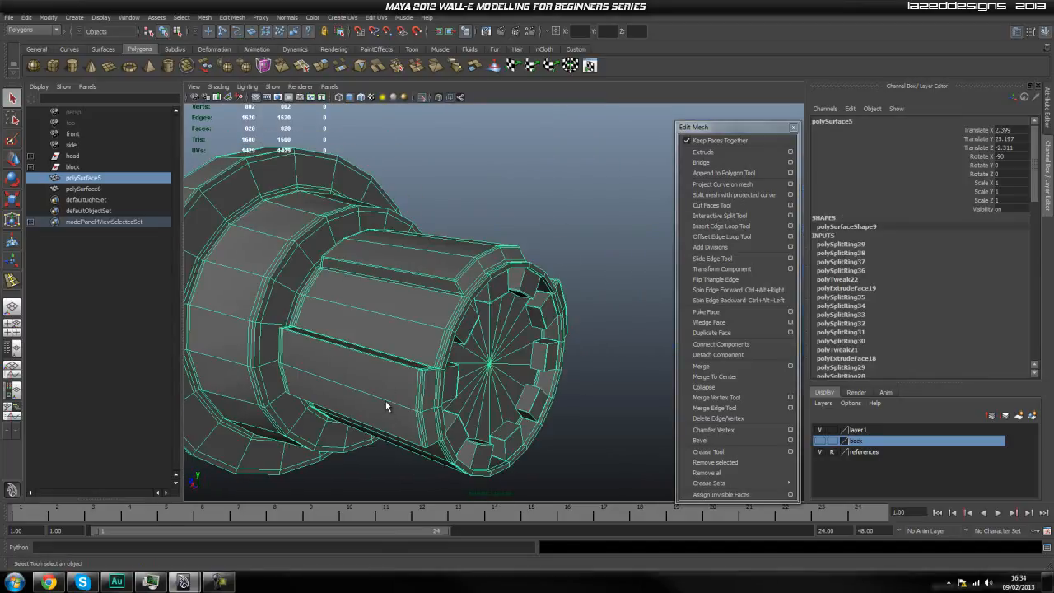
alt+drag(450, 280, 426, 292)
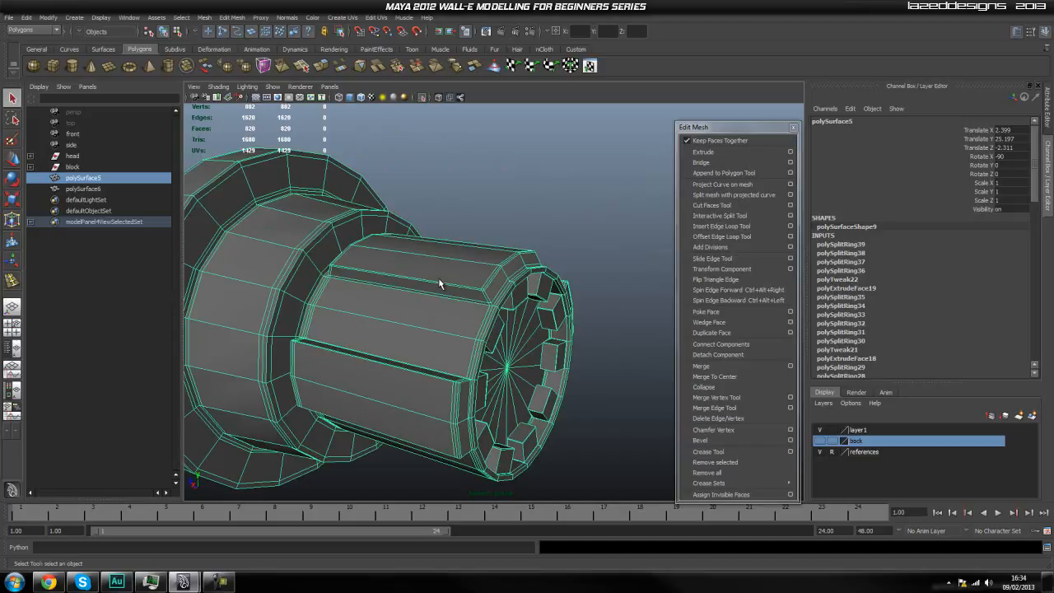
scroll(463, 274, up, 4)
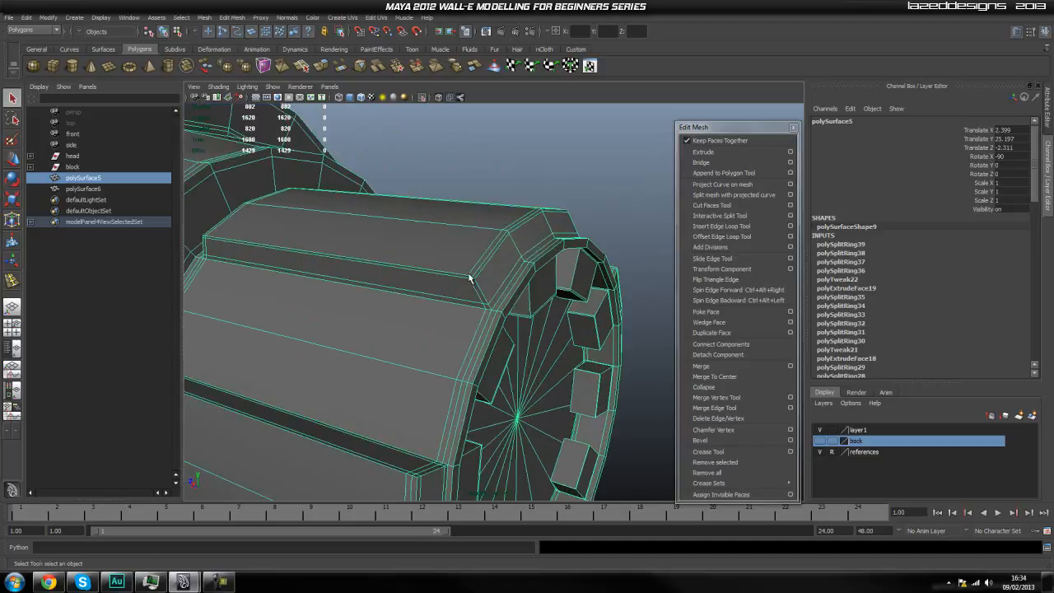
scroll(460, 237, up, 1)
scroll(442, 215, down, 1)
alt+right_drag(445, 220, 471, 255)
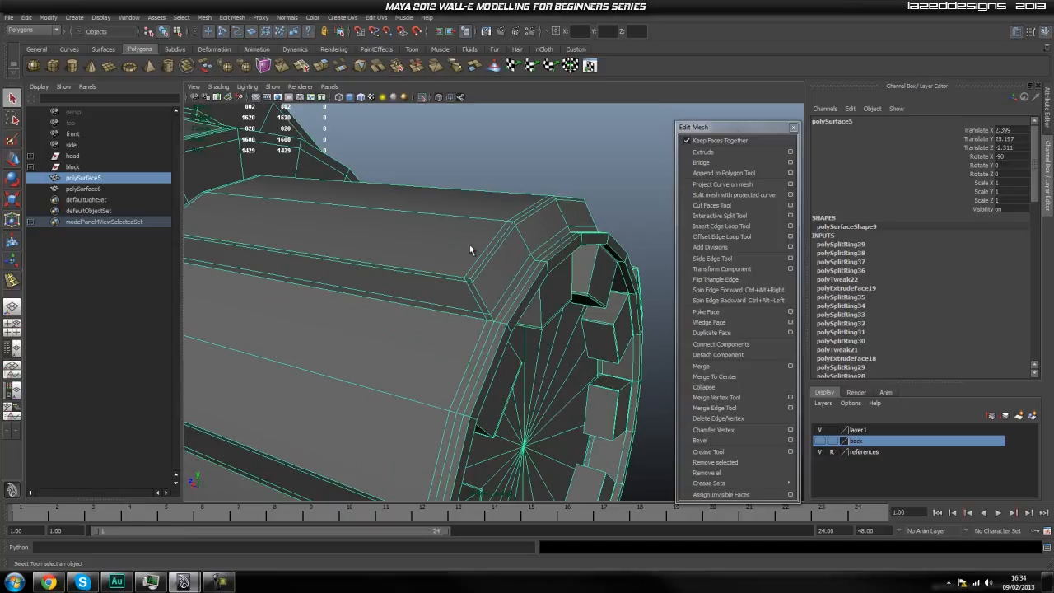
Examine the edge loops along the isolated cylinder's raised strips and around its end rim.
alt+middle_drag(461, 247, 541, 275)
alt+drag(541, 275, 516, 280)
alt+middle_drag(565, 379, 482, 253)
alt+drag(551, 276, 478, 264)
alt+middle_drag(421, 194, 445, 229)
scroll(449, 230, down, 4)
alt+drag(519, 228, 415, 220)
alt+middle_drag(420, 218, 424, 234)
alt+drag(424, 234, 452, 284)
alt+right_drag(452, 284, 462, 227)
alt+drag(543, 318, 530, 366)
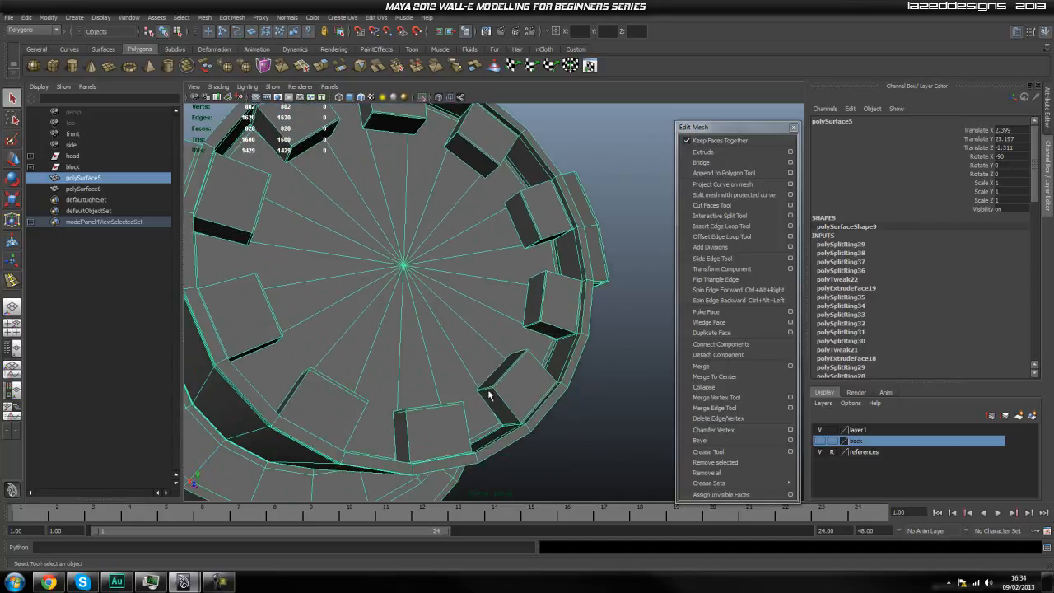
Inspect the blocks inside the end rim and the edges where they meet the rim wall.
alt+drag(467, 237, 470, 220)
alt+middle_drag(479, 199, 458, 274)
alt+right_drag(458, 274, 468, 255)
alt+middle_drag(432, 224, 453, 232)
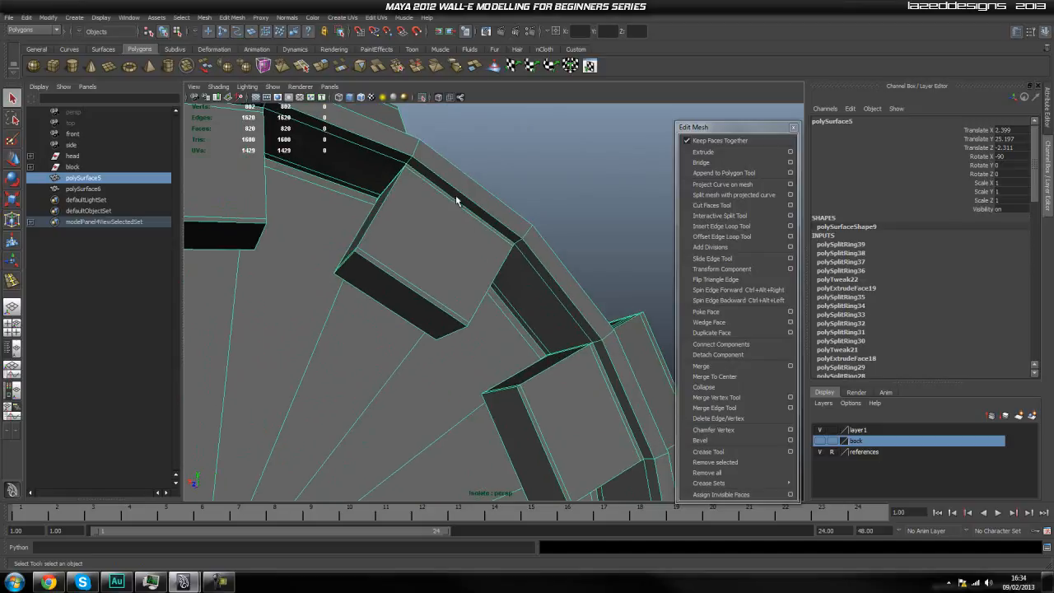
scroll(416, 280, down, 5)
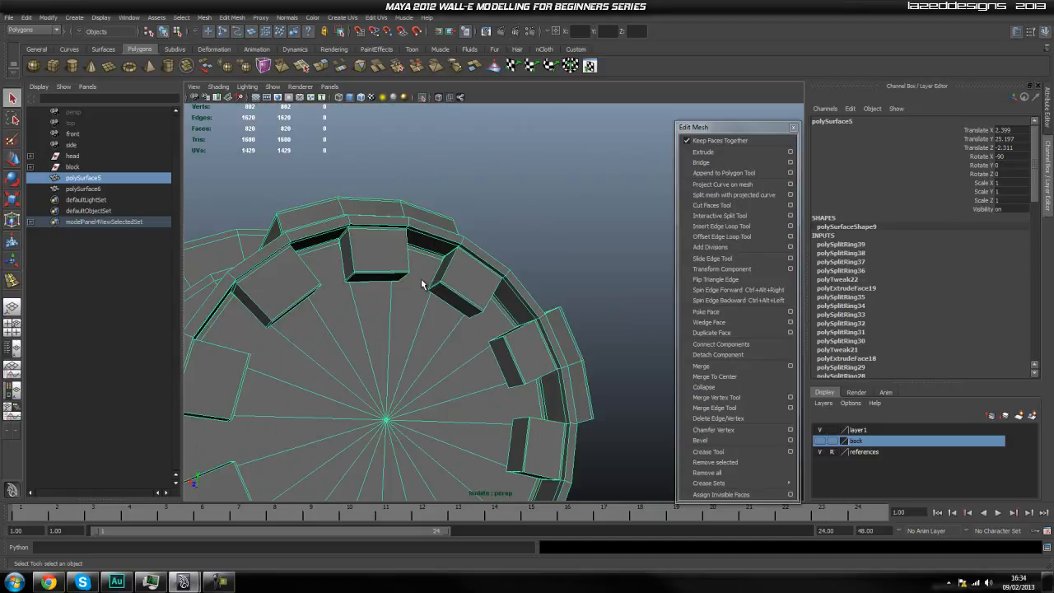
Preview the cylinder smoothed, return it to the unsmoothed display and compare the end blocks' edges.
key(3)
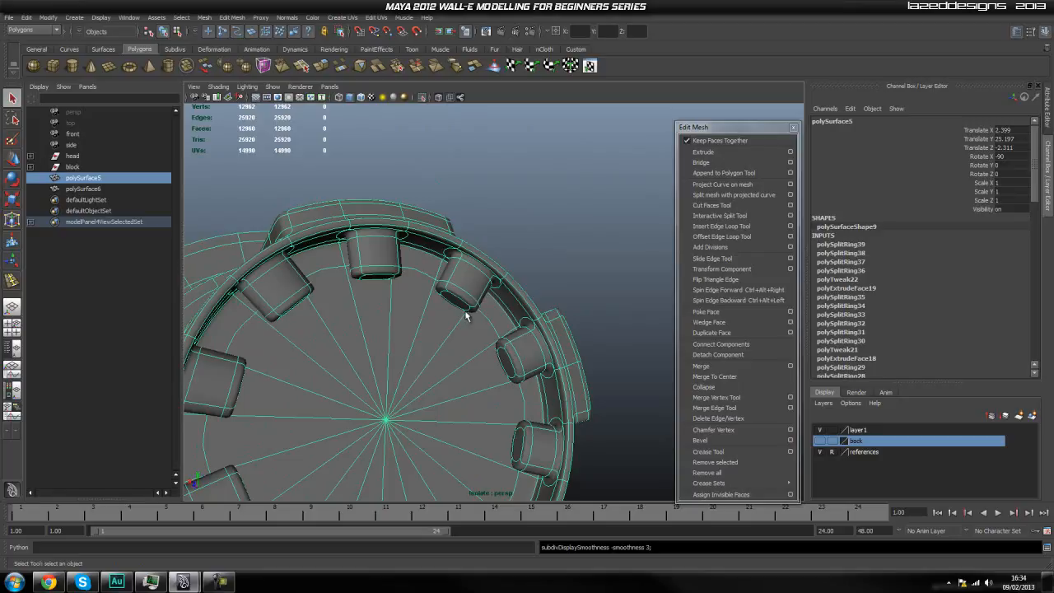
key(1)
scroll(454, 305, down, 4)
alt+drag(454, 307, 500, 339)
scroll(510, 388, down, 4)
scroll(516, 360, up, 5)
scroll(531, 363, up, 5)
scroll(511, 339, down, 4)
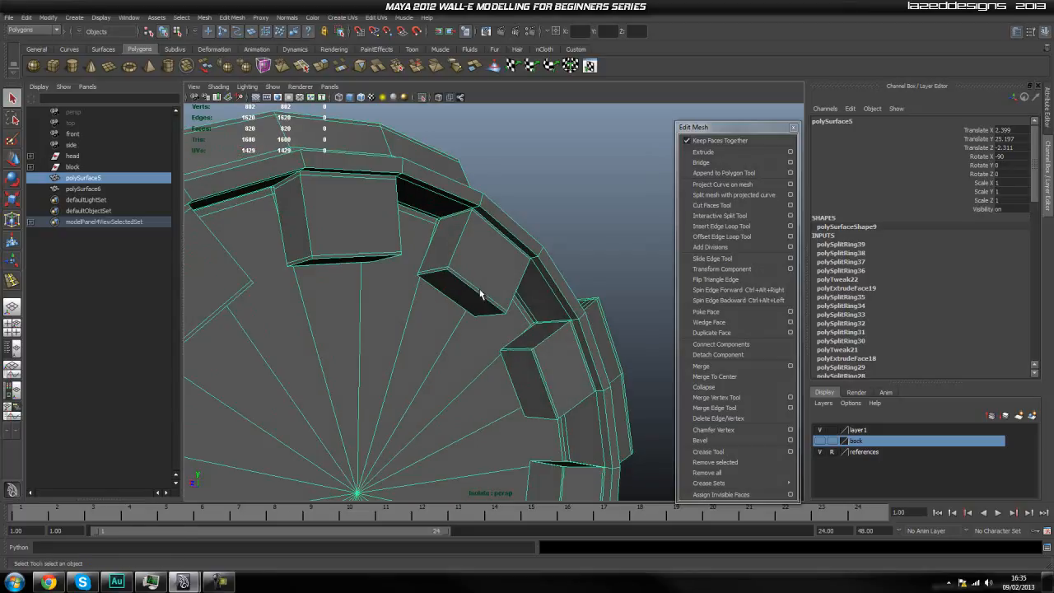
scroll(504, 313, down, 4)
alt+drag(504, 313, 474, 395)
scroll(474, 395, down, 3)
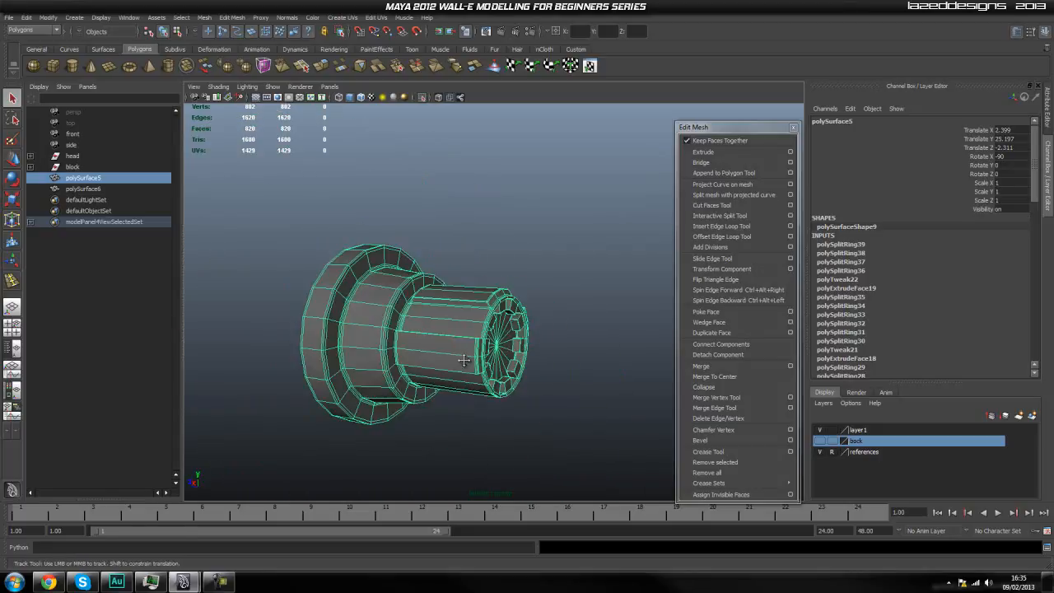
Show the cylinder smoothed, deselect it and leave isolation so the whole model is displayed.
key(3)
click(565, 330)
scroll(537, 353, up, 2)
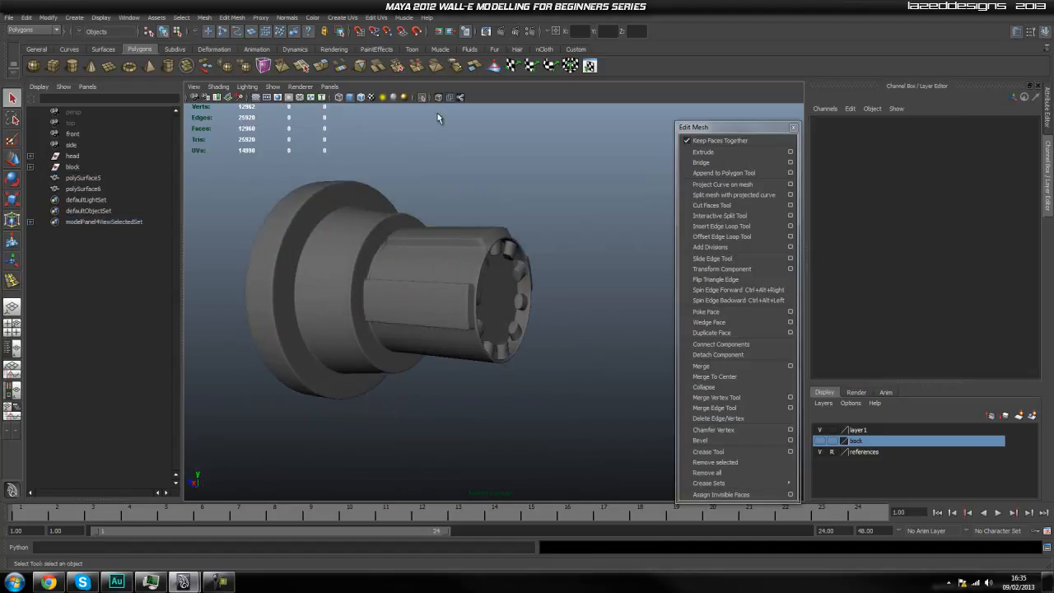
key(ctrl+1)
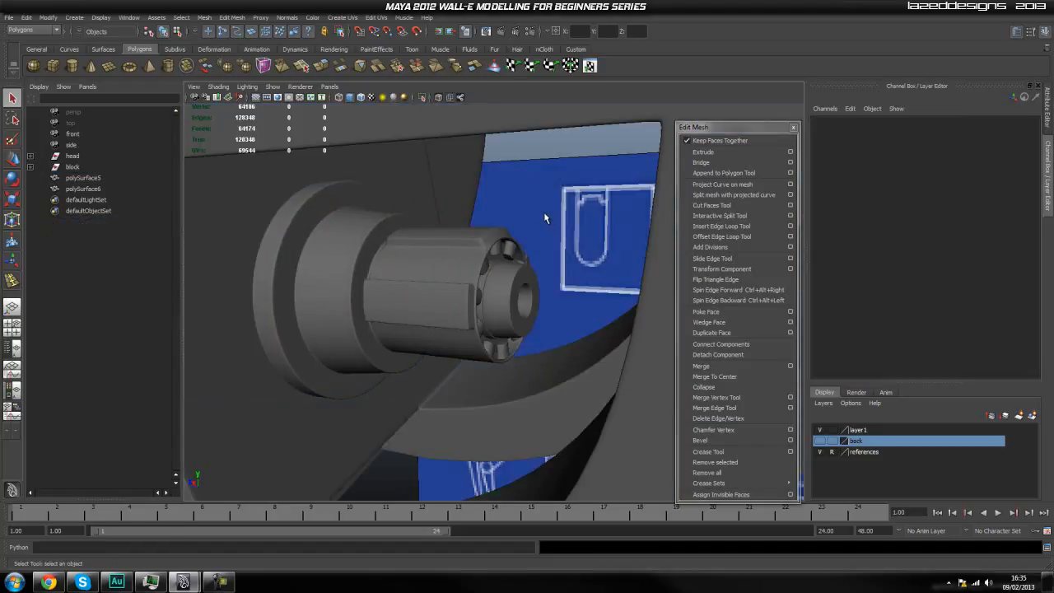
scroll(529, 234, down, 5)
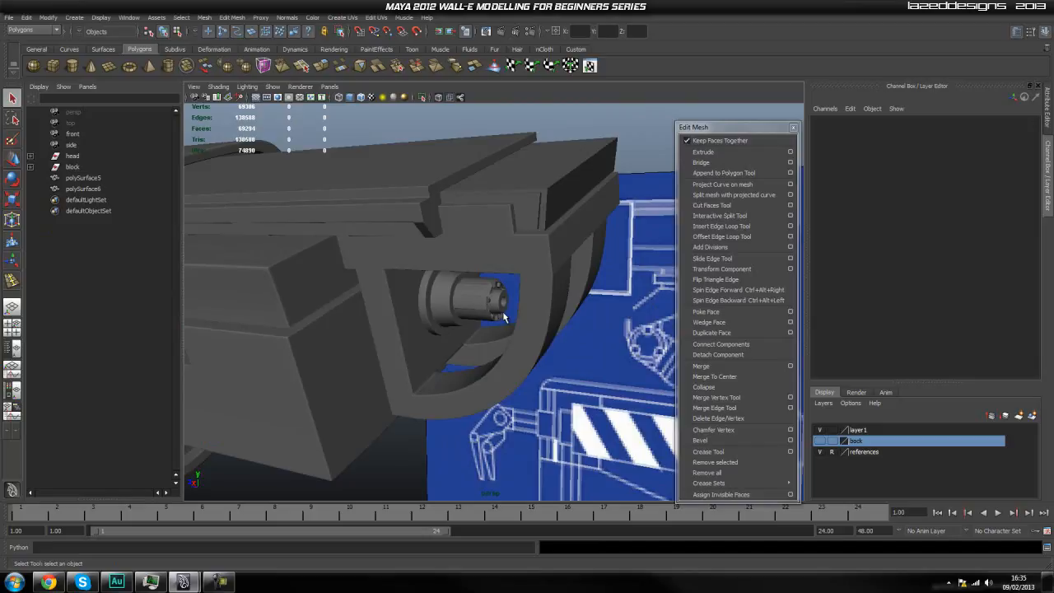
Select the holed ring at the cylinder's end, show it unsmoothed and switch it to face mode.
scroll(498, 324, up, 10)
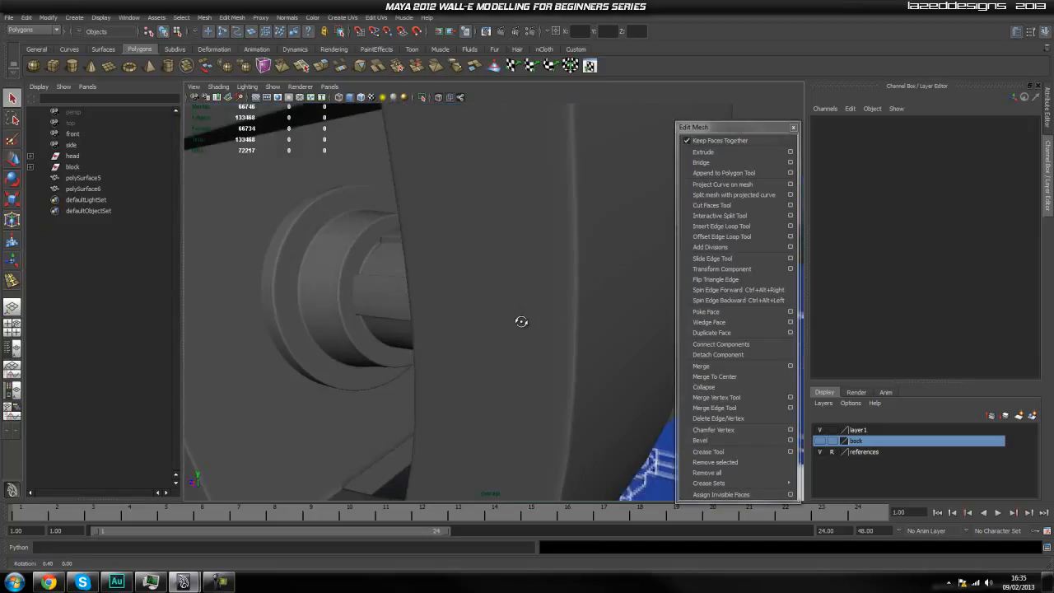
scroll(505, 303, up, 4)
alt+drag(505, 303, 464, 309)
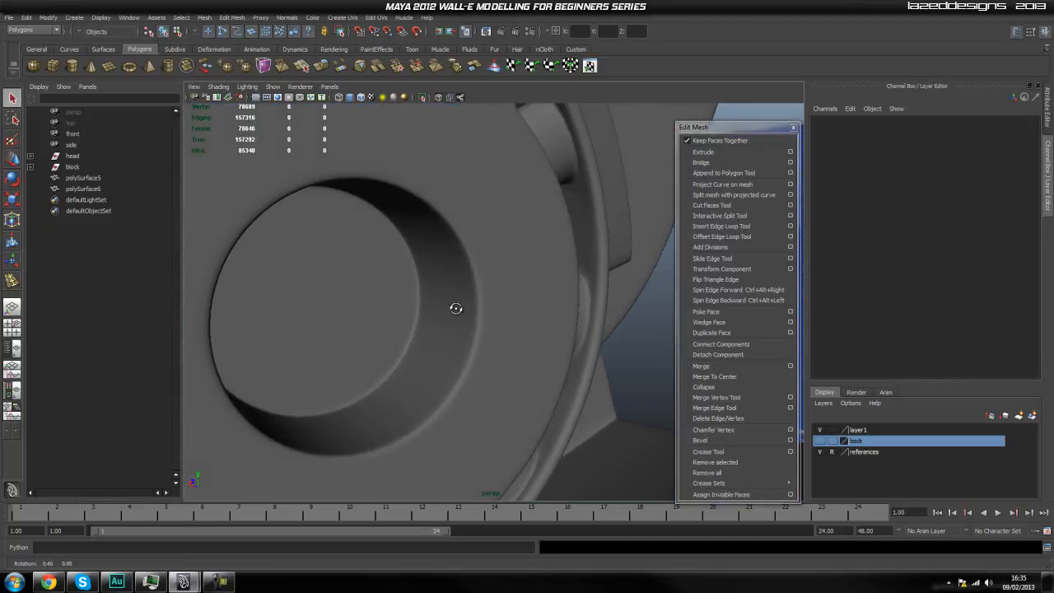
scroll(420, 301, up, 2)
scroll(412, 292, down, 4)
right_drag(410, 289, 427, 273)
click(430, 246)
key(1)
scroll(401, 262, up, 5)
alt+middle_drag(388, 258, 411, 263)
Select all 20 triangular faces forming the floor of the ring's central hole.
click(415, 210)
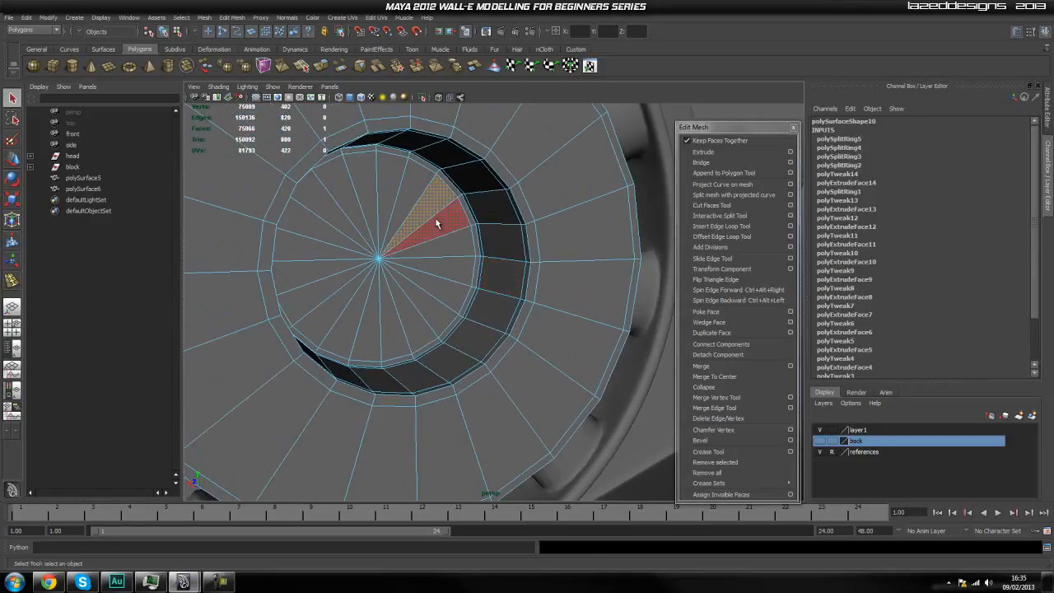
shift+click(449, 268)
shift+click(436, 293)
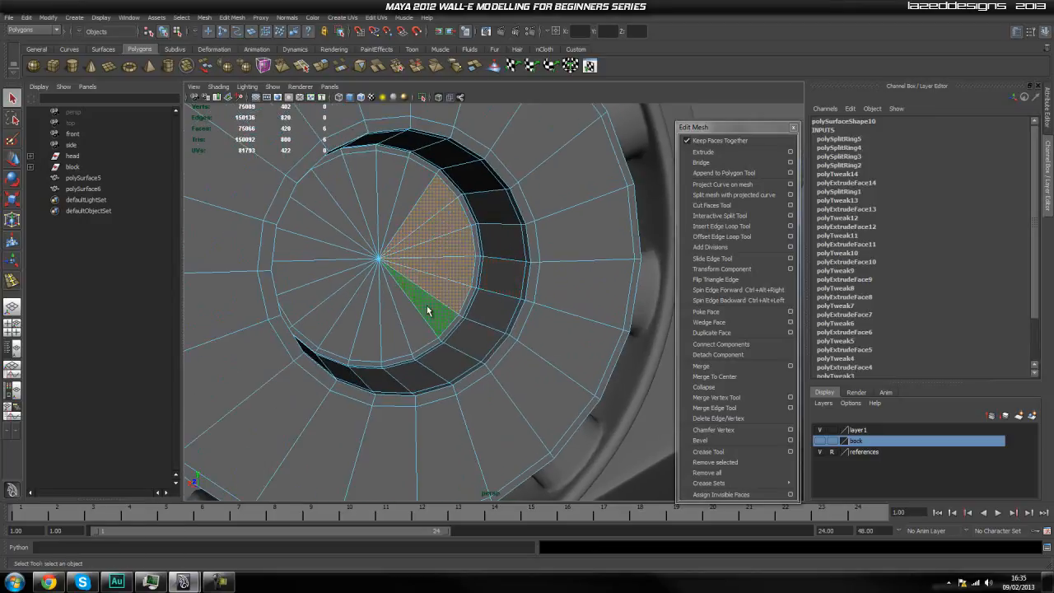
shift+click(426, 305)
shift+click(390, 331)
shift+click(375, 329)
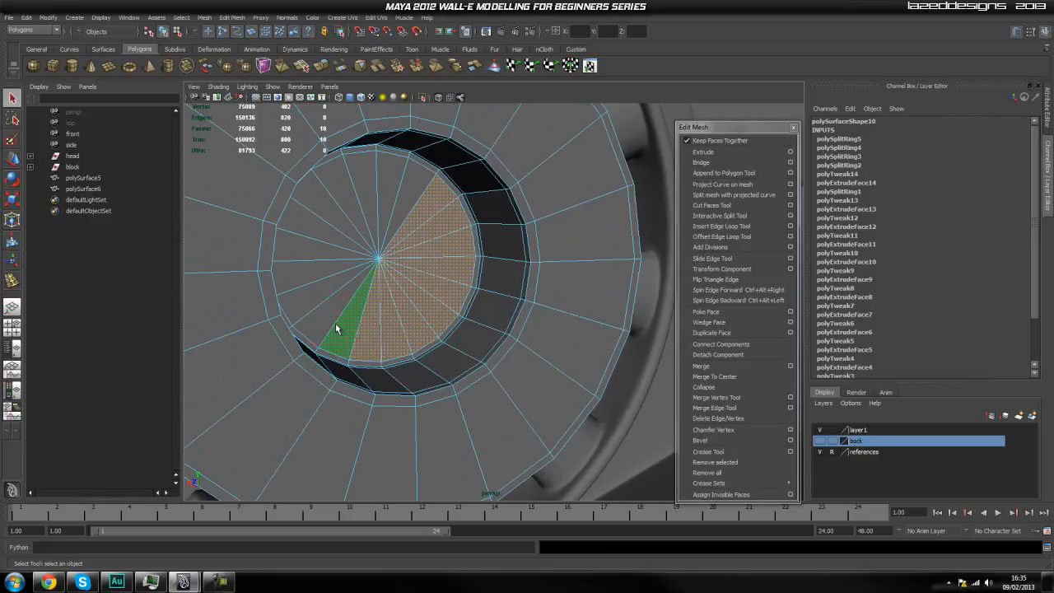
shift+click(341, 329)
shift+click(329, 307)
shift+click(314, 299)
shift+click(309, 270)
shift+click(311, 247)
shift+click(315, 236)
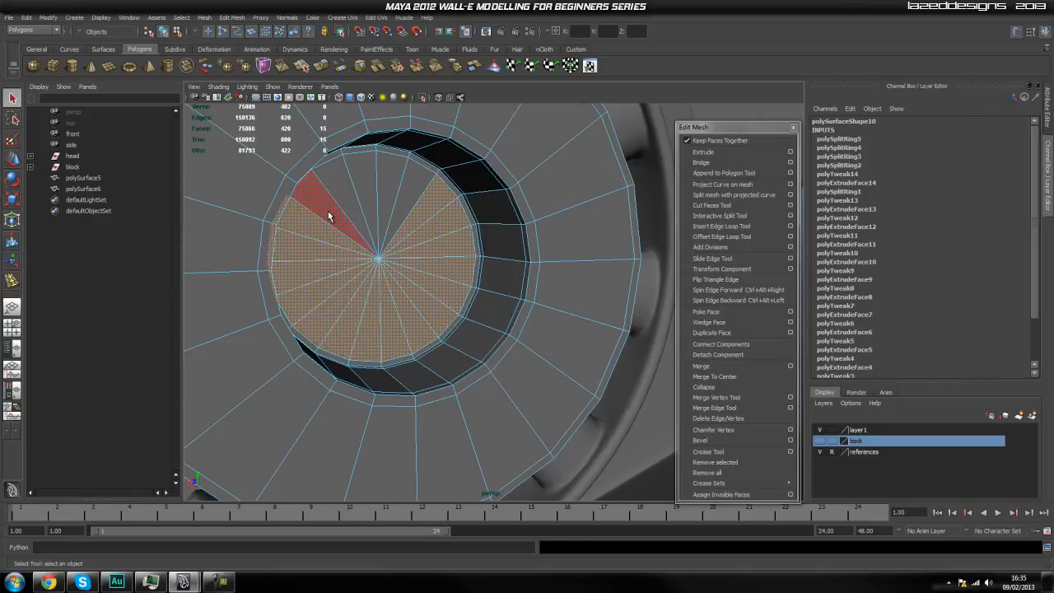
shift+click(329, 220)
shift+click(346, 198)
shift+click(368, 185)
shift+click(395, 179)
shift+click(412, 178)
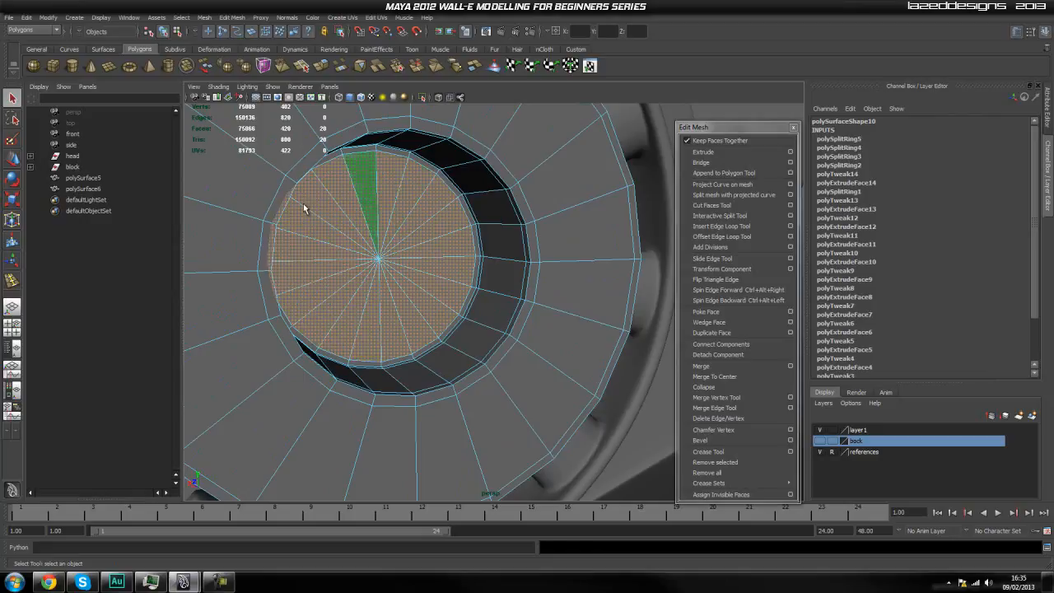
Duplicate the selected hole-floor faces as a separate mesh and unparent both resulting meshes from their group.
scroll(430, 233, down, 4)
scroll(433, 236, down, 4)
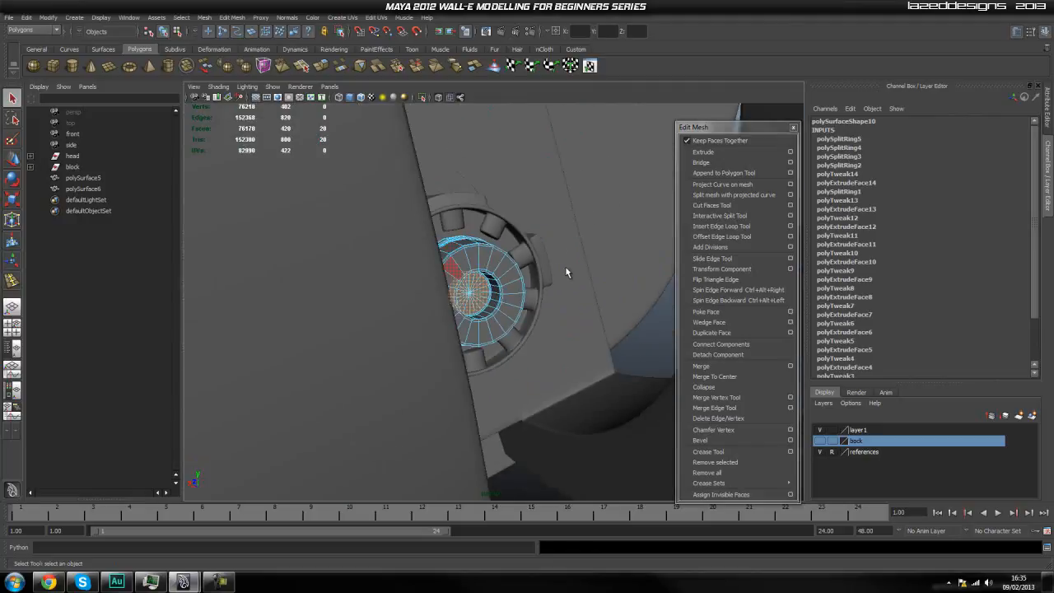
click(180, 18)
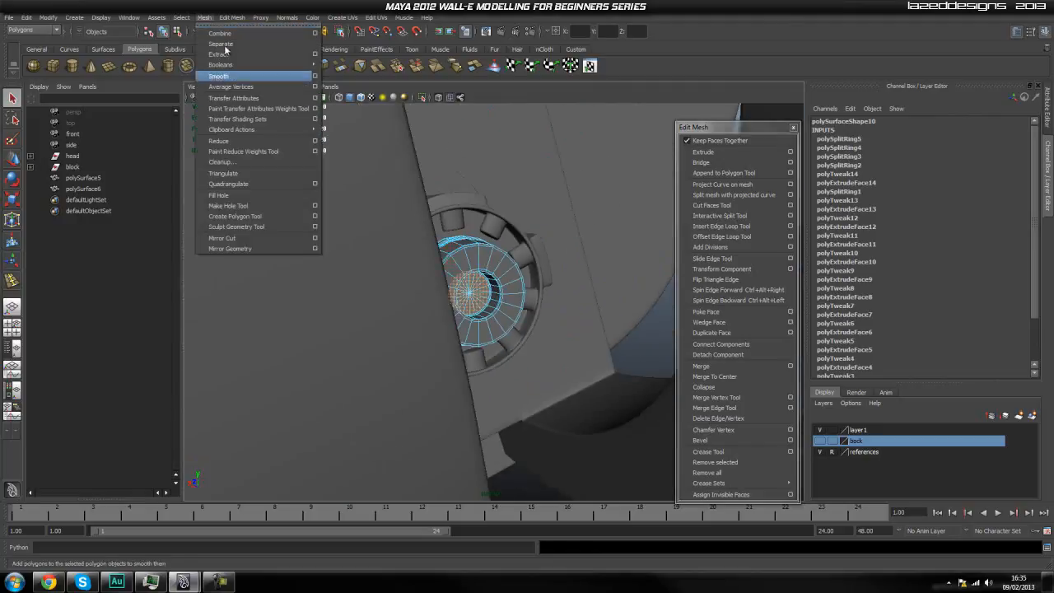
mouse_move(218, 17)
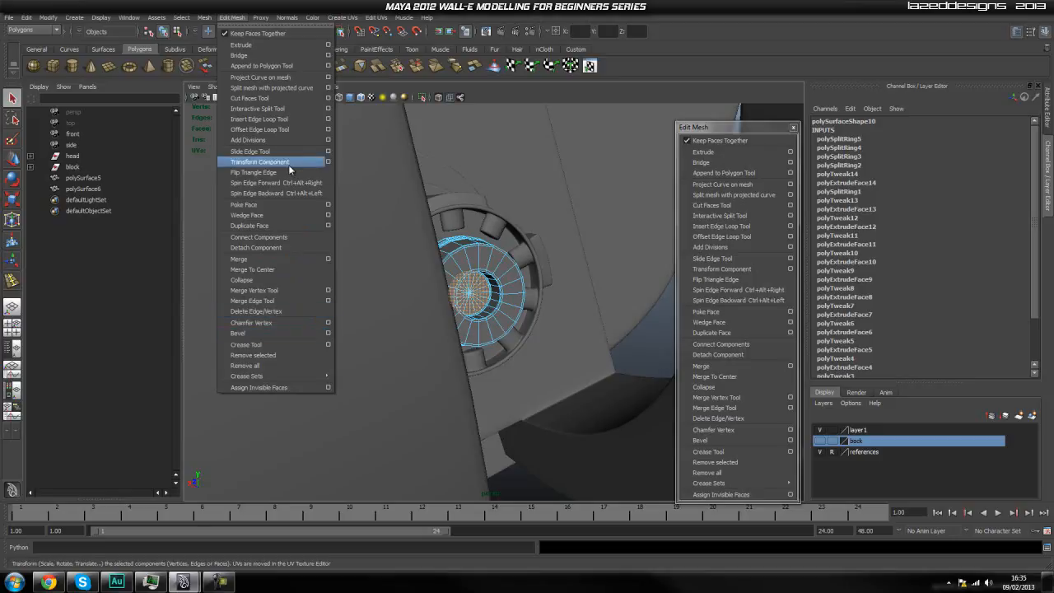
click(290, 225)
click(97, 212)
ctrl+click(107, 202)
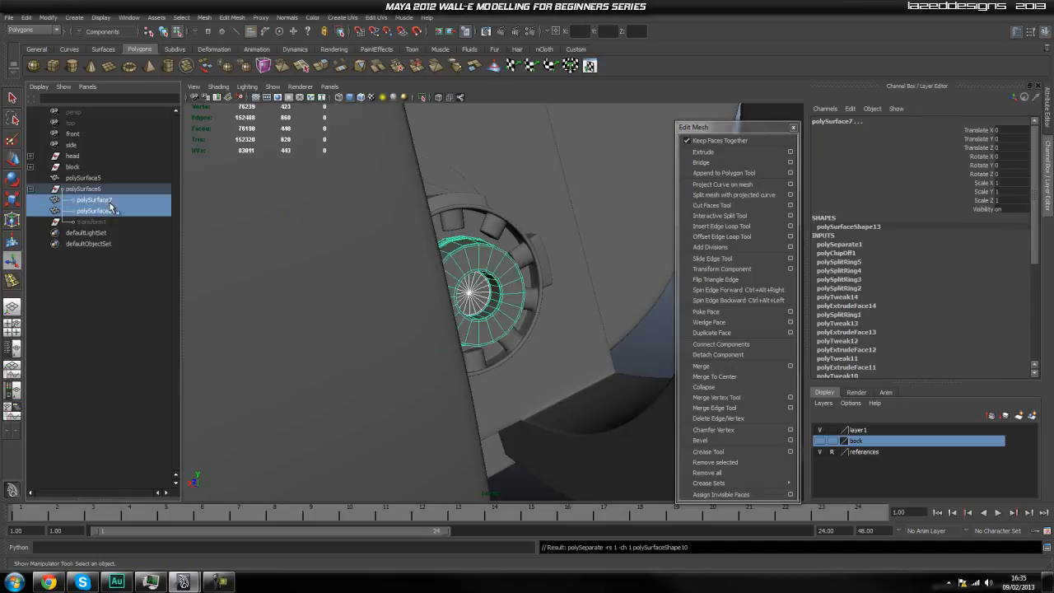
key(shift+p)
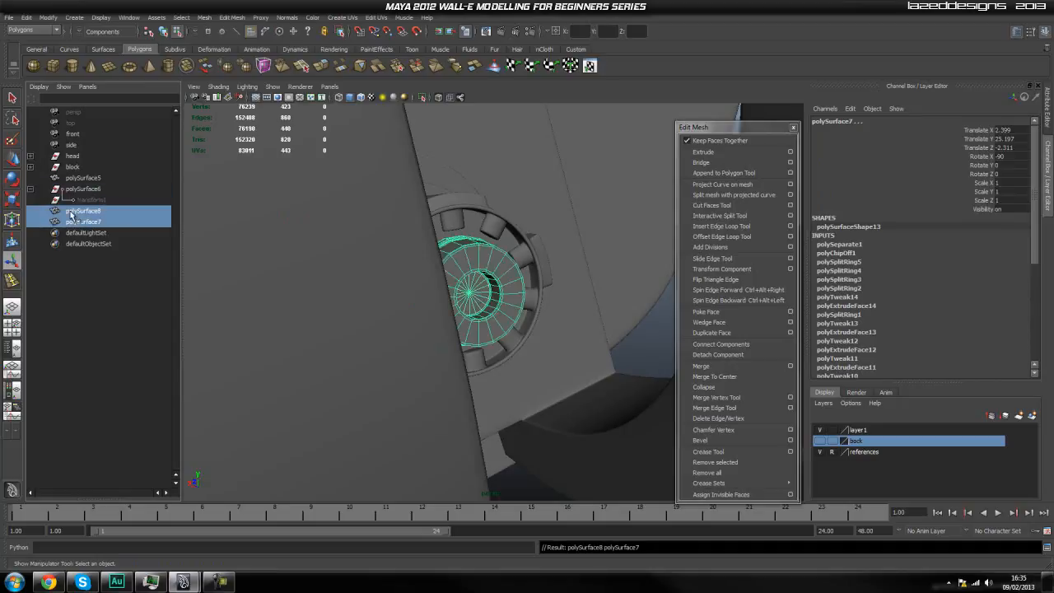
Try deleting the leftover polySurface6 group, then undo the deletion.
click(97, 191)
click(27, 17)
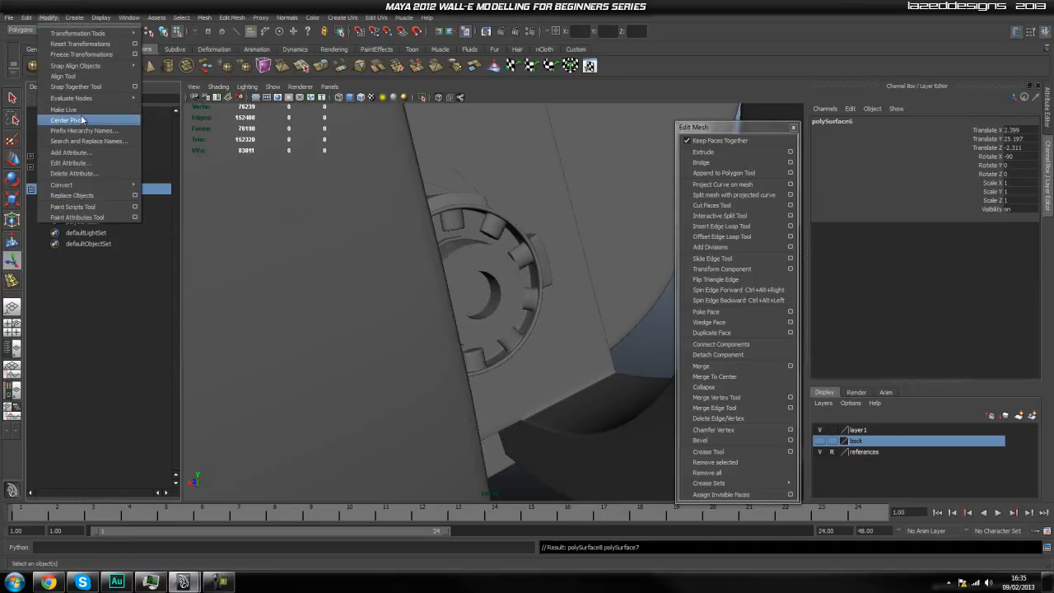
mouse_move(84, 134)
click(158, 139)
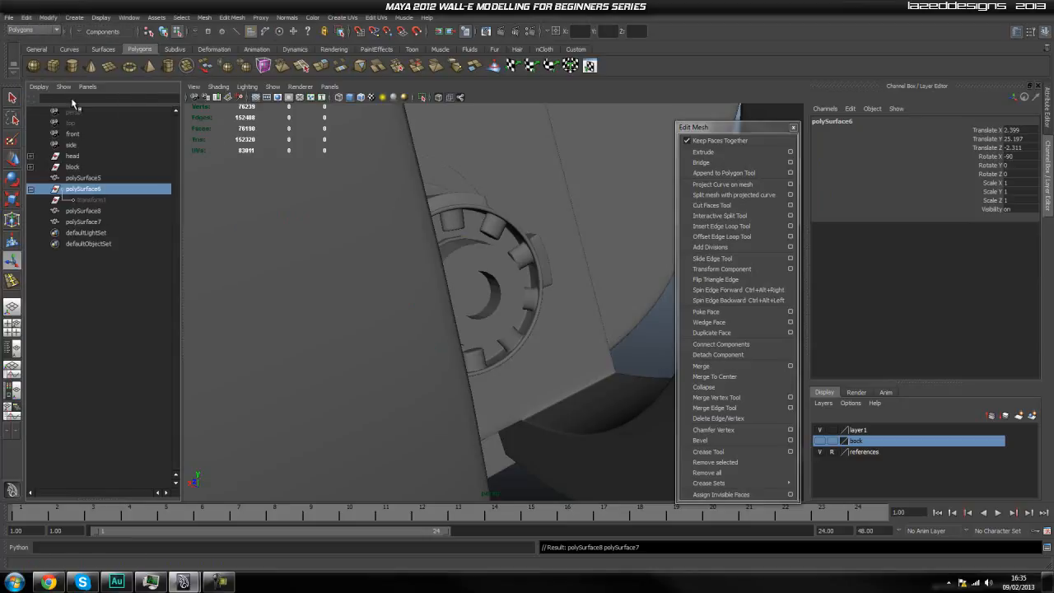
click(92, 211)
click(101, 190)
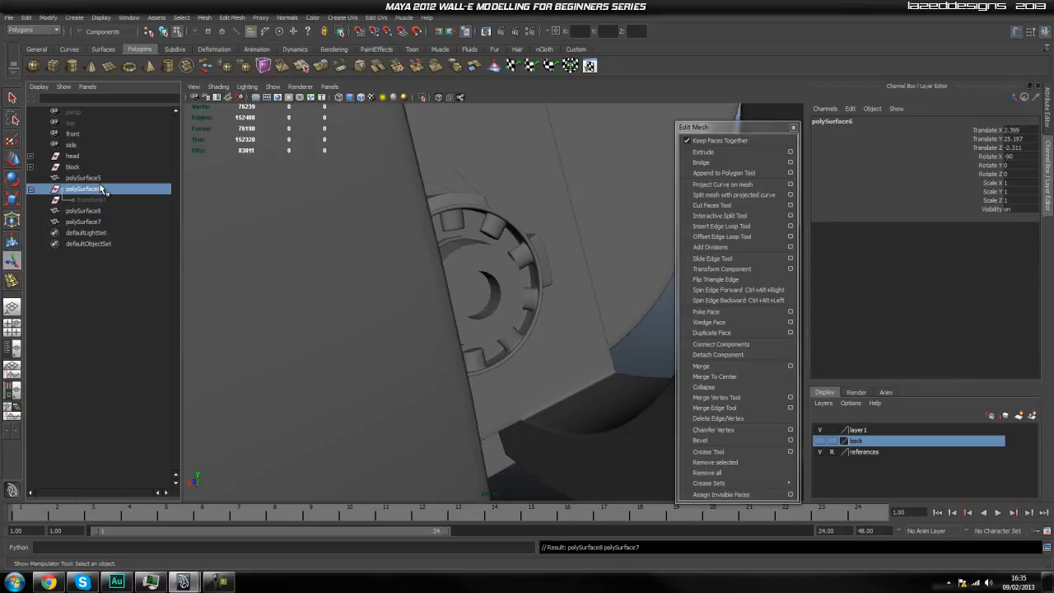
key(Delete)
key(ctrl+z)
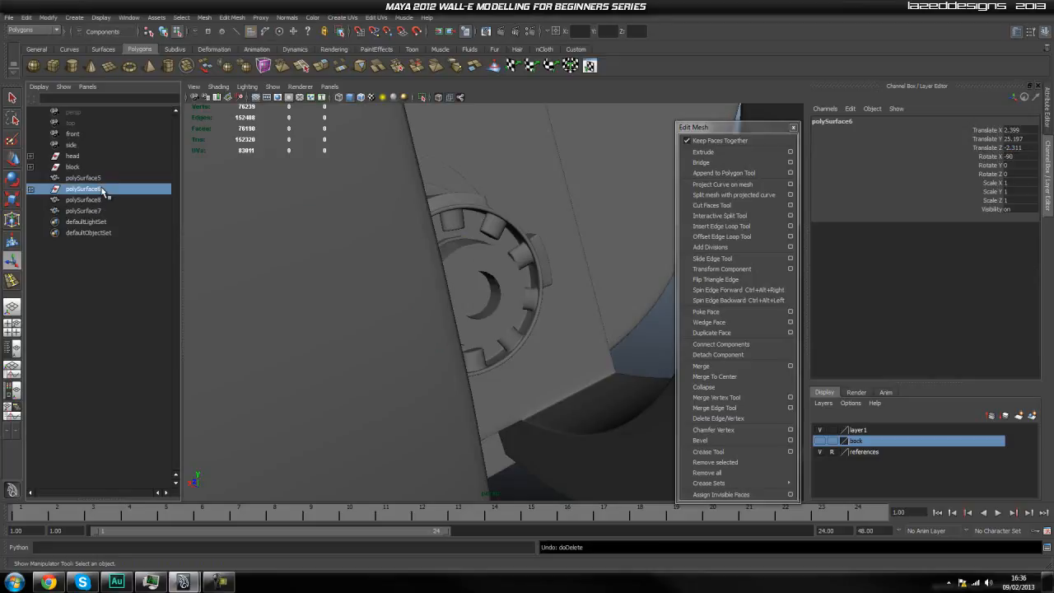
Delete all construction history in the scene and clear the leftover polySurface6 group.
alt+drag(495, 199, 480, 204)
click(31, 189)
click(95, 203)
click(102, 191)
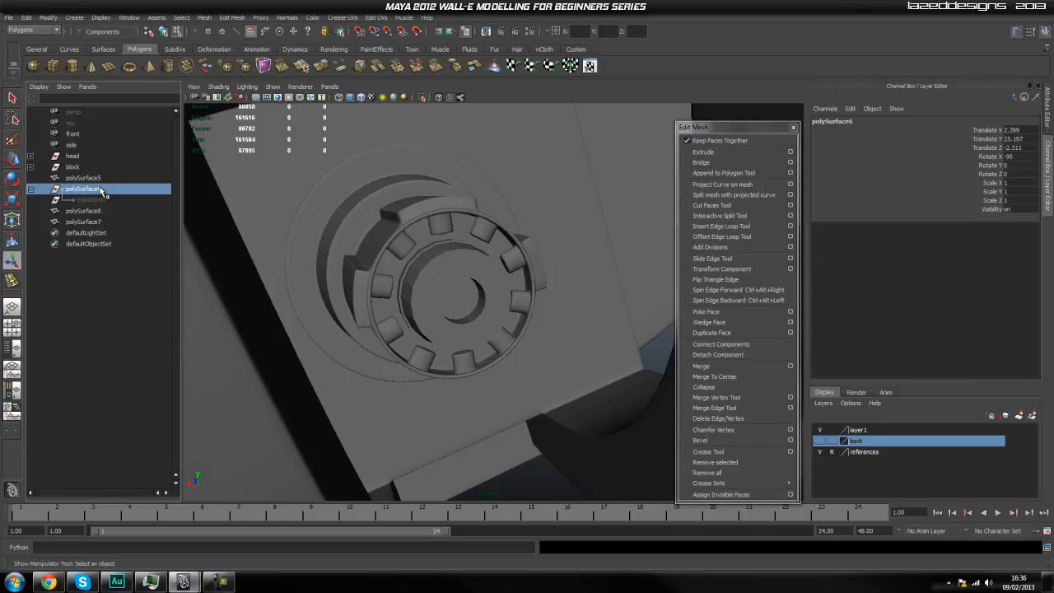
click(44, 19)
mouse_move(29, 18)
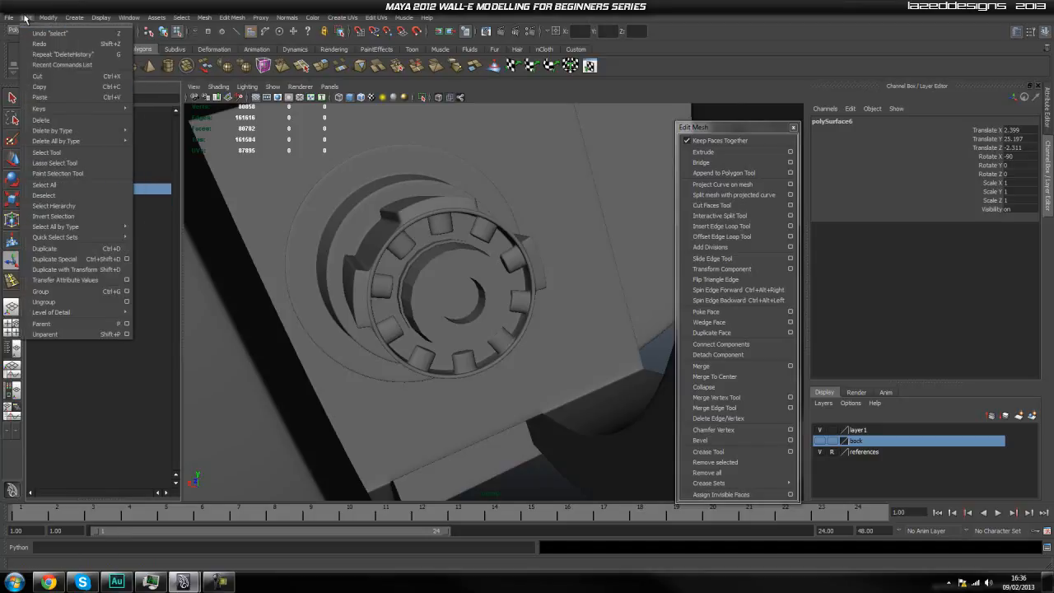
mouse_move(101, 142)
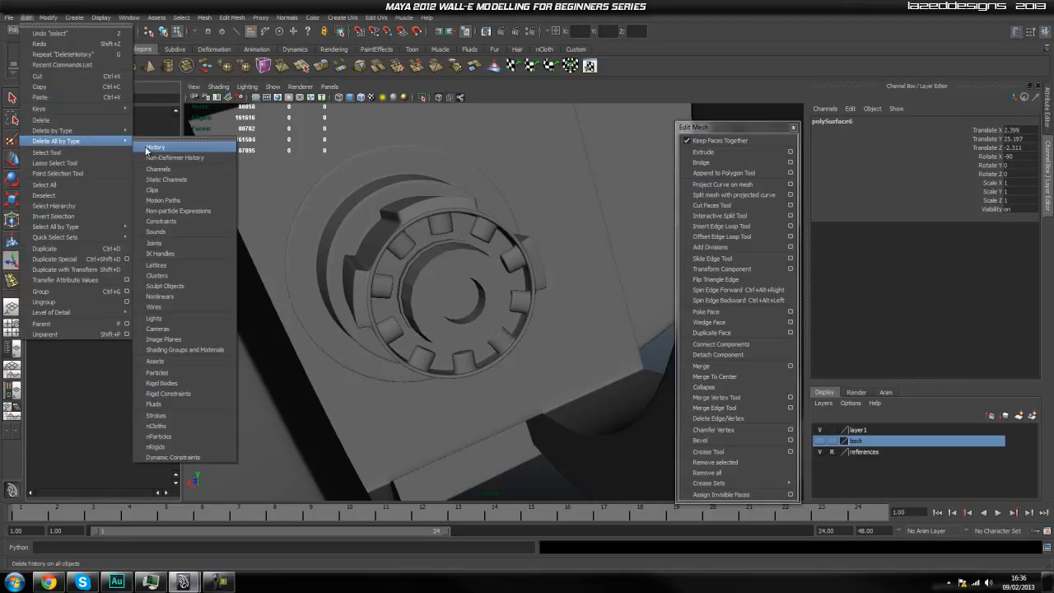
click(151, 178)
click(89, 189)
alt+drag(375, 230, 401, 273)
Select the duplicated disc inside the ring's hole with the Move tool and center its pivot.
click(115, 200)
click(117, 189)
click(111, 178)
click(113, 189)
key(w)
mouse_move(446, 284)
alt+mouse_down()
mouse_move(454, 301)
mouse_move(436, 294)
alt+mouse_up()
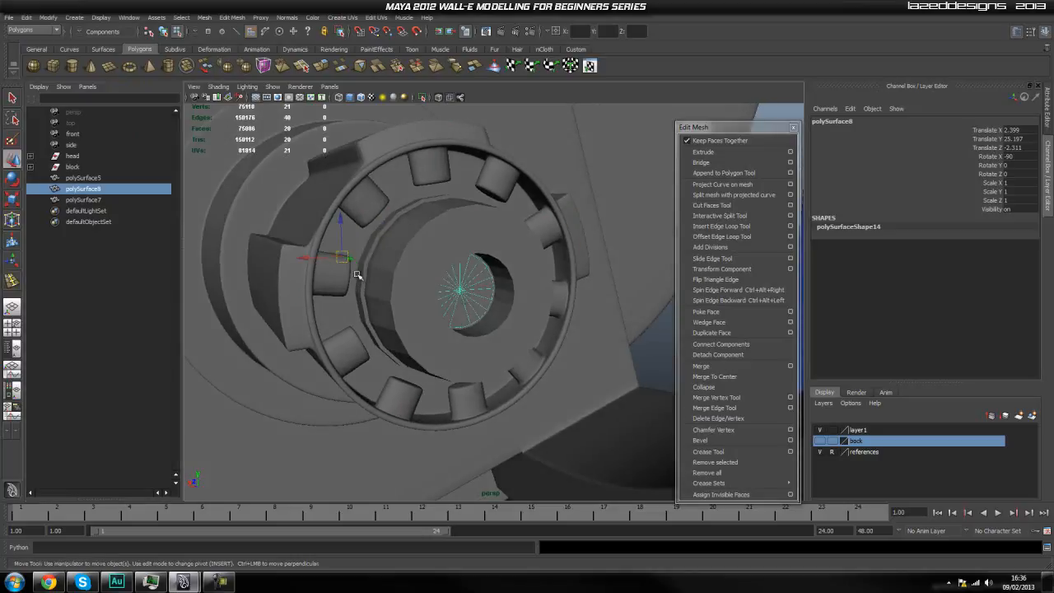
key(space)
click(389, 252)
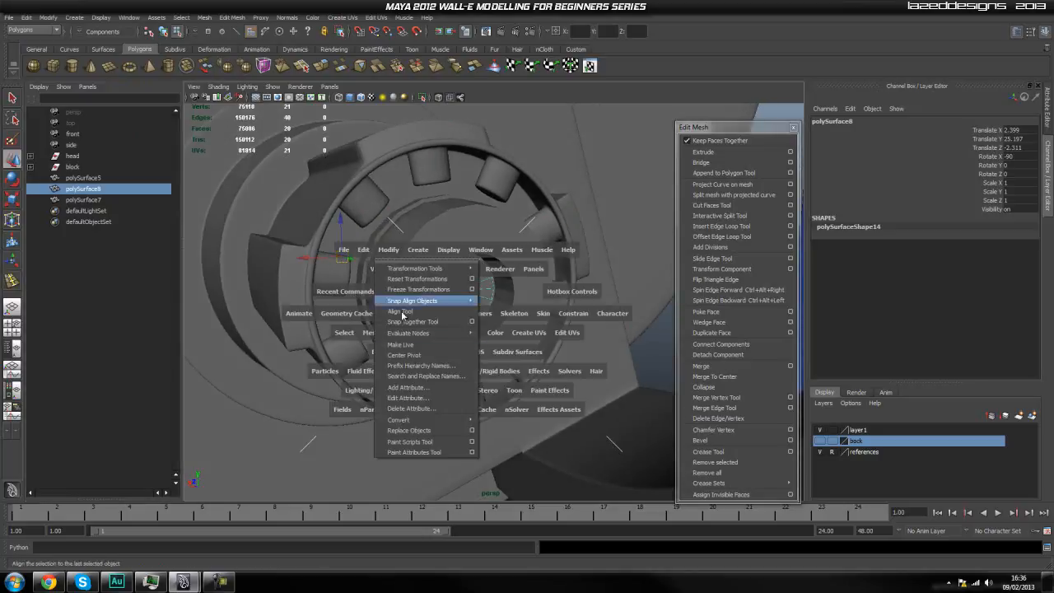
key(space)
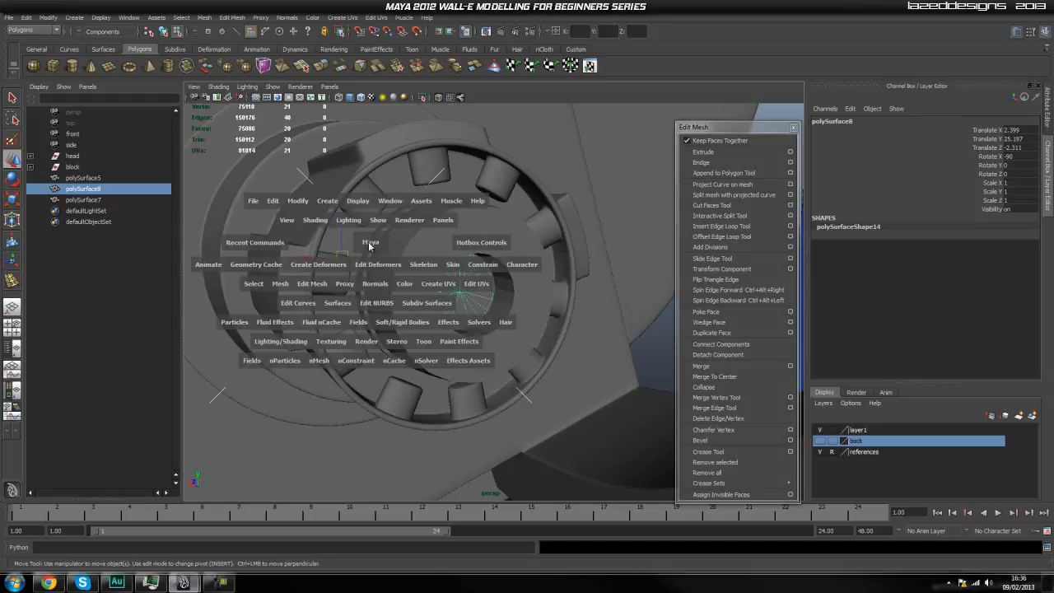
click(274, 200)
click(298, 201)
click(327, 307)
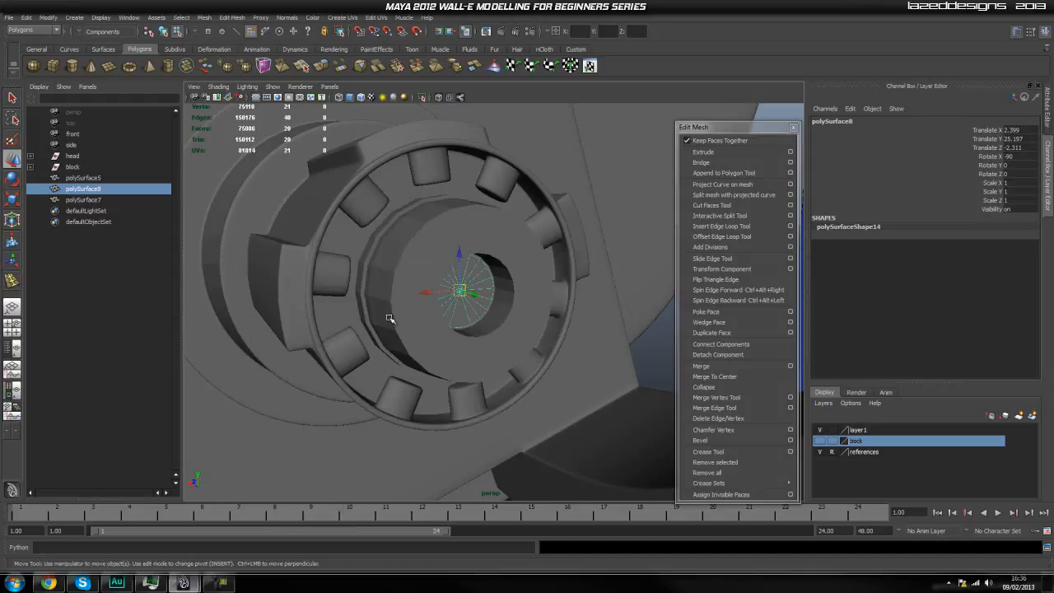
Move the duplicated disc slightly outward in the ring's hole to Translate Z -2.327, keeping it selected in object mode.
drag(472, 294, 482, 296)
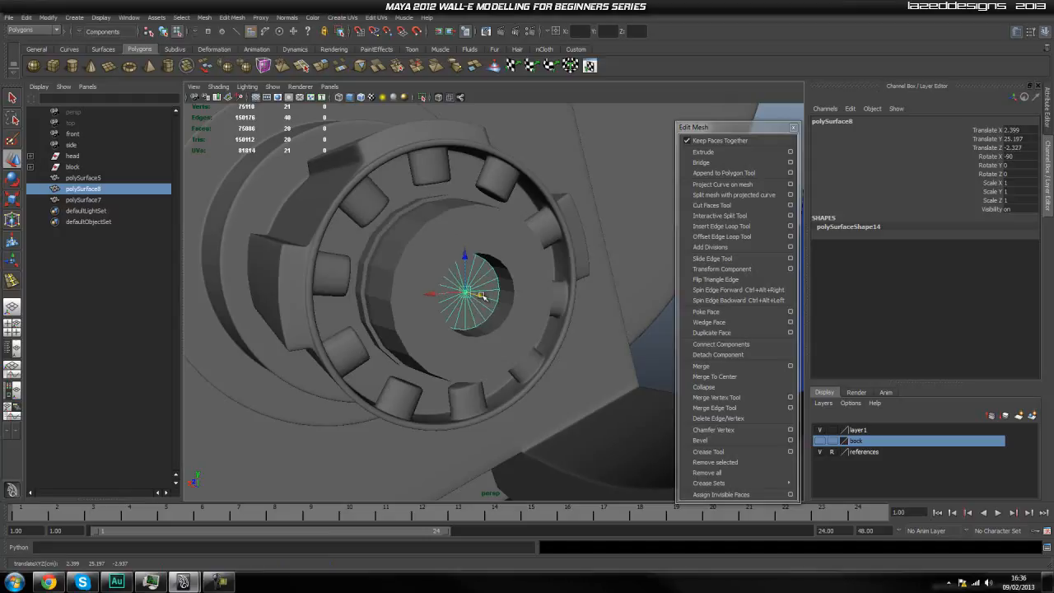
click(653, 331)
alt+drag(611, 332, 603, 332)
click(472, 300)
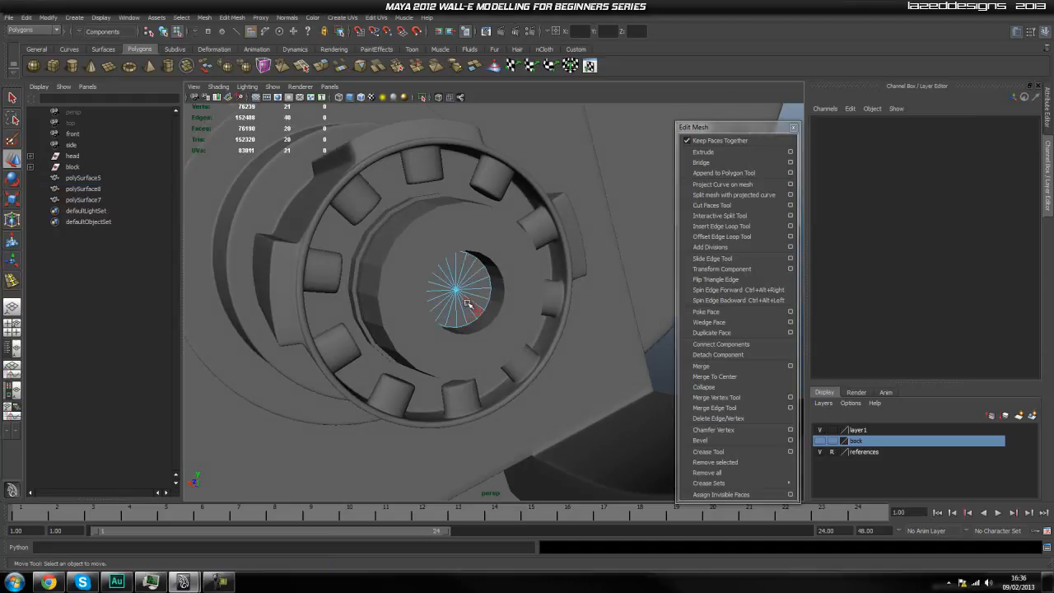
right_drag(474, 292, 474, 267)
alt+drag(477, 280, 563, 335)
scroll(563, 384, down, 5)
alt+middle_drag(563, 384, 489, 239)
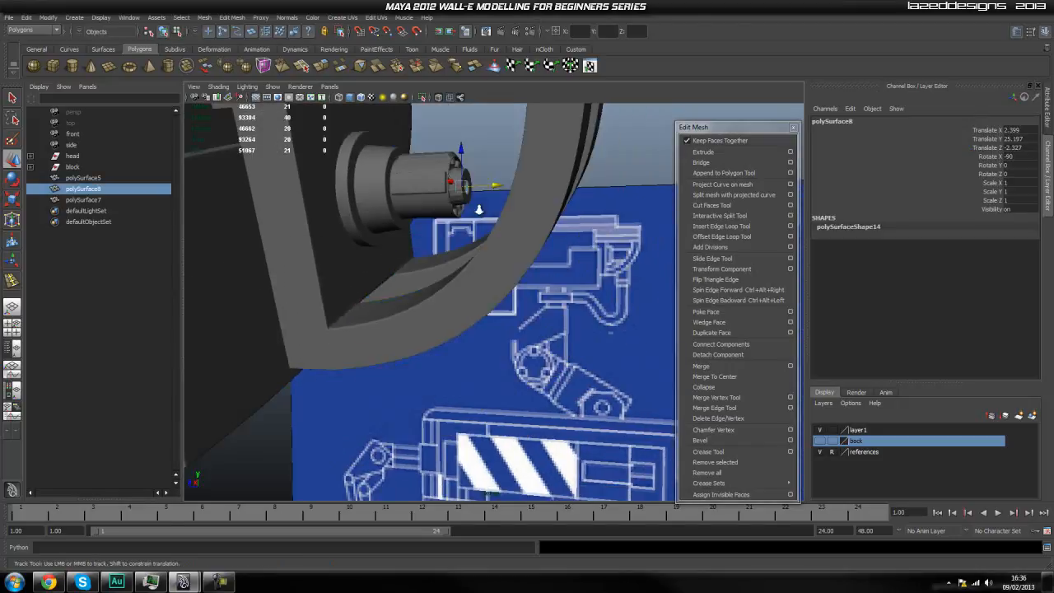
Make the back layer visible again and select the wide neck cylinder beneath WALL-E's head.
scroll(492, 309, down, 2)
mouse_move(494, 321)
alt+mouse_down()
mouse_move(473, 304)
mouse_move(491, 313)
alt+mouse_up()
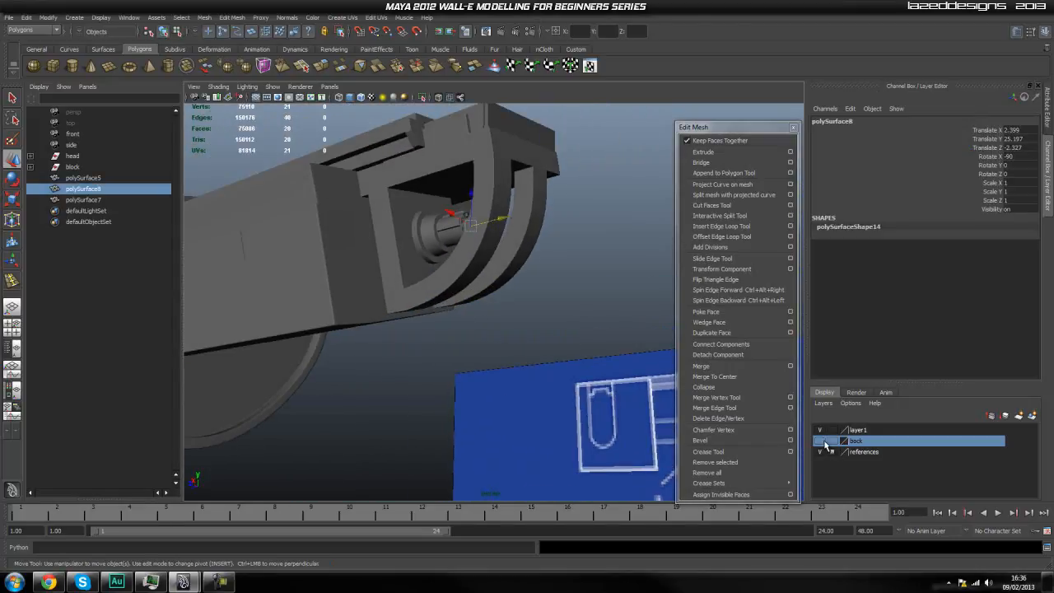
click(823, 442)
scroll(489, 401, up, 2)
alt+middle_drag(489, 401, 513, 344)
alt+drag(485, 355, 405, 374)
alt+middle_drag(462, 384, 350, 409)
alt+drag(487, 367, 400, 353)
alt+middle_drag(494, 355, 428, 355)
scroll(451, 345, up, 1)
alt+drag(450, 344, 486, 317)
click(488, 315)
key(q)
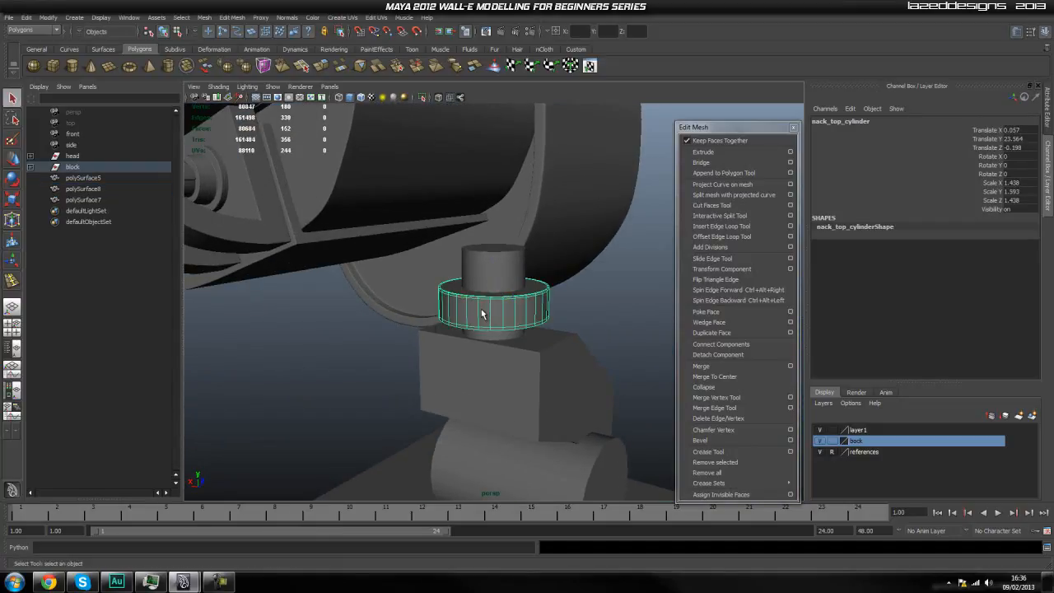
Examine the neck cylinder and the rear bracket against the curved hose on the blueprint in the perspective and side views.
right_click(485, 314)
scroll(348, 272, down, 1)
alt+middle_drag(349, 273, 362, 251)
scroll(362, 250, down, 2)
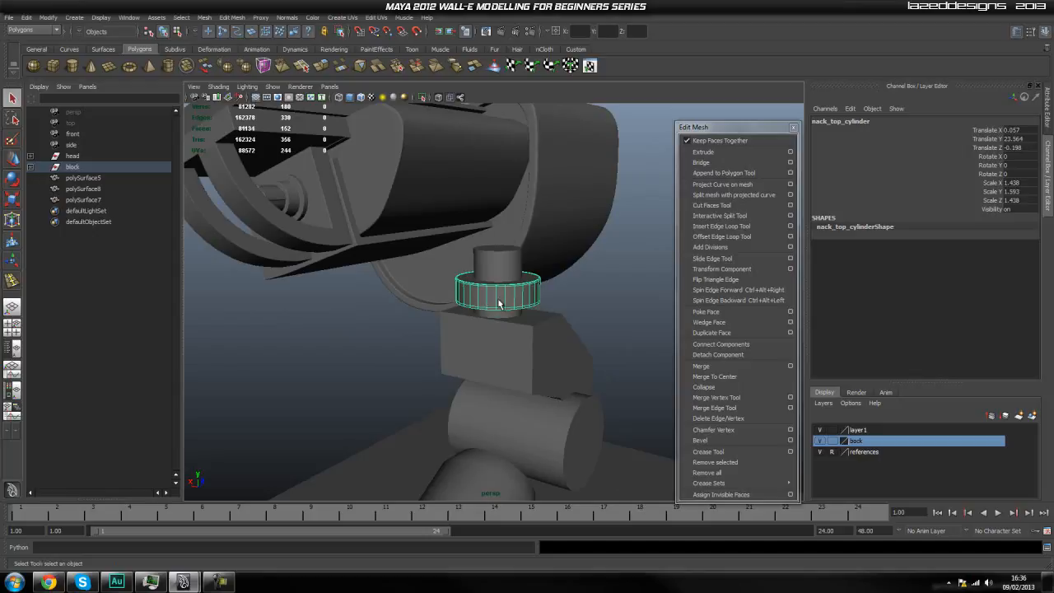
alt+drag(482, 306, 456, 354)
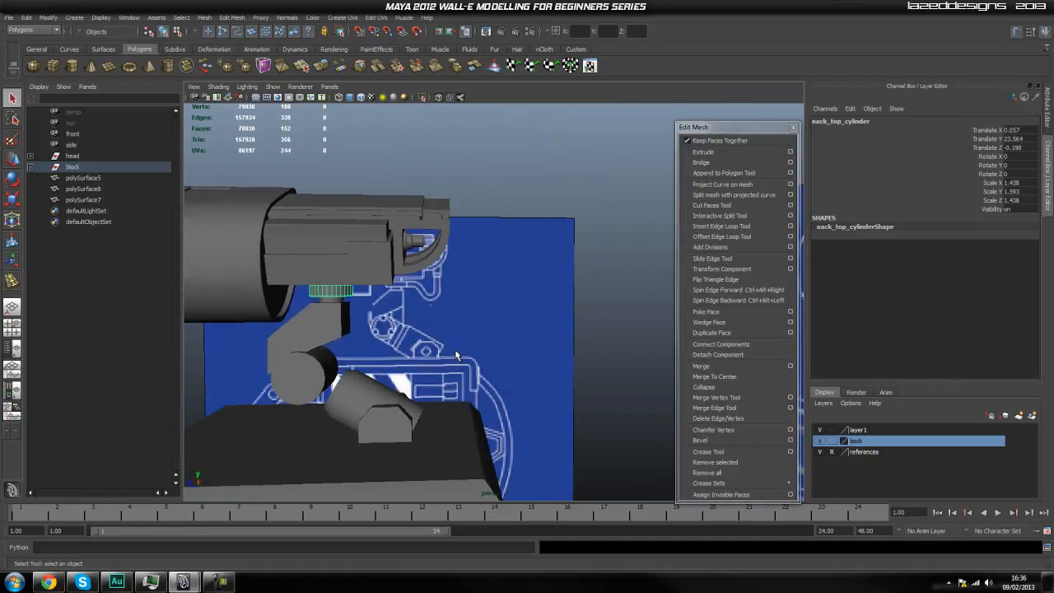
alt+middle_drag(458, 354, 468, 309)
alt+drag(468, 308, 505, 314)
key(space)
drag(375, 245, 426, 250)
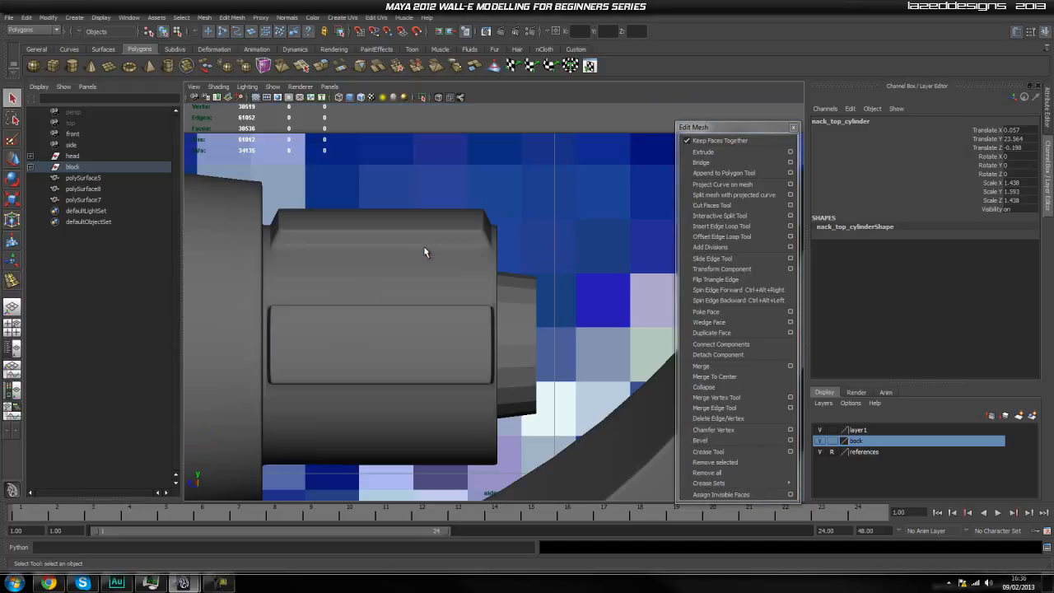
scroll(462, 277, down, 15)
alt+middle_drag(458, 300, 494, 284)
scroll(438, 280, up, 3)
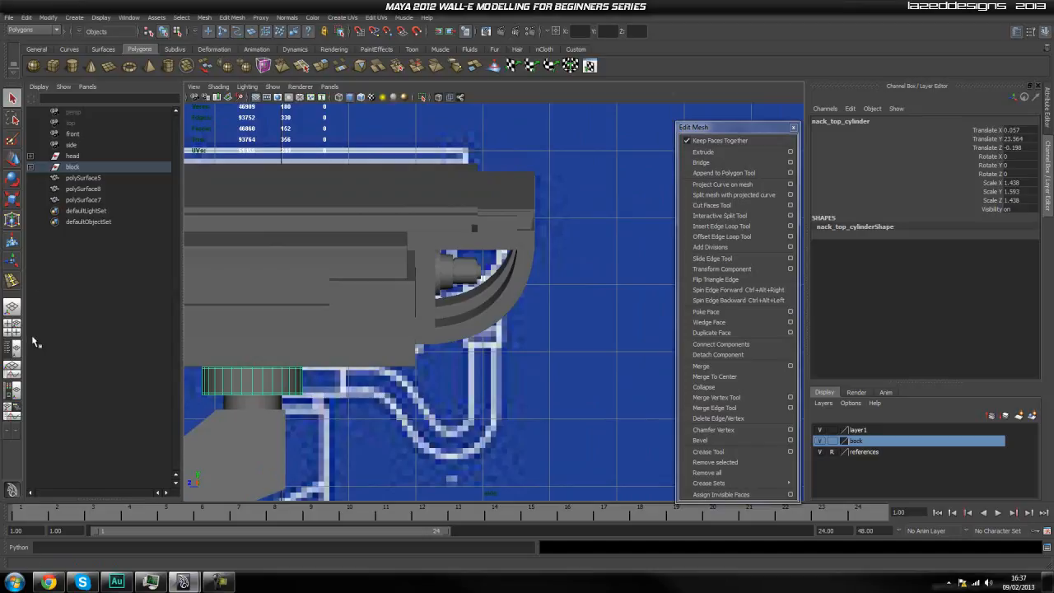
Switch to a single-viewport layout without the Outliner and start the CV Curve Tool in the side view near the stepped cylinder.
click(11, 308)
scroll(309, 207, up, 4)
alt+middle_drag(308, 206, 364, 347)
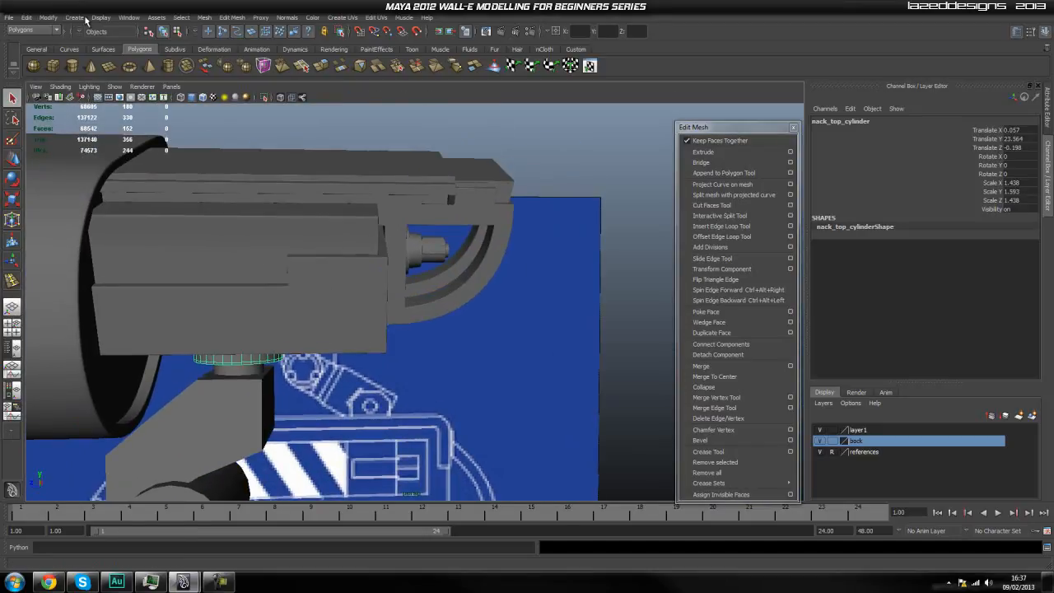
click(73, 18)
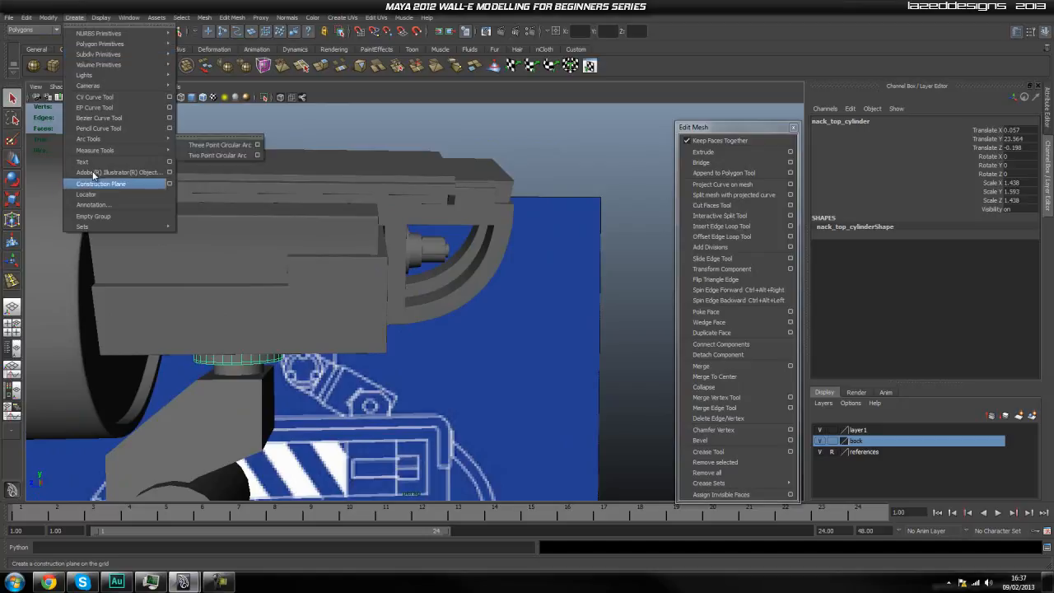
click(117, 99)
key(space)
click(416, 272)
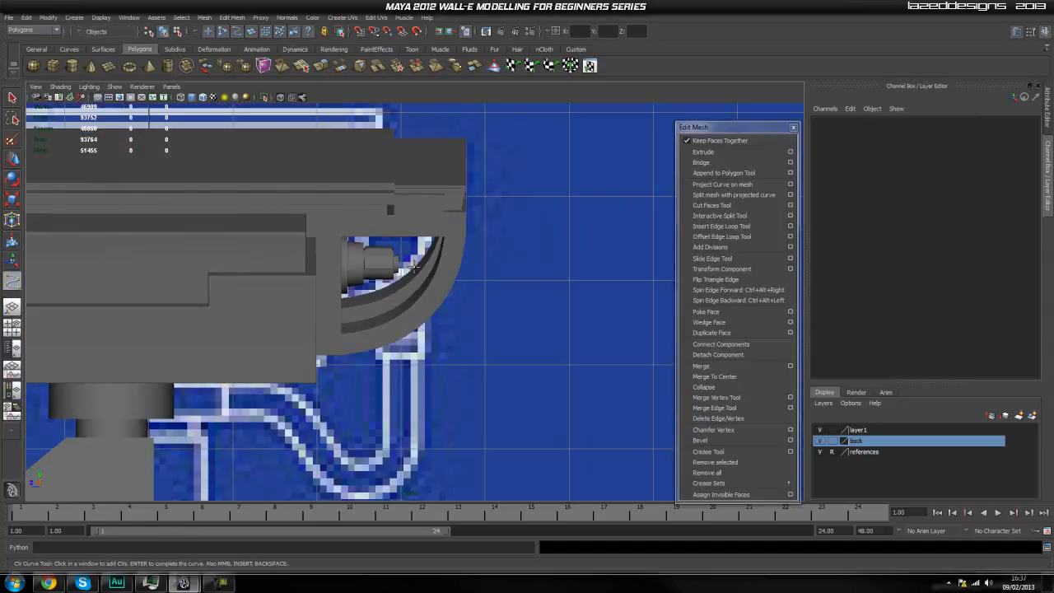
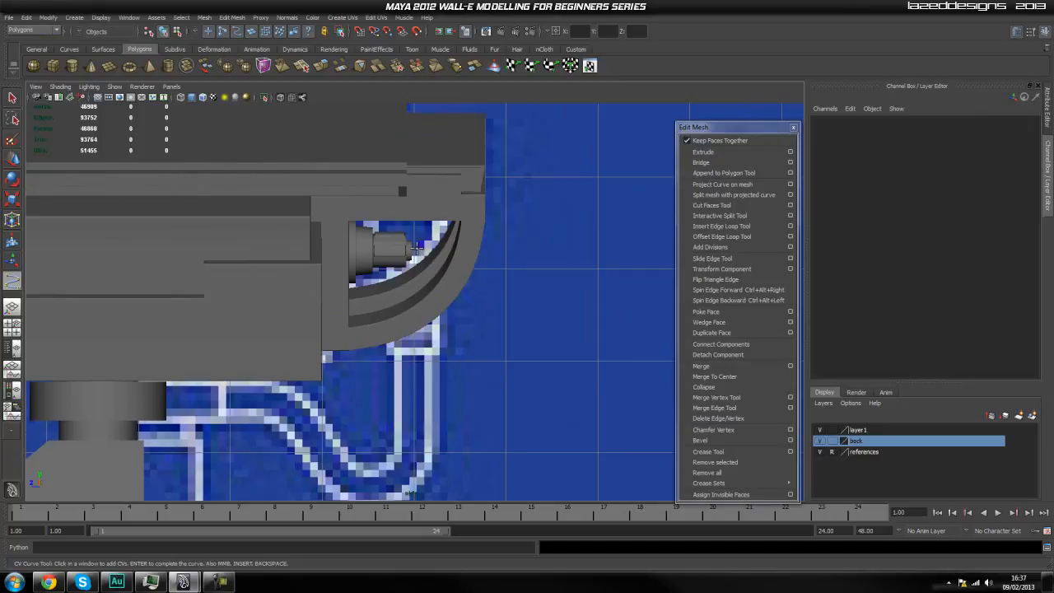
Draw a CV curve from the stepped cylinder down through the blueprint hose's U-bend and across to the neck, and complete it.
click(416, 248)
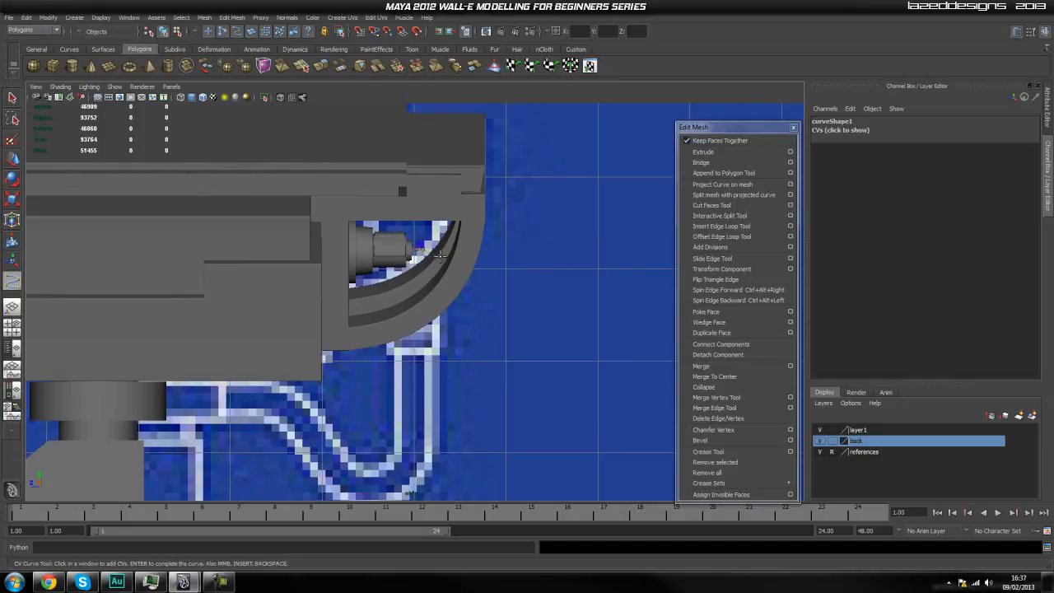
click(465, 278)
click(456, 373)
click(432, 409)
click(414, 454)
click(401, 478)
click(368, 483)
click(347, 463)
click(329, 441)
click(309, 424)
click(277, 407)
click(243, 399)
click(214, 401)
click(176, 404)
key(Return)
key(q)
Restore the perspective layout with the Outliner and centre the pivot of the new hose curve.
key(space)
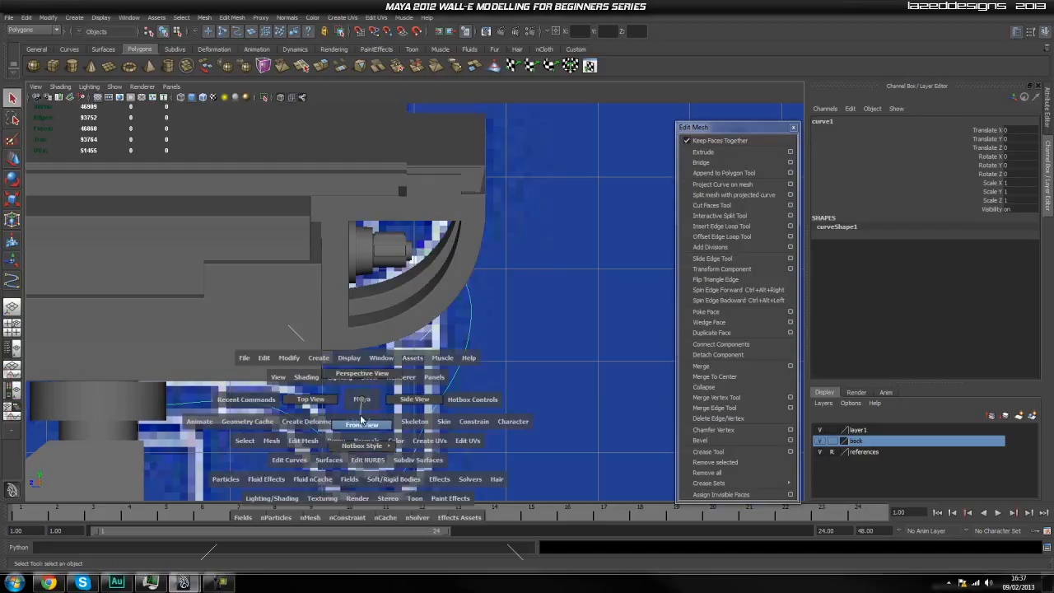
drag(361, 425, 354, 428)
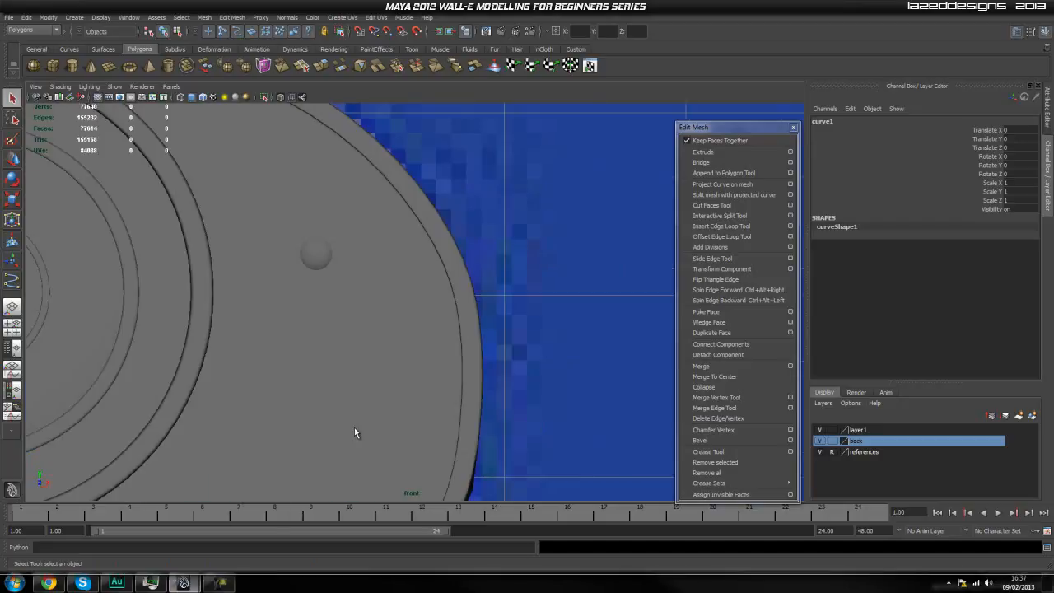
scroll(354, 428, down, 5)
scroll(368, 380, up, 2)
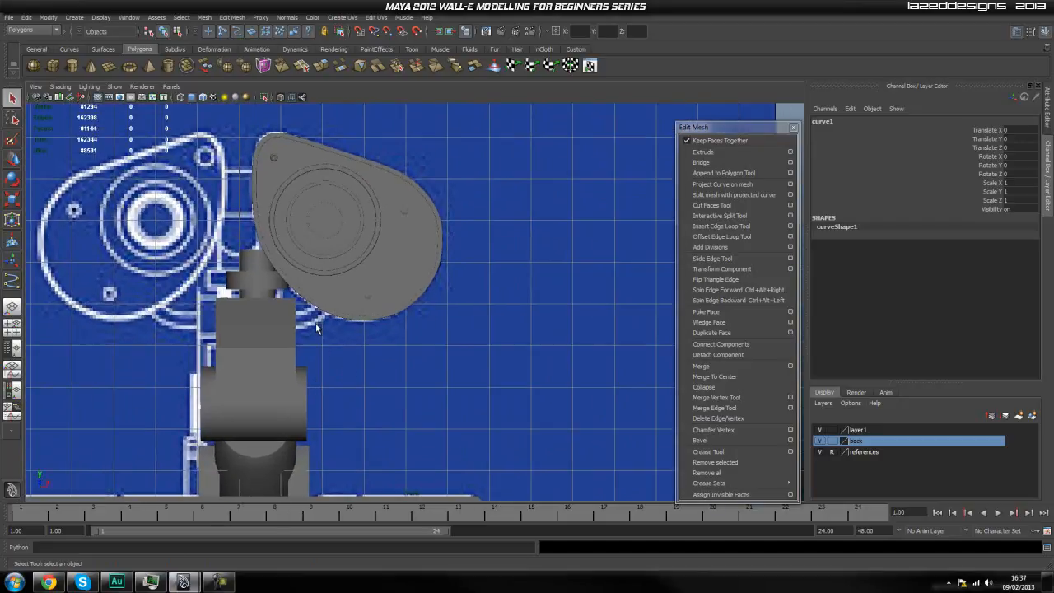
click(12, 346)
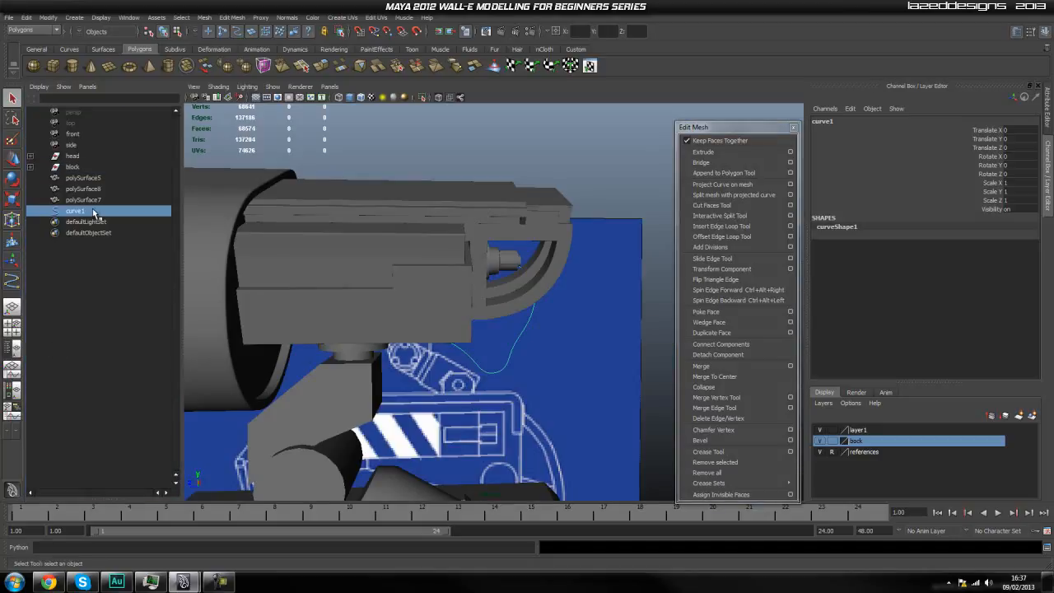
alt+drag(493, 367, 542, 341)
key(space)
key(space)
click(471, 279)
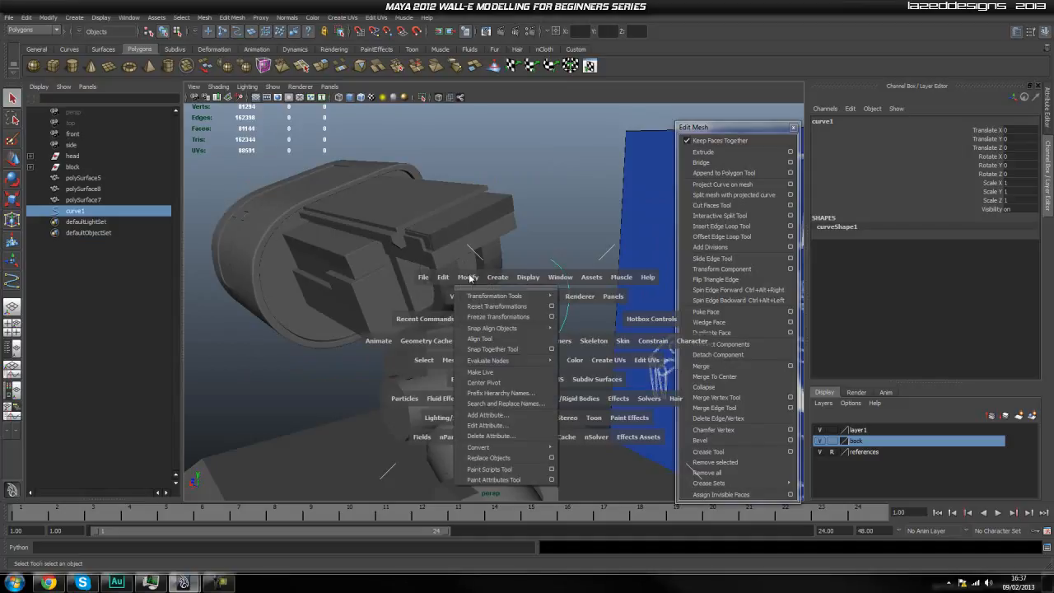
click(496, 384)
Move the hose curve sideways to Translate X 2.43, in line with the stepped cylinder behind the head.
alt+drag(582, 352, 494, 349)
alt+drag(492, 357, 529, 357)
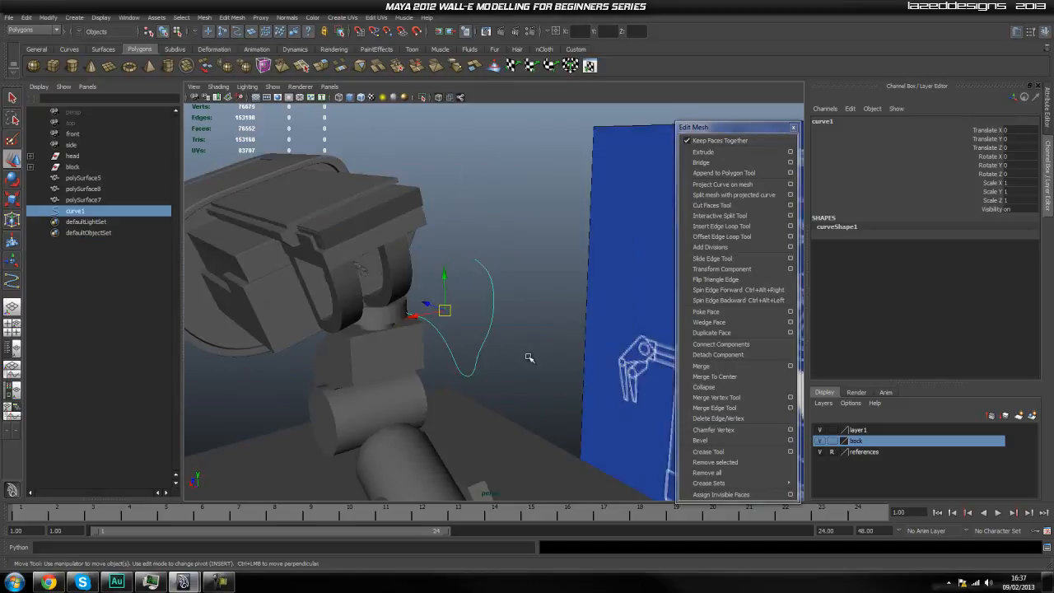
drag(413, 316, 300, 356)
scroll(315, 290, up, 5)
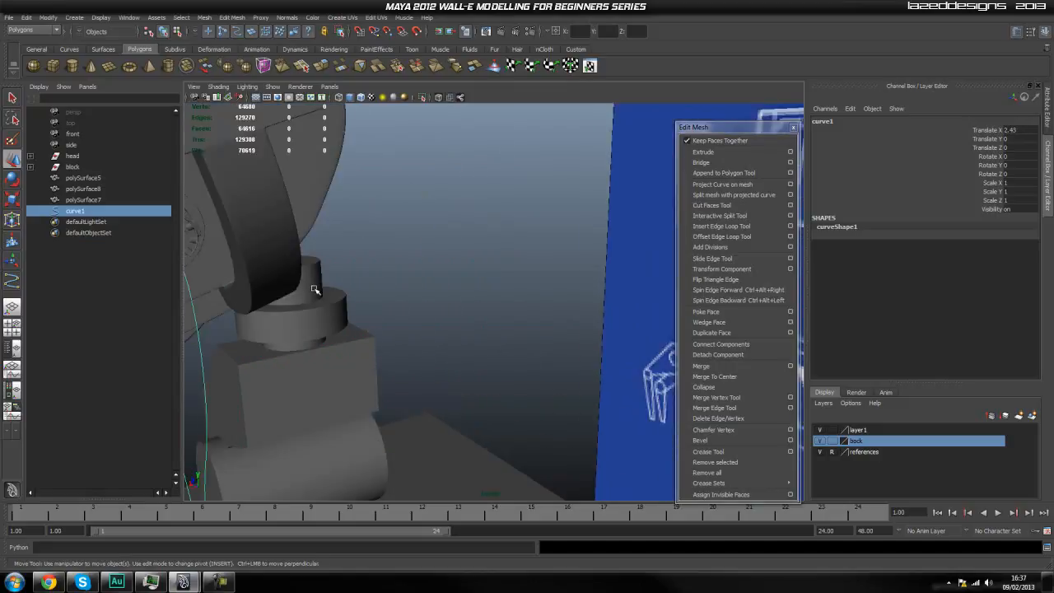
alt+middle_drag(348, 292, 440, 317)
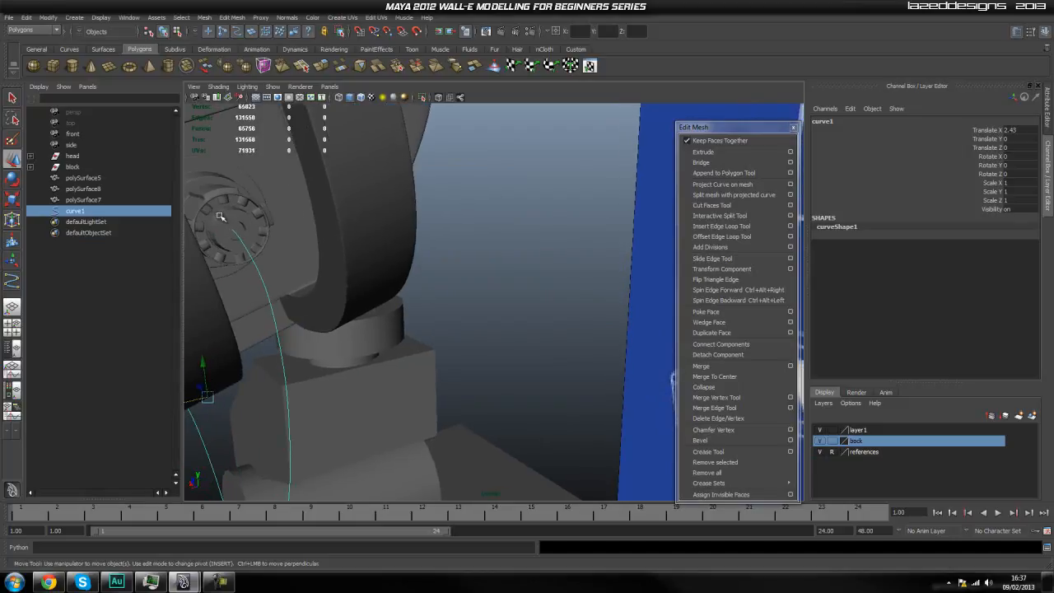
click(220, 216)
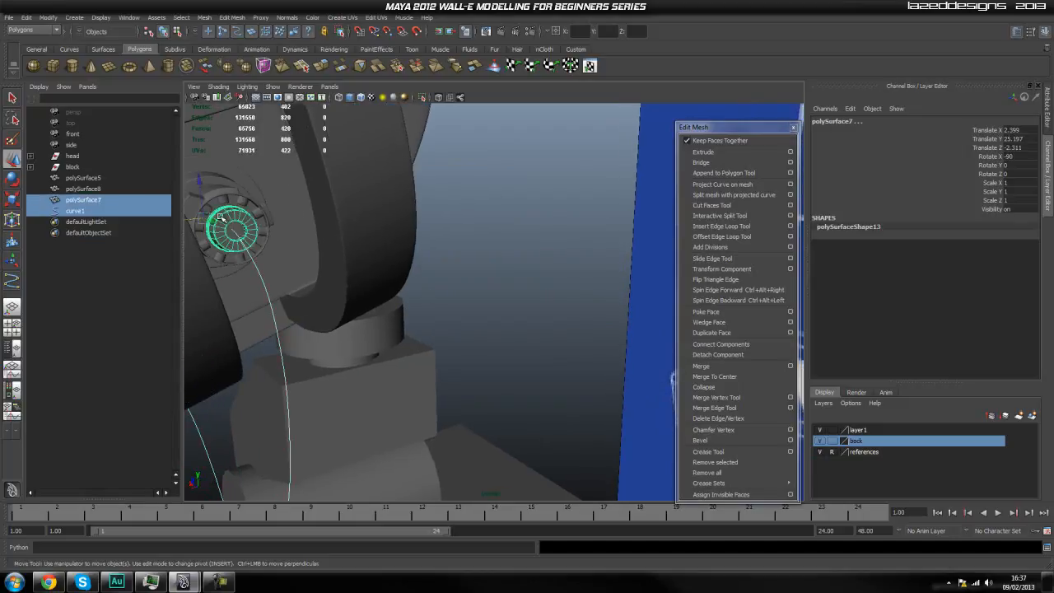
click(420, 98)
alt+drag(396, 182, 458, 233)
scroll(459, 233, up, 5)
click(389, 209)
alt+drag(389, 209, 426, 236)
click(398, 252)
scroll(370, 259, up, 4)
scroll(371, 259, down, 4)
key(ctrl+z)
key(ctrl+z)
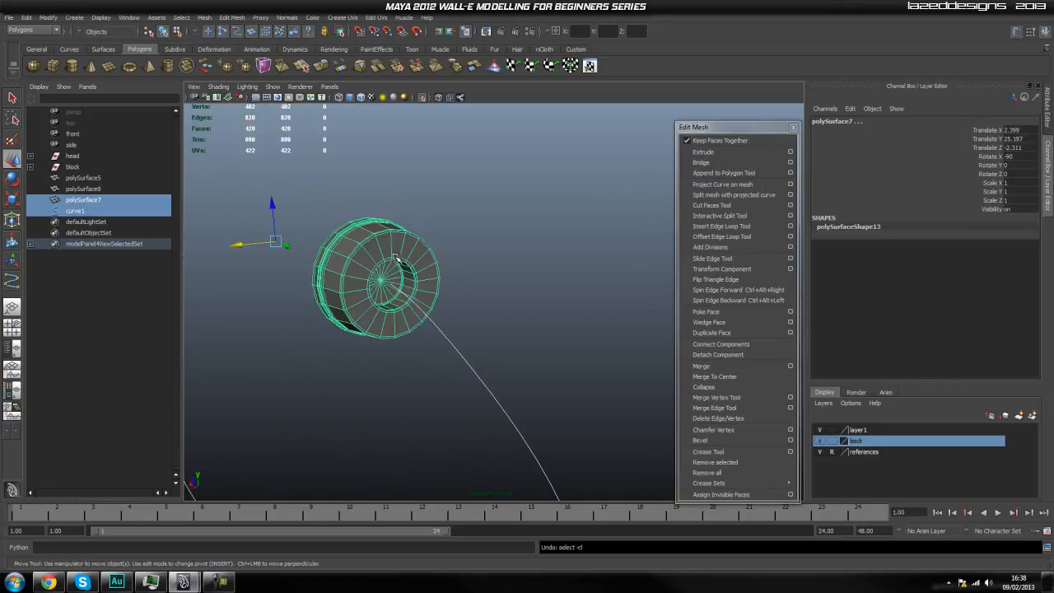
click(423, 97)
key(f)
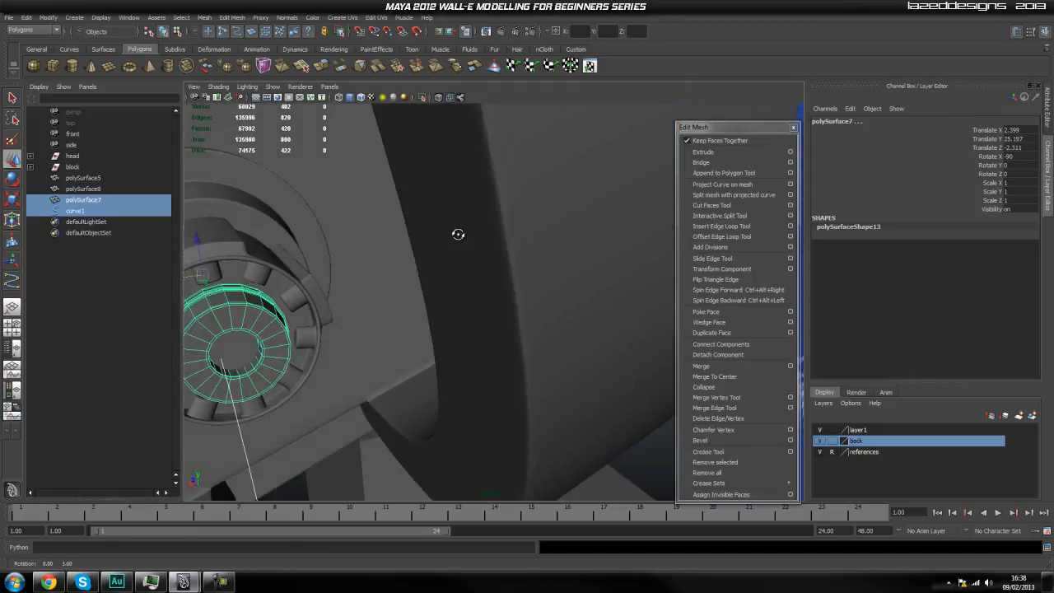
Isolate the small disc polySurface8 together with curve1 in the perspective view.
click(93, 189)
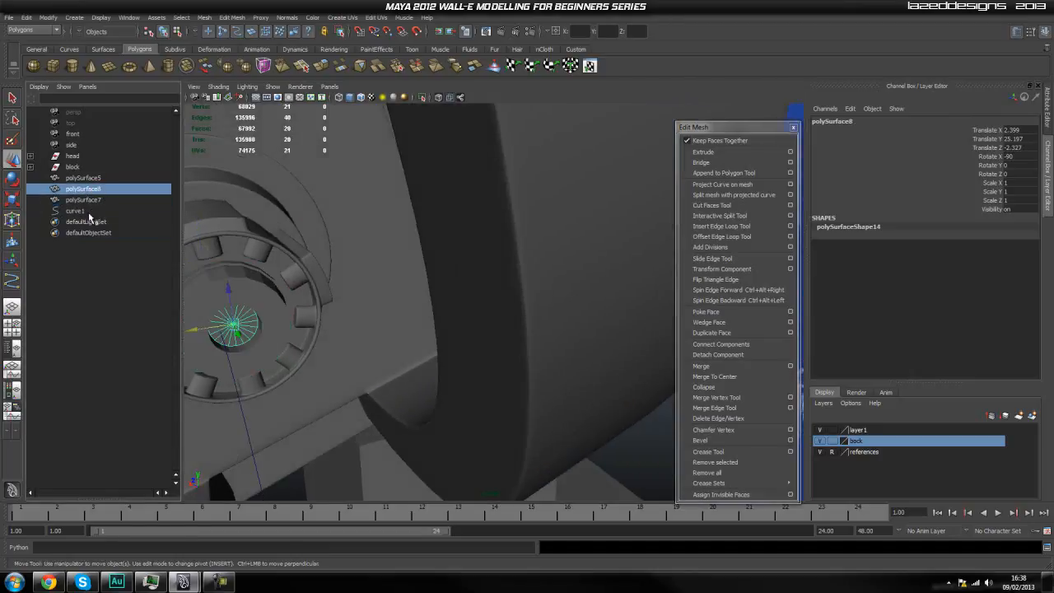
ctrl+click(86, 211)
click(424, 97)
click(439, 221)
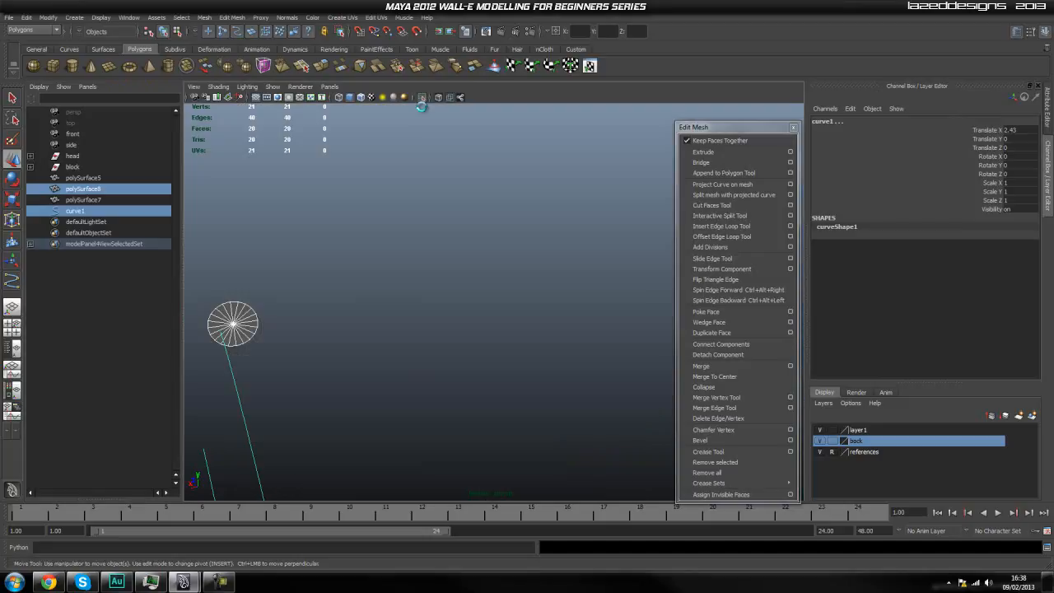
click(428, 254)
alt+drag(414, 252, 433, 298)
Align the hose curve with the disc's centre in the front view by moving it to Translate X 2.402.
key(space)
scroll(465, 293, up, 4)
scroll(466, 293, up, 3)
alt+middle_drag(398, 259, 468, 307)
alt+middle_drag(395, 241, 451, 379)
scroll(414, 317, up, 2)
scroll(414, 317, up, 5)
alt+middle_drag(430, 334, 445, 244)
scroll(444, 244, down, 5)
alt+right_drag(449, 300, 798, 364)
drag(464, 478, 461, 476)
Return to the perspective view near the disc and show the hose curve's control vertices.
key(space)
drag(401, 396, 400, 370)
mouse_move(493, 371)
alt+mouse_down()
mouse_move(455, 370)
mouse_move(491, 364)
alt+mouse_up()
scroll(489, 362, up, 3)
alt+drag(425, 355, 450, 363)
alt+middle_drag(504, 362, 475, 349)
scroll(507, 349, up, 3)
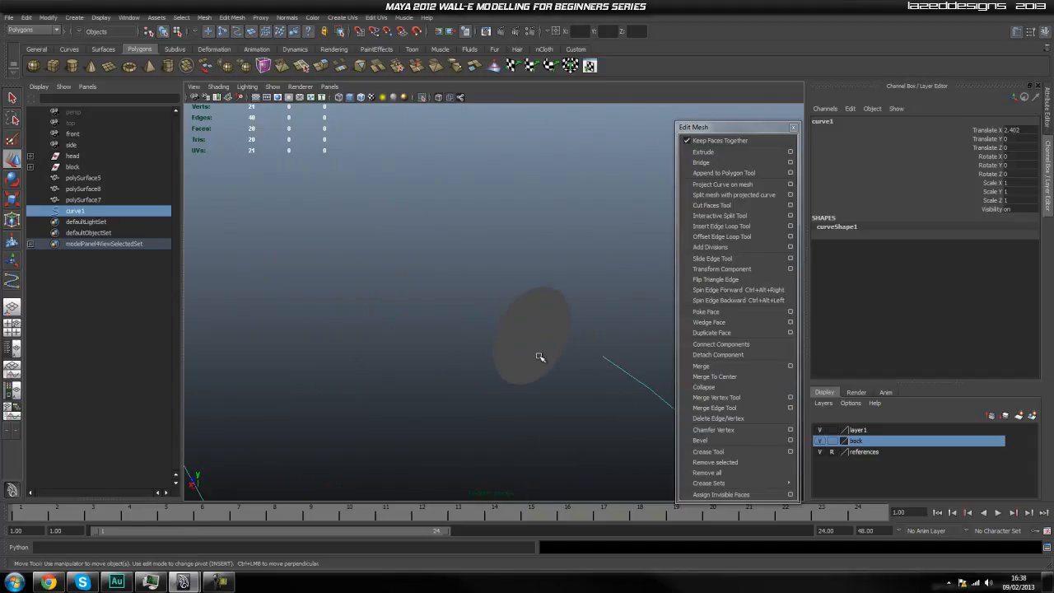
alt+drag(520, 351, 537, 361)
right_click(514, 374)
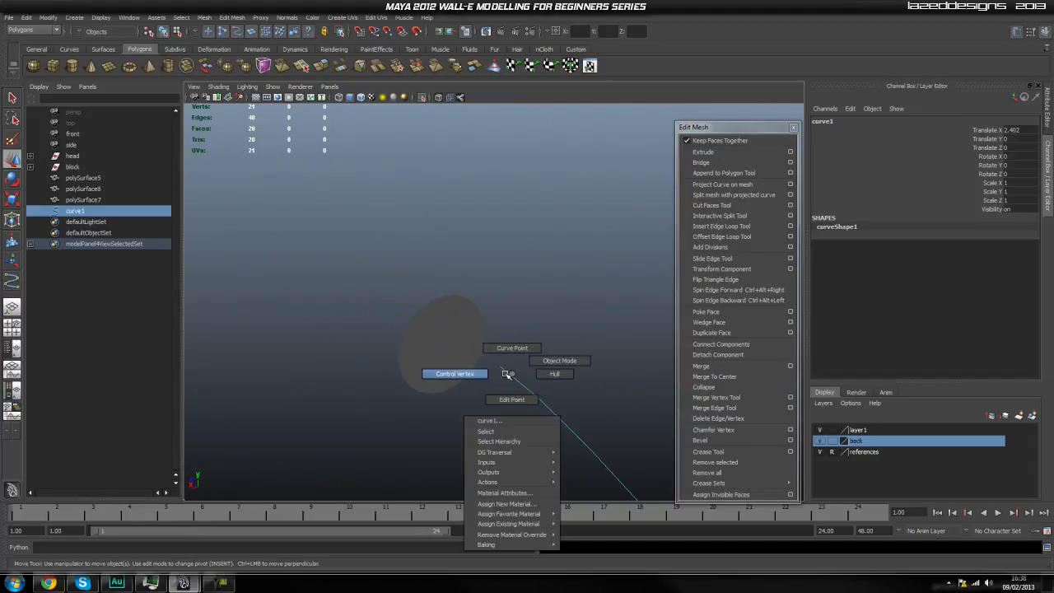
click(458, 374)
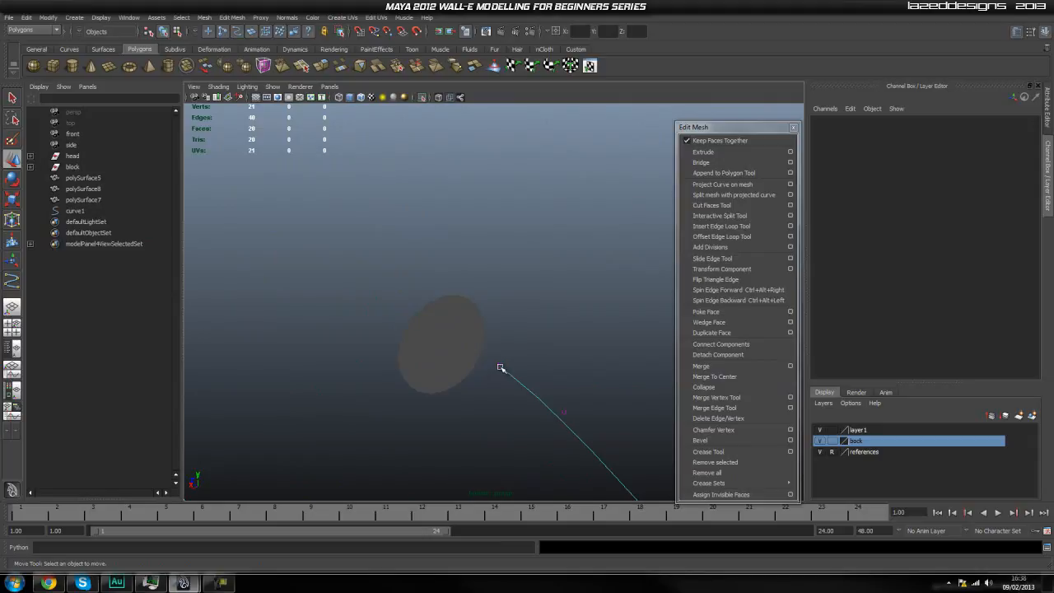
Snap the hose curve's upper end control vertex onto the centre vertex of the disc.
click(500, 365)
click(435, 345)
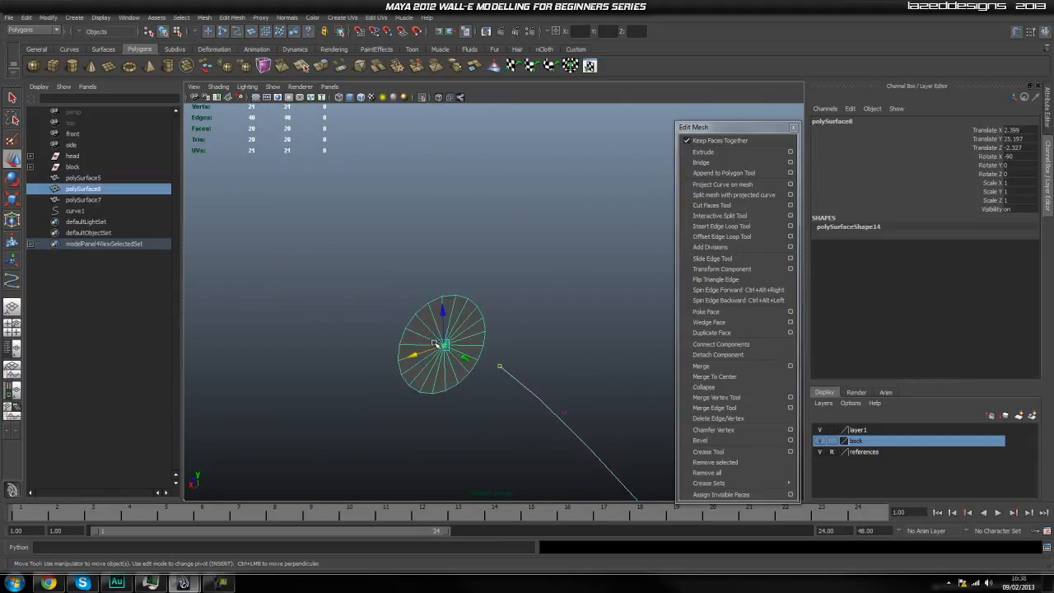
right_drag(441, 343, 410, 341)
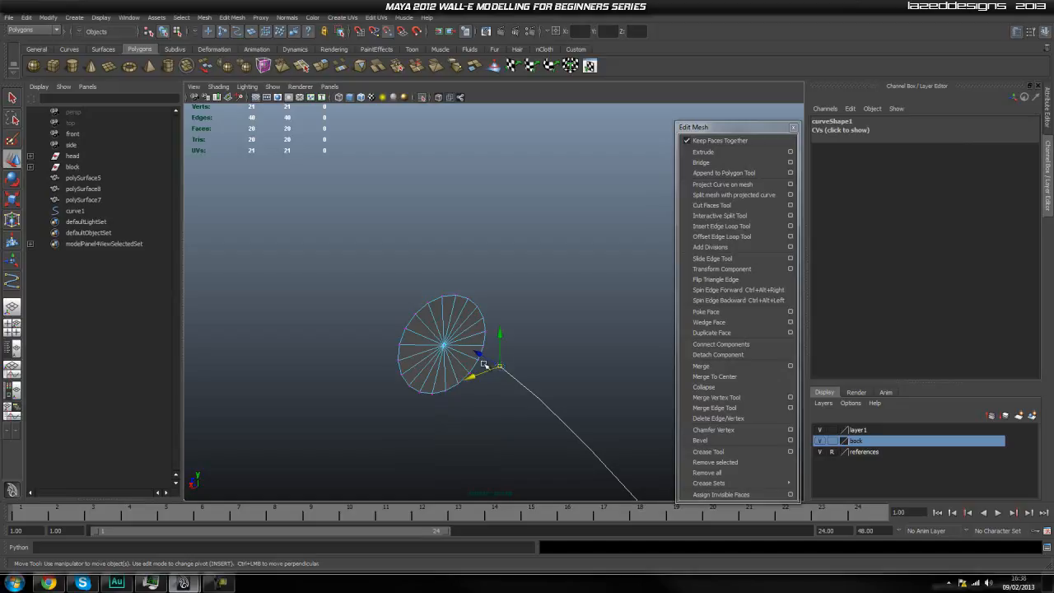
drag(443, 346, 420, 322)
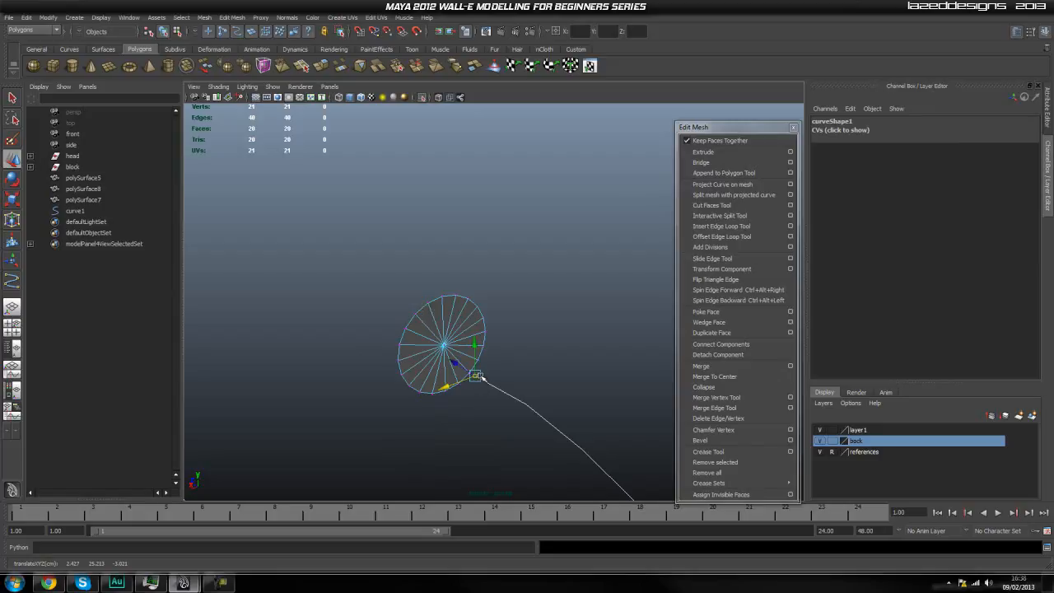
key(v)
drag(444, 346, 438, 331)
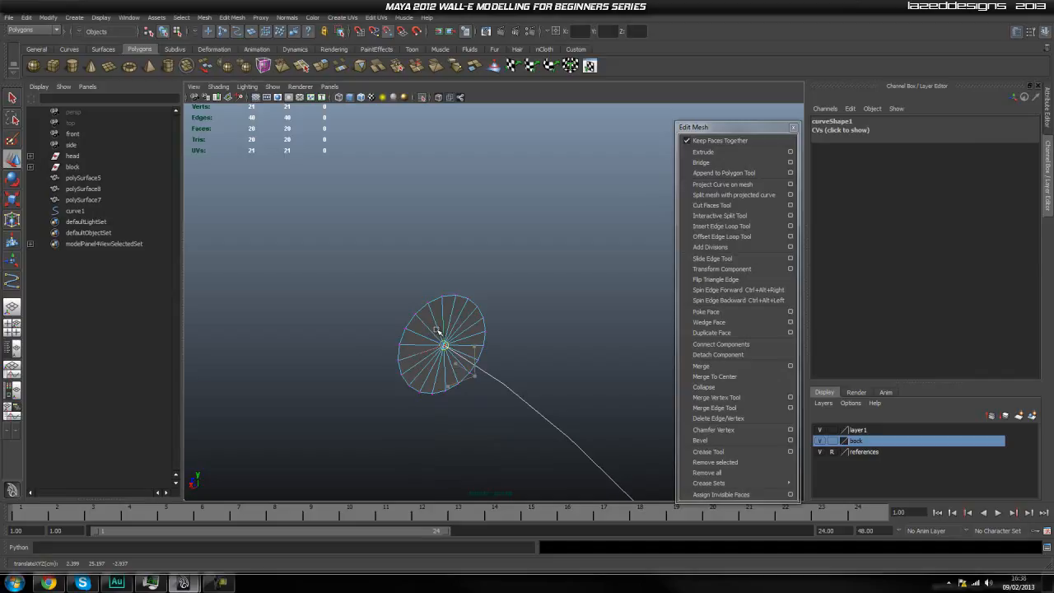
key(q)
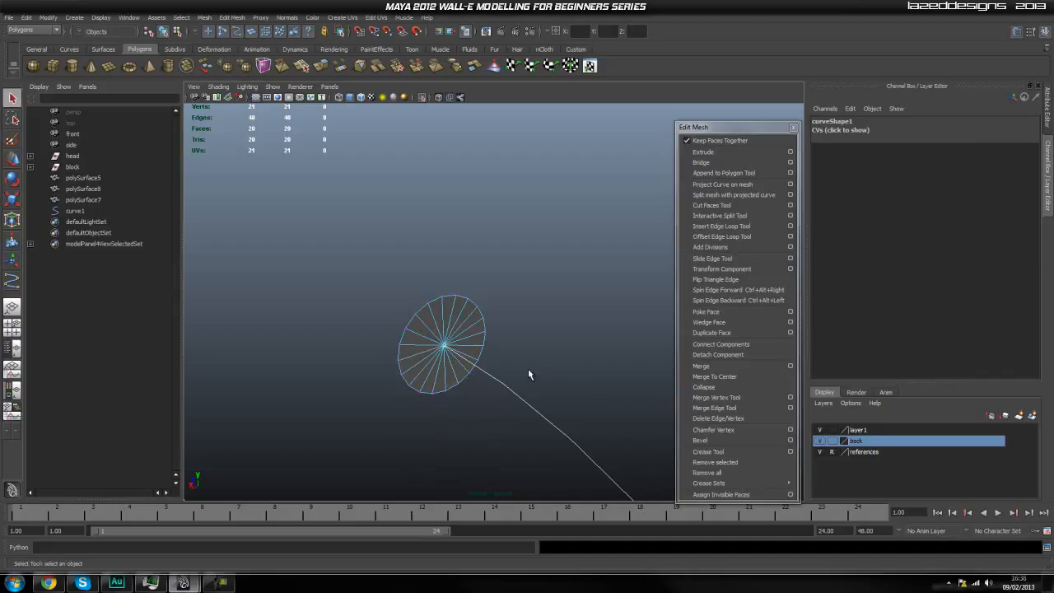
Show the whole model again, and isolate the hose curve together with the wide top cylinder of the neck.
click(541, 365)
alt+drag(542, 365, 468, 123)
click(423, 98)
alt+drag(487, 225, 369, 350)
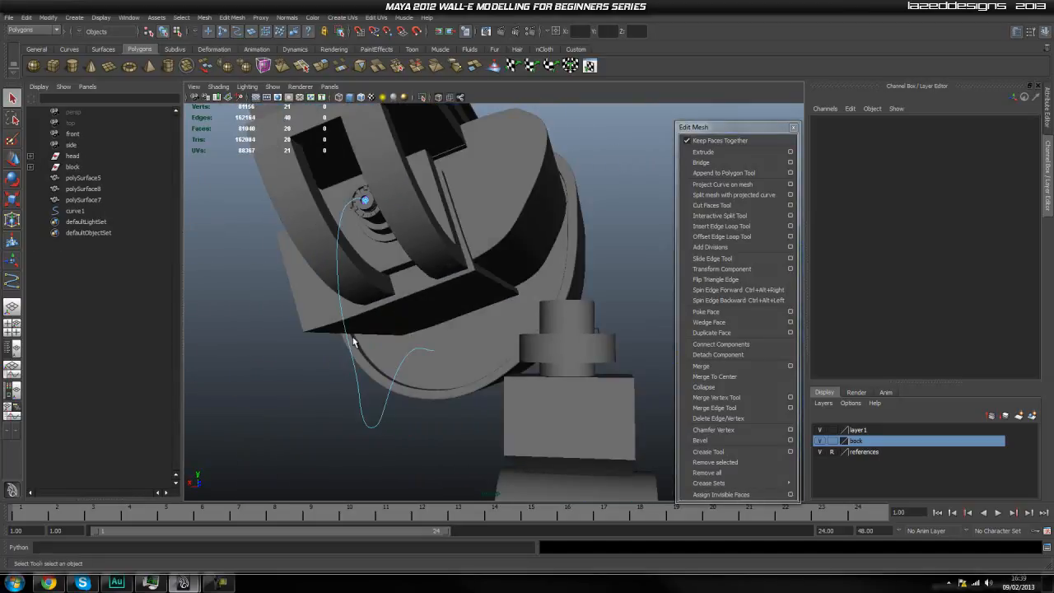
click(349, 348)
click(357, 399)
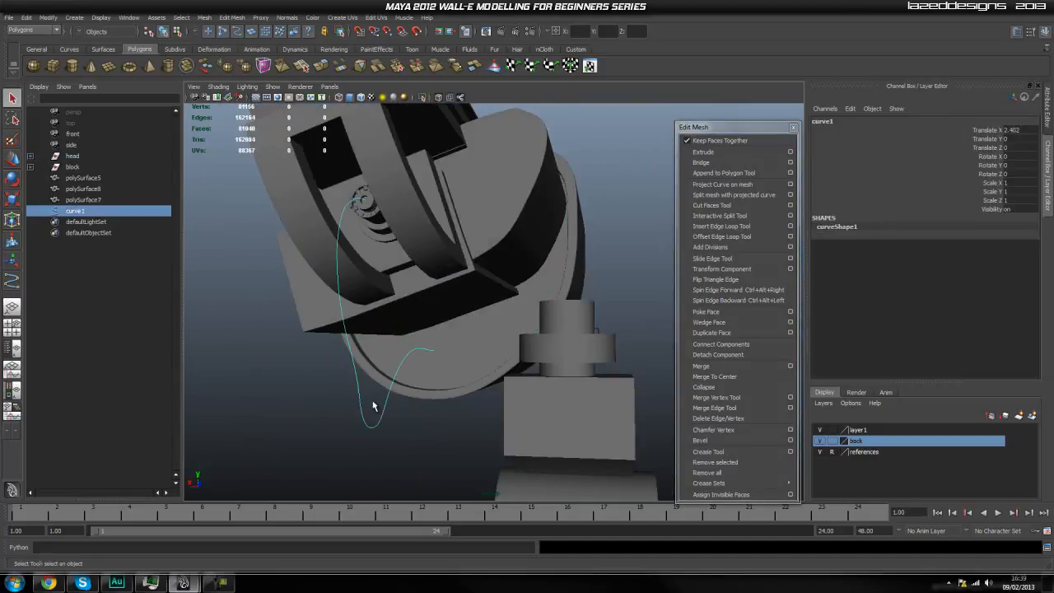
click(565, 347)
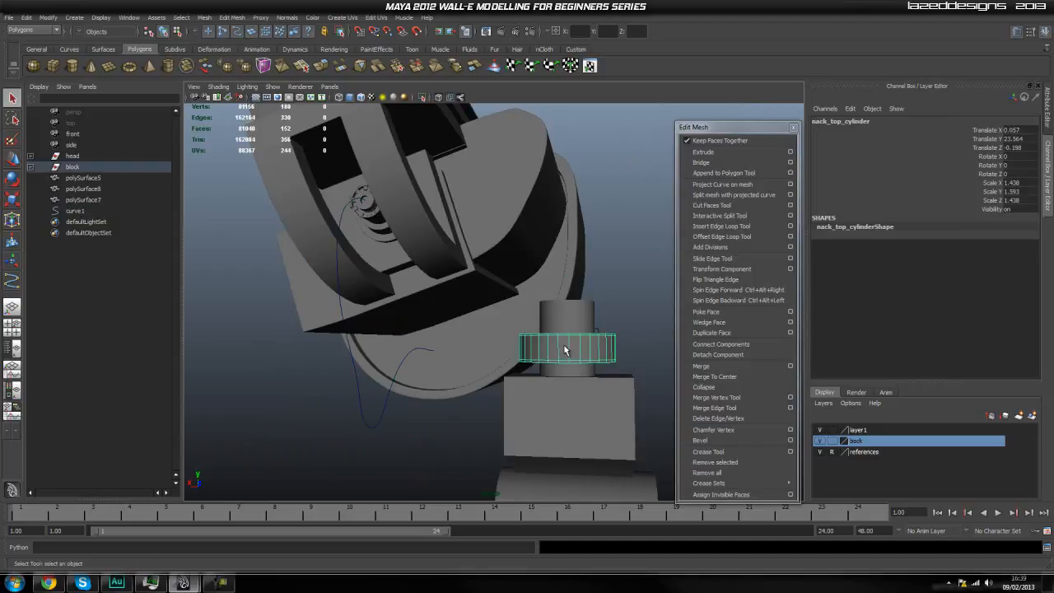
shift+click(390, 397)
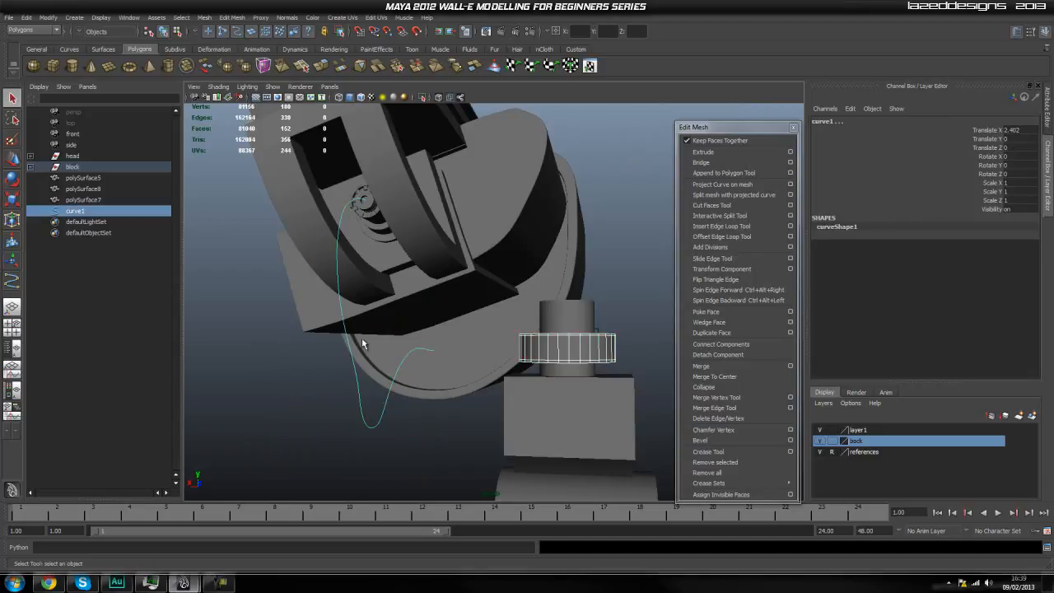
click(422, 98)
click(481, 233)
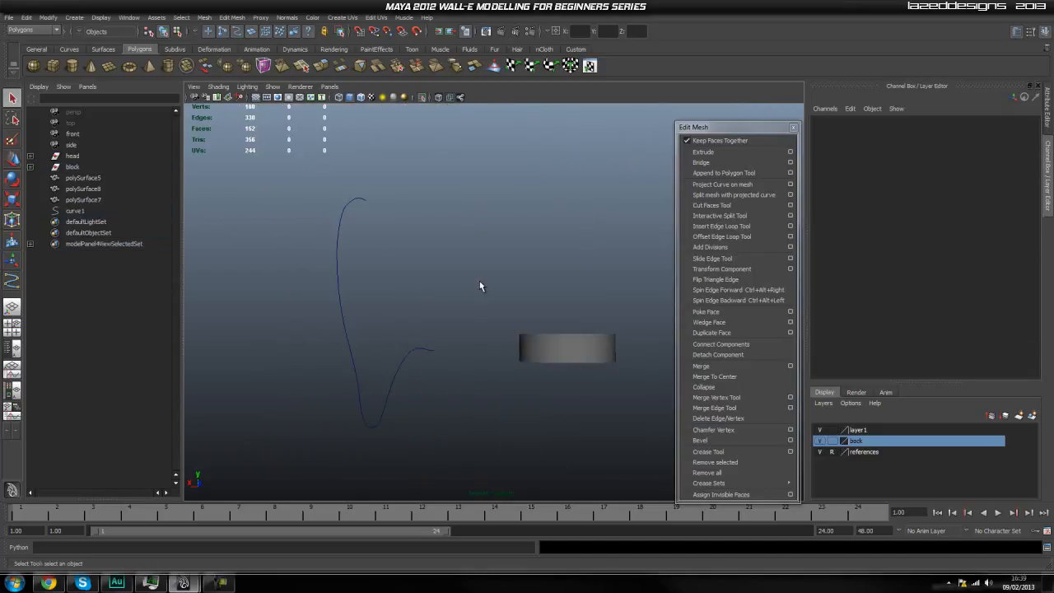
Show the hose curve's control vertices in the front view beside the isolated neck cylinder.
key(space)
drag(485, 299, 486, 302)
scroll(446, 292, down, 8)
alt+middle_drag(456, 321, 461, 282)
scroll(449, 303, up, 3)
scroll(449, 309, up, 3)
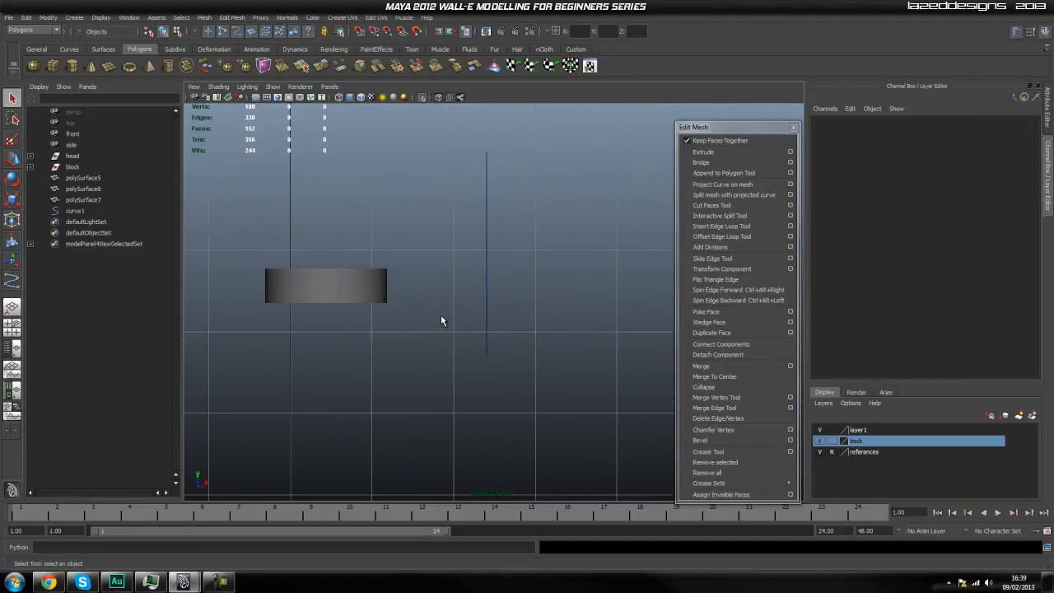
click(490, 327)
scroll(458, 321, up, 1)
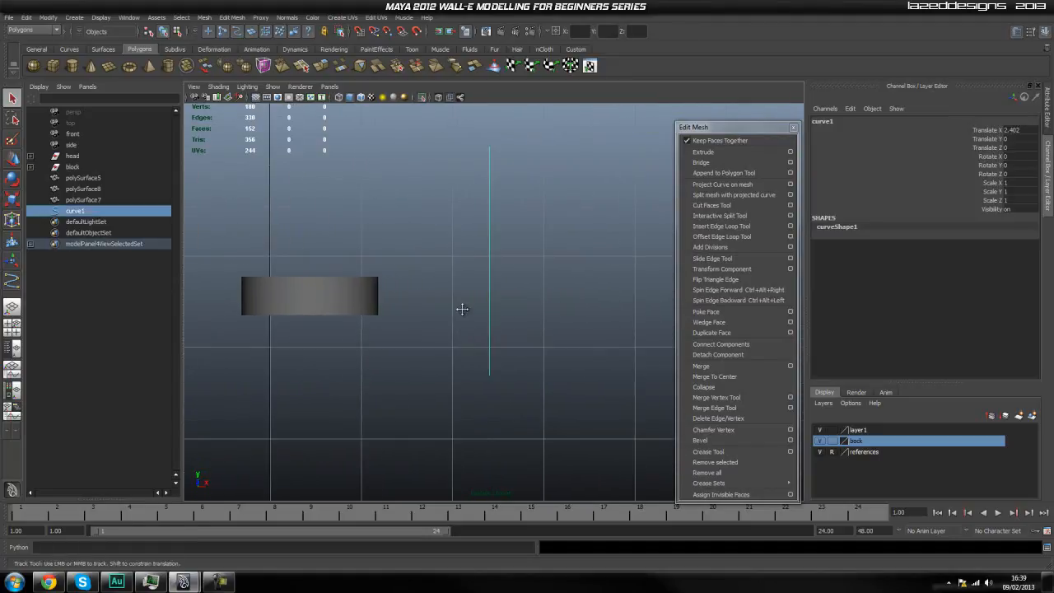
alt+middle_drag(500, 295, 515, 317)
right_click(505, 301)
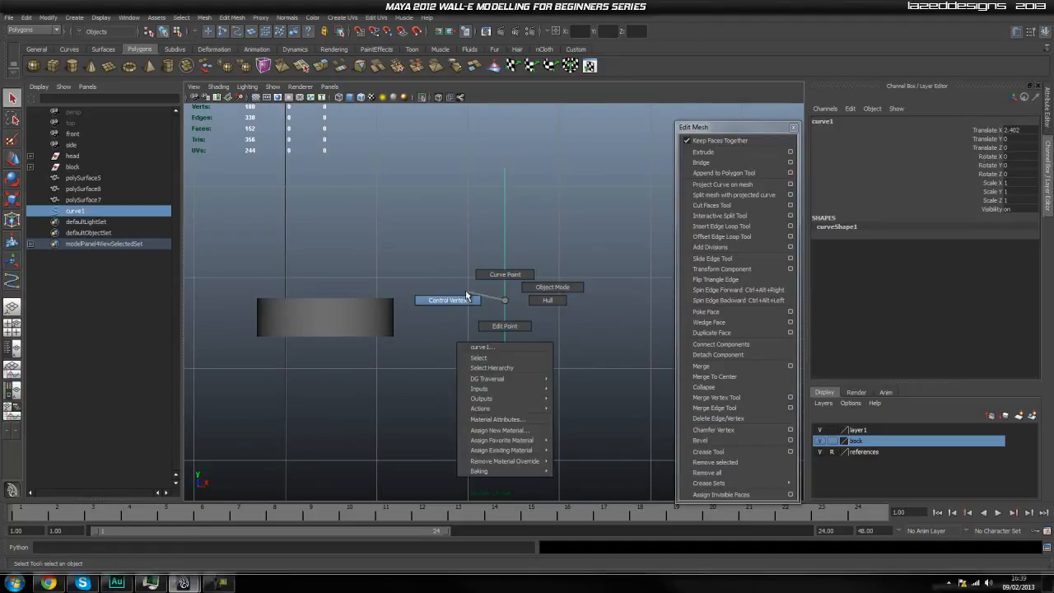
click(465, 292)
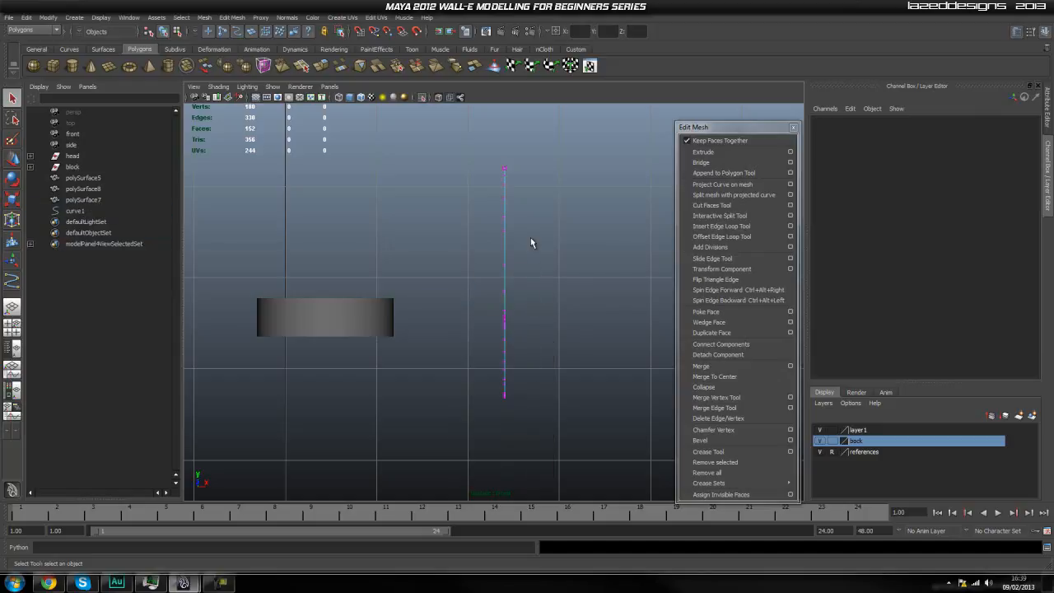
Move the hose curve's lower control vertices sideways toward the neck cylinder, keeping those at the upper end in place.
drag(539, 294, 454, 440)
key(w)
drag(537, 297, 463, 404)
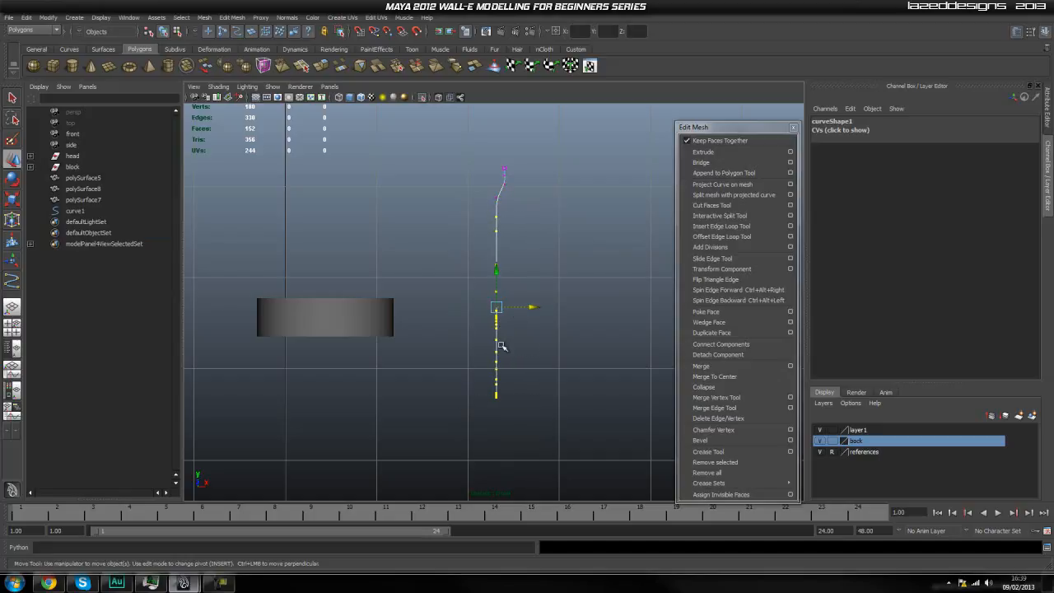
drag(530, 308, 523, 307)
click(560, 271)
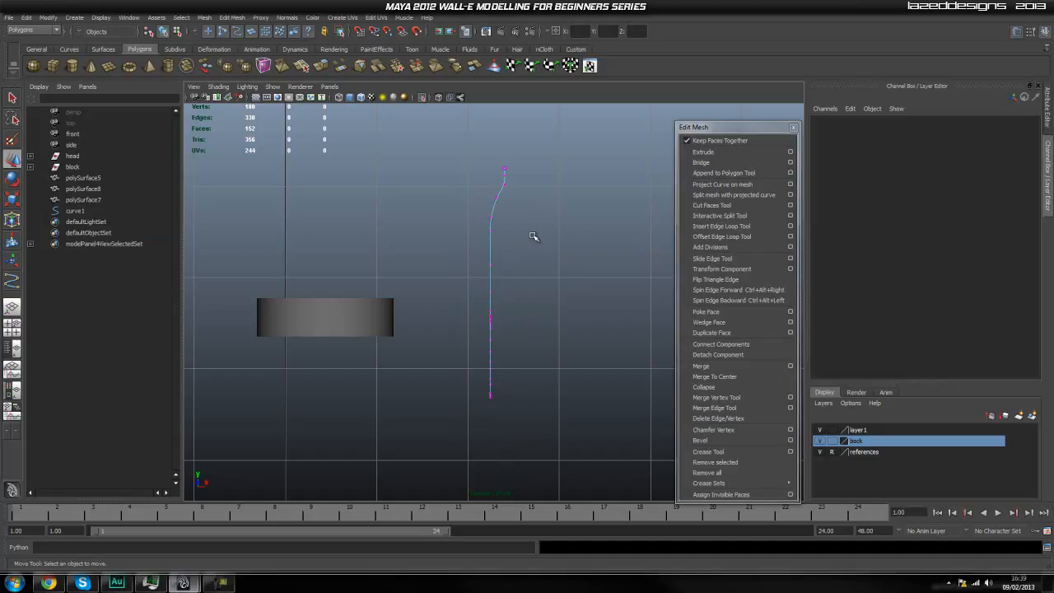
mouse_move(533, 318)
mouse_down()
mouse_move(431, 428)
mouse_move(515, 314)
mouse_up()
click(547, 248)
Shift progressively smaller groups of the curve's lowest control vertices toward the neck cylinder so the curve slants down from its upper end.
drag(540, 268, 435, 428)
drag(515, 335, 510, 331)
click(623, 339)
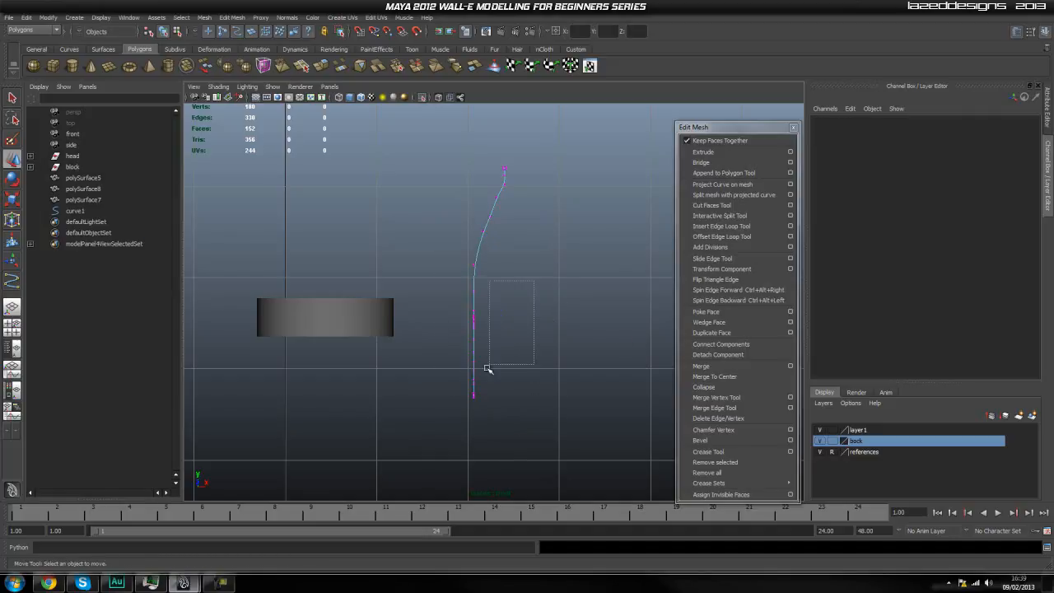
drag(534, 288, 438, 440)
drag(509, 348, 499, 347)
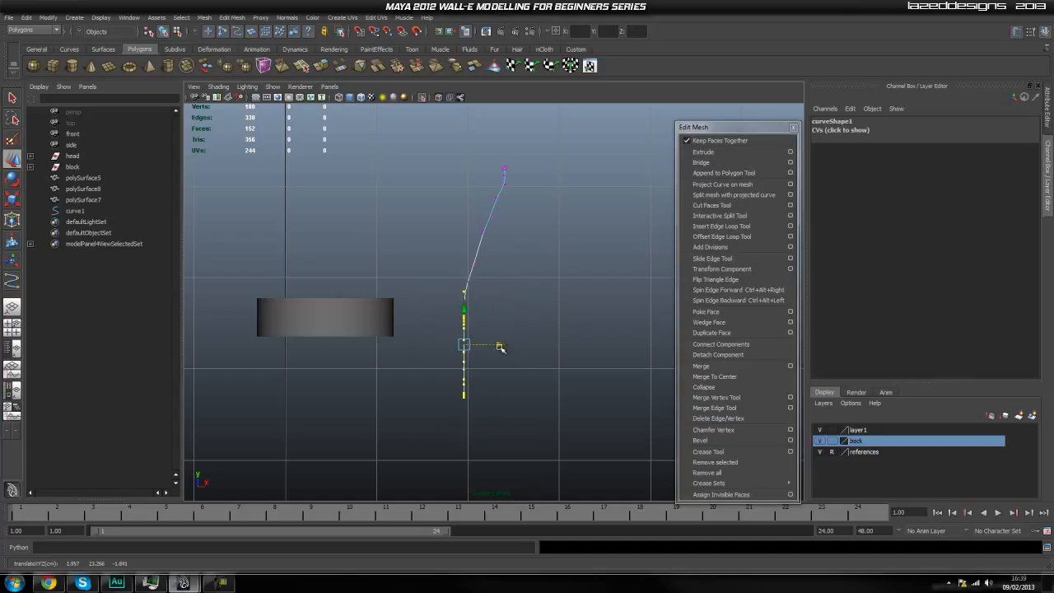
click(491, 316)
drag(494, 303, 423, 440)
drag(497, 355, 492, 357)
click(493, 390)
Adjust the single control vertex at the curve's bend, just above the straight lower stretch, nudging it slightly sideways.
scroll(457, 346, up, 2)
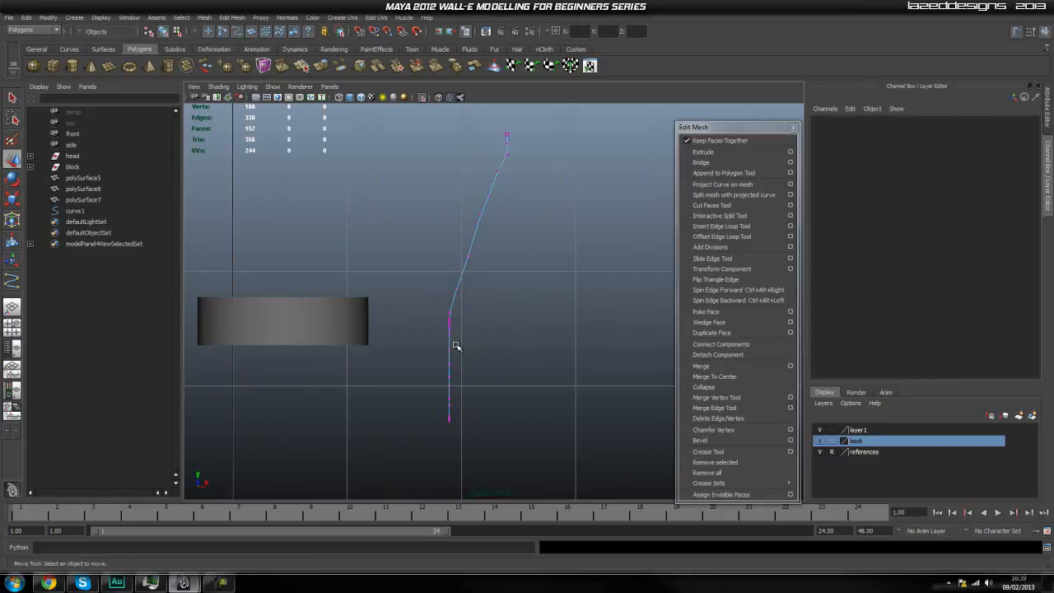
scroll(456, 349, up, 5)
alt+middle_drag(451, 345, 477, 334)
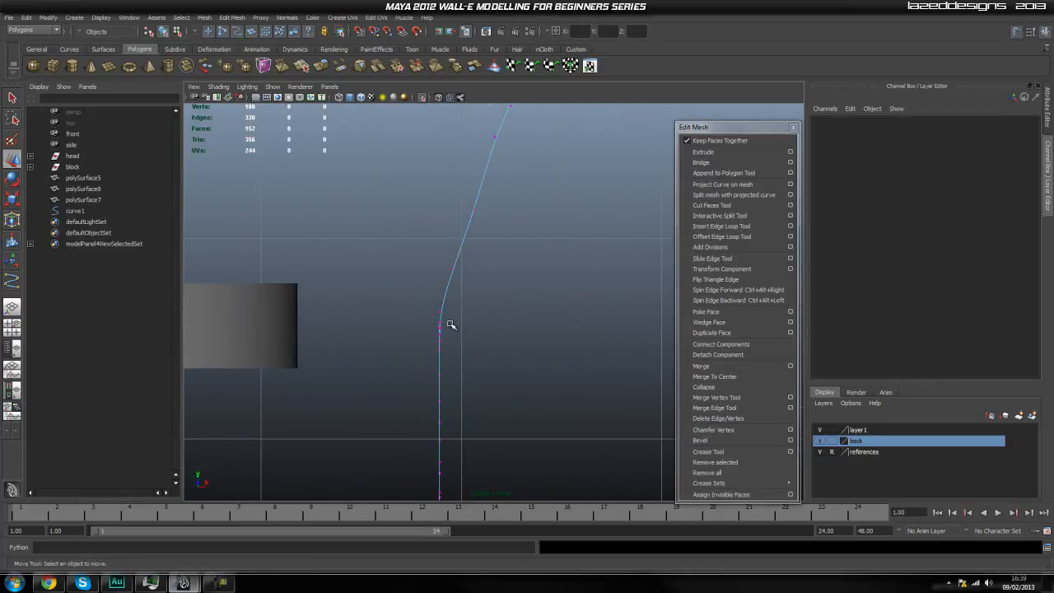
click(441, 313)
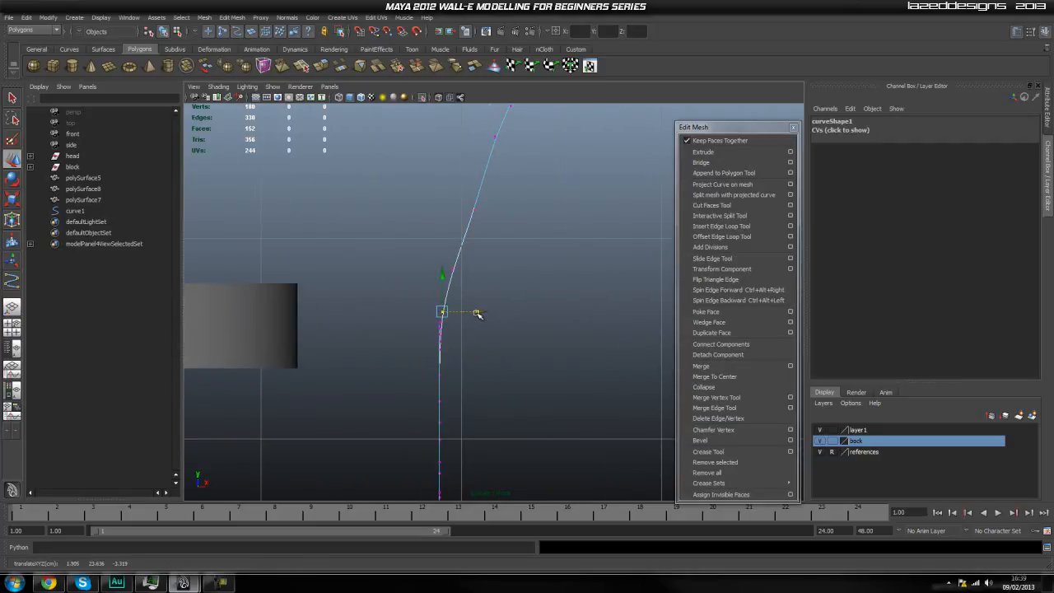
click(492, 353)
scroll(435, 332, up, 1)
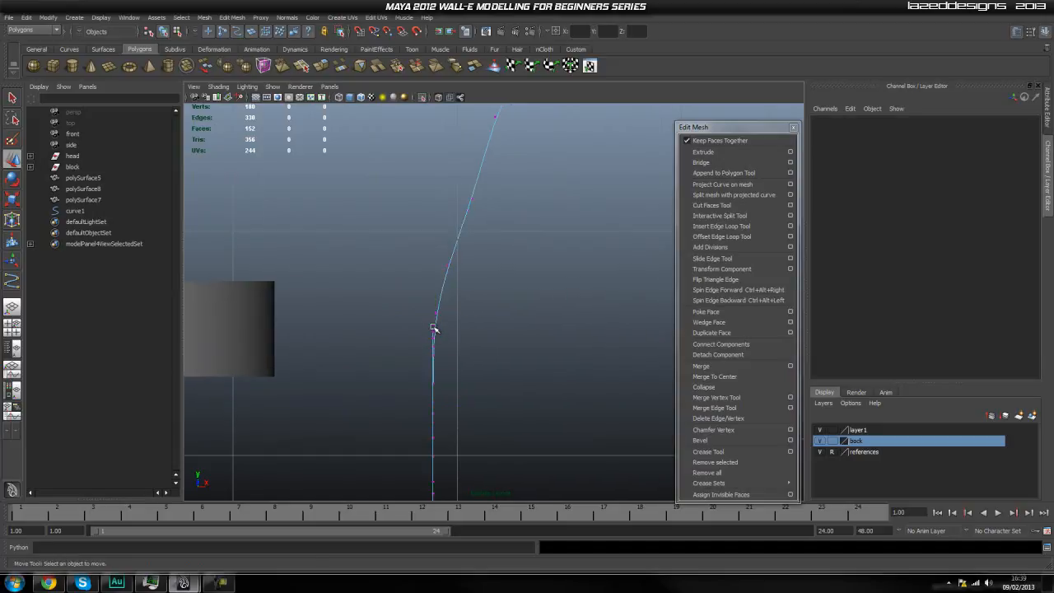
click(434, 327)
drag(476, 325, 420, 344)
key(ctrl+z)
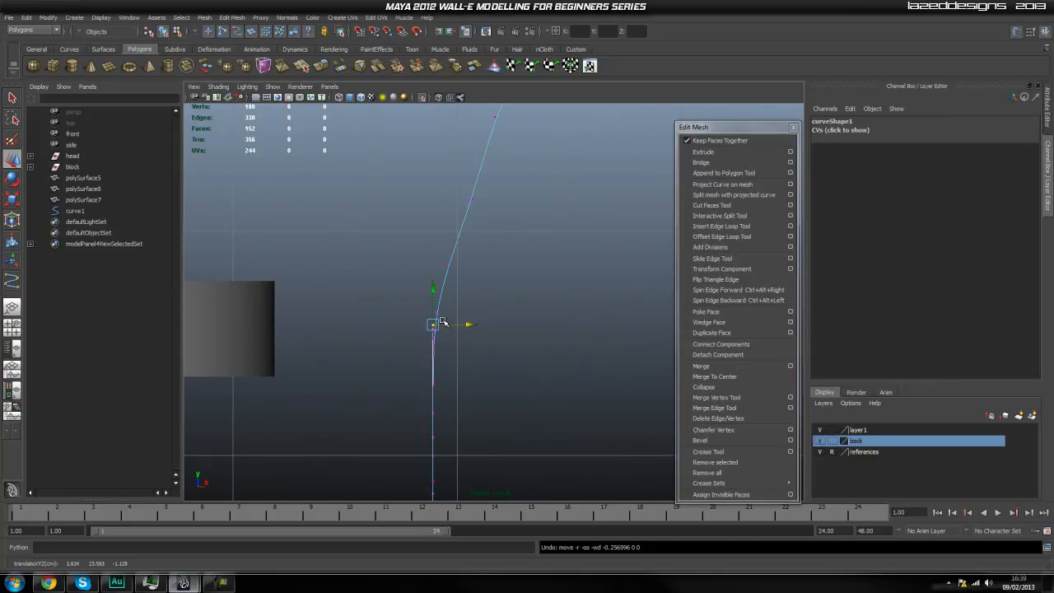
Separate the overlapping strands by moving the outer strand's vertices away from the neck cylinder and the end vertices toward it.
click(437, 312)
click(437, 313)
mouse_move(470, 314)
mouse_down()
mouse_move(488, 321)
mouse_move(480, 325)
mouse_up()
click(417, 311)
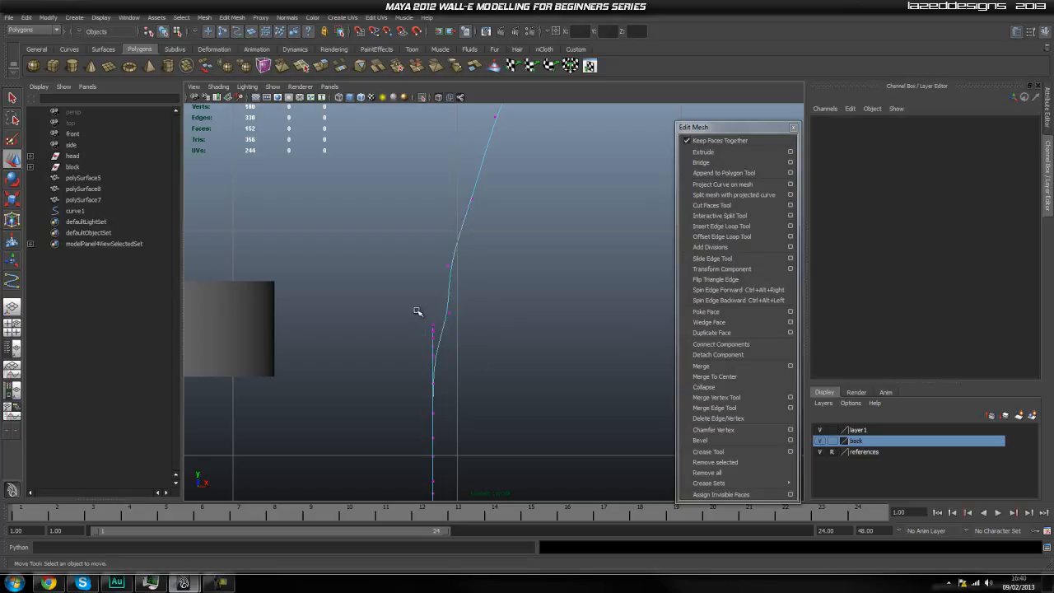
drag(436, 351, 484, 356)
click(436, 354)
alt+middle_drag(469, 403, 464, 381)
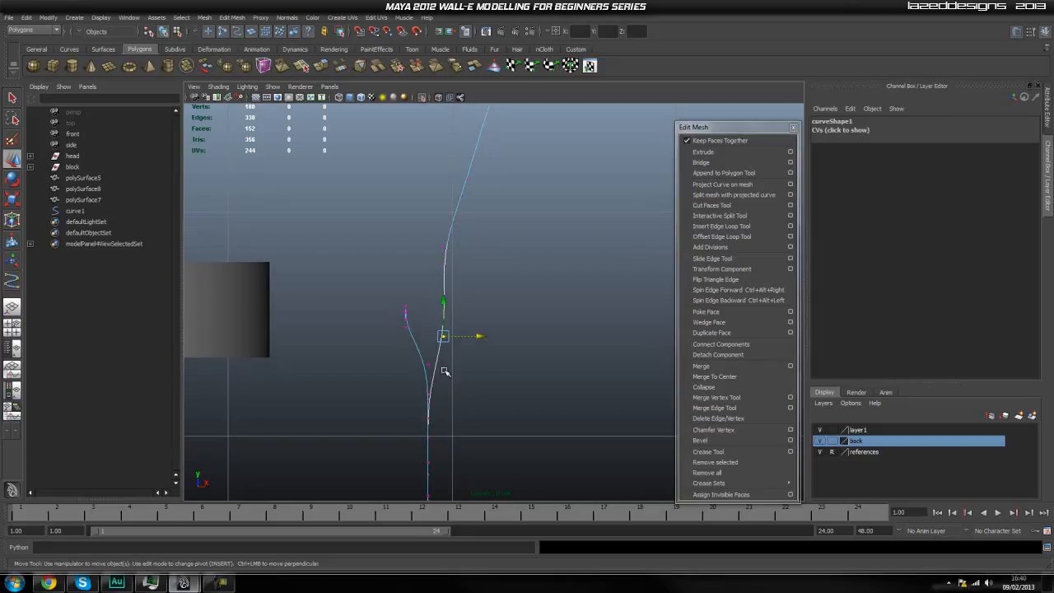
Spread the next overlapping control vertices further down, moving one toward the neck cylinder and the other away from it.
click(429, 365)
drag(465, 364, 446, 371)
alt+middle_drag(481, 398, 475, 379)
click(425, 375)
drag(463, 377, 480, 377)
alt+middle_drag(422, 411, 428, 384)
Spread the remaining overlapping control vertices at the curve's lowest part to form a rounded U-shaped loop.
click(430, 372)
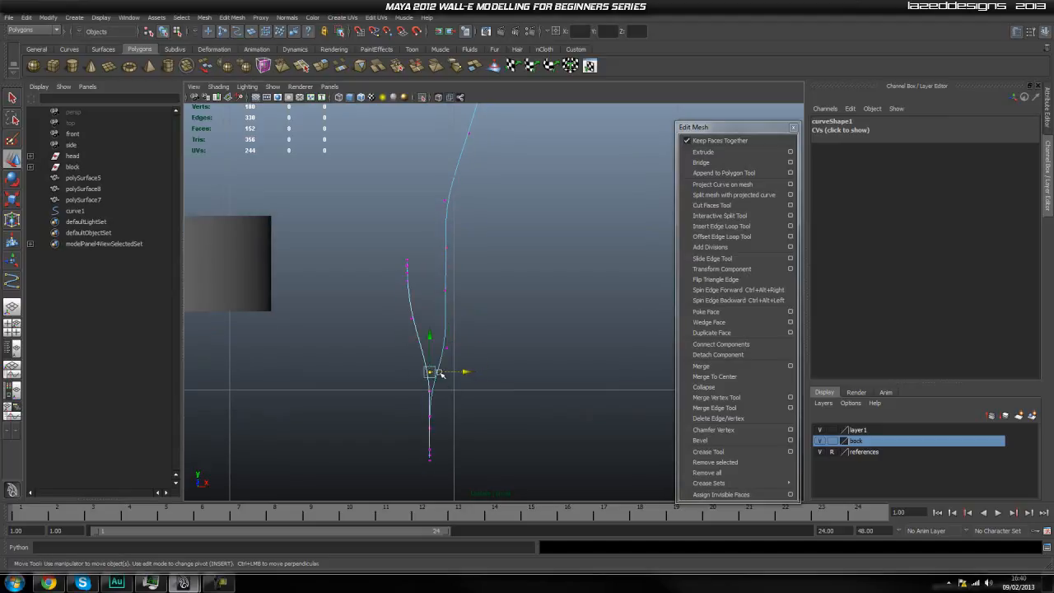
drag(465, 374, 483, 455)
click(433, 393)
click(430, 391)
click(442, 419)
click(430, 417)
click(473, 437)
click(431, 429)
click(459, 455)
click(429, 452)
click(449, 467)
click(429, 453)
click(458, 479)
click(430, 460)
drag(431, 429, 435, 441)
Move all control vertices of the loop's end strand together closer to the neck cylinder.
click(499, 379)
scroll(500, 379, down, 6)
scroll(419, 289, up, 5)
drag(388, 265, 459, 458)
drag(480, 340, 446, 341)
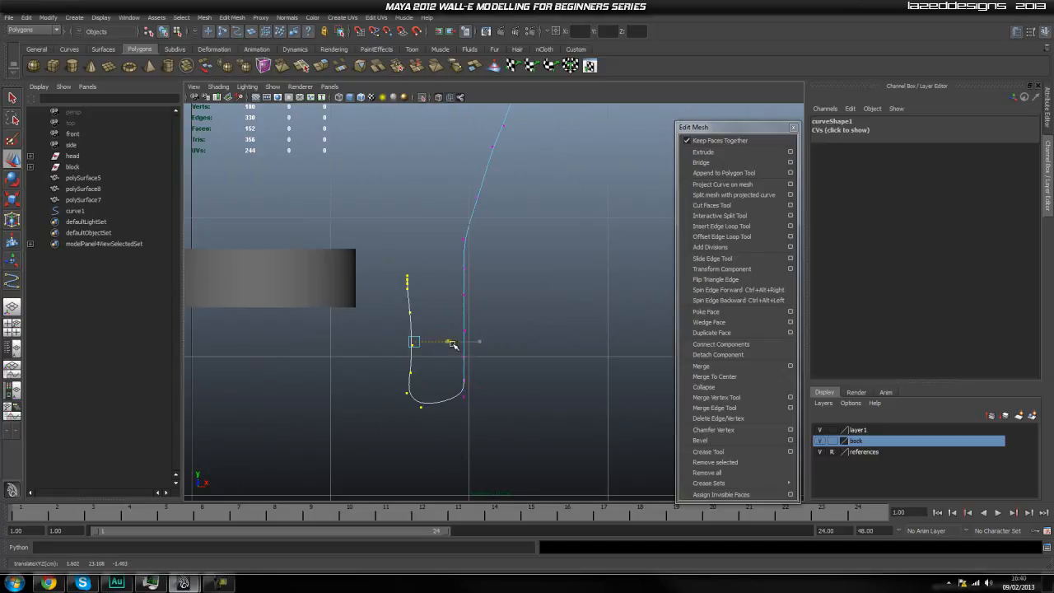
click(537, 372)
Adjust individual control vertices on the end strand to smooth its run into the lower bend of the loop.
drag(527, 244, 463, 427)
click(553, 322)
alt+middle_drag(391, 292, 401, 306)
drag(430, 283, 406, 297)
click(406, 370)
drag(408, 370, 438, 345)
click(430, 295)
click(421, 393)
drag(451, 394, 439, 388)
alt+middle_drag(433, 304, 446, 303)
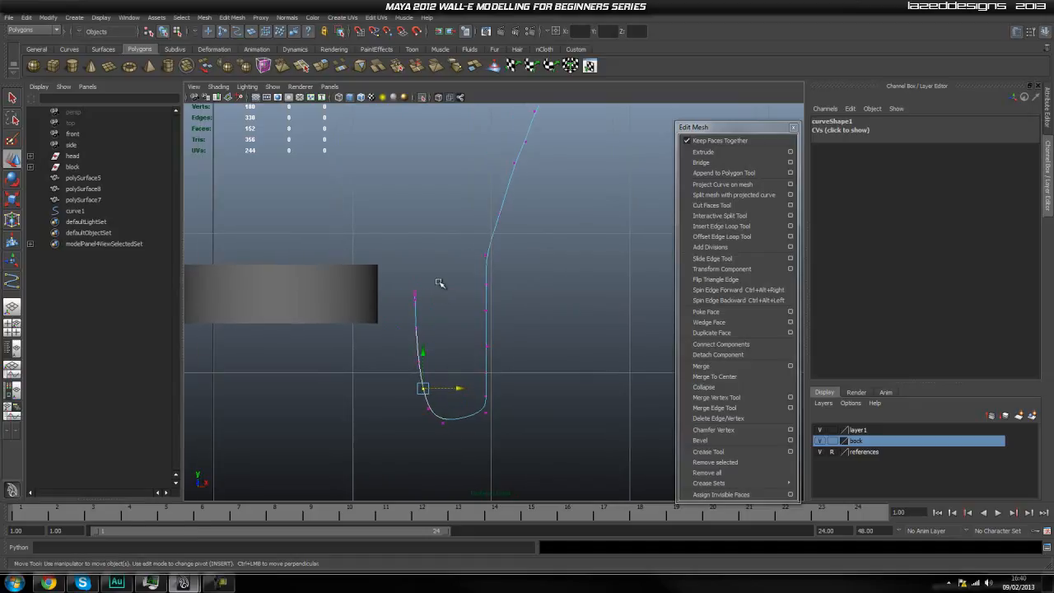
Undo the trial shift of the end strand's tip toward the cylinder, and move its control vertex away from the neck cylinder.
drag(404, 290, 439, 293)
key(ctrl+z)
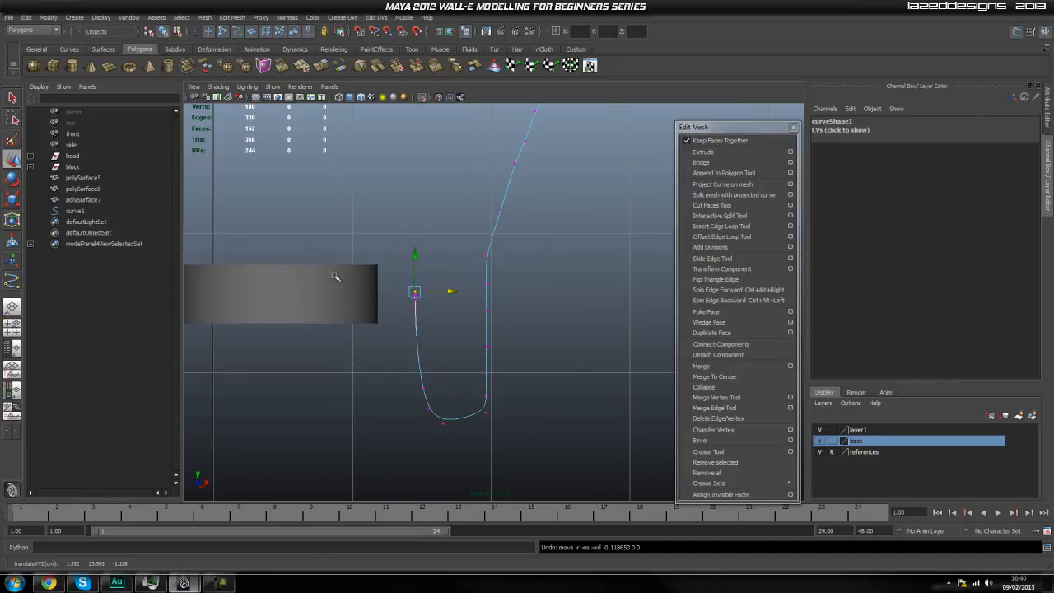
scroll(346, 280, up, 1)
drag(430, 289, 447, 292)
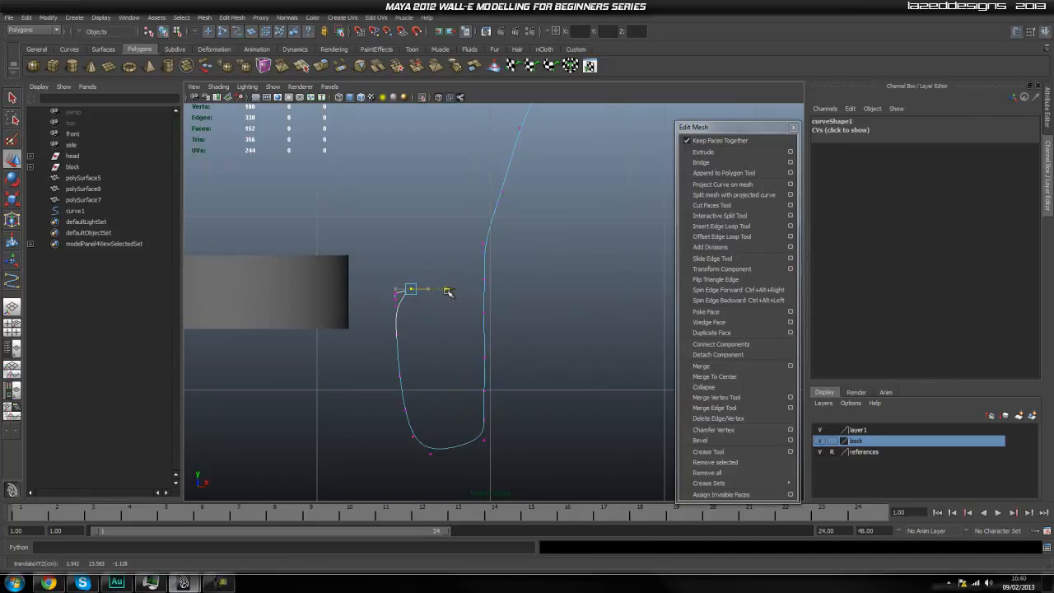
Move the curve's end control vertex sideways into the neck cylinder.
scroll(323, 278, up, 1)
alt+middle_drag(331, 282, 370, 282)
scroll(371, 283, up, 2)
click(399, 294)
drag(434, 294, 320, 318)
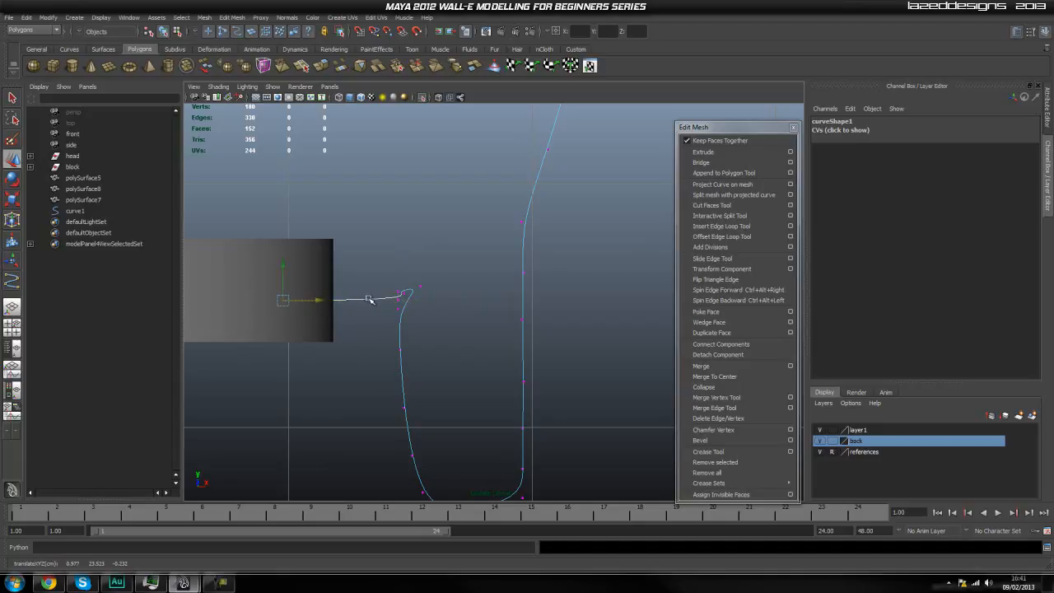
click(313, 321)
click(383, 303)
right_drag(392, 297, 333, 299)
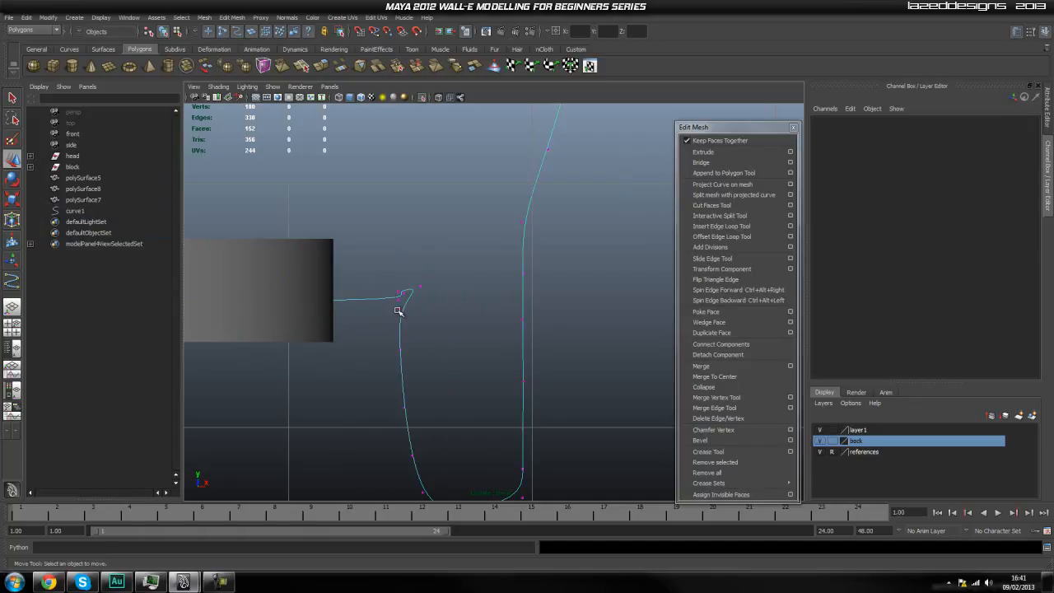
Round the hose's turn into the cylinder by moving the vertex below the tip outward and the one beside it toward the cylinder.
click(400, 311)
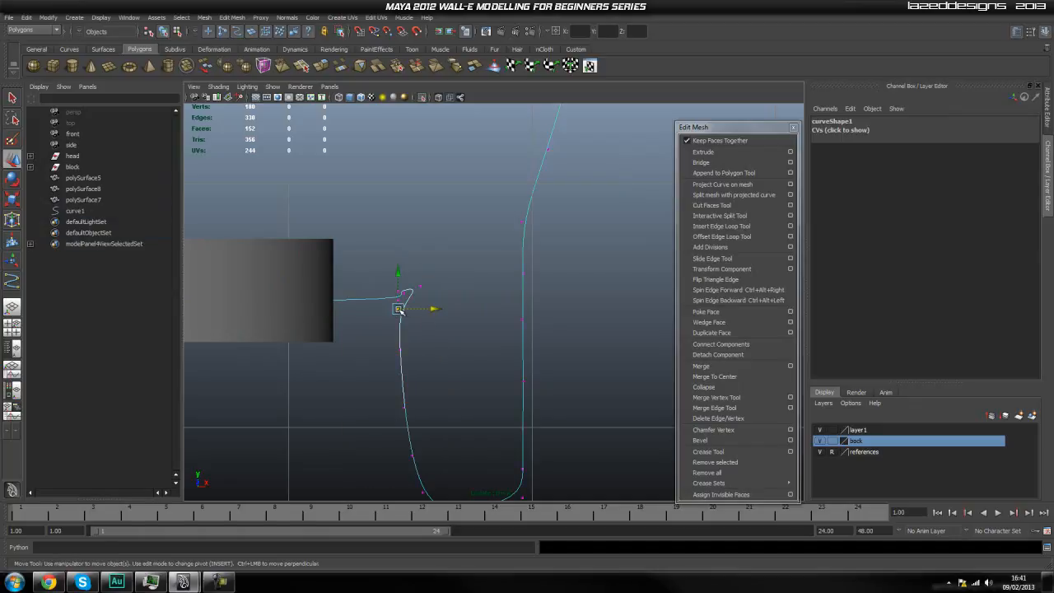
drag(404, 306, 465, 316)
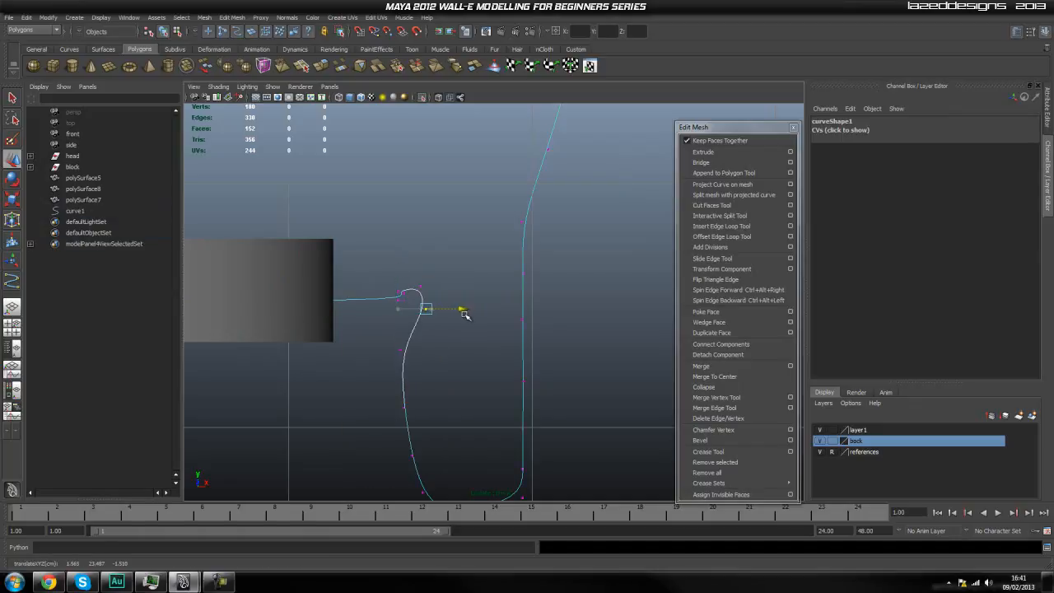
click(399, 302)
click(399, 301)
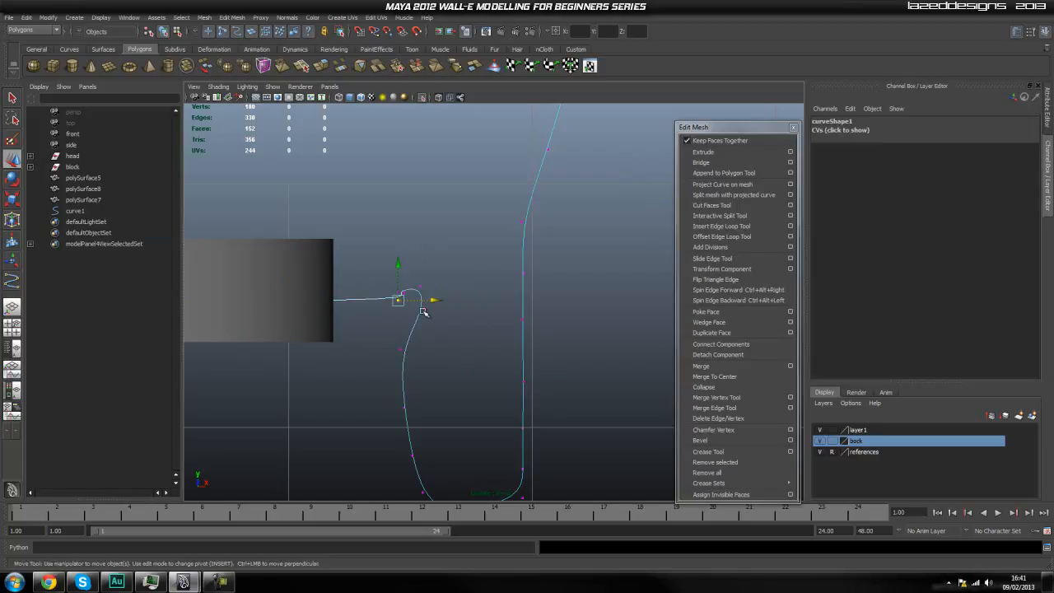
drag(437, 303, 393, 316)
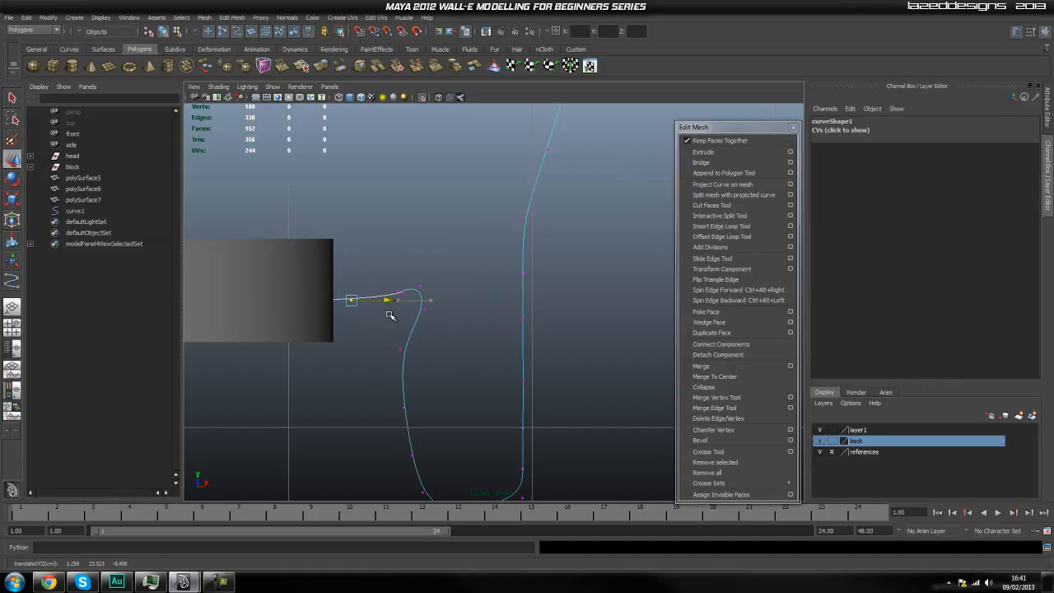
alt+middle_drag(371, 347, 352, 251)
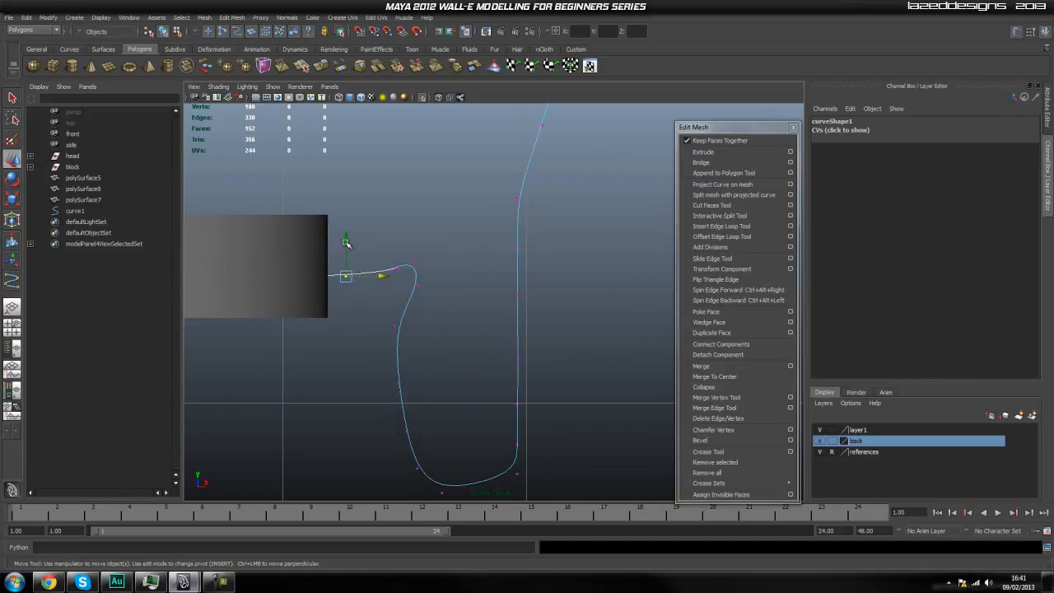
Return to the perspective view, turn off the isolation and show the hose curve with the whole model.
key(space)
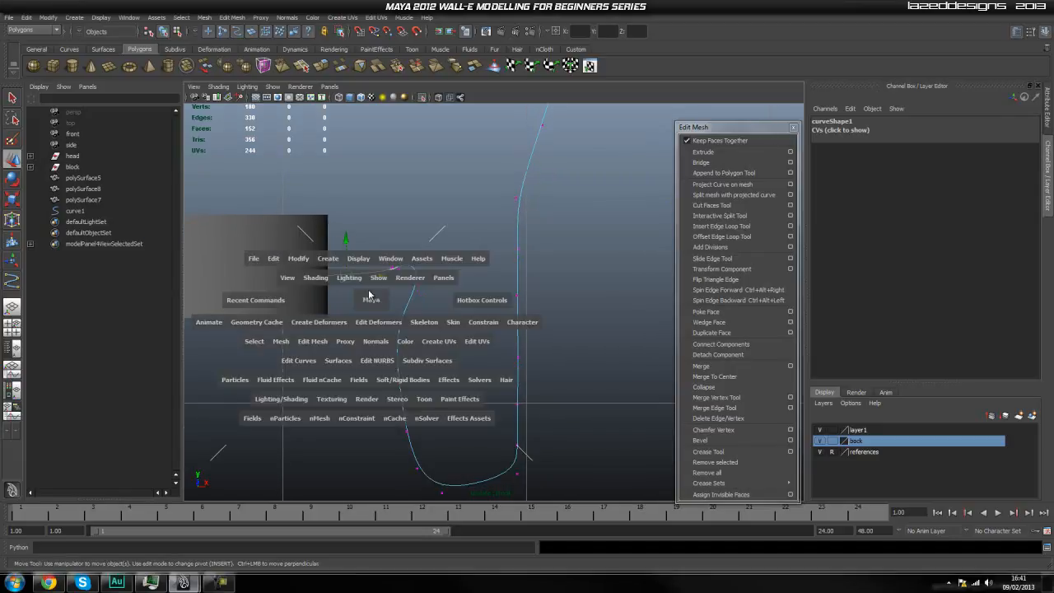
drag(371, 299, 370, 276)
alt+drag(491, 315, 511, 352)
scroll(487, 308, up, 4)
alt+drag(487, 308, 646, 310)
alt+middle_drag(411, 315, 406, 315)
alt+drag(406, 316, 459, 357)
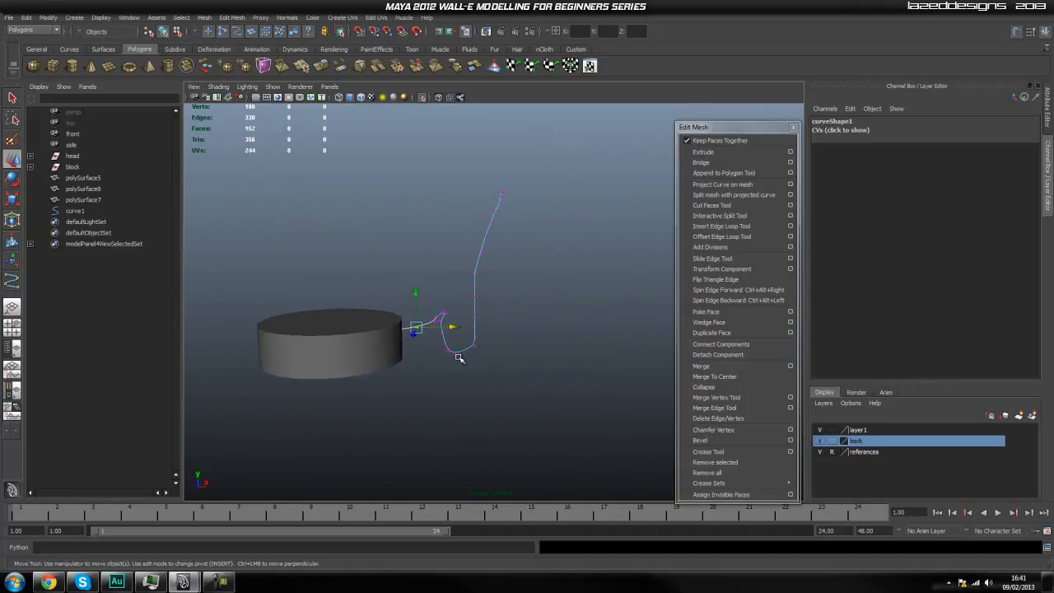
click(425, 98)
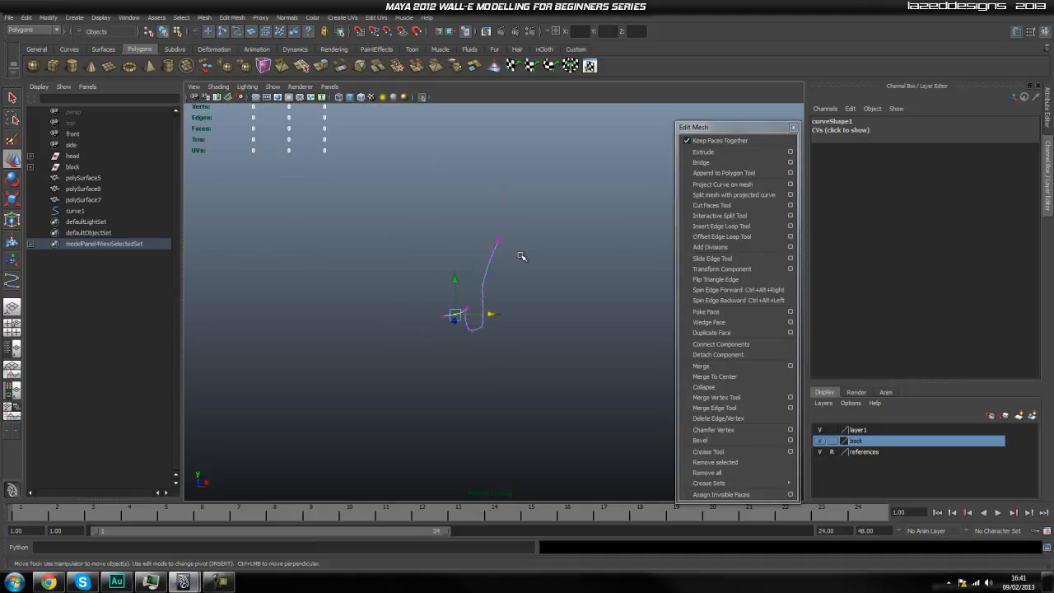
click(422, 97)
alt+drag(470, 294, 478, 330)
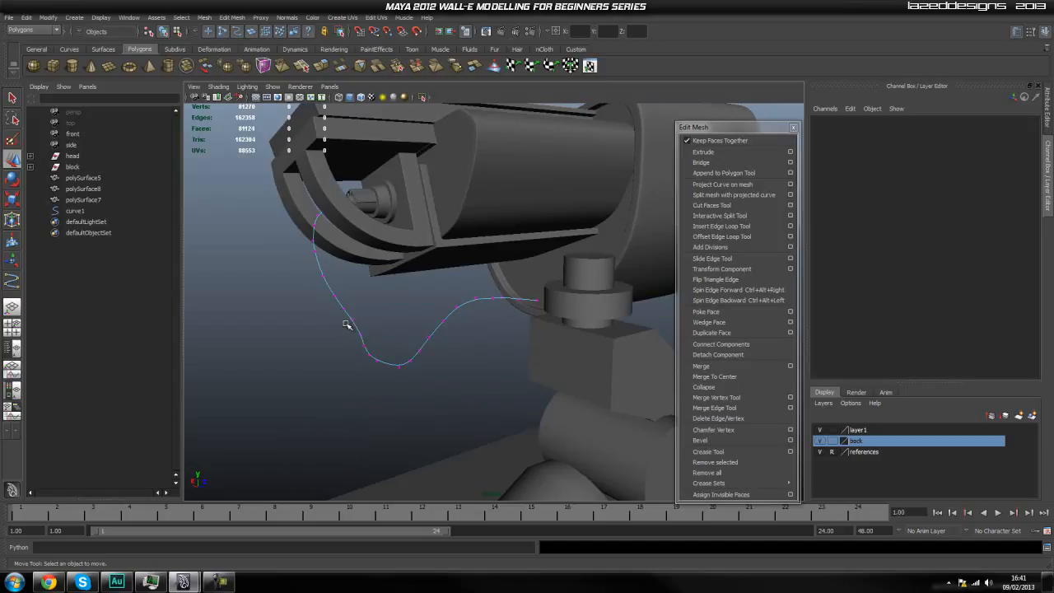
Show the hose curve's control vertices up close where it meets the wide neck cylinder.
click(540, 302)
scroll(542, 304, up, 2)
alt+middle_drag(542, 306, 476, 313)
click(463, 310)
right_drag(438, 315, 383, 316)
alt+drag(446, 322, 470, 332)
click(471, 332)
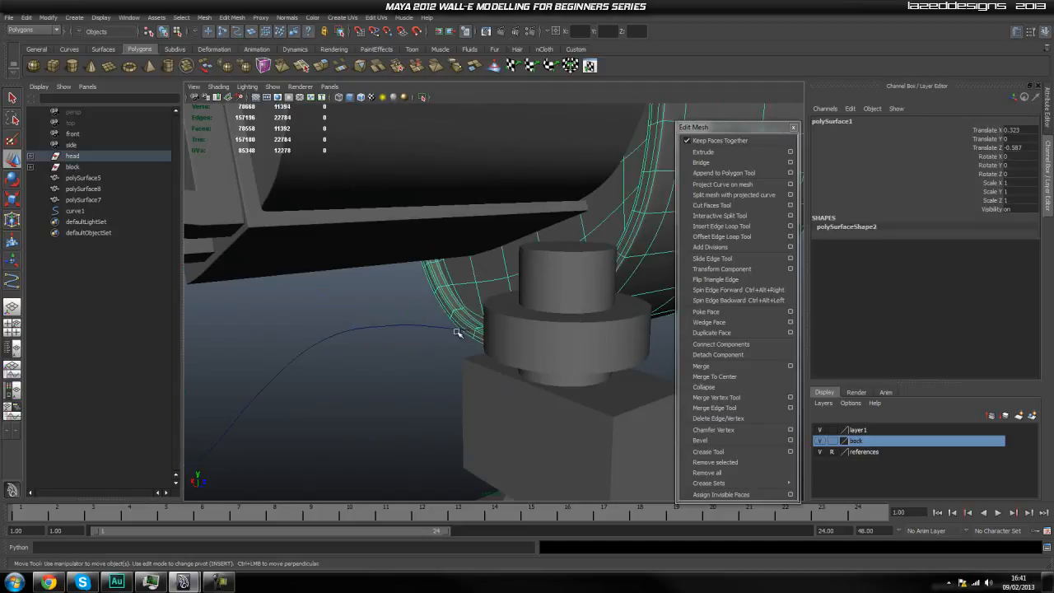
click(438, 327)
right_drag(438, 328, 394, 340)
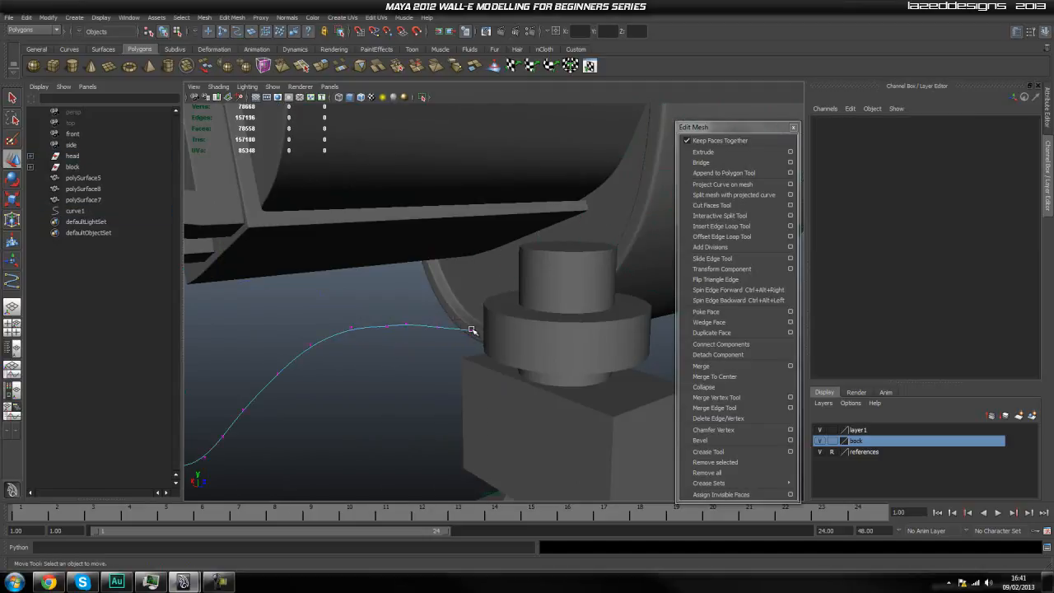
Pull the control vertex nearest the wide neck cylinder outward along the hose.
click(470, 332)
drag(471, 332, 442, 338)
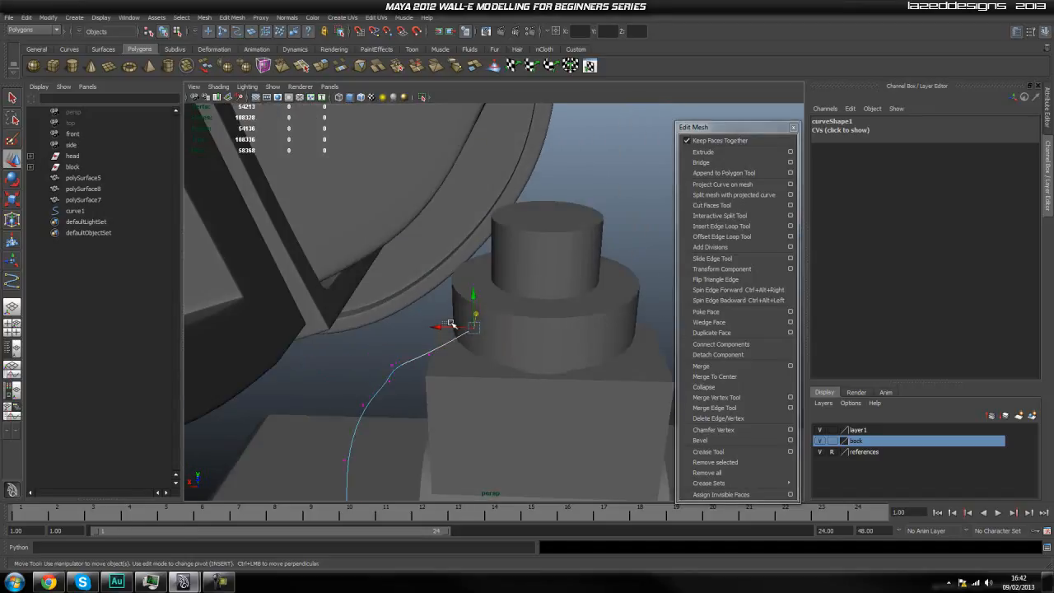
click(454, 326)
click(445, 351)
mouse_move(422, 356)
right_down()
mouse_move(398, 359)
mouse_move(417, 331)
mouse_move(435, 358)
mouse_move(402, 354)
right_up()
click(438, 347)
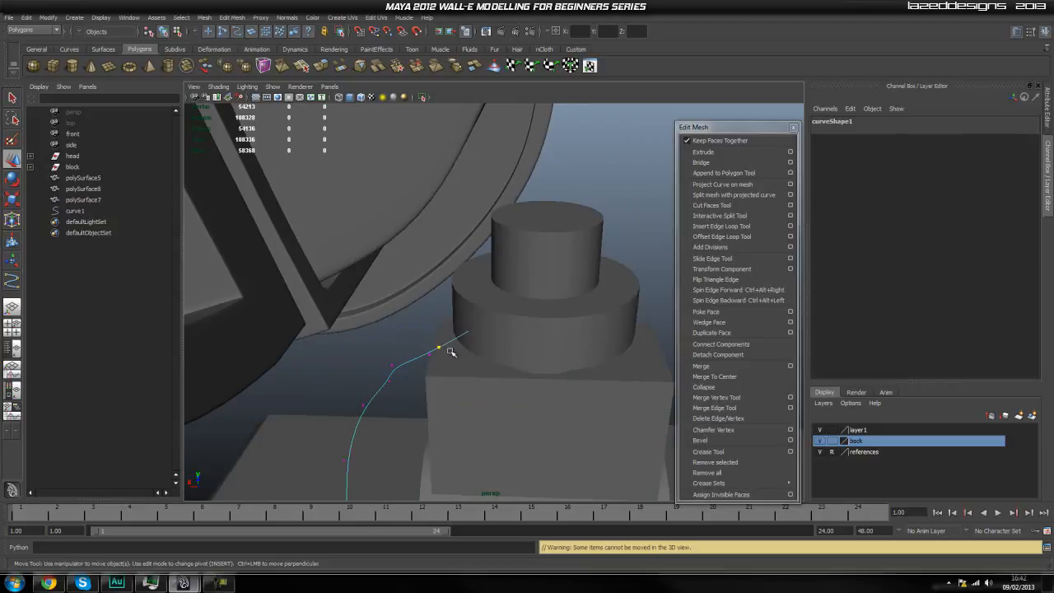
Show the hose curve's control vertices again and adjust the one just outside the neck cylinder.
click(437, 349)
click(433, 351)
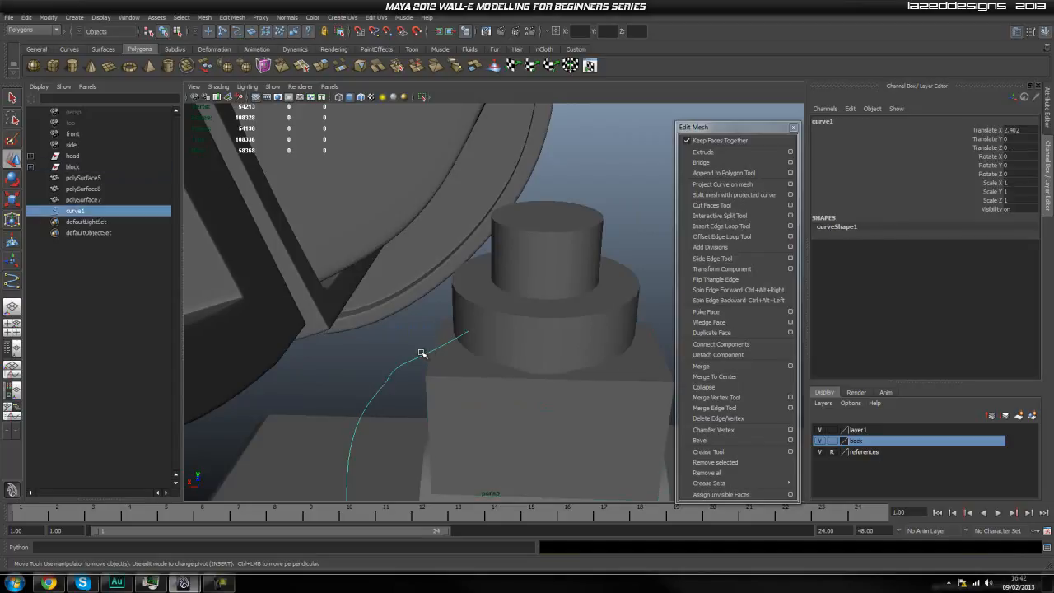
right_drag(421, 354, 395, 356)
click(427, 355)
alt+drag(433, 330, 382, 320)
click(378, 337)
click(362, 391)
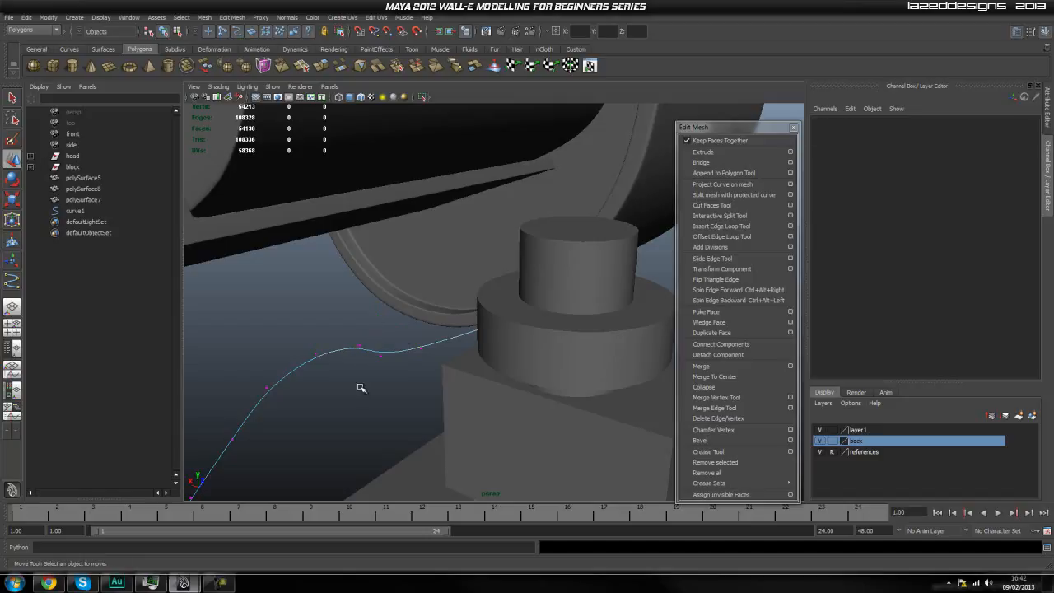
Lower two control vertices on the stretch of hose just outside the neck cylinder.
click(381, 359)
drag(379, 328, 376, 349)
click(360, 348)
click(362, 351)
drag(358, 322, 362, 380)
Pull down the next control vertices along the hose, lowering the hump between the neck cylinder and the hanging loop.
alt+drag(449, 408, 381, 334)
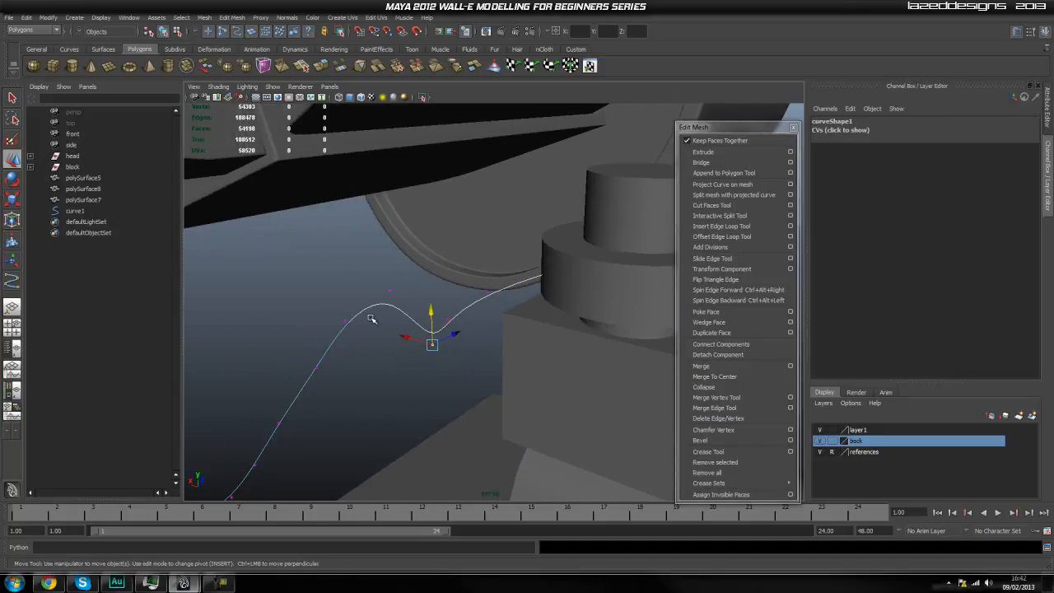
click(388, 292)
drag(390, 264, 405, 366)
alt+drag(497, 367, 471, 325)
click(411, 272)
drag(410, 234, 420, 380)
alt+middle_drag(458, 360, 492, 285)
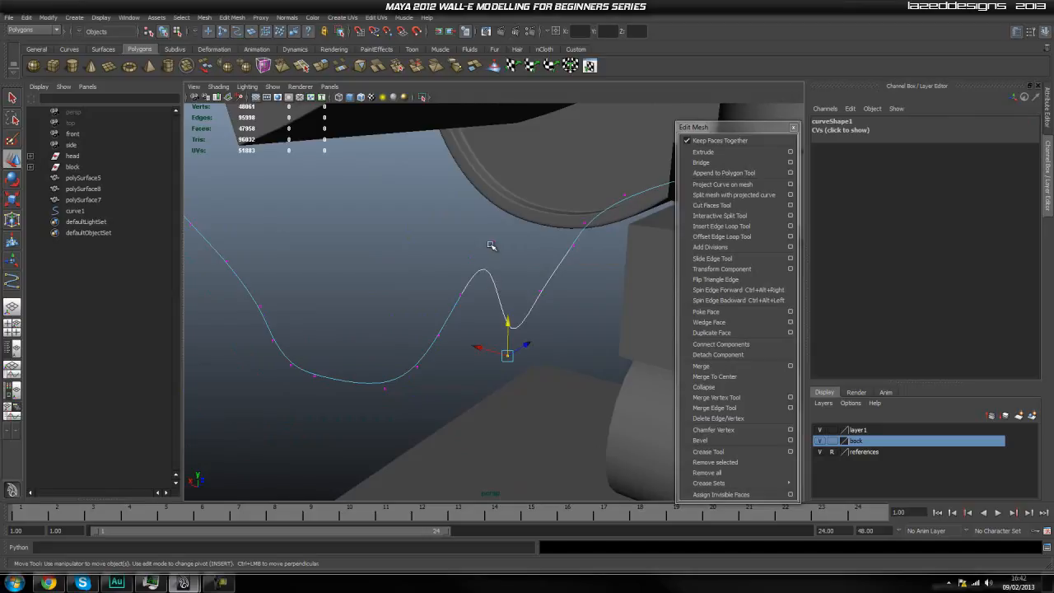
Lower three more control vertices on the hump between the neck cylinder and the hanging loop.
click(493, 246)
click(493, 247)
drag(492, 236, 458, 378)
click(462, 295)
drag(462, 263, 450, 384)
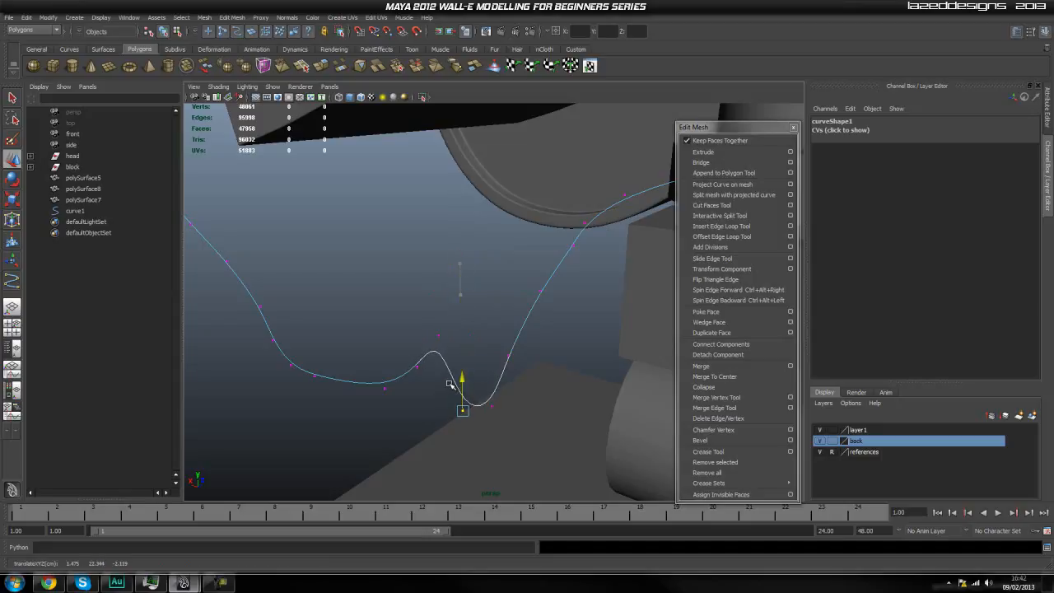
click(439, 330)
drag(437, 302, 425, 393)
Pull down the last raised control vertex of the hump and adjust its neighbour at the base of the loop.
click(419, 364)
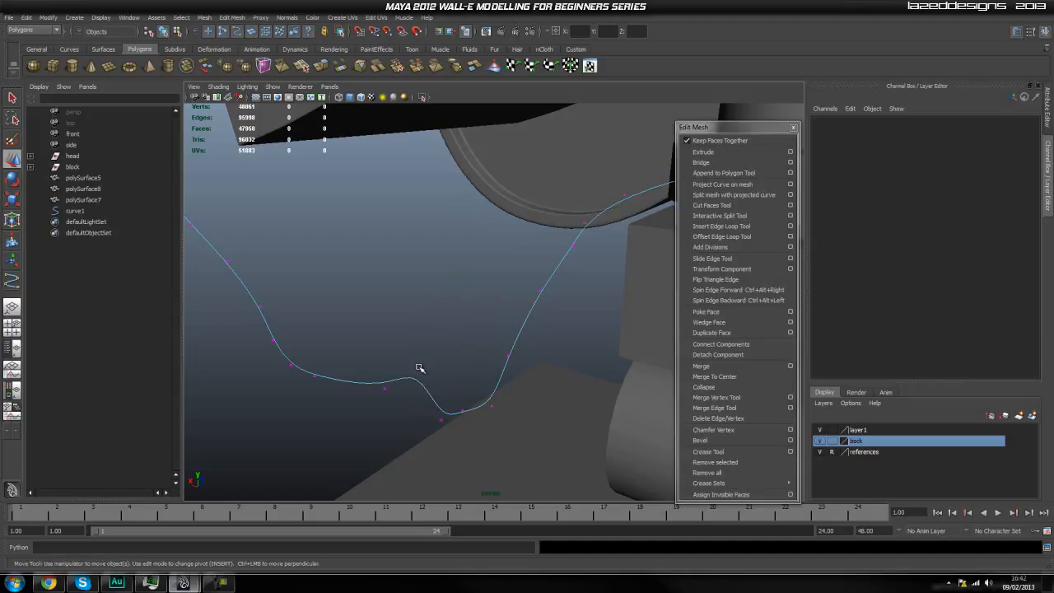
click(414, 347)
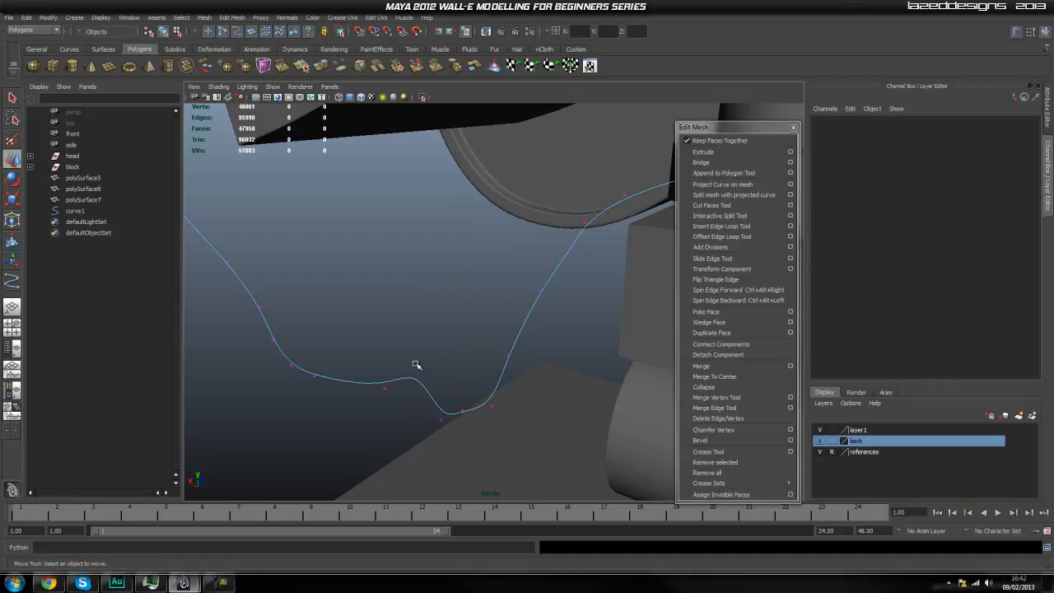
click(416, 365)
drag(417, 340, 395, 395)
click(385, 394)
click(383, 390)
mouse_move(383, 364)
mouse_down()
mouse_move(375, 394)
mouse_move(532, 396)
mouse_move(563, 372)
mouse_move(452, 375)
mouse_move(386, 338)
mouse_move(437, 336)
mouse_move(419, 325)
mouse_move(422, 346)
mouse_move(368, 351)
mouse_up()
Switch to the side view and compare the hose curve with the hose on the blueprint.
click(478, 305)
click(419, 351)
drag(449, 285, 346, 356)
drag(427, 311, 409, 315)
drag(420, 247, 550, 283)
click(424, 272)
key(space)
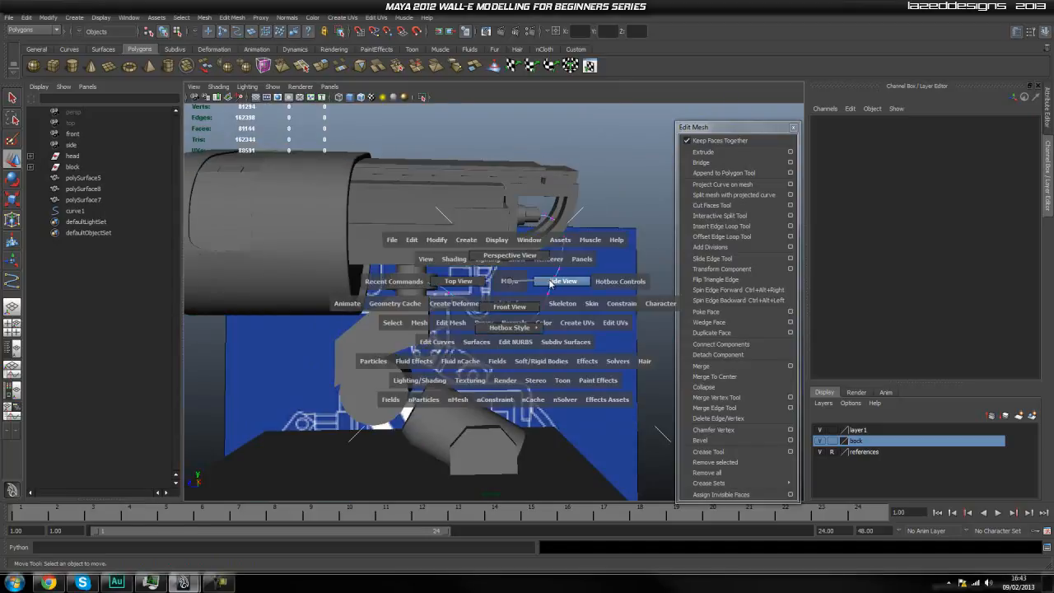
click(550, 283)
scroll(527, 308, up, 4)
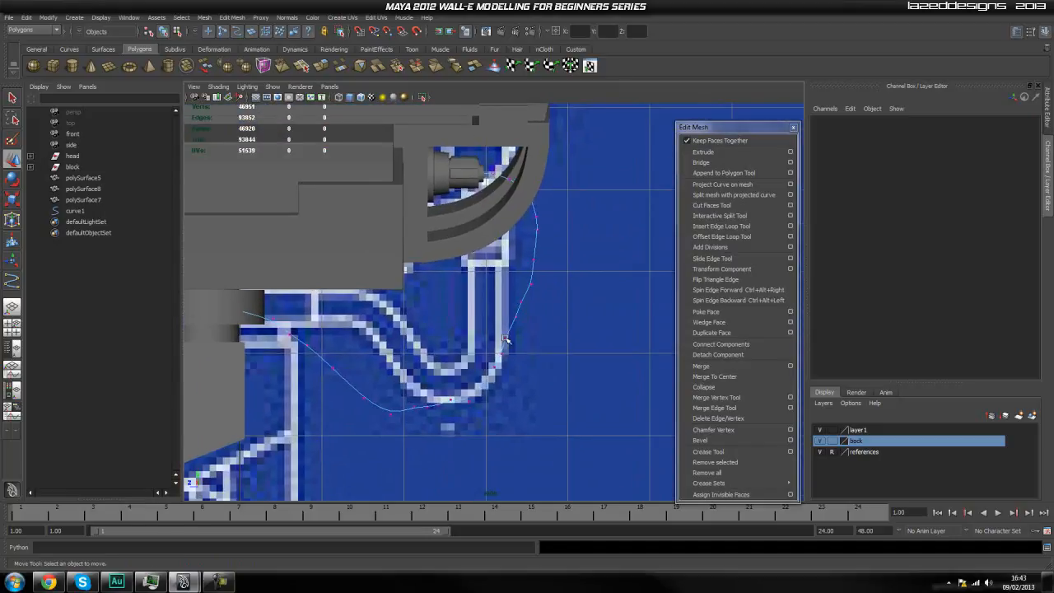
alt+middle_drag(526, 315, 544, 279)
alt+middle_drag(361, 278, 449, 269)
scroll(416, 281, up, 1)
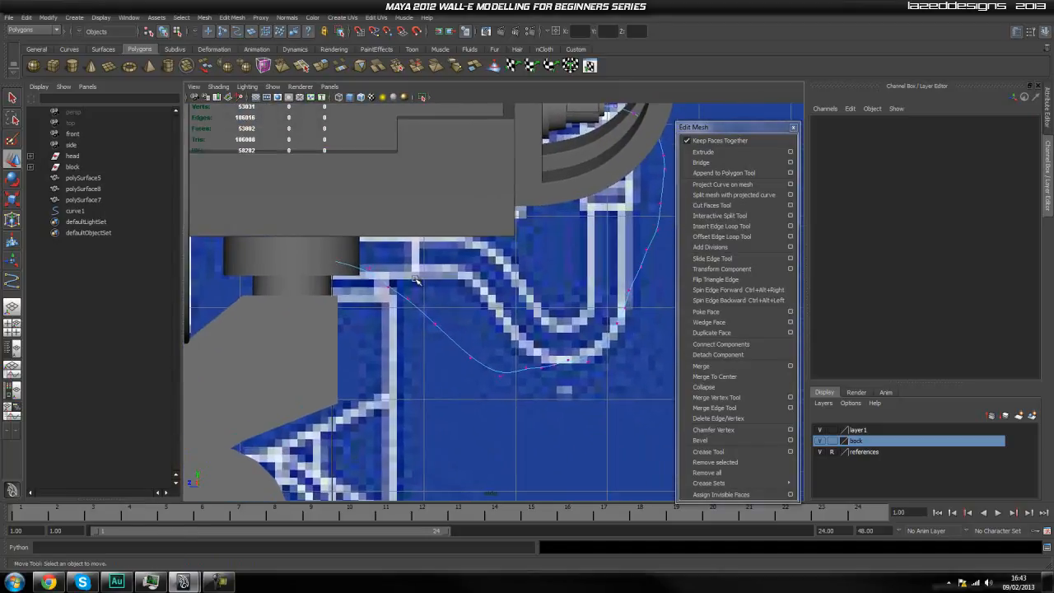
alt+middle_drag(392, 287, 448, 297)
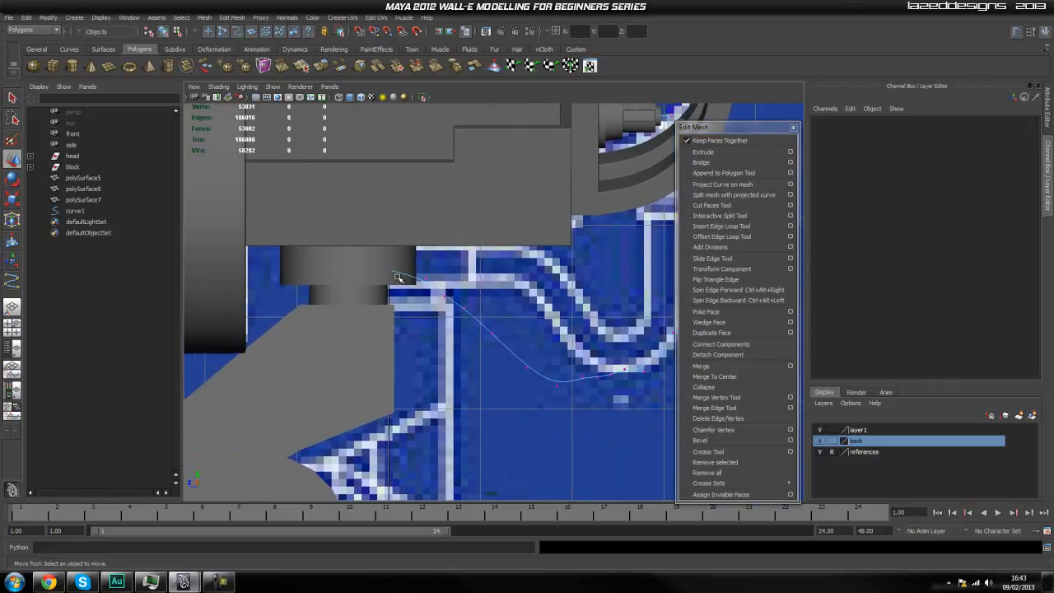
Raise the first two control vertices outside the wide neck cylinder to the height of the blueprint hose.
scroll(441, 285, up, 1)
drag(431, 260, 410, 284)
drag(414, 238, 419, 229)
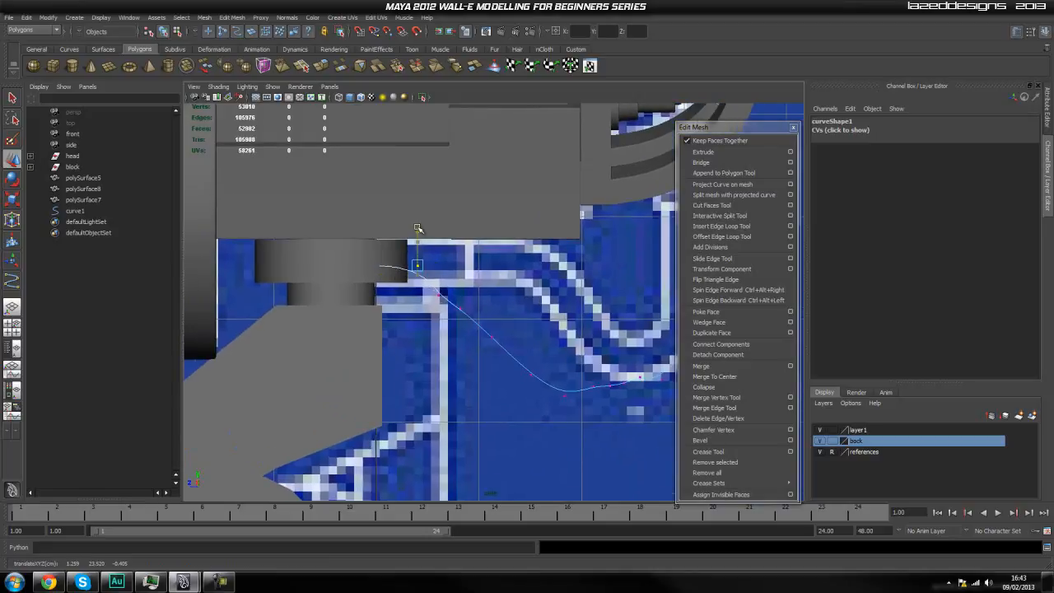
drag(481, 282, 428, 323)
drag(450, 265, 453, 234)
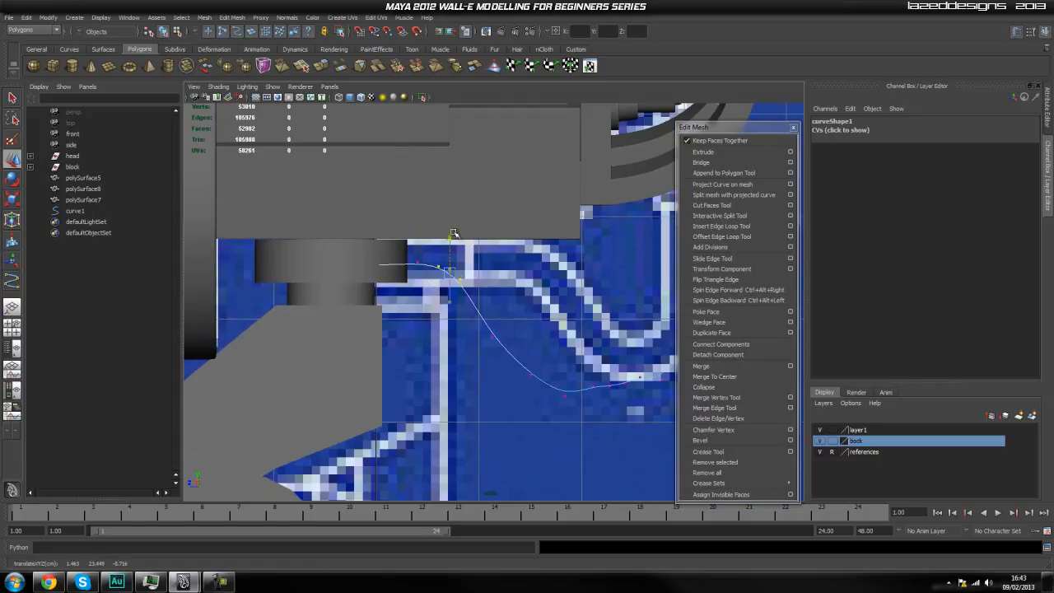
Raise the following control vertex to the horizontal stretch of the blueprint hose and level the one beside it.
drag(530, 310, 458, 359)
drag(493, 303, 502, 226)
click(471, 321)
drag(453, 310, 452, 311)
drag(462, 226, 461, 228)
click(464, 332)
drag(450, 284, 440, 232)
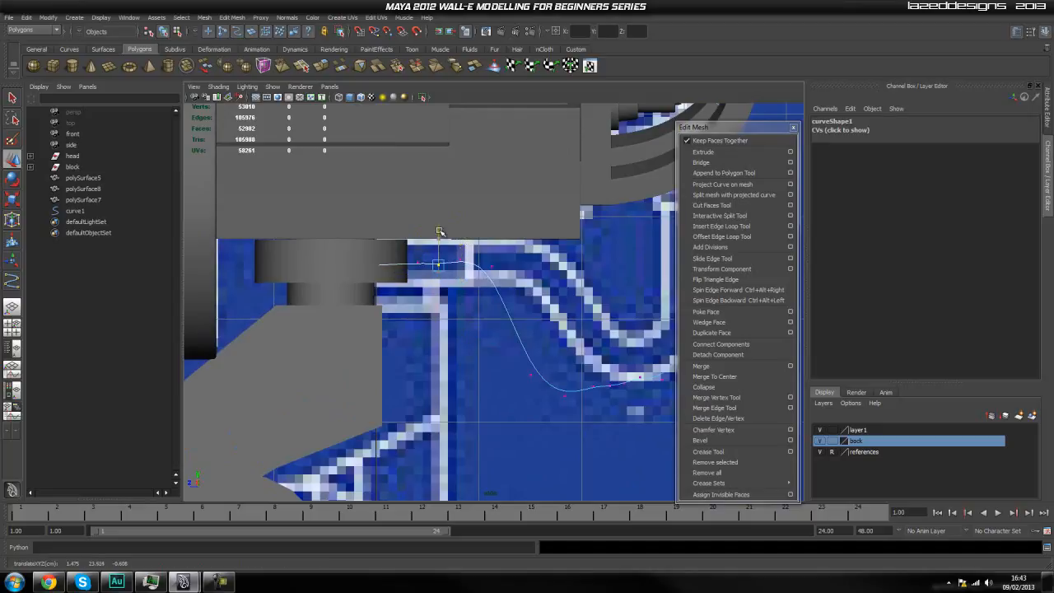
Move the control vertices of the descending stretch up and outward to follow the blueprint hose's slope.
click(512, 342)
alt+middle_drag(525, 318, 465, 300)
drag(481, 346, 485, 261)
click(514, 323)
drag(515, 331, 512, 302)
drag(537, 357, 548, 332)
Reposition the control vertices at the bottom of the loop to follow the blueprint hose's lower bend.
scroll(531, 338, up, 3)
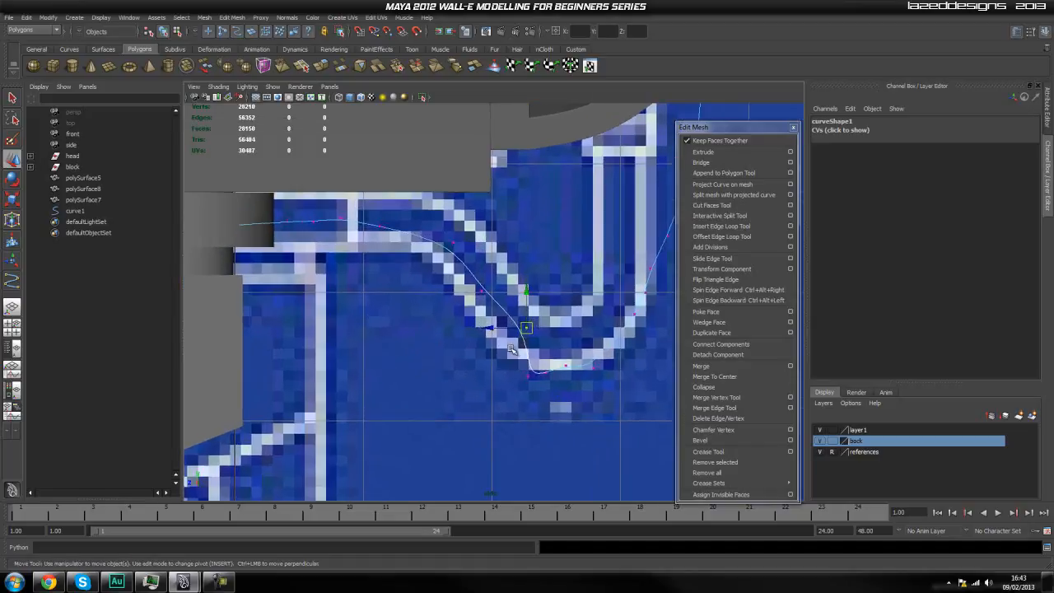
mouse_move(499, 281)
mouse_down()
mouse_move(468, 320)
mouse_move(486, 284)
mouse_up()
drag(551, 309, 581, 354)
alt+middle_drag(612, 385, 539, 393)
alt+middle_drag(598, 344, 589, 358)
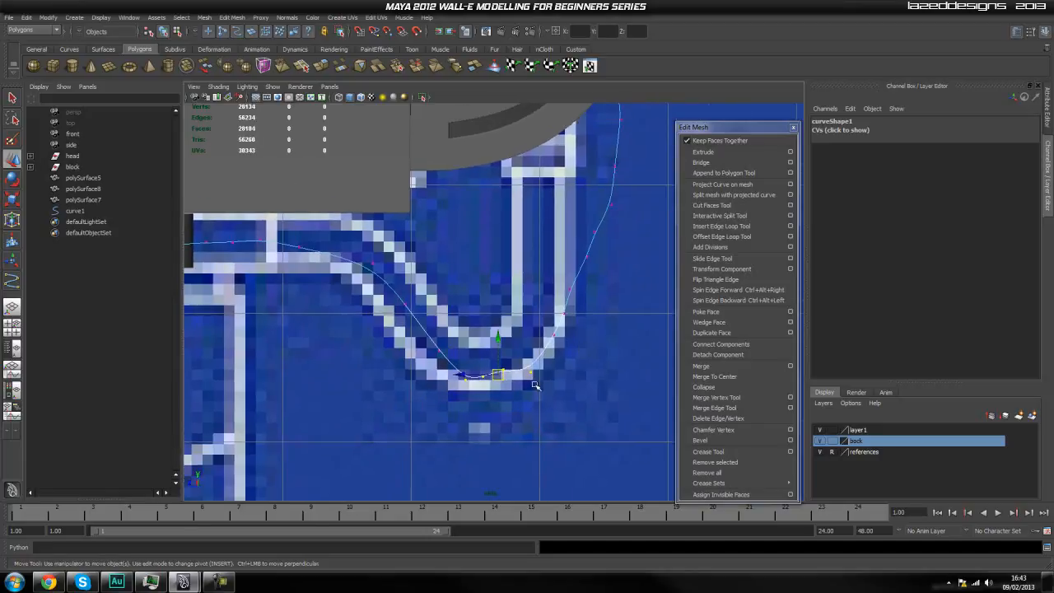
click(583, 351)
drag(478, 365, 535, 363)
click(490, 368)
Round off the bend where the hose starts rising by moving its control vertices toward the blueprint outline.
click(566, 339)
mouse_move(564, 329)
mouse_down()
mouse_move(511, 348)
mouse_move(550, 332)
mouse_up()
click(599, 309)
drag(555, 282, 532, 302)
click(534, 263)
alt+middle_drag(550, 285, 484, 296)
Place the control vertices on the lower part of the rising stretch along the blueprint hose's outer edge.
scroll(474, 321, up, 1)
drag(472, 355, 484, 353)
click(447, 273)
drag(498, 291, 501, 327)
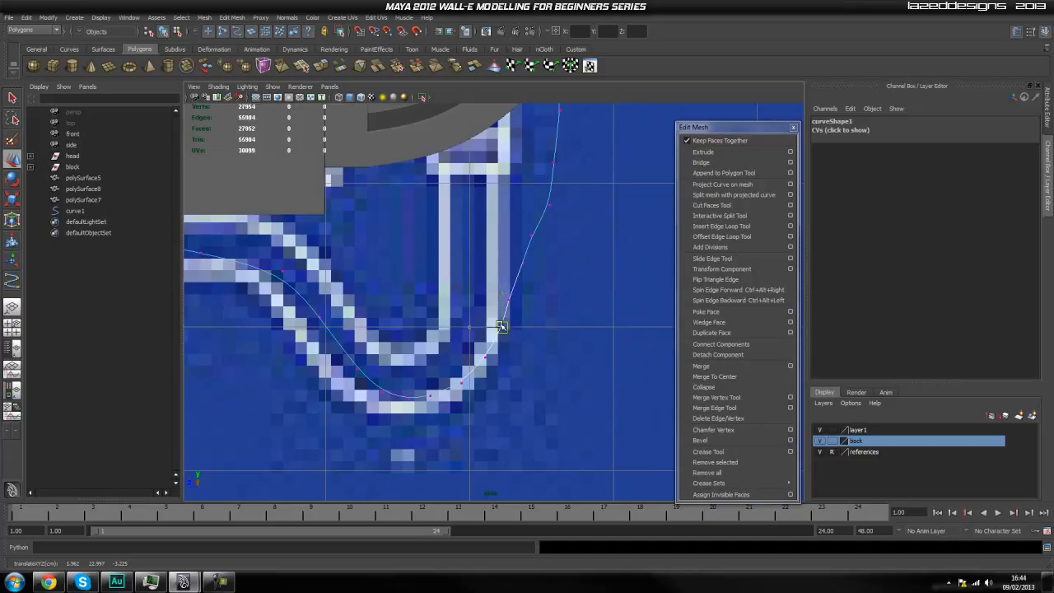
click(466, 282)
drag(501, 276, 512, 298)
alt+middle_drag(559, 259, 462, 329)
mouse_move(482, 335)
mouse_down()
mouse_move(482, 352)
mouse_move(476, 336)
mouse_up()
Smooth the upper part of the rising stretch by moving its control vertices into an even arc behind the head.
click(440, 310)
drag(441, 286, 485, 310)
click(463, 264)
drag(462, 264, 494, 278)
alt+middle_drag(525, 267, 501, 326)
drag(521, 287, 479, 296)
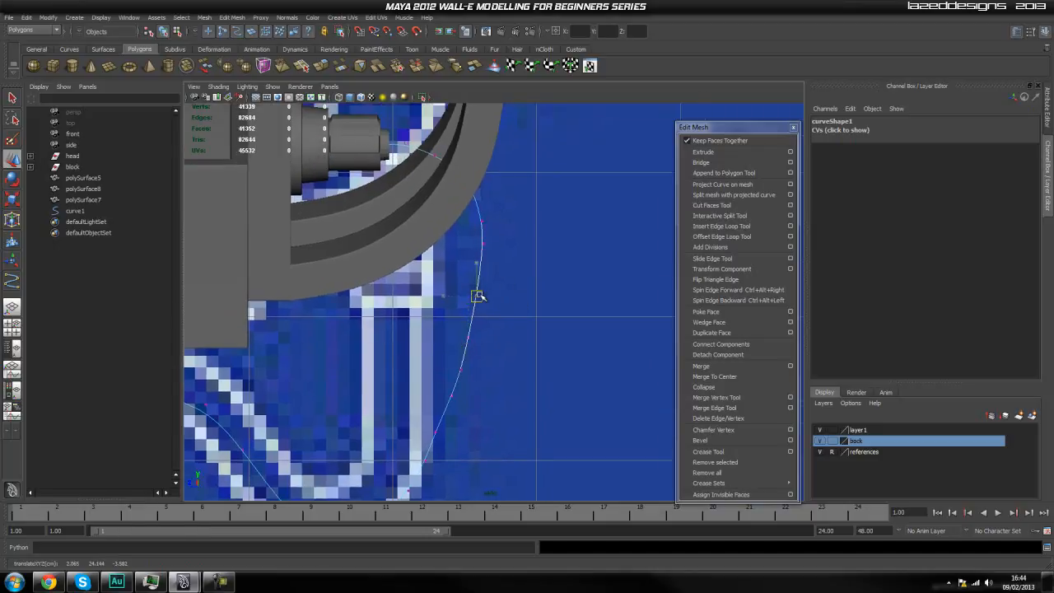
click(513, 257)
alt+middle_drag(512, 236, 512, 255)
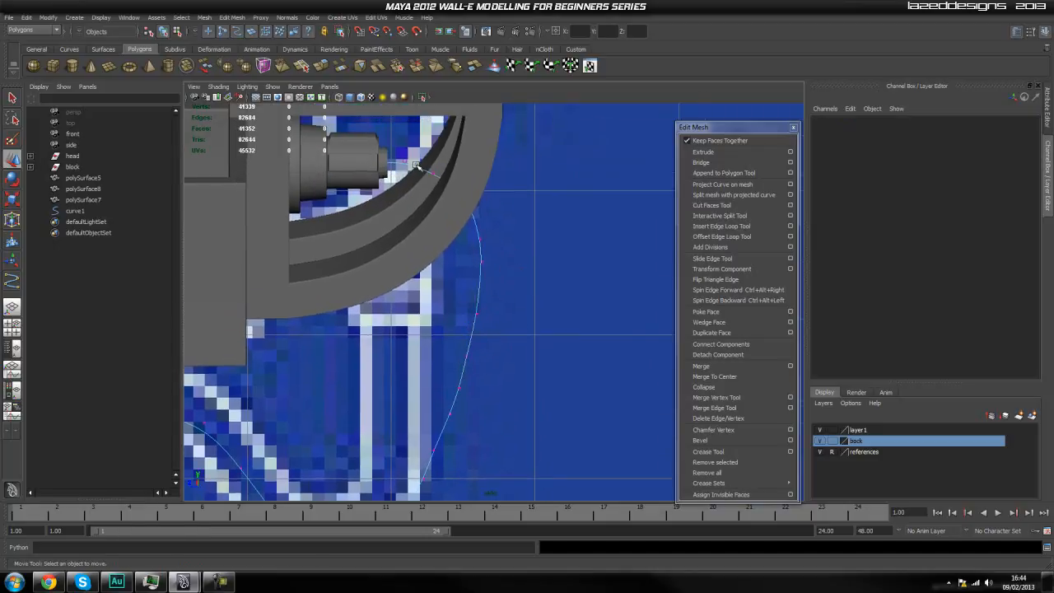
Level the control vertices beside the wide neck cylinder so the hose leaves it horizontally.
scroll(467, 363, down, 5)
alt+middle_drag(468, 359, 471, 337)
alt+middle_drag(387, 371, 443, 313)
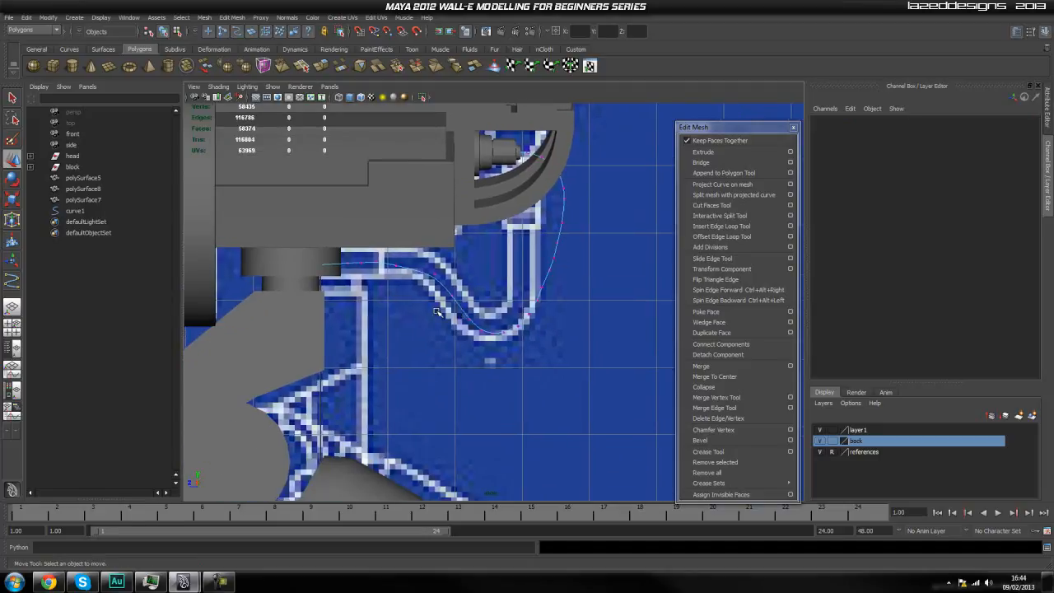
alt+right_drag(317, 270, 419, 304)
alt+middle_drag(419, 305, 439, 320)
drag(418, 284, 393, 244)
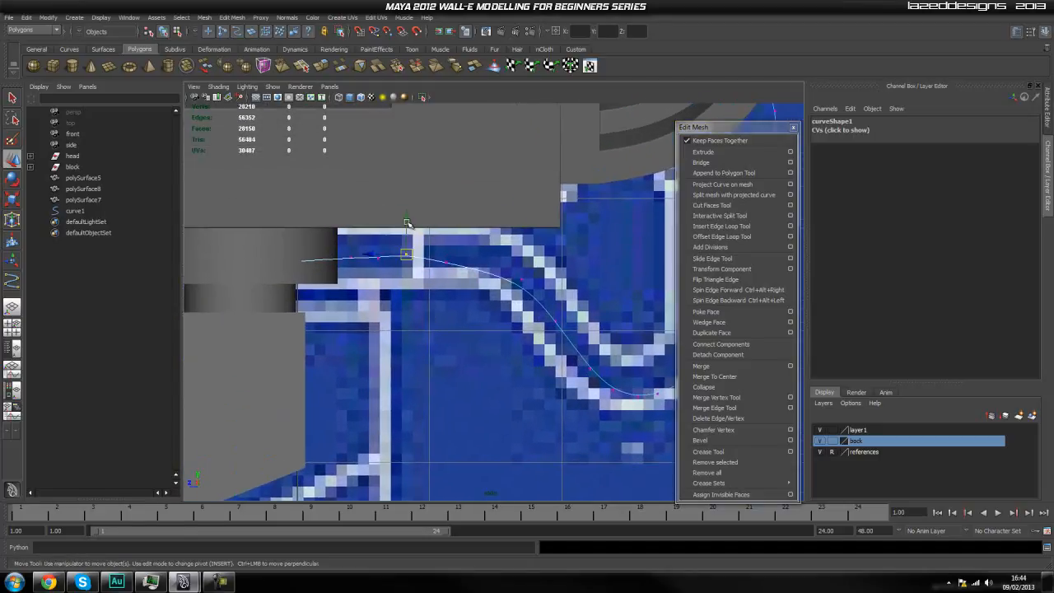
click(439, 356)
drag(382, 249, 340, 281)
click(375, 304)
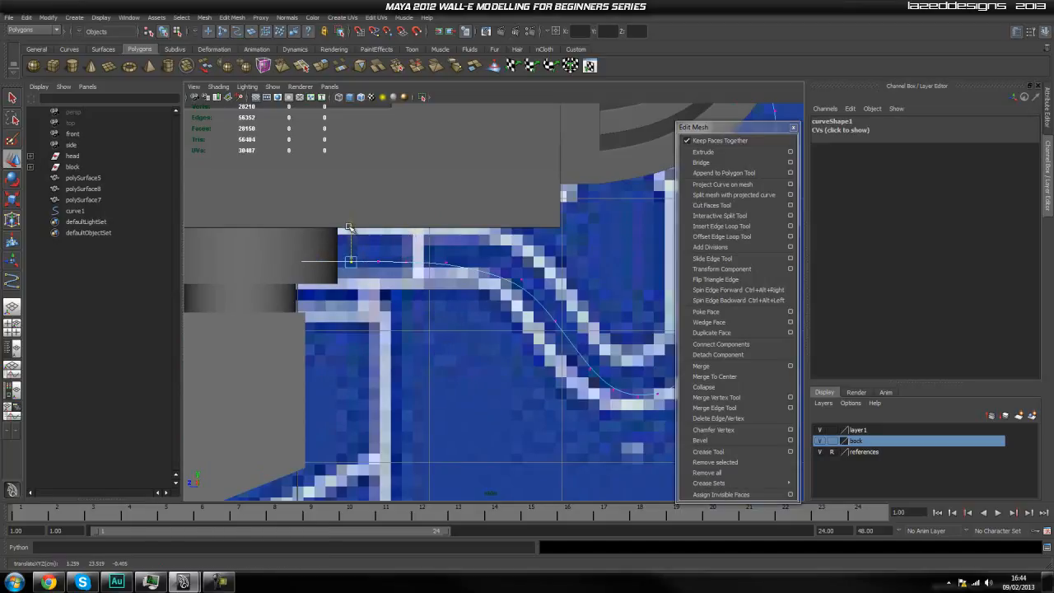
click(422, 340)
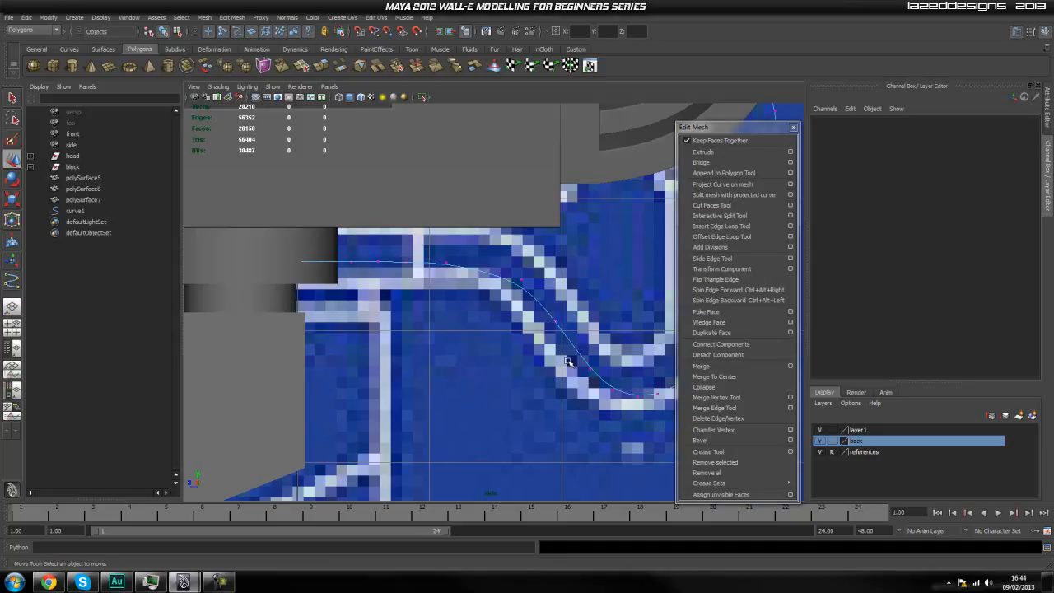
Isolate the hose curve and the wide neck cylinder in the front view.
scroll(496, 374, down, 6)
key(space)
drag(493, 353, 492, 382)
scroll(511, 401, down, 9)
scroll(511, 402, up, 4)
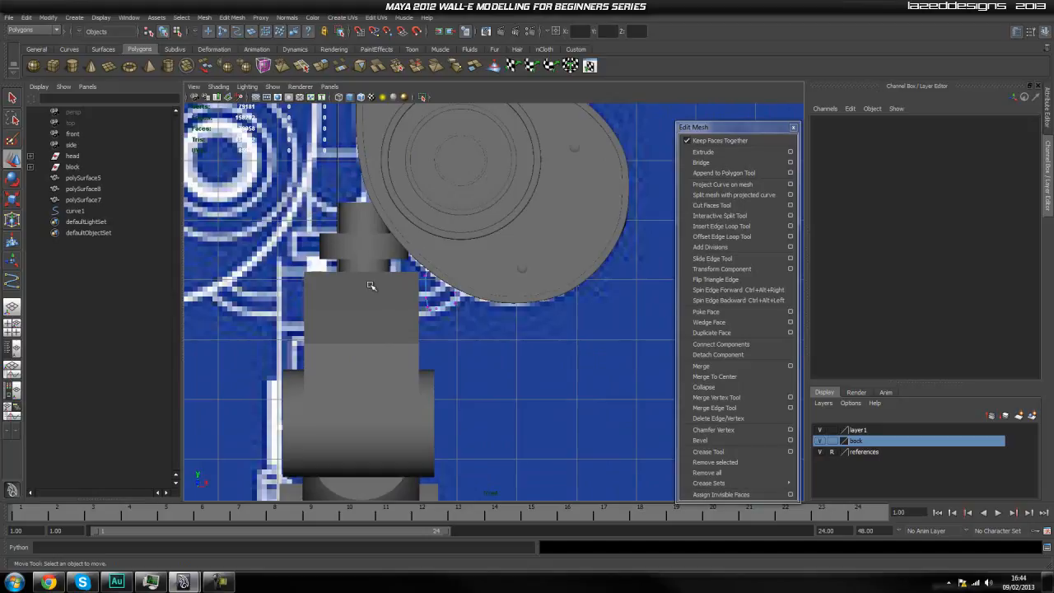
click(347, 251)
click(442, 308)
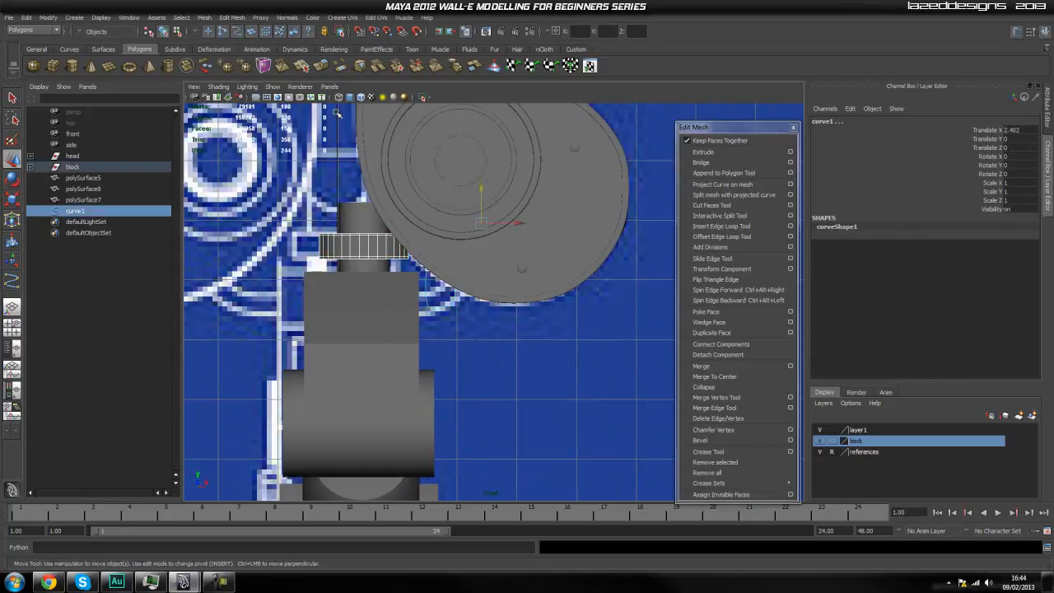
click(424, 98)
click(513, 282)
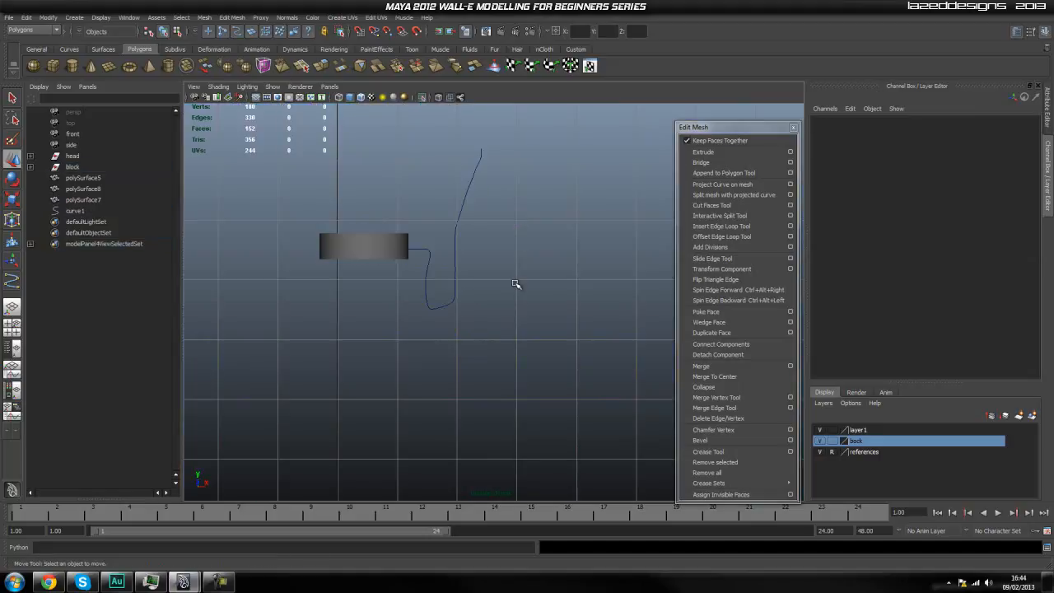
Examine the isolated curve in the front and perspective views, and show the whole model again.
scroll(489, 276, up, 2)
alt+middle_drag(475, 224, 486, 270)
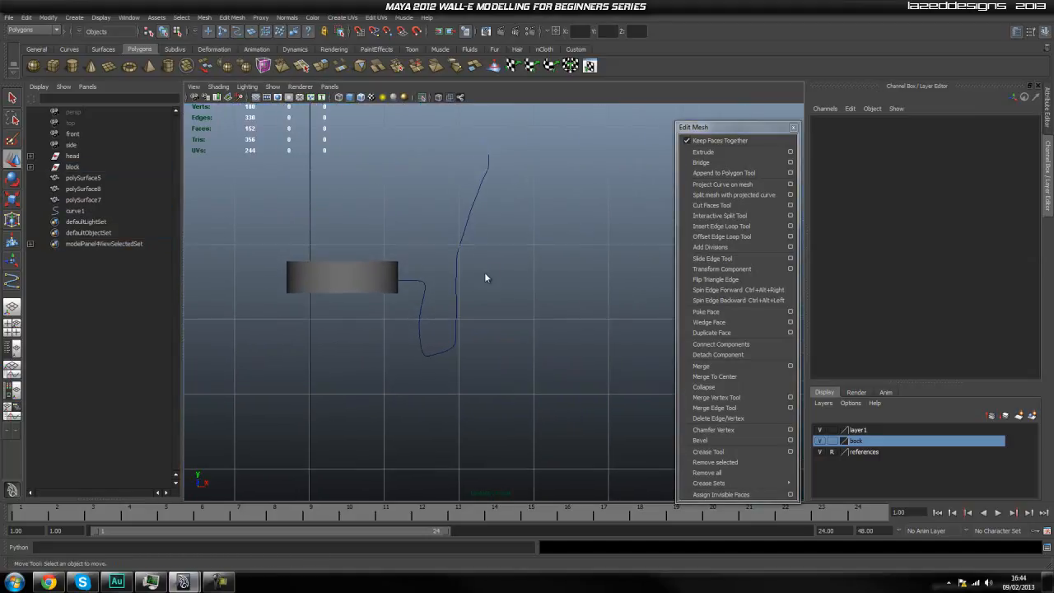
key(space)
click(485, 257)
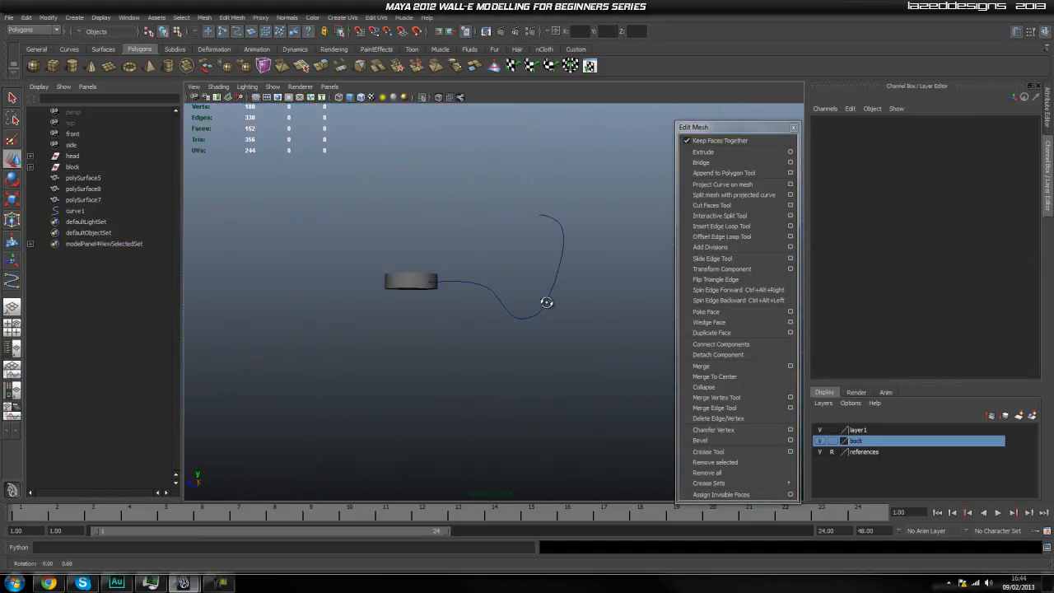
alt+drag(490, 335, 451, 163)
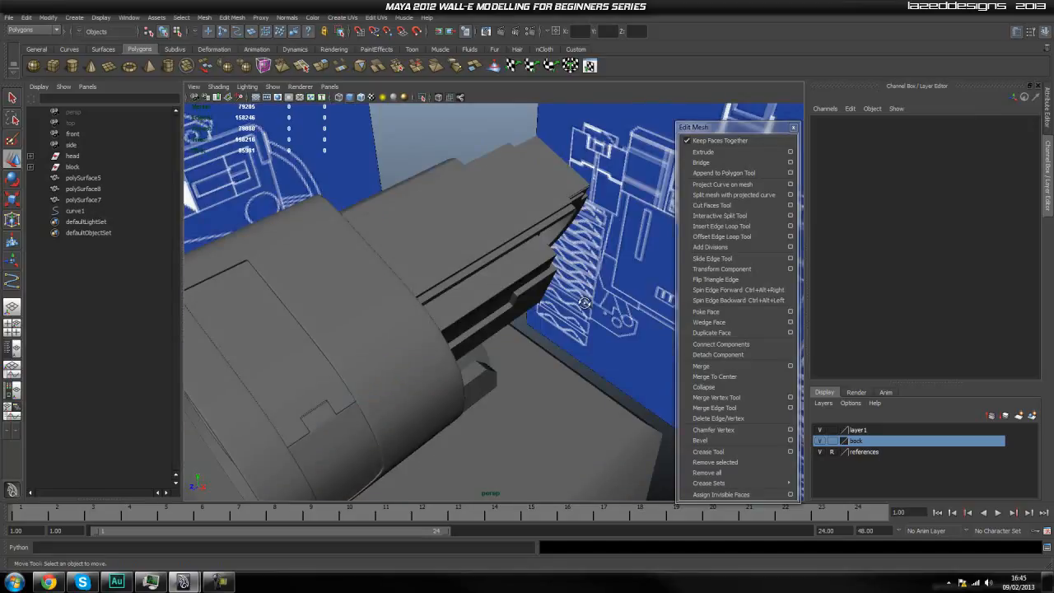
alt+drag(585, 303, 398, 255)
alt+right_drag(397, 255, 438, 254)
alt+drag(437, 253, 457, 238)
alt+right_drag(456, 238, 505, 249)
alt+drag(505, 249, 494, 245)
alt+right_drag(495, 246, 477, 237)
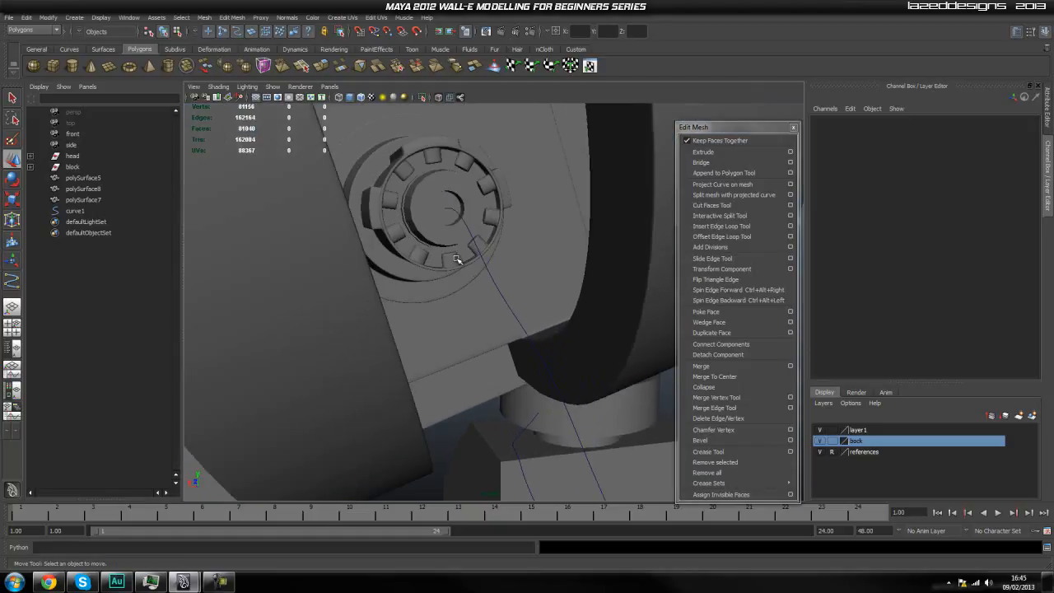
Extrude the small circular face piece polySurface8 inside the stepped cylinder along the hose curve curve1.
click(476, 249)
alt+drag(424, 228, 303, 260)
click(114, 200)
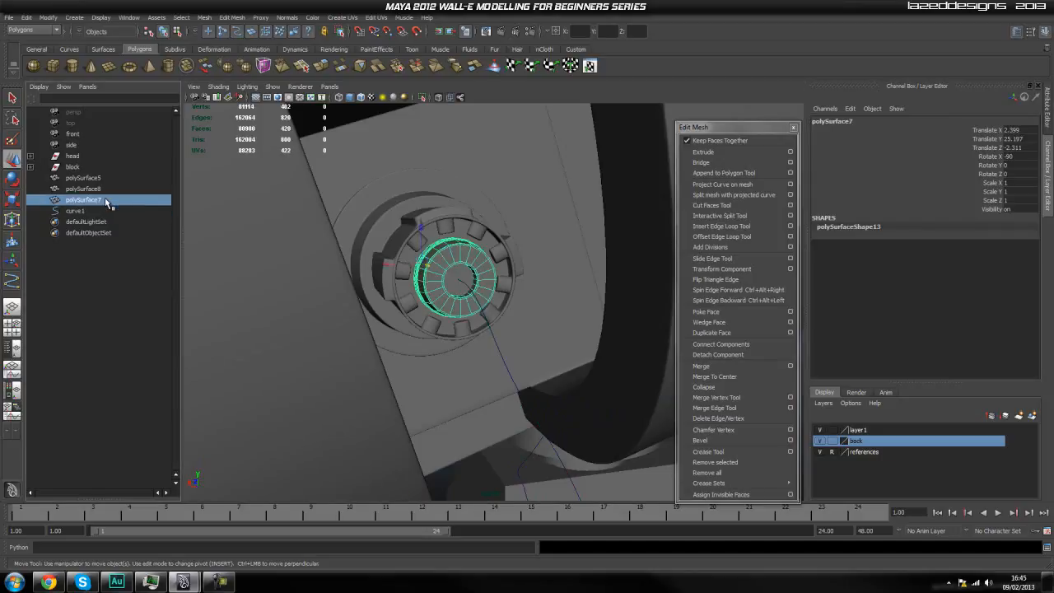
click(90, 189)
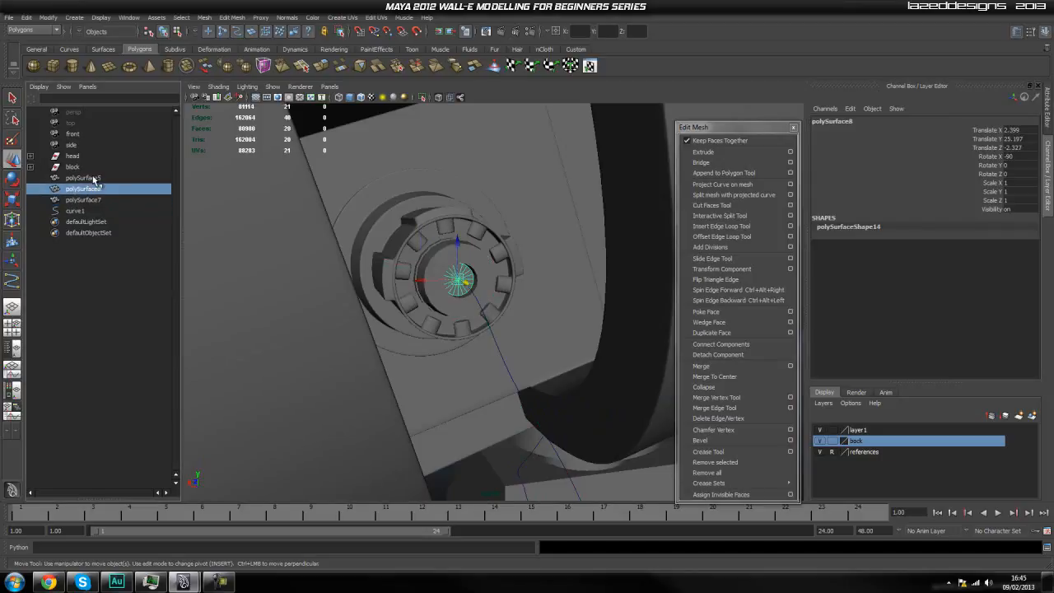
click(95, 179)
click(96, 189)
alt+drag(450, 354, 421, 313)
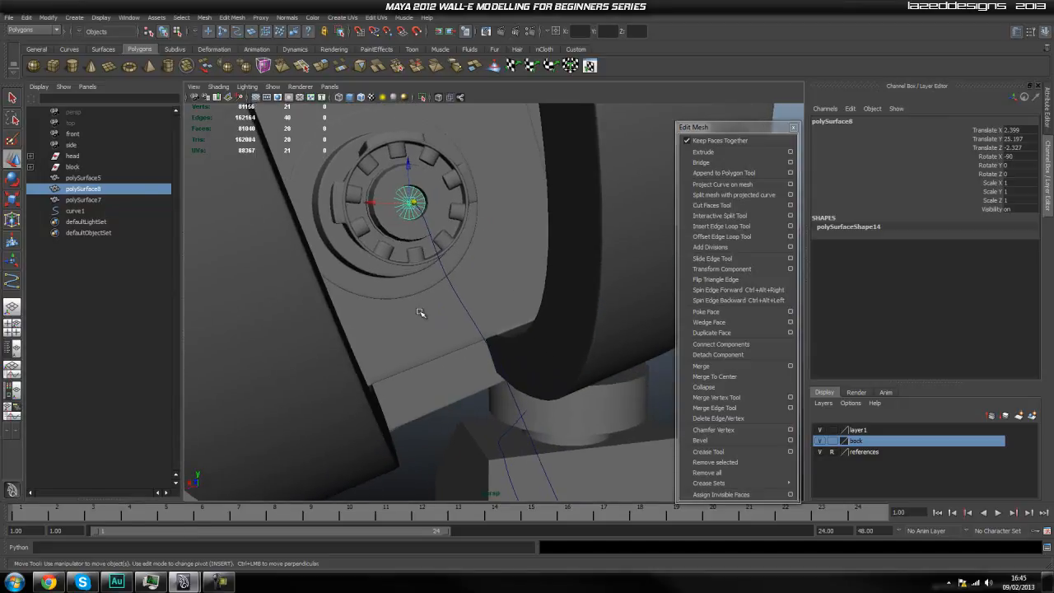
shift+click(450, 284)
scroll(460, 348, down, 4)
alt+drag(464, 350, 547, 385)
alt+middle_drag(547, 385, 495, 316)
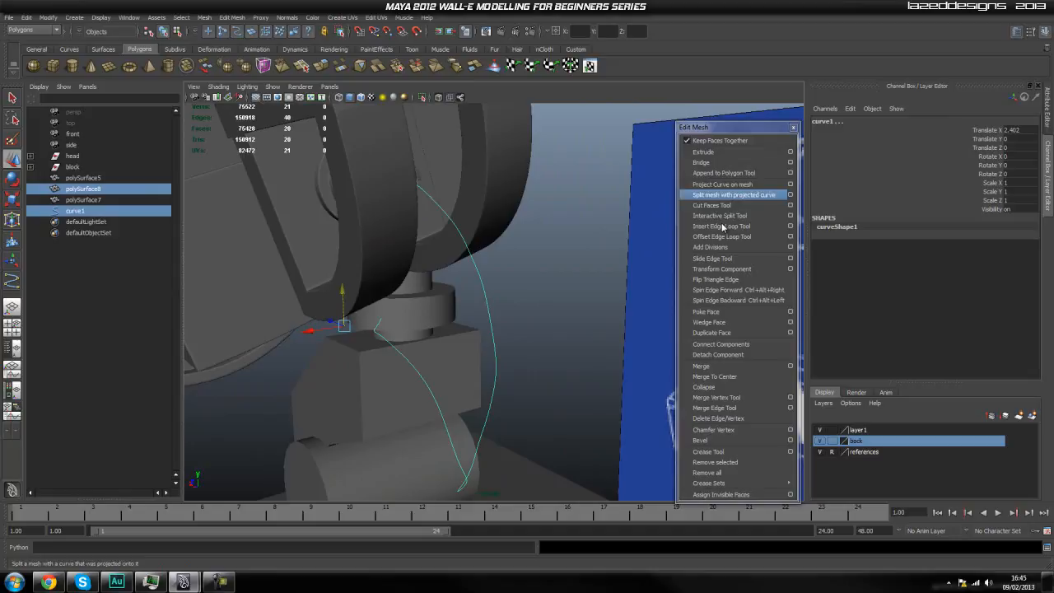
click(738, 151)
alt+drag(549, 327, 528, 321)
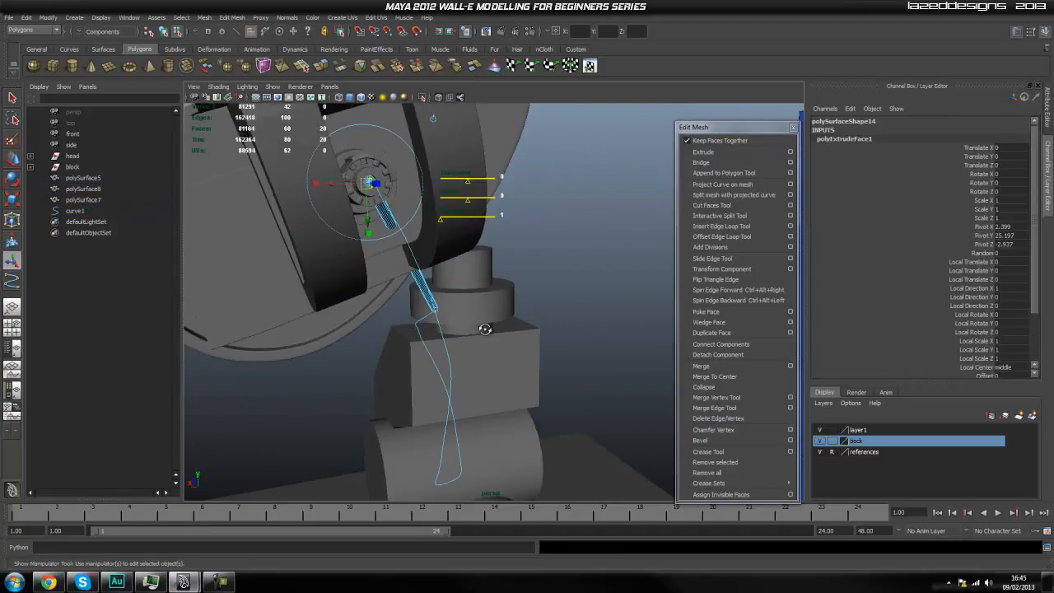
Set the hose extrusion's divisions to 30.
alt+drag(463, 304, 554, 291)
alt+drag(257, 405, 609, 368)
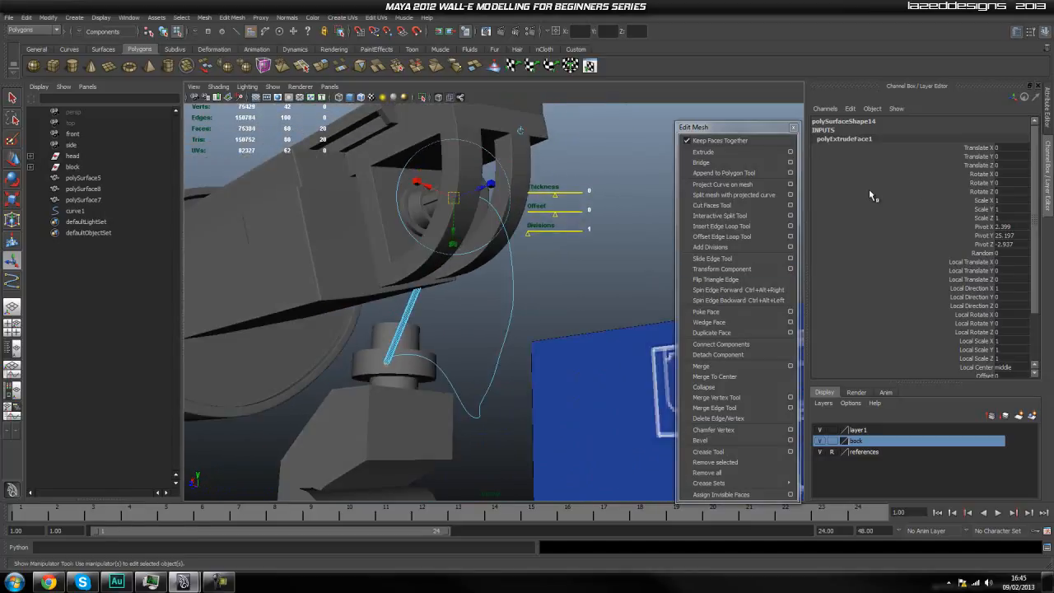
scroll(955, 329, down, 3)
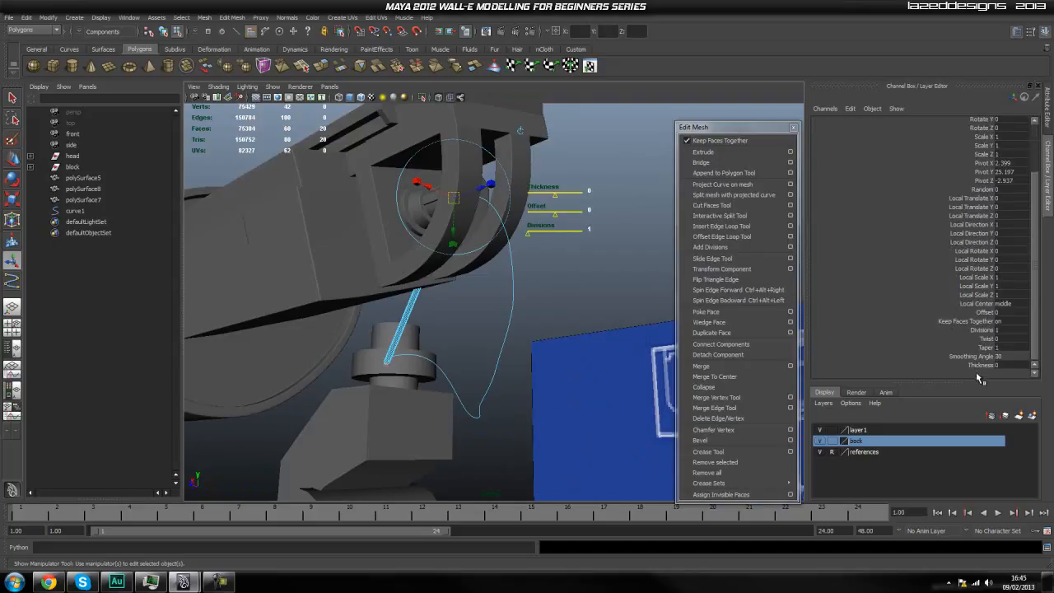
click(984, 332)
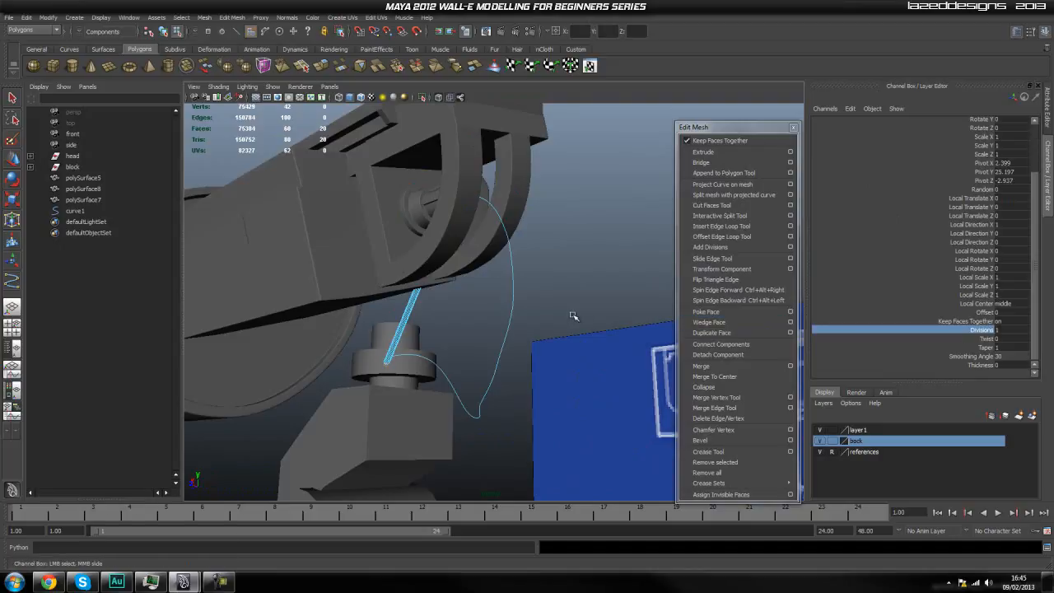
middle_drag(574, 317, 588, 335)
middle_drag(1000, 362, 532, 323)
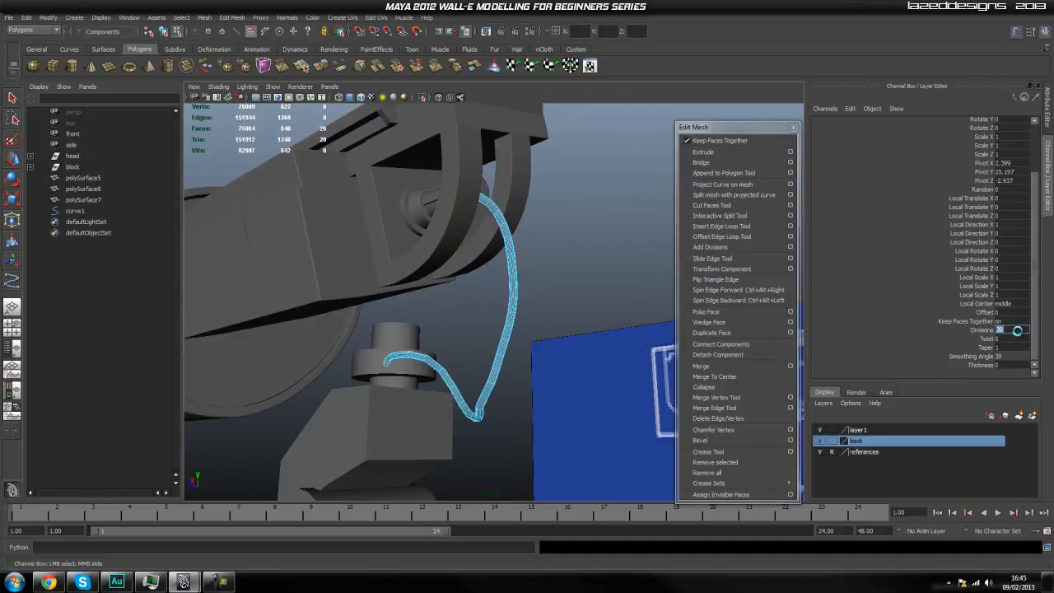
Finish the extrusion, return to object mode, and examine the hose around the head and neck.
key(t)
right_click(498, 312)
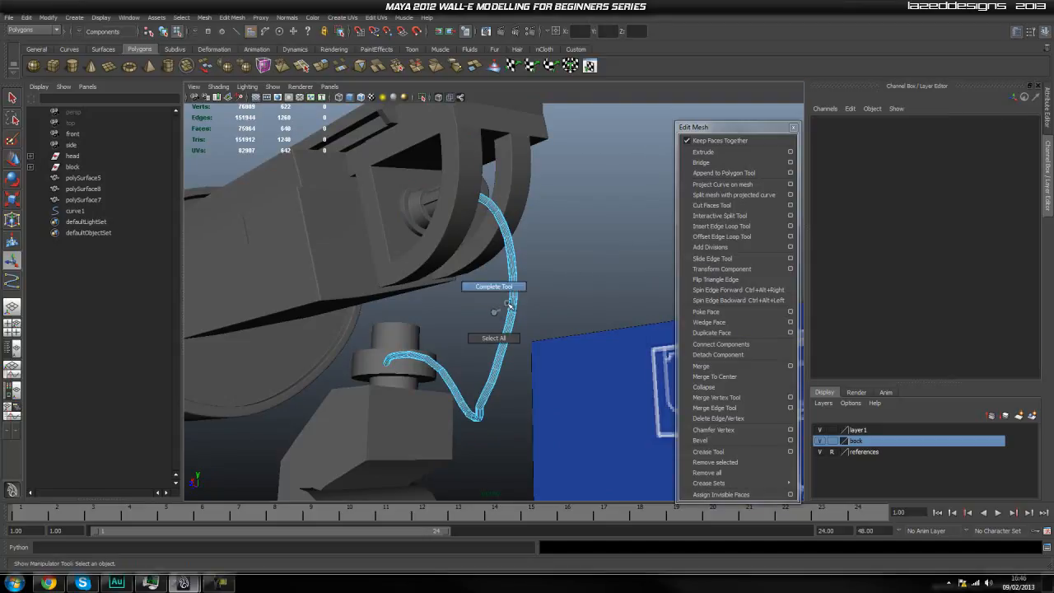
key(F8)
alt+drag(536, 289, 523, 412)
click(526, 318)
scroll(540, 340, up, 4)
scroll(544, 397, up, 5)
alt+drag(572, 379, 524, 367)
click(567, 288)
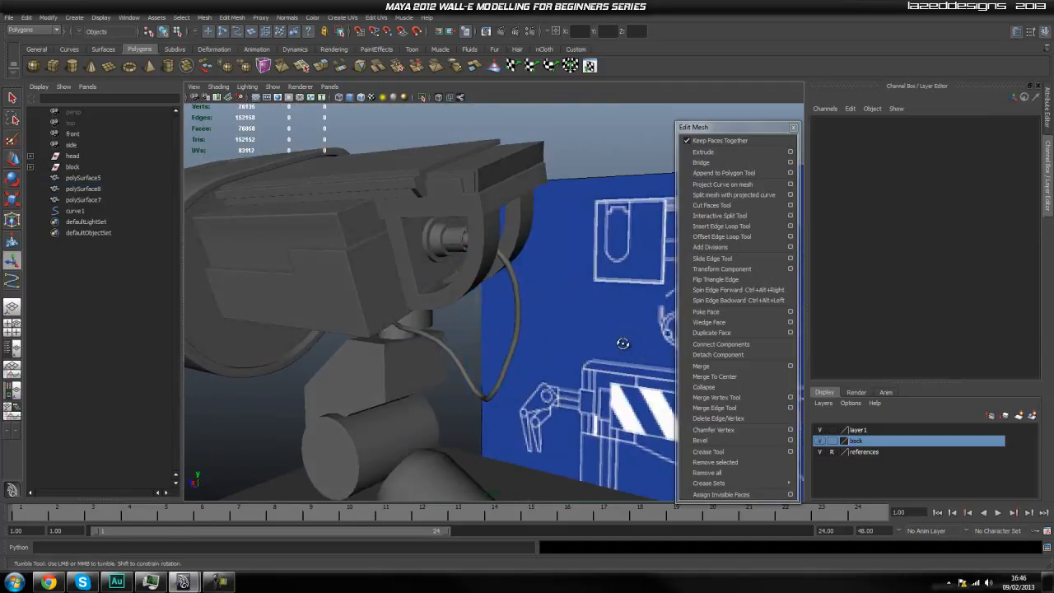